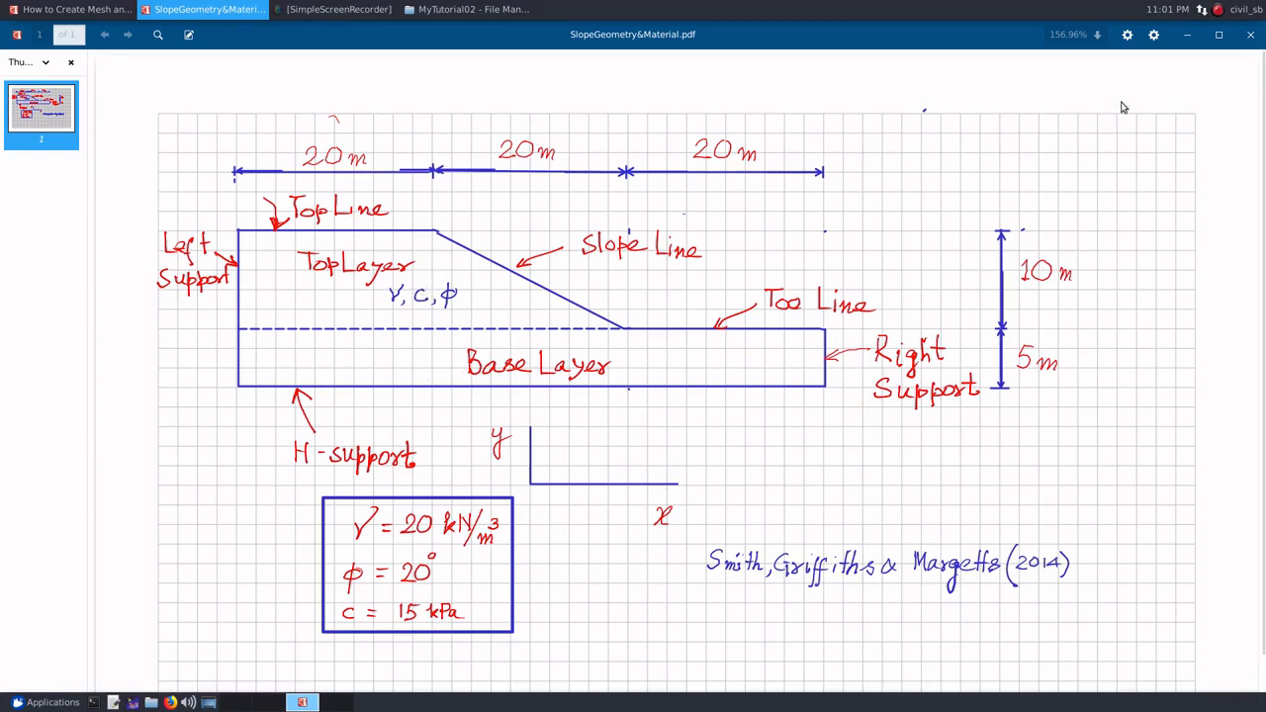
Put the PDF windows away and launch Gmsh from a terminal with the command gmsh
left_click(1190, 36)
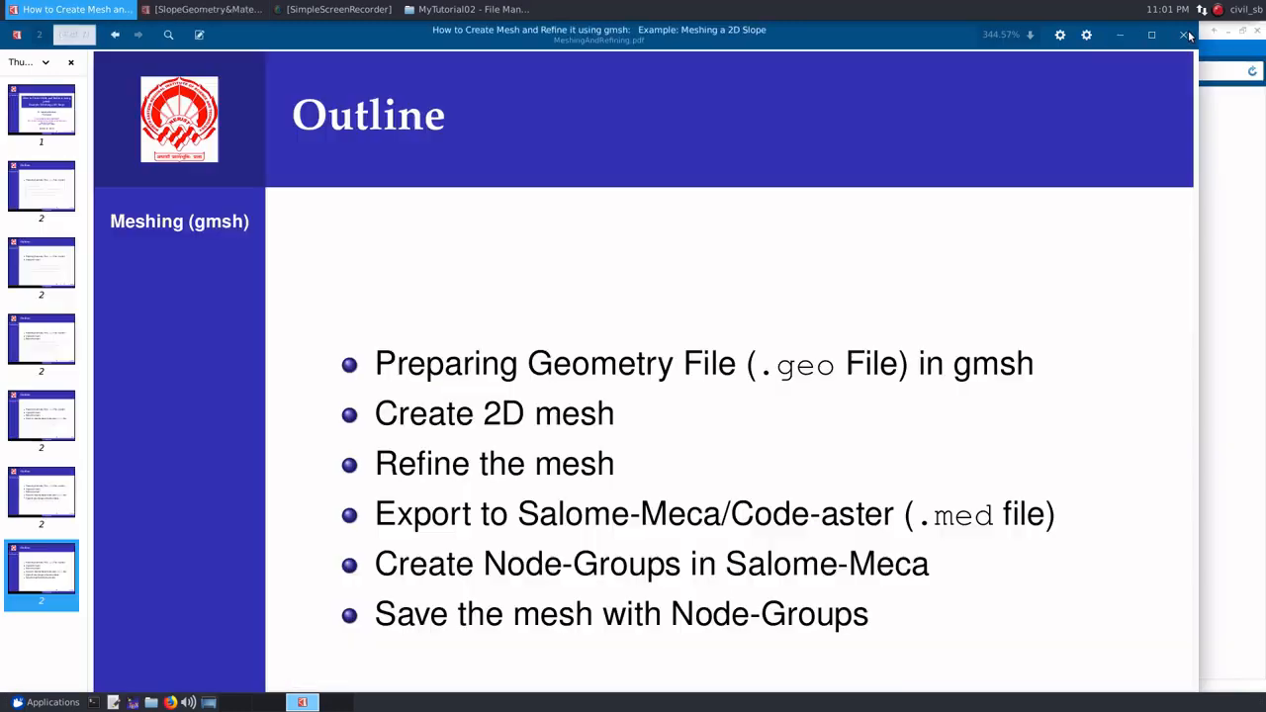
left_click(1121, 36)
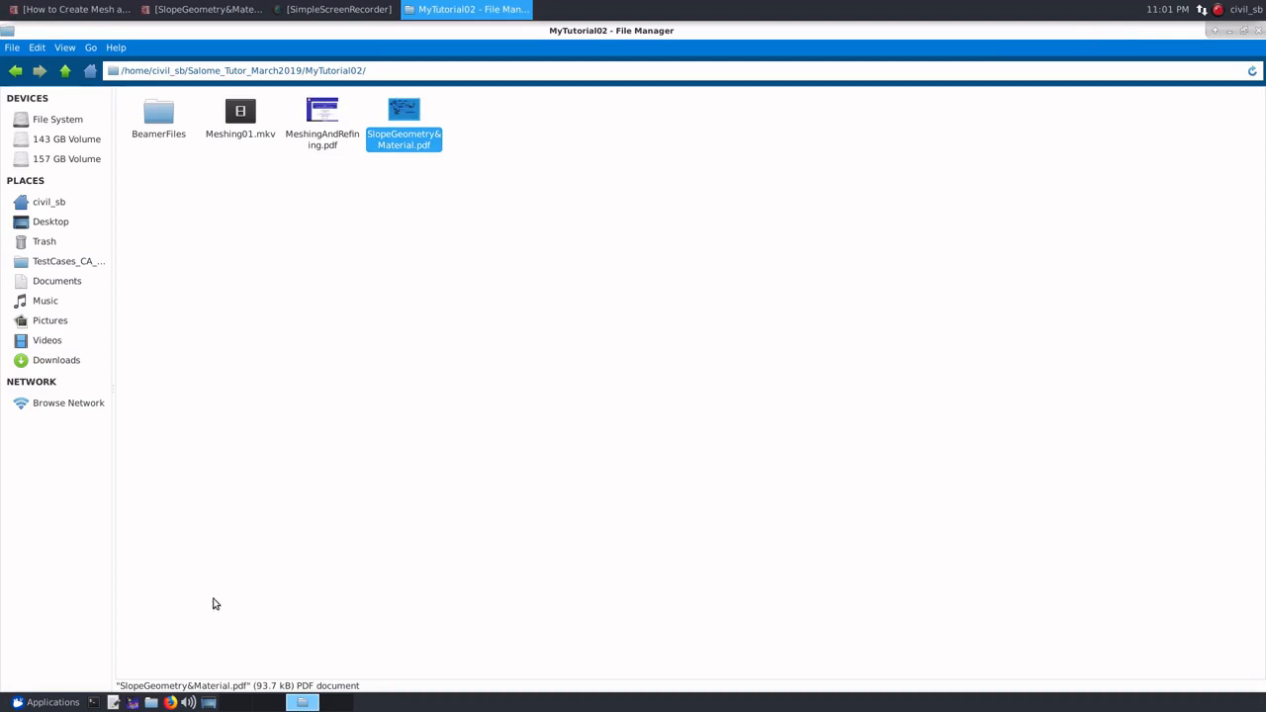
left_click(93, 703)
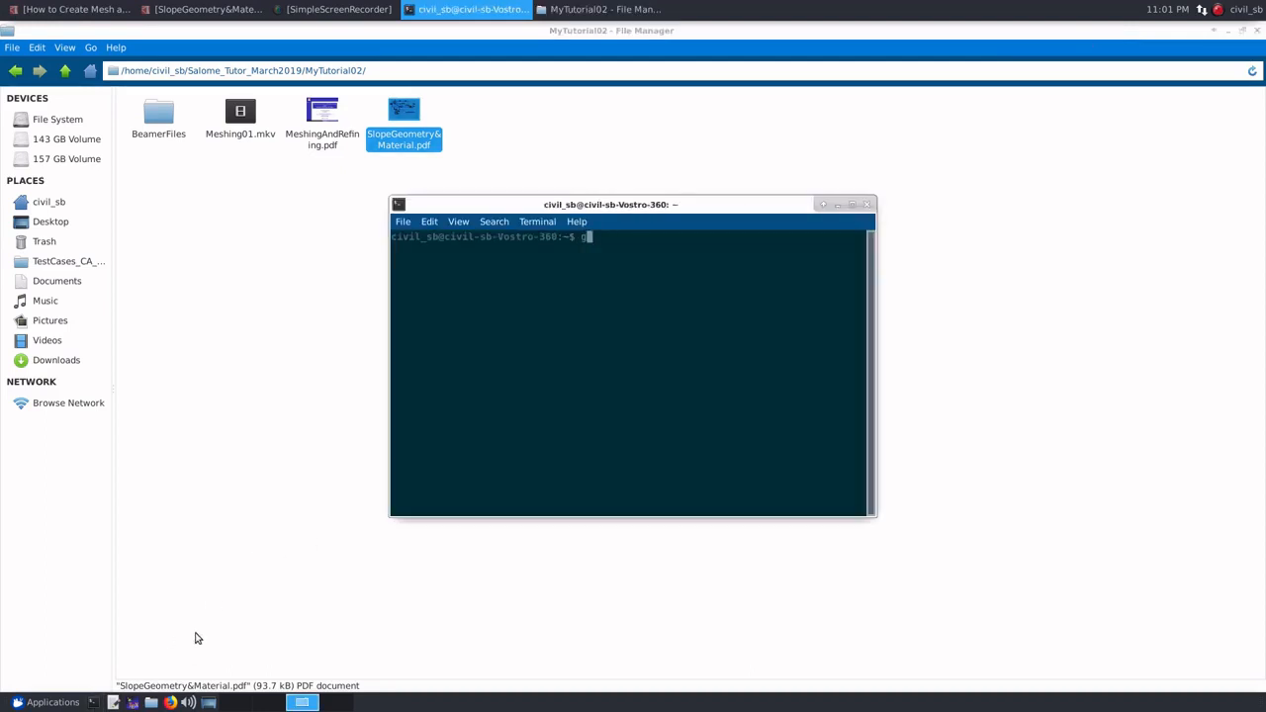
type("gmsh")
key("Return")
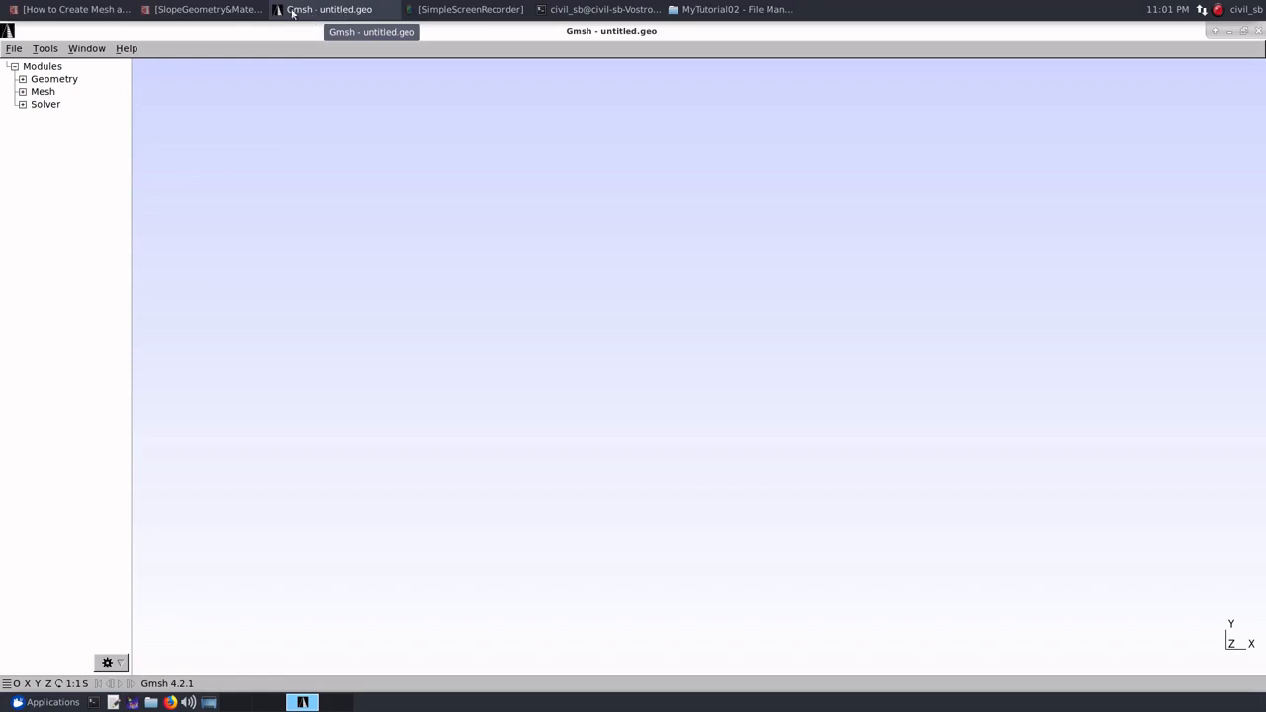
left_click(366, 14)
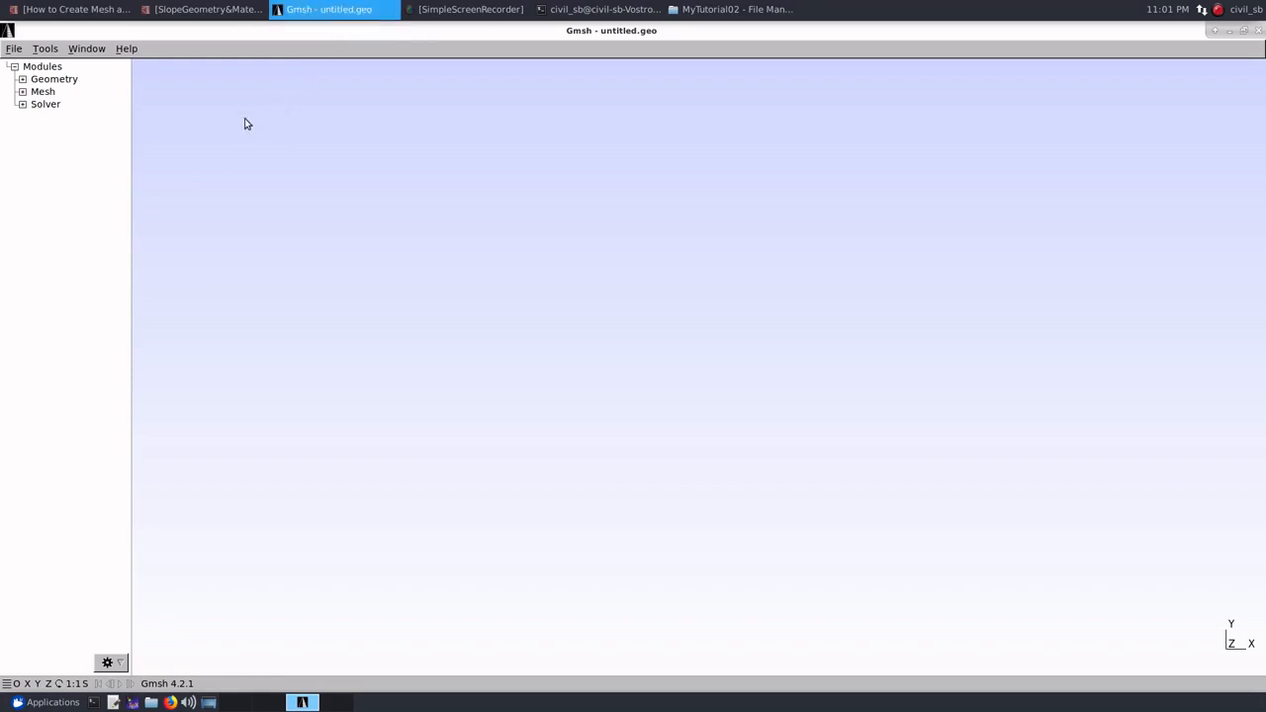
left_click(309, 14)
Expand the Geometry module's elementary entities to list the entity types that can be added
left_click(22, 80)
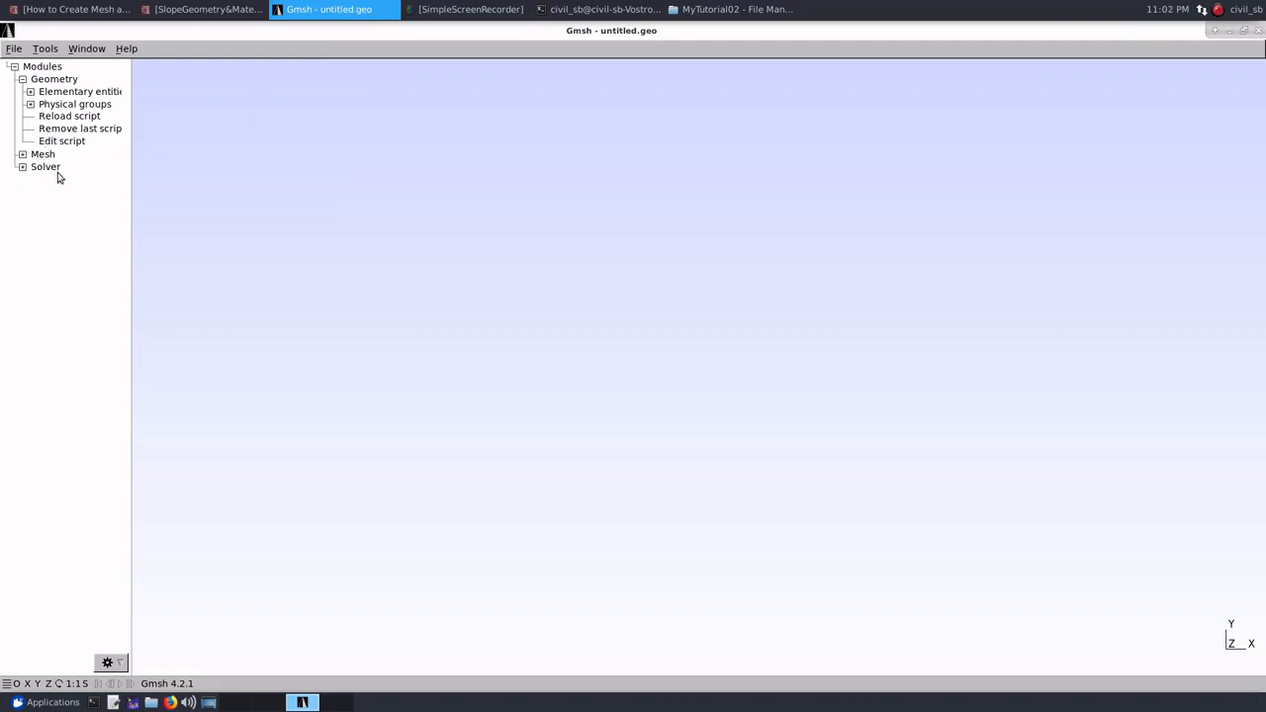
left_click(306, 16)
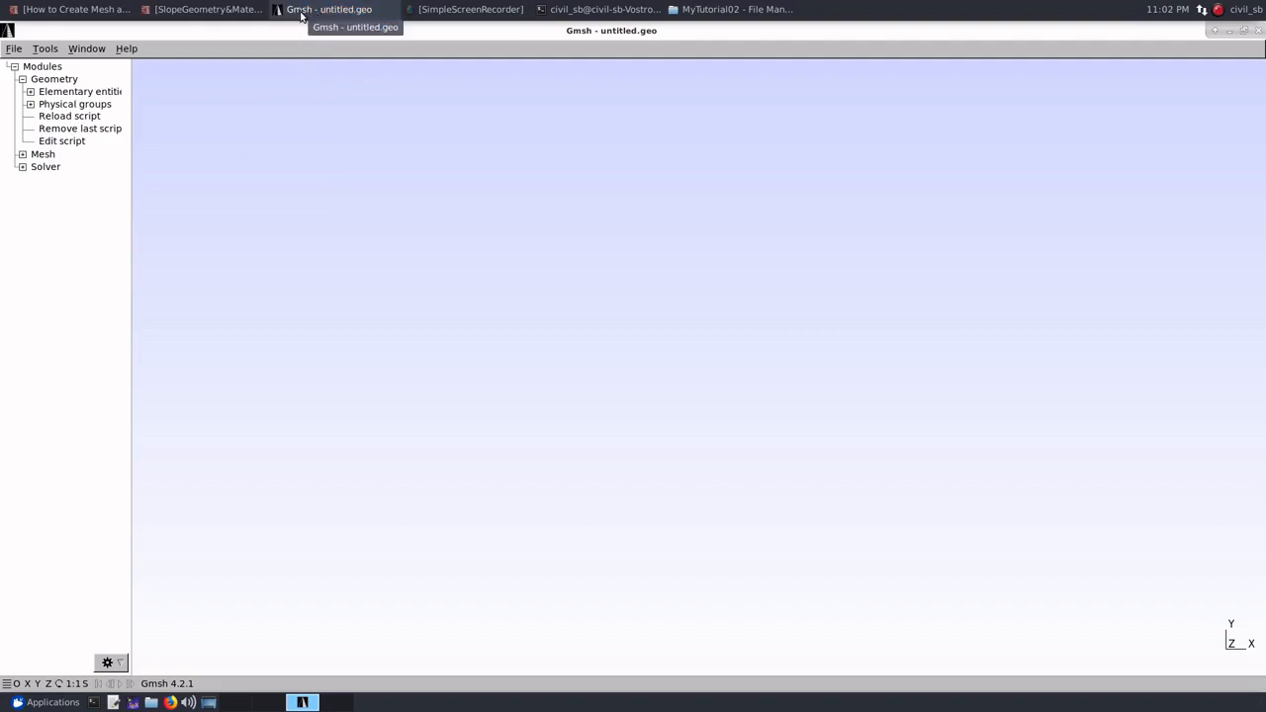
left_click(301, 12)
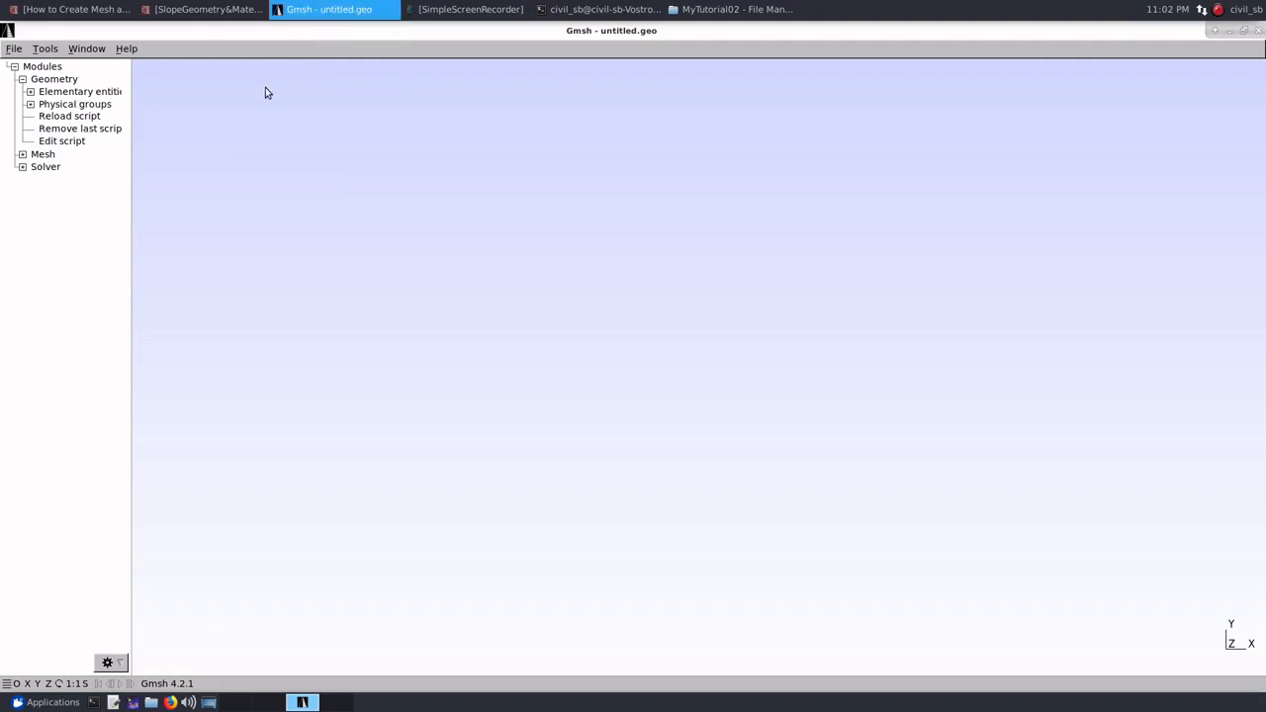
left_click(31, 92)
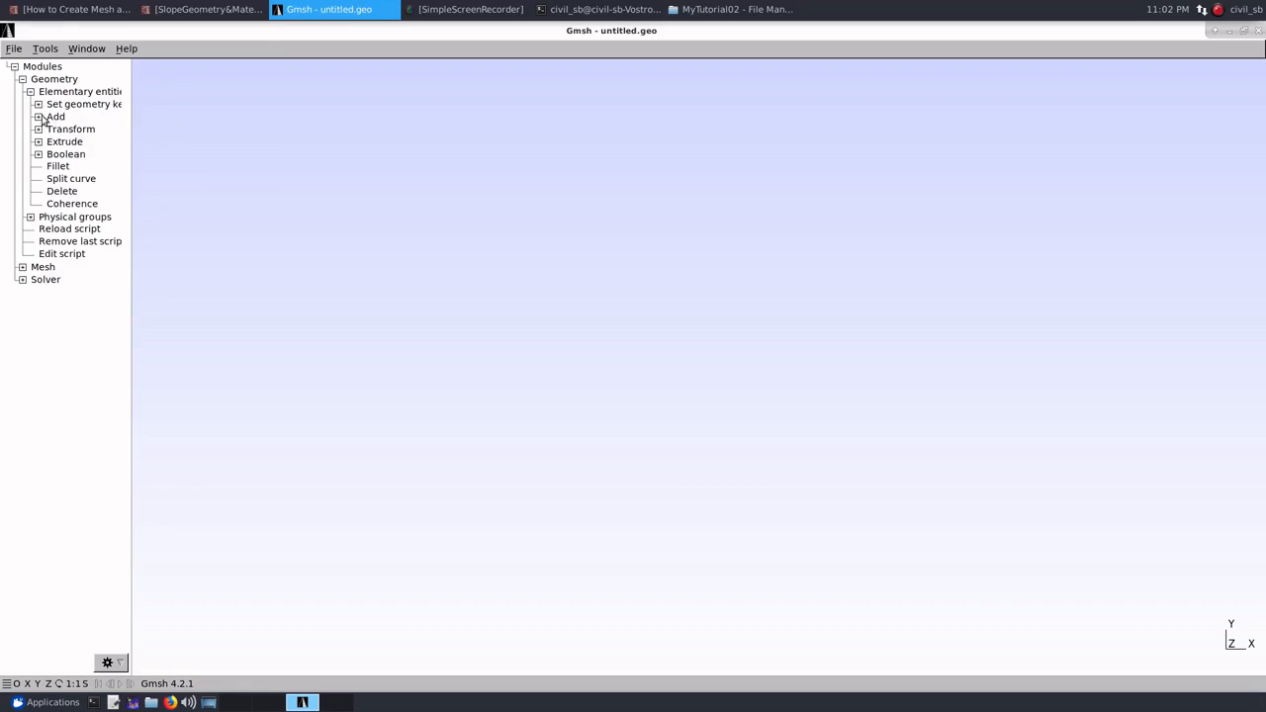
left_click(22, 80)
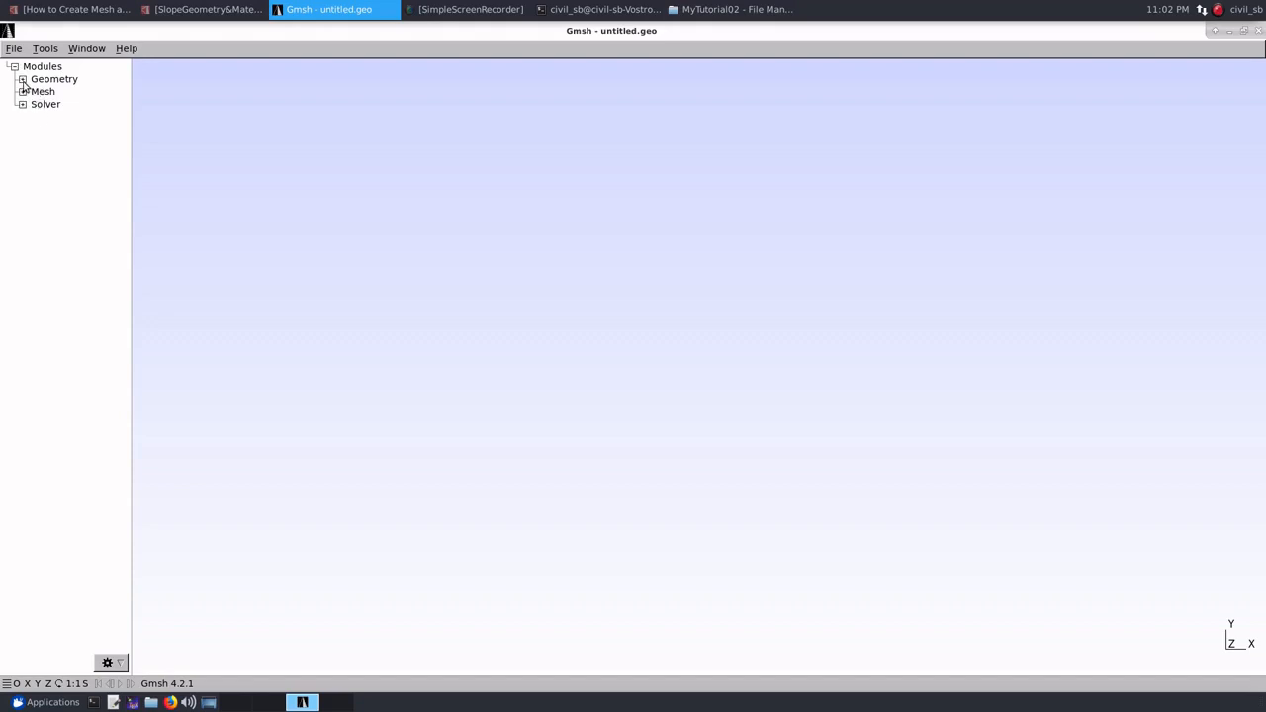
left_click(22, 80)
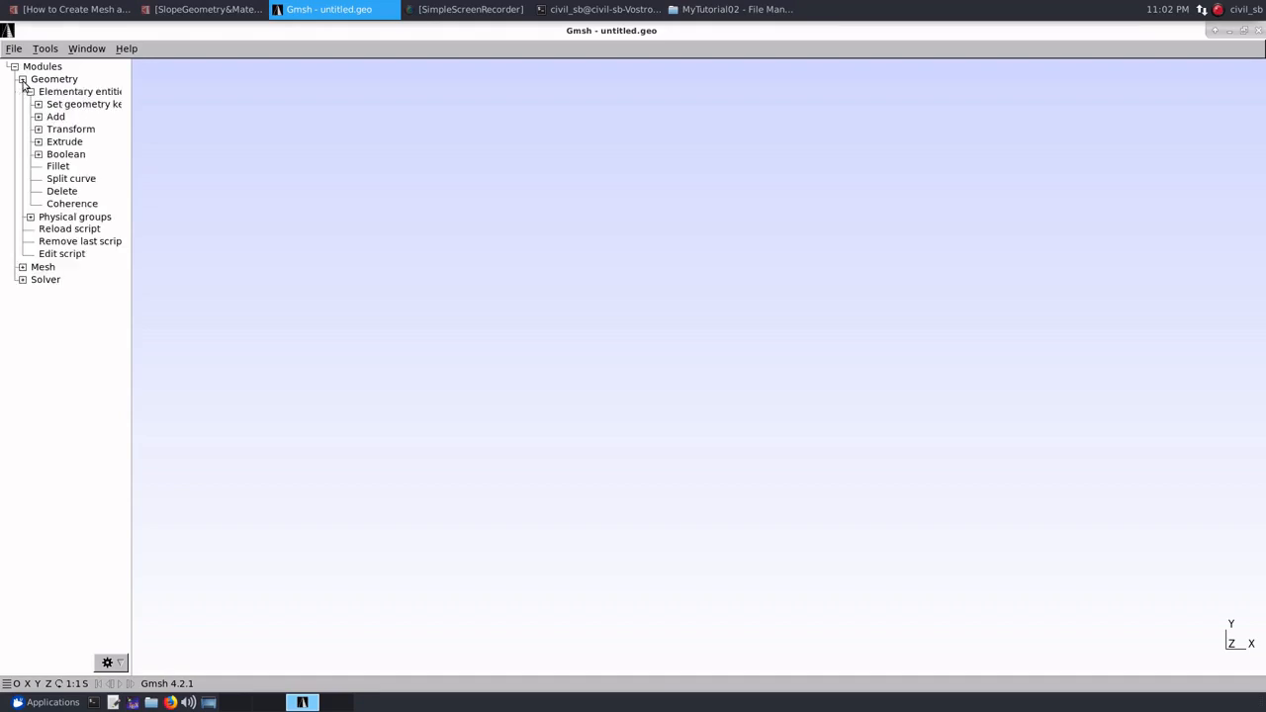
left_click(38, 117)
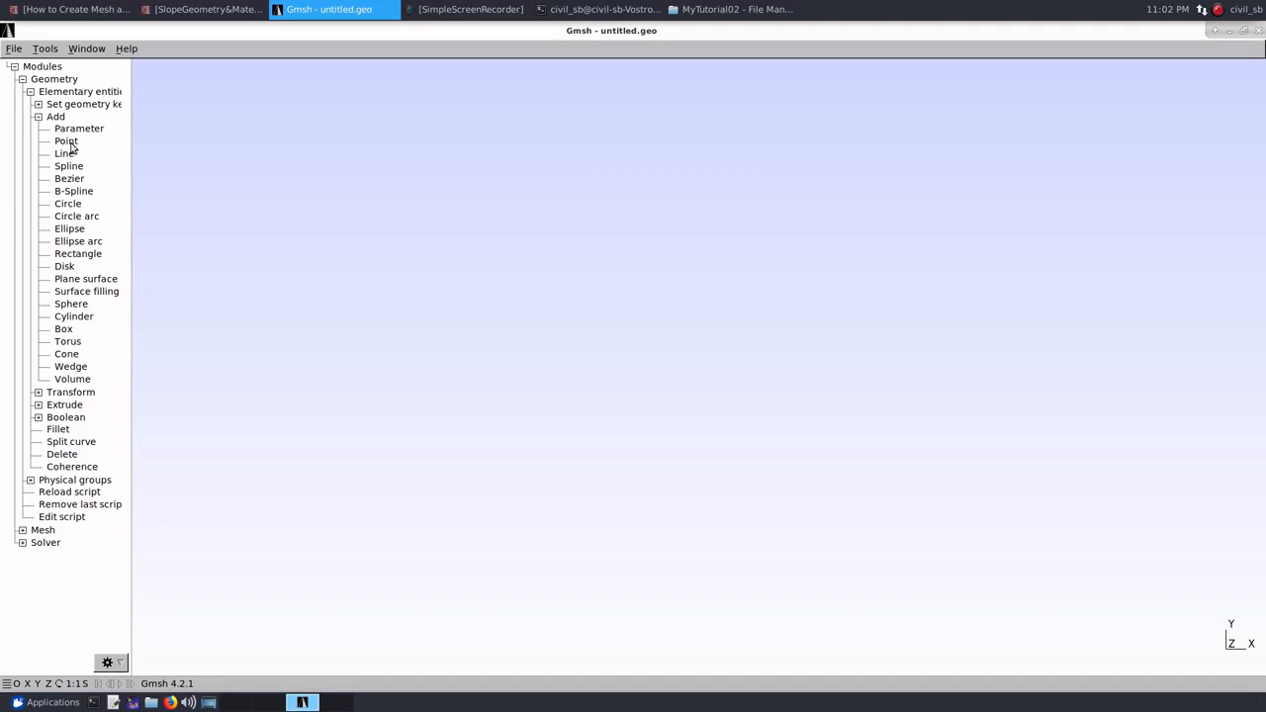
Switch to the slope sketch in Xournal++ and handwrite the coordinates (0,0,0) and (60,0,0) at the base layer's two lower corners
left_click(172, 12)
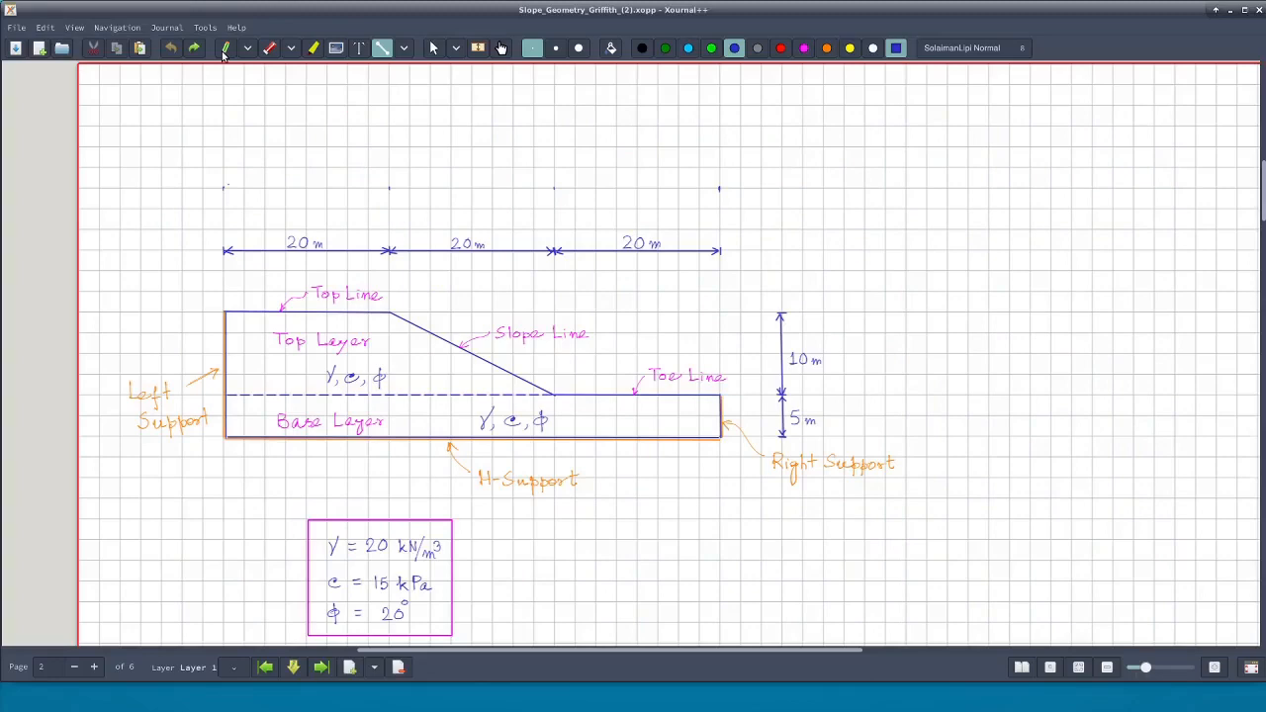
left_click(226, 50)
left_click(223, 439)
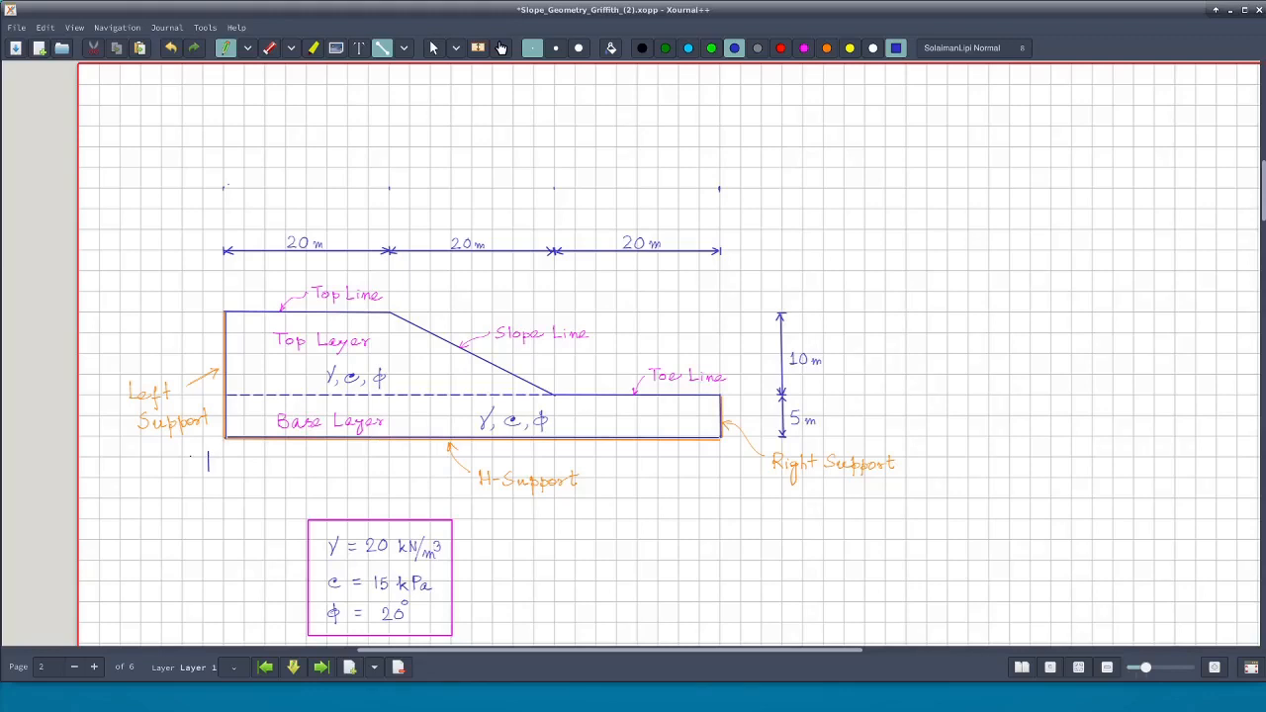
key("ctrl+z")
key("ctrl+6")
mouse_move(205, 454)
left_mouse_down()
mouse_move(205, 469)
mouse_move(211, 457)
left_mouse_up()
left_click_drag(245, 454, 243, 471)
left_click_drag(702, 450, 701, 466)
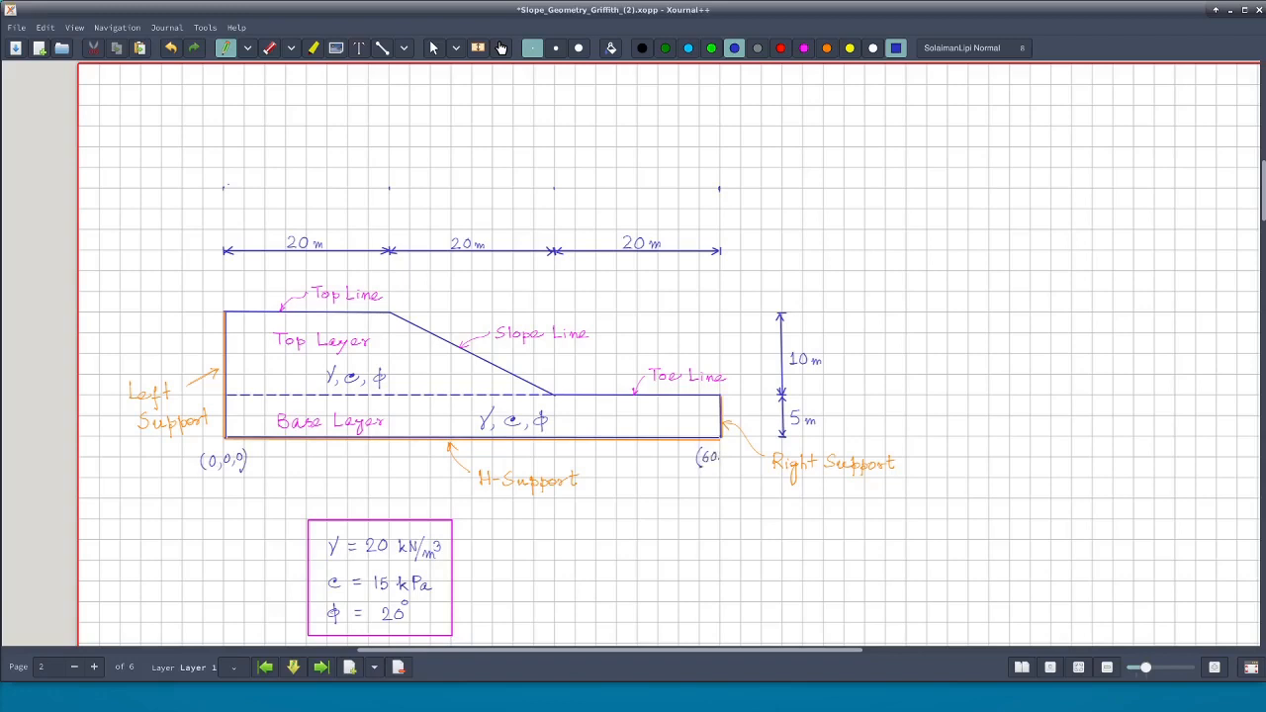
left_click_drag(725, 450, 741, 467)
Handwrite the coordinates (60,5,0) and (40,5,0) at the two ends of the toe line
left_click_drag(728, 391, 741, 396)
left_click_drag(726, 388, 723, 399)
left_click_drag(567, 379, 565, 379)
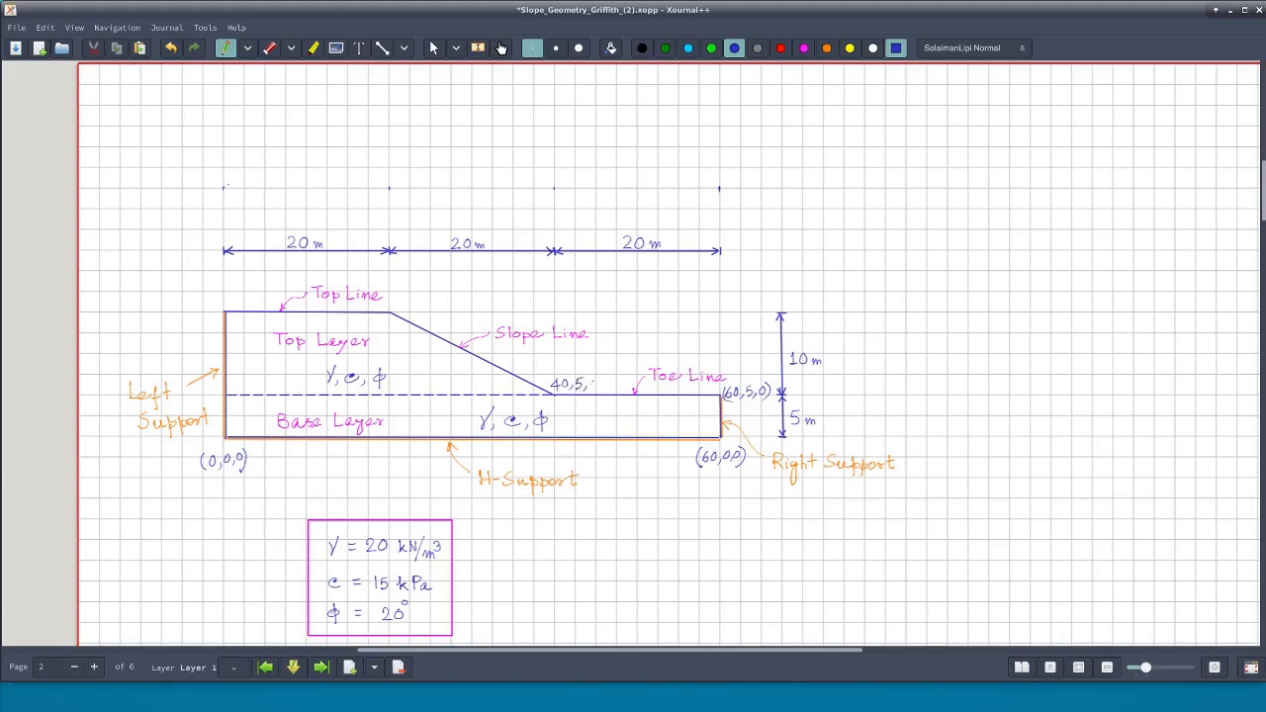
mouse_move(593, 386)
left_mouse_down()
mouse_move(550, 391)
mouse_move(597, 391)
left_mouse_up()
Label the top line's ends with coordinates (20,15,0) and (0,15,0), and label the dashed layer boundary's left end
mouse_move(401, 297)
left_mouse_down()
mouse_move(398, 312)
mouse_move(425, 297)
left_mouse_up()
left_click_drag(466, 295, 471, 310)
left_click_drag(188, 298, 187, 299)
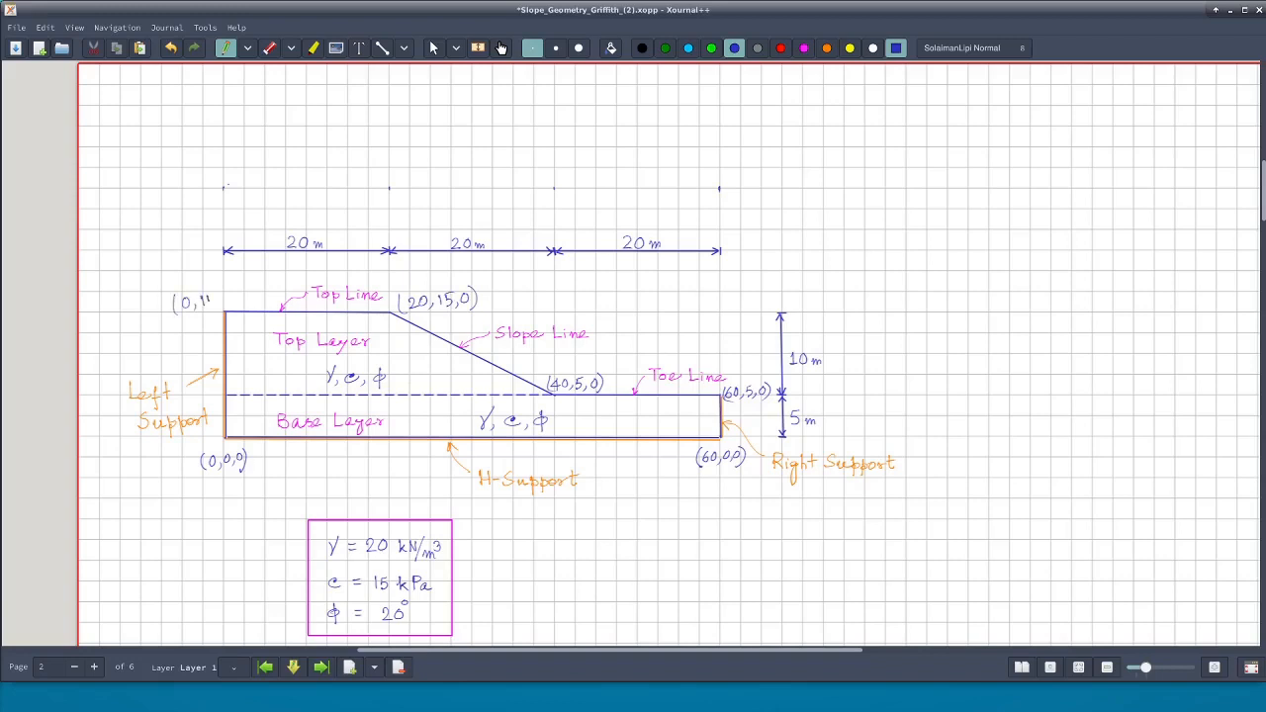
left_click_drag(228, 293, 232, 307)
left_click_drag(243, 377, 247, 393)
left_click_drag(270, 376, 276, 390)
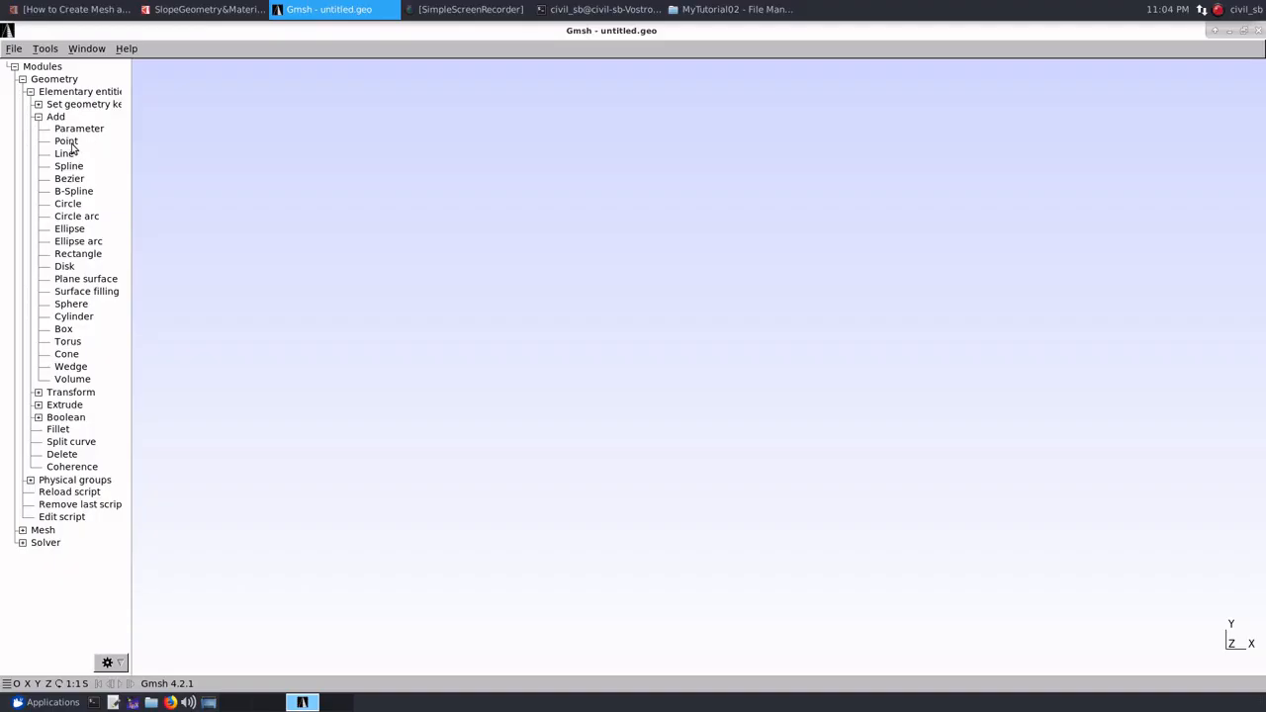
Begin adding points in Gmsh and set the prescribed mesh size at point to 0.5
left_click(72, 145)
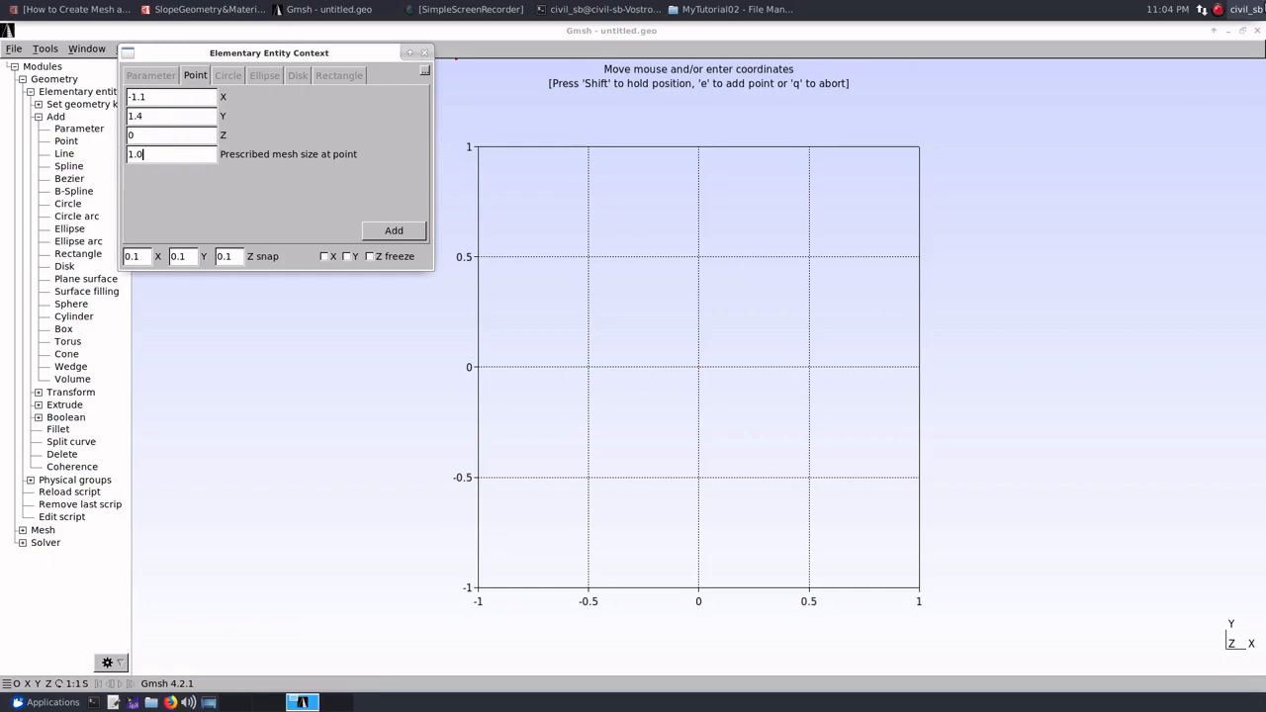
key("BackSpace")
key("BackSpace")
key("BackSpace")
type("0.5")
Add a geometry point at the origin (0, 0, 0)
left_click(167, 96)
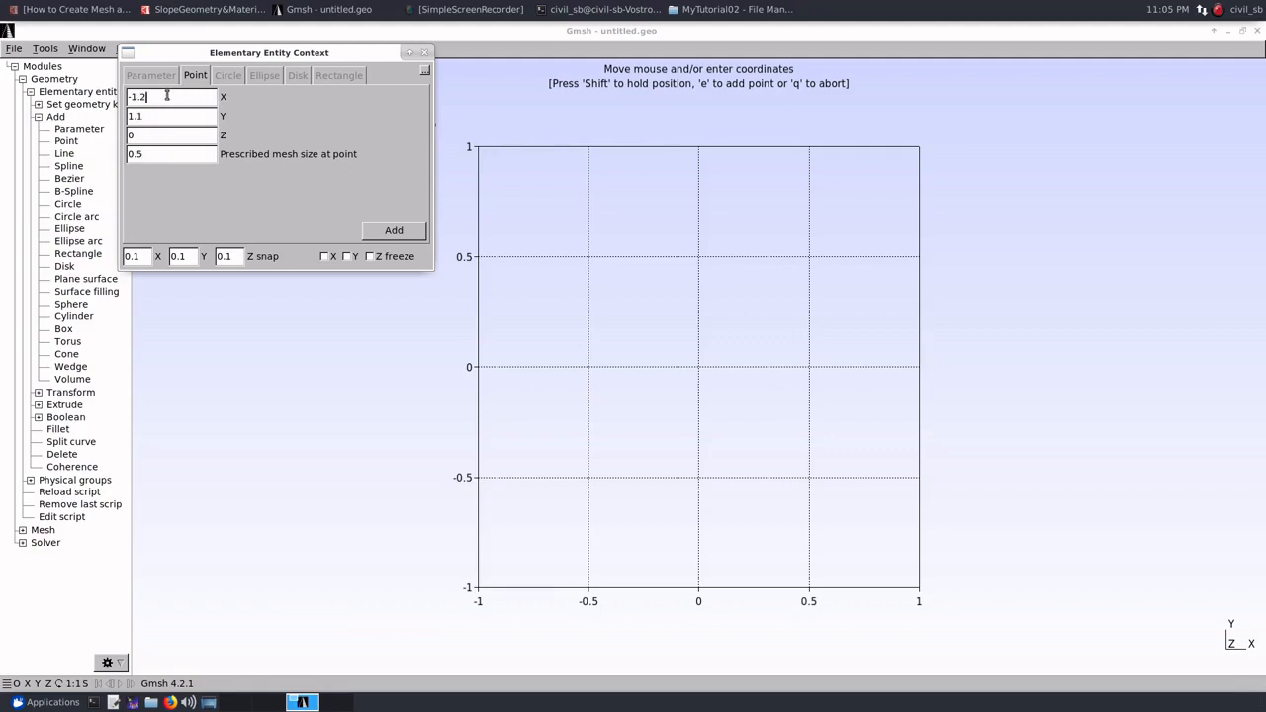
key("BackSpace")
key("BackSpace")
key("BackSpace")
key("BackSpace")
type("0")
key("Tab")
type("0")
left_click(394, 233)
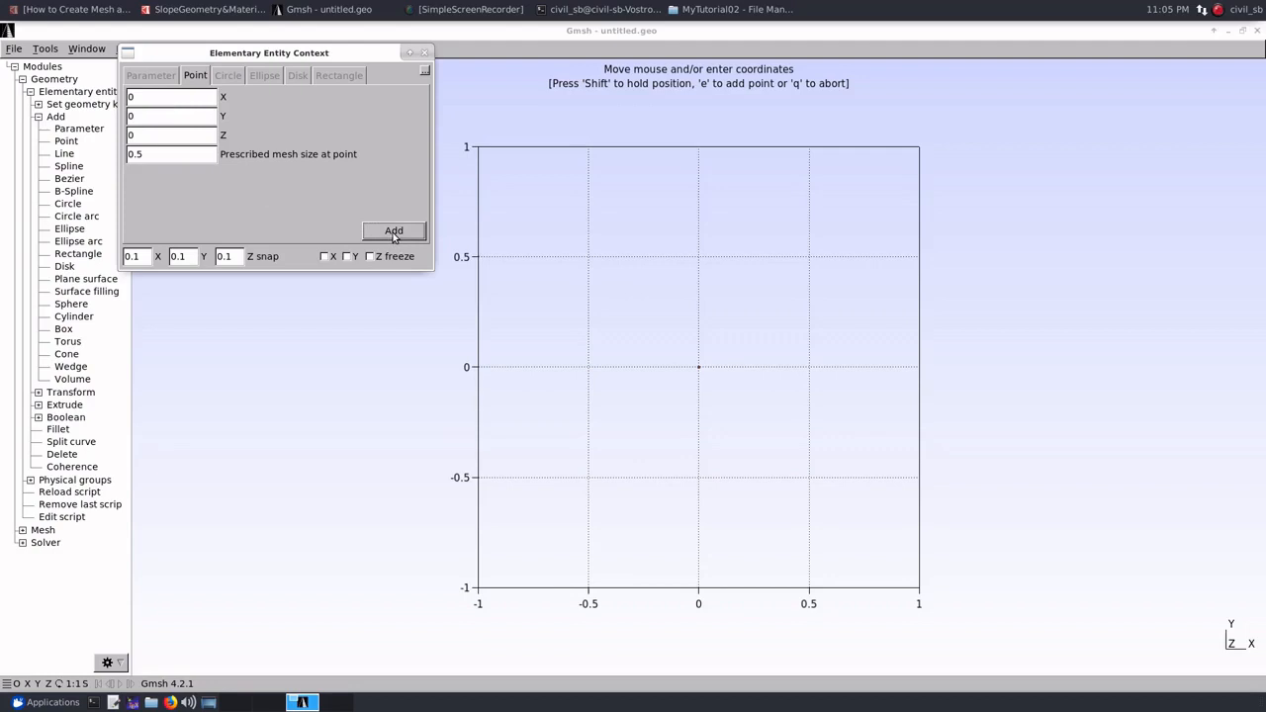
Add the points (60, 0, 0) and (60, 5, 0) for the slope's right support
left_click(144, 97)
key("BackSpace")
type("60")
left_click(397, 235)
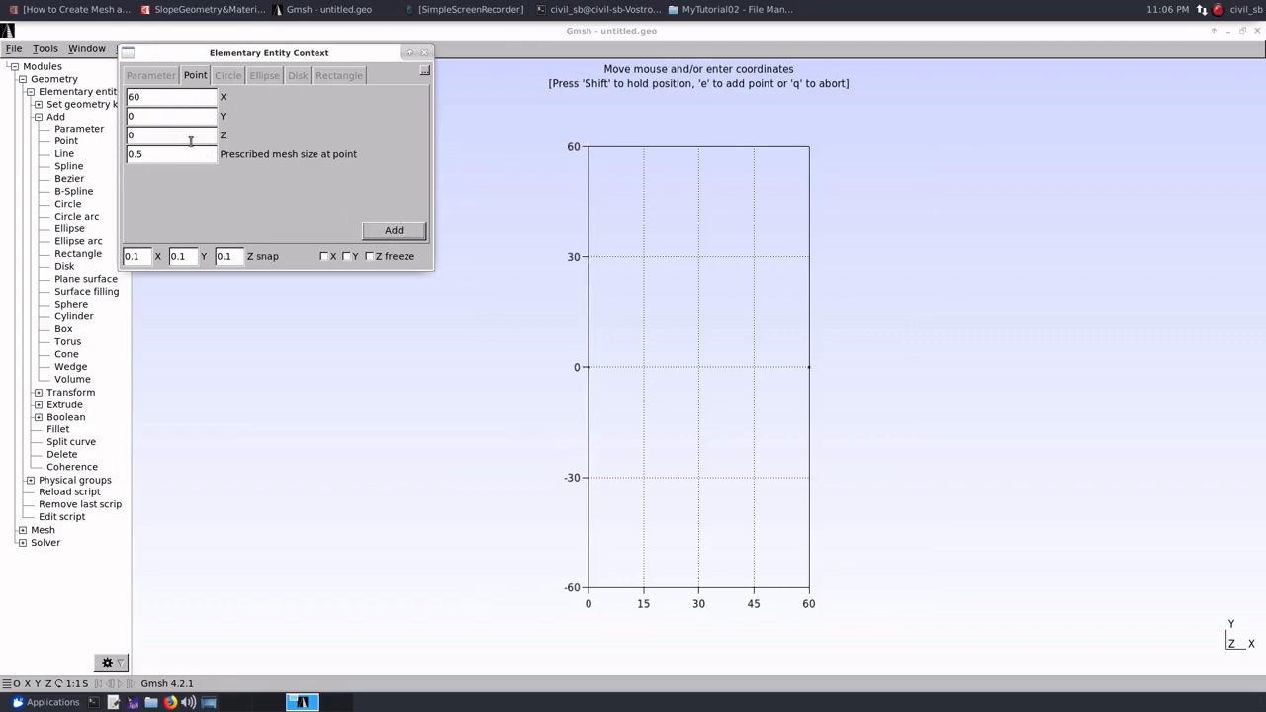
left_click(160, 116)
key("BackSpace")
type("5")
left_click(394, 231)
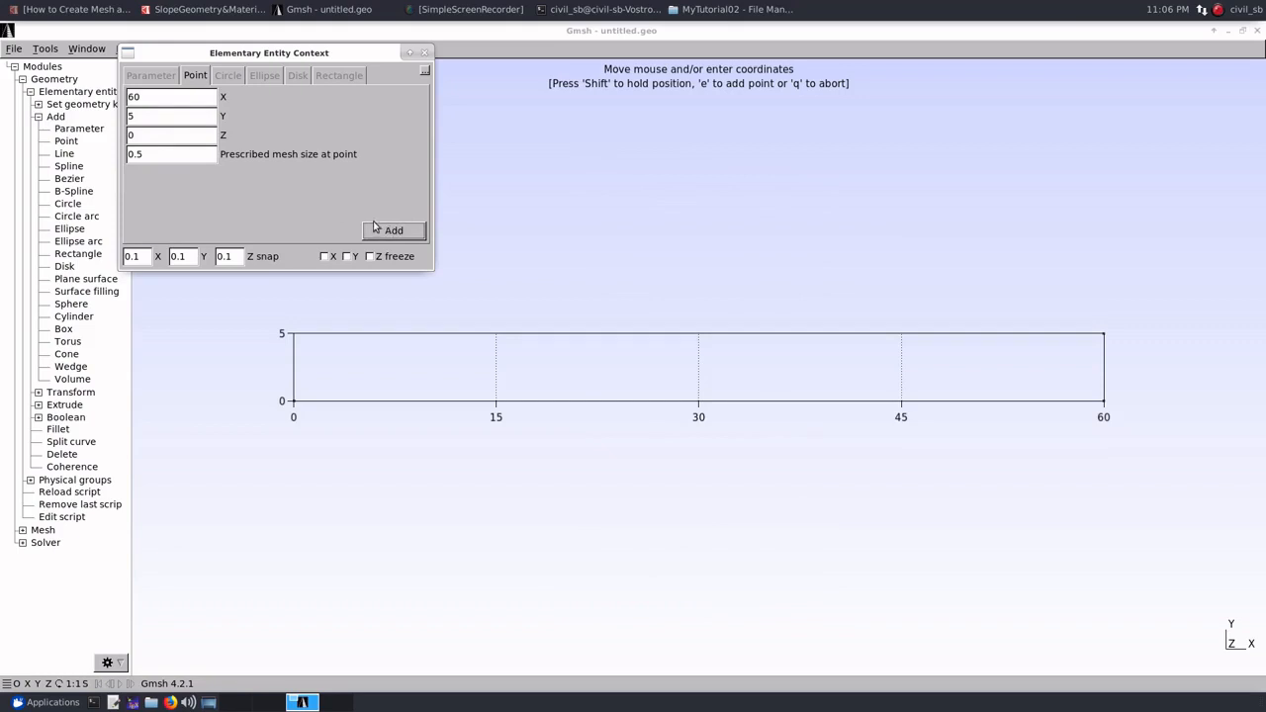
Add the slope toe point at (40, 5, 0)
left_click(163, 95)
key("BackSpace")
key("BackSpace")
type("40")
left_click(393, 231)
Add the slope crest point at (20, 15, 0)
left_click(147, 97)
key("BackSpace")
key("BackSpace")
type("20")
key("Tab")
type("15")
left_click(406, 232)
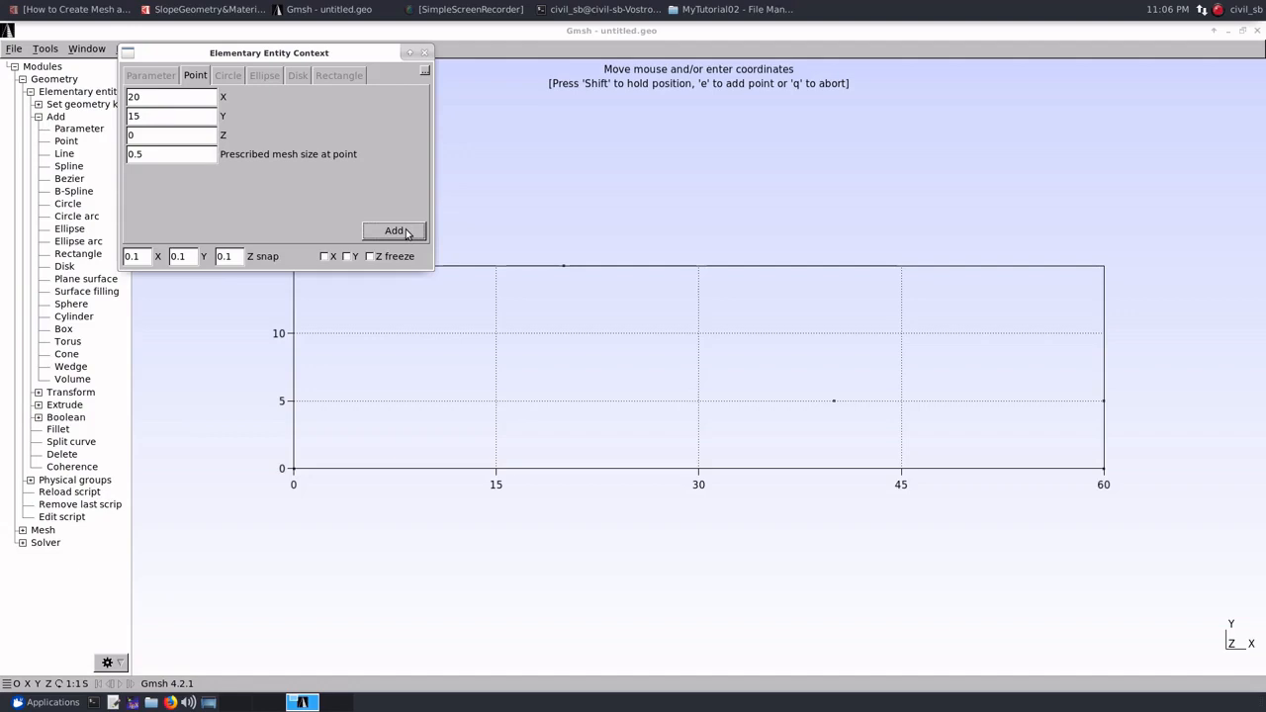
Add the upper-left corner point of the slope at (0, 15, 0)
left_click(176, 98)
key("BackSpace")
key("BackSpace")
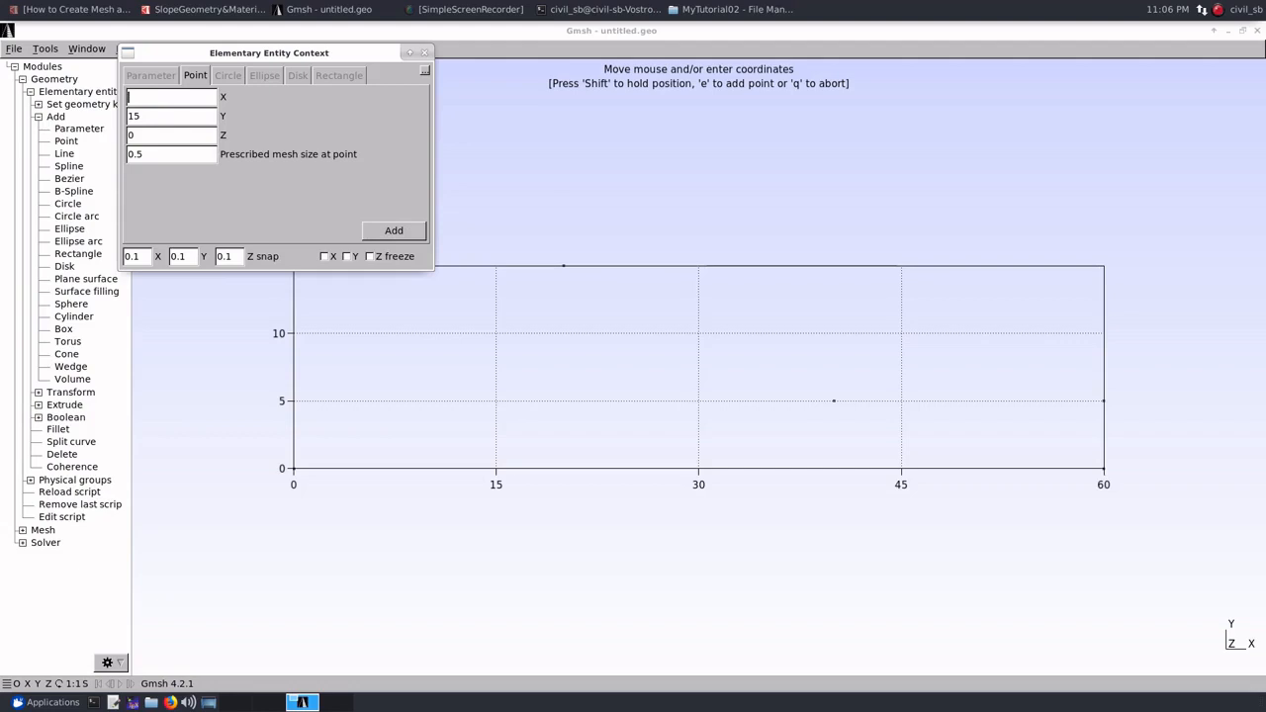
type("0")
left_click(396, 234)
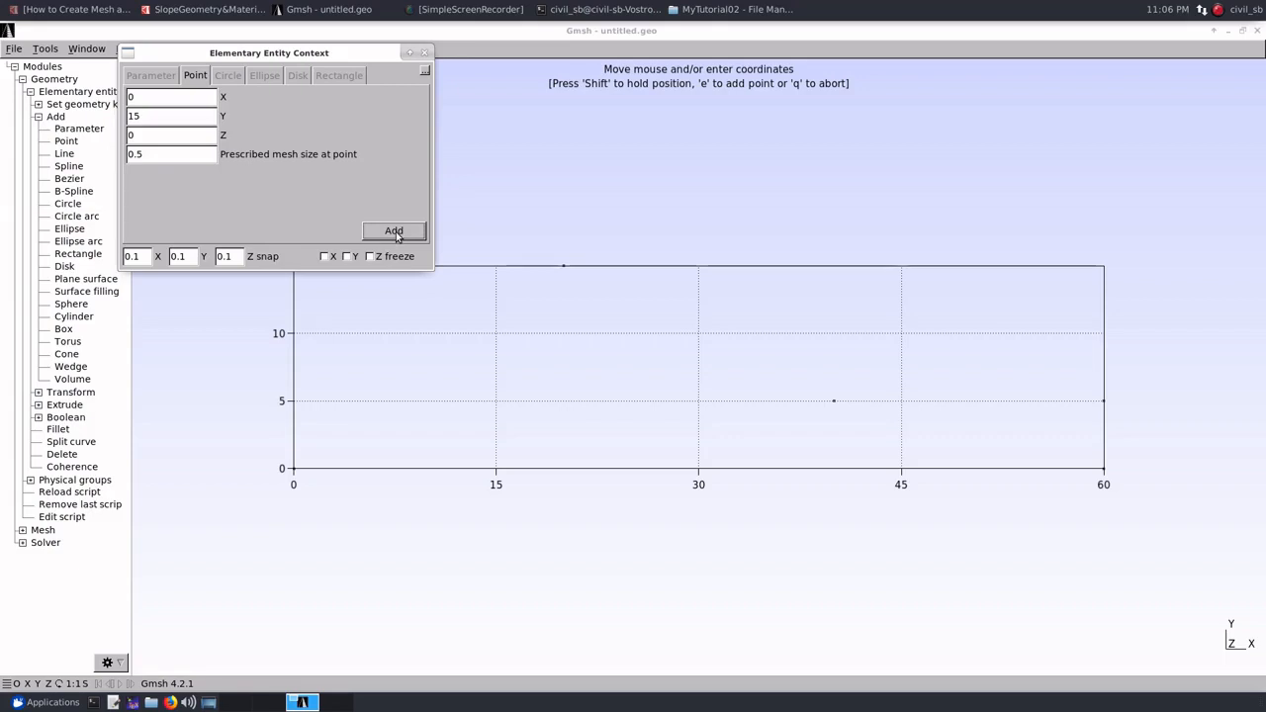
Add the layer boundary point at (0, 5, 0) and finish adding points
left_click(167, 119)
key("BackSpace")
key("BackSpace")
type("5")
left_click(388, 230)
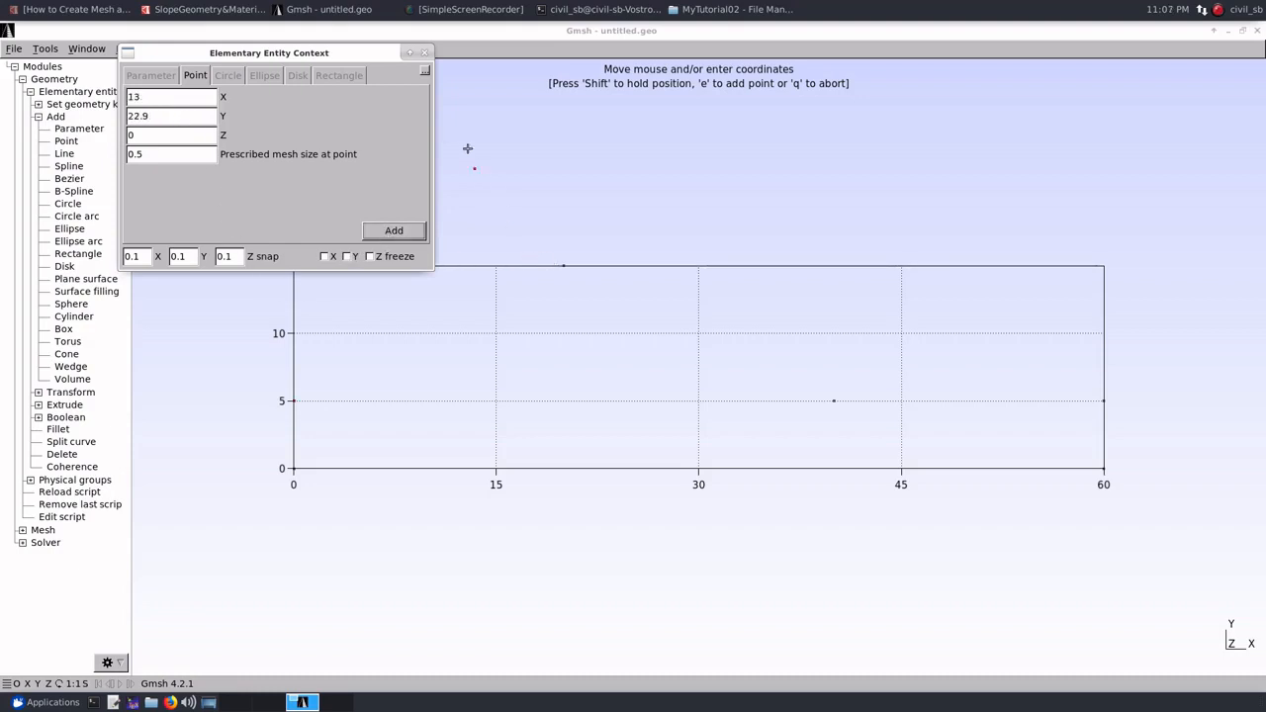
left_click(424, 56)
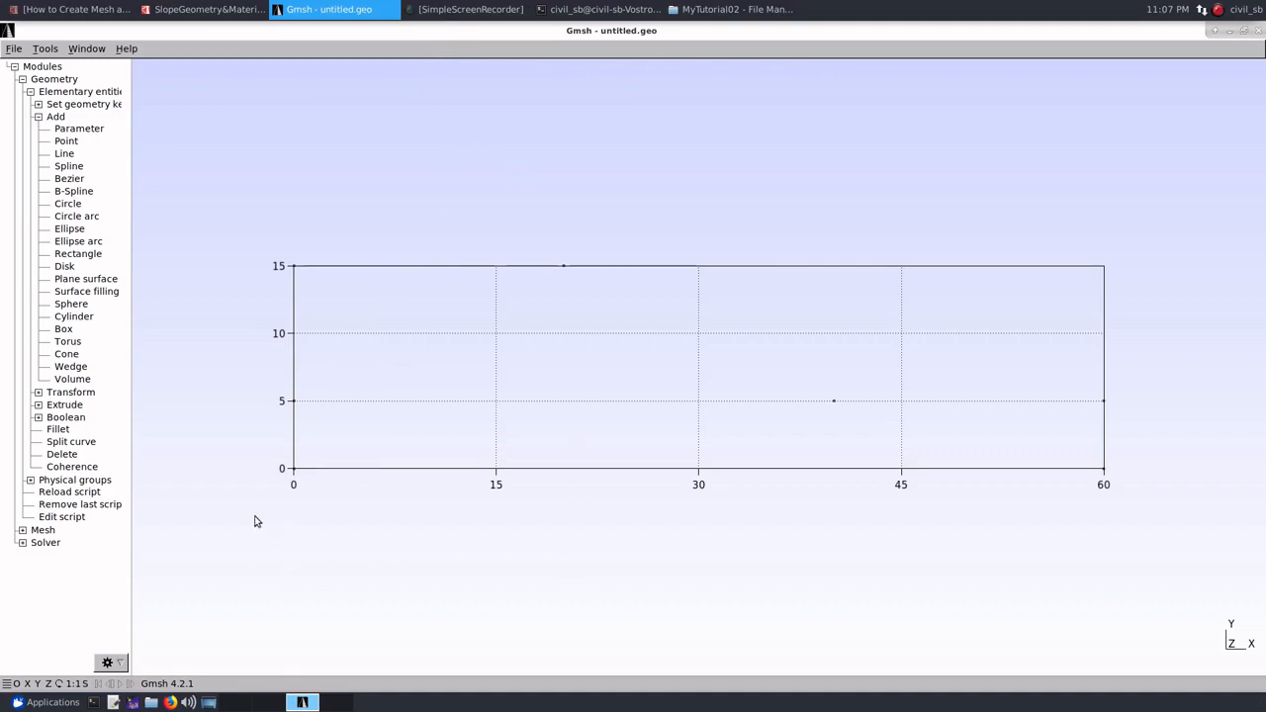
Draw the base line from (0, 0) to (60, 0) and the right support line from (60, 0) to (60, 5)
left_click(64, 154)
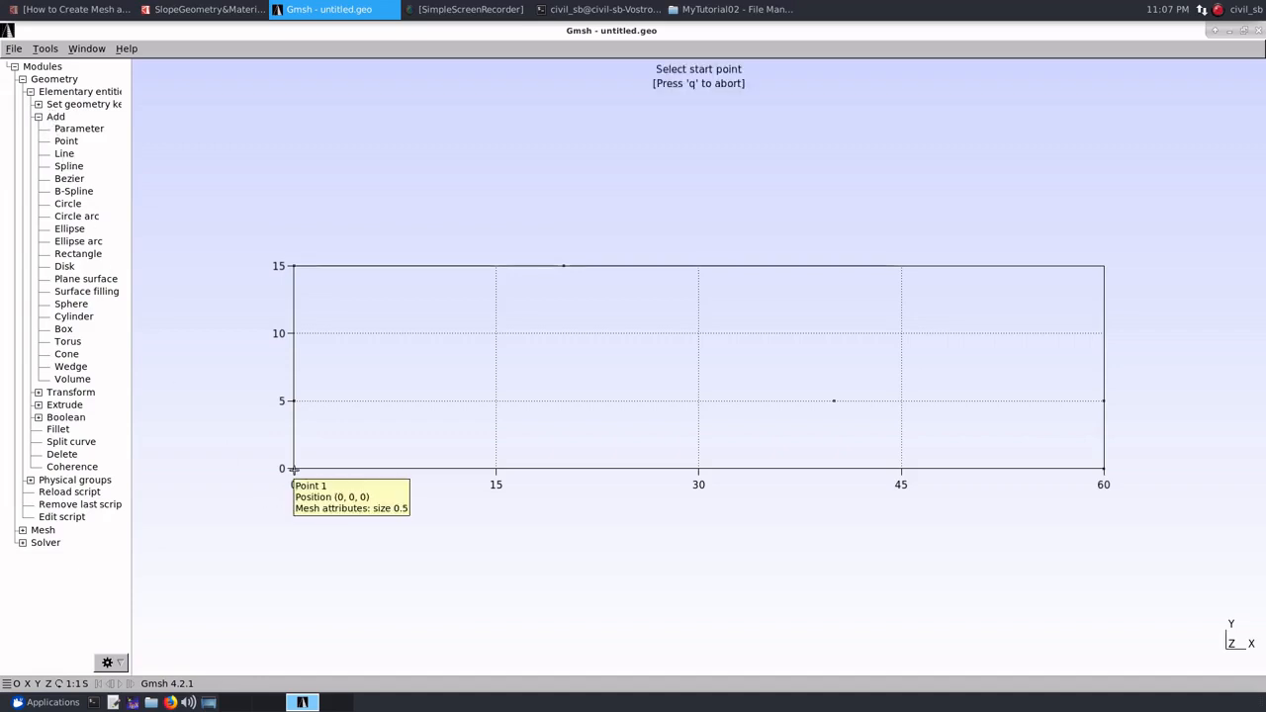
left_click(294, 469)
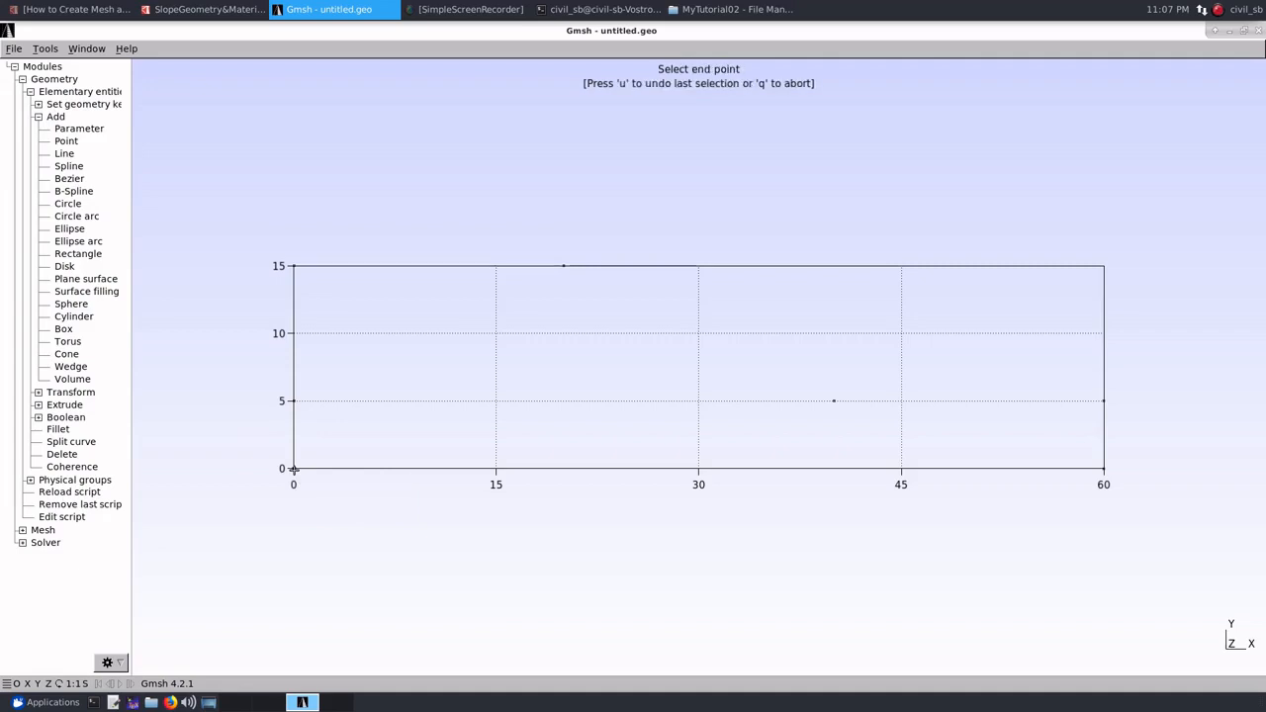
left_click(1103, 470)
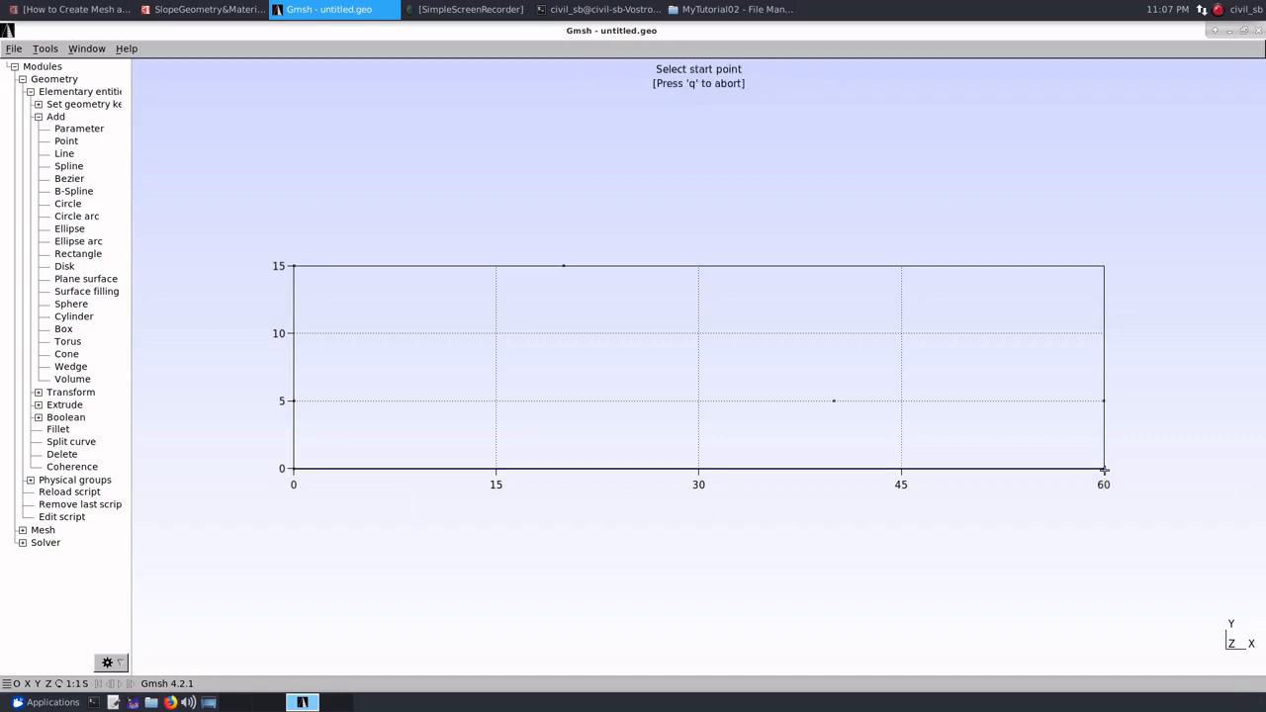
left_click(1104, 469)
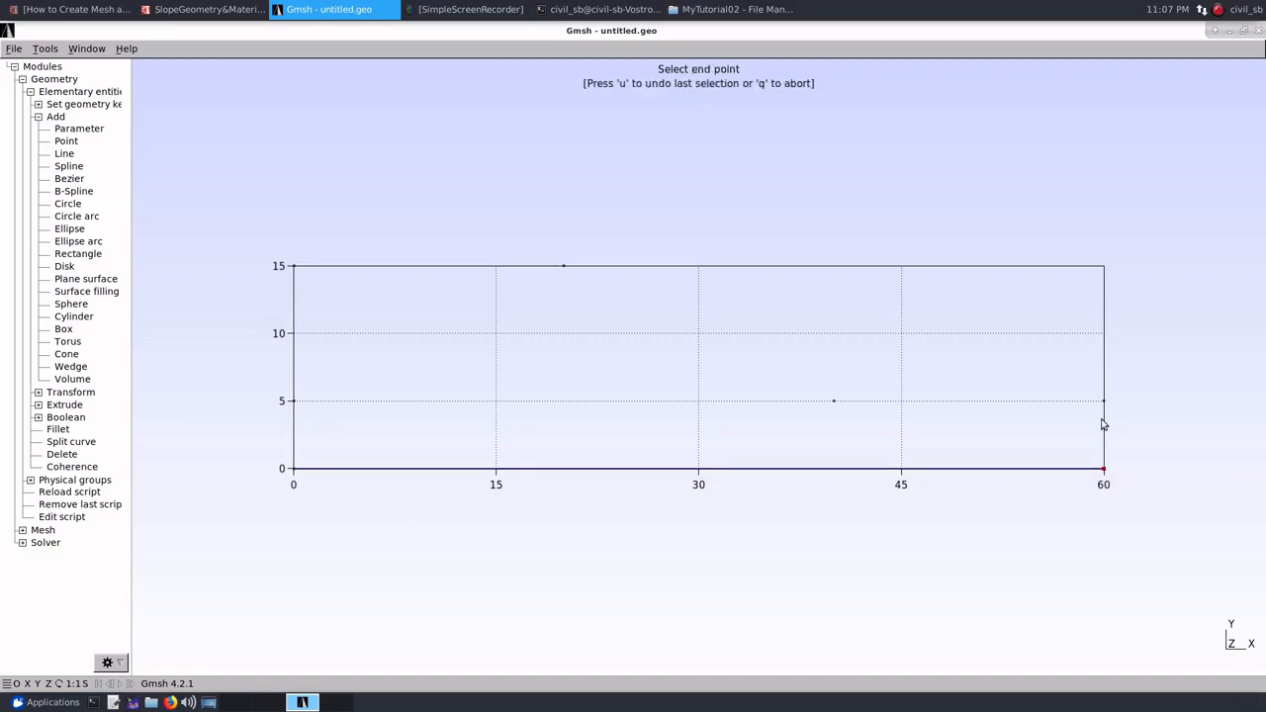
left_click(1104, 400)
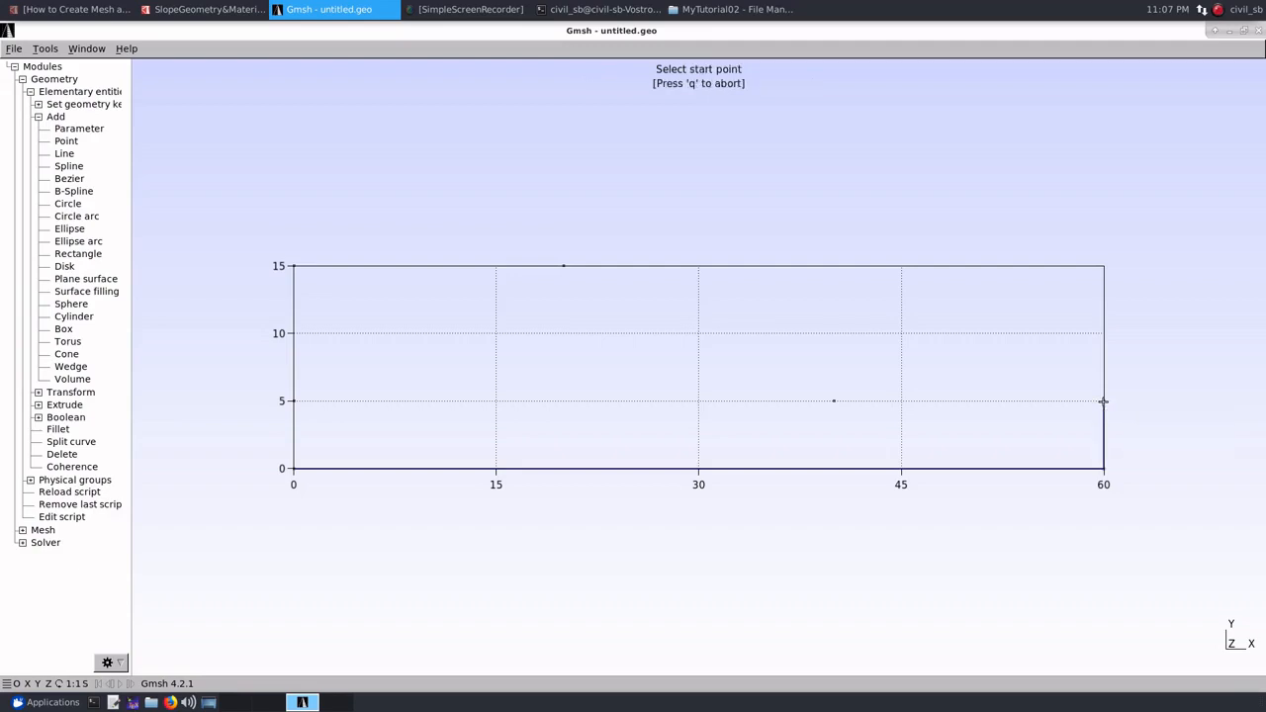
Draw the toe line from (60, 5) to (40, 5) and the slope line from (40, 5) to (20, 15)
left_click(834, 401)
key("u")
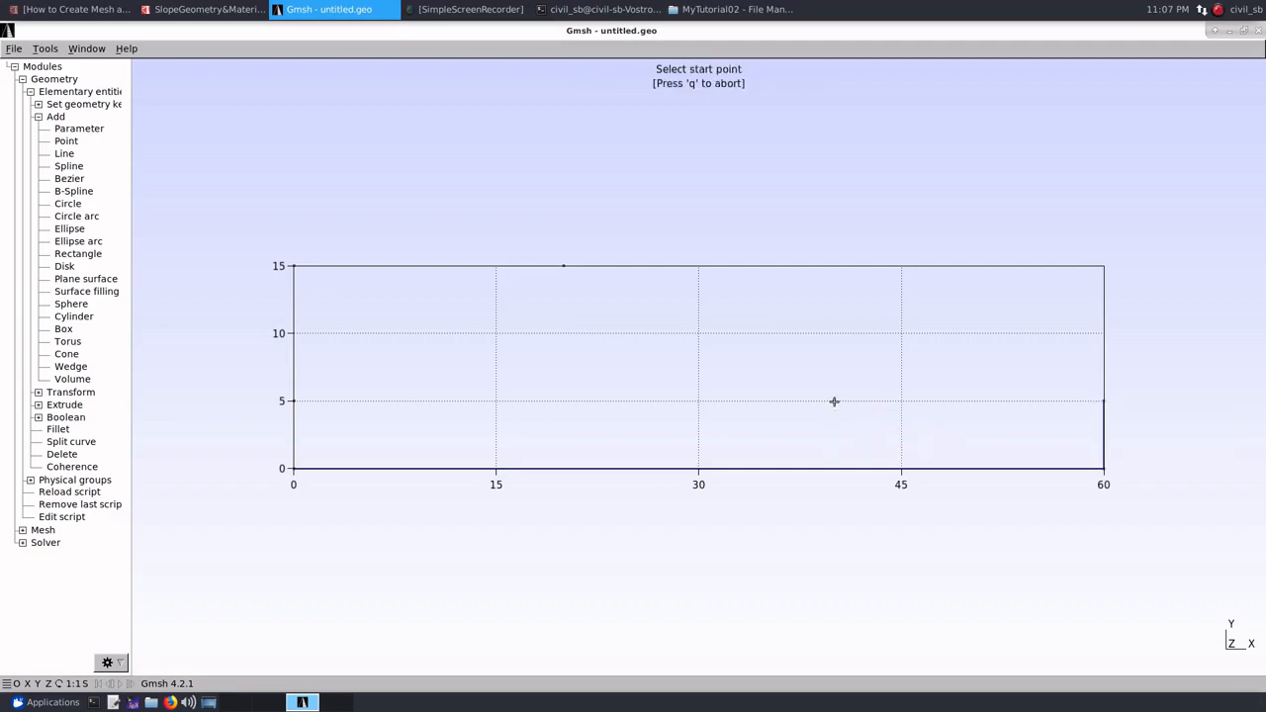
left_click(1102, 402)
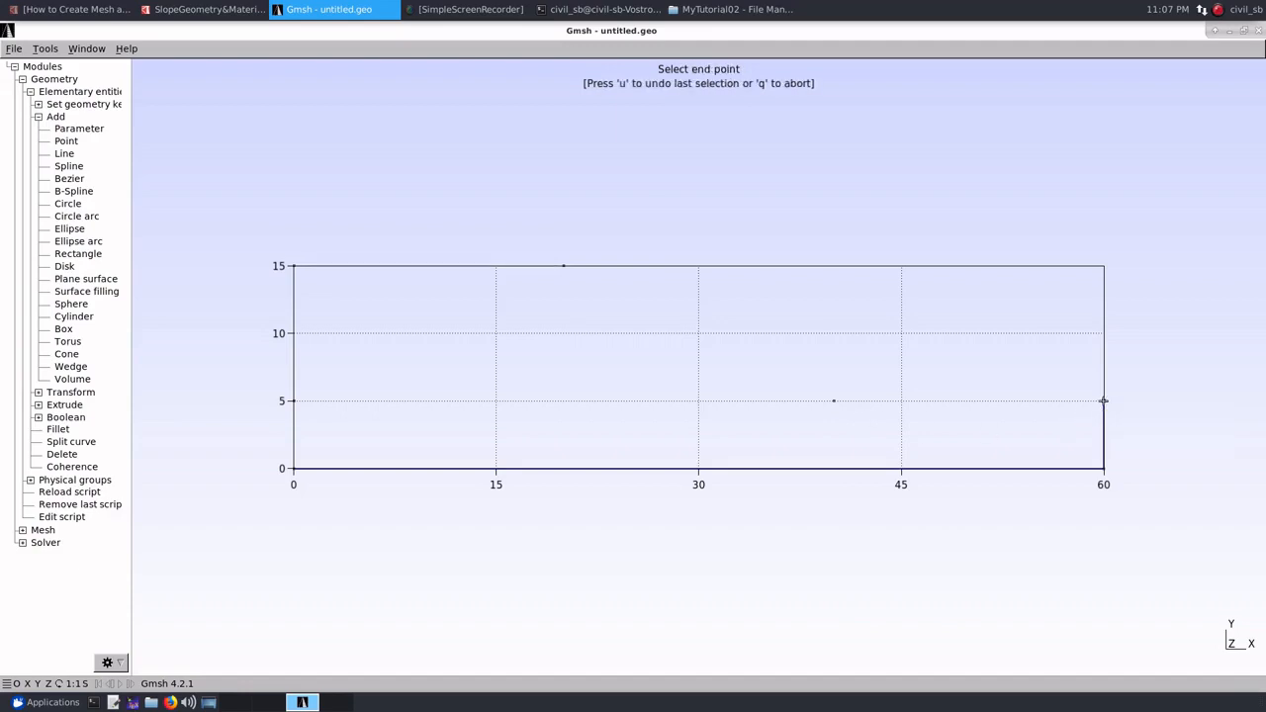
left_click(836, 402)
left_click(836, 401)
left_click(565, 267)
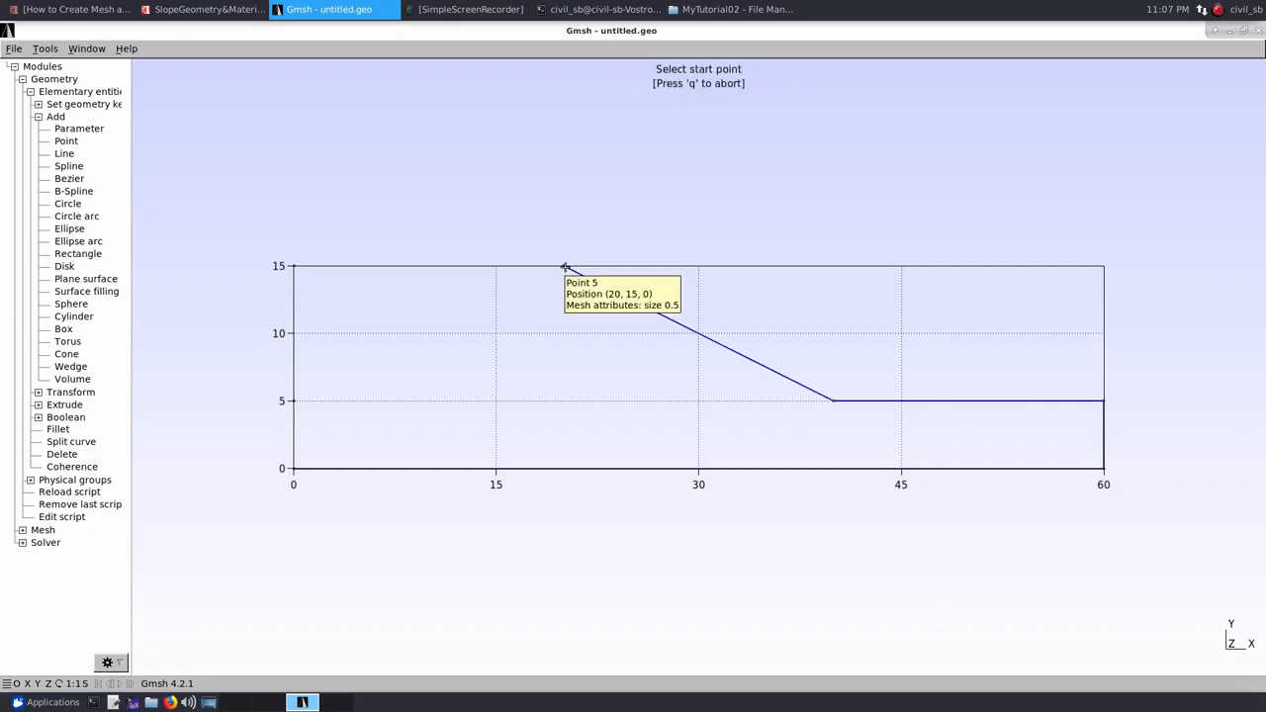
Draw the top line from (20, 15) to (0, 15) and the left support lines through (0, 5) to (0, 0)
left_click(565, 267)
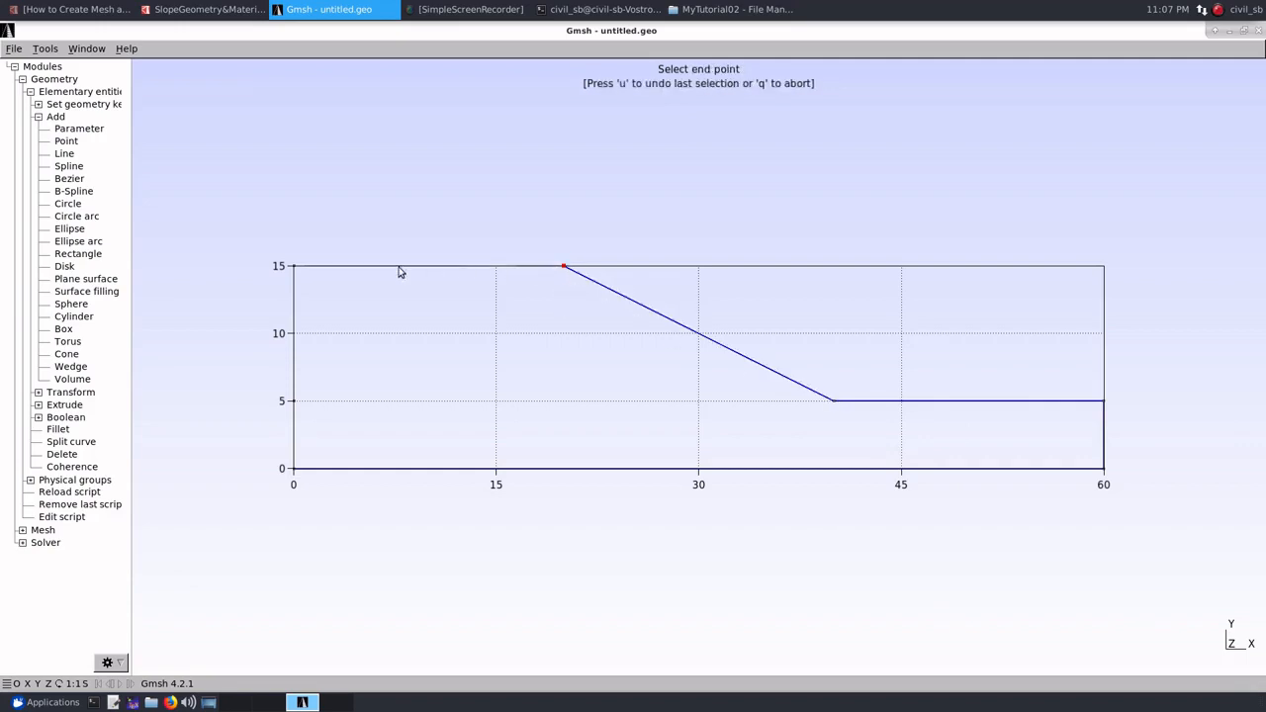
left_click(294, 266)
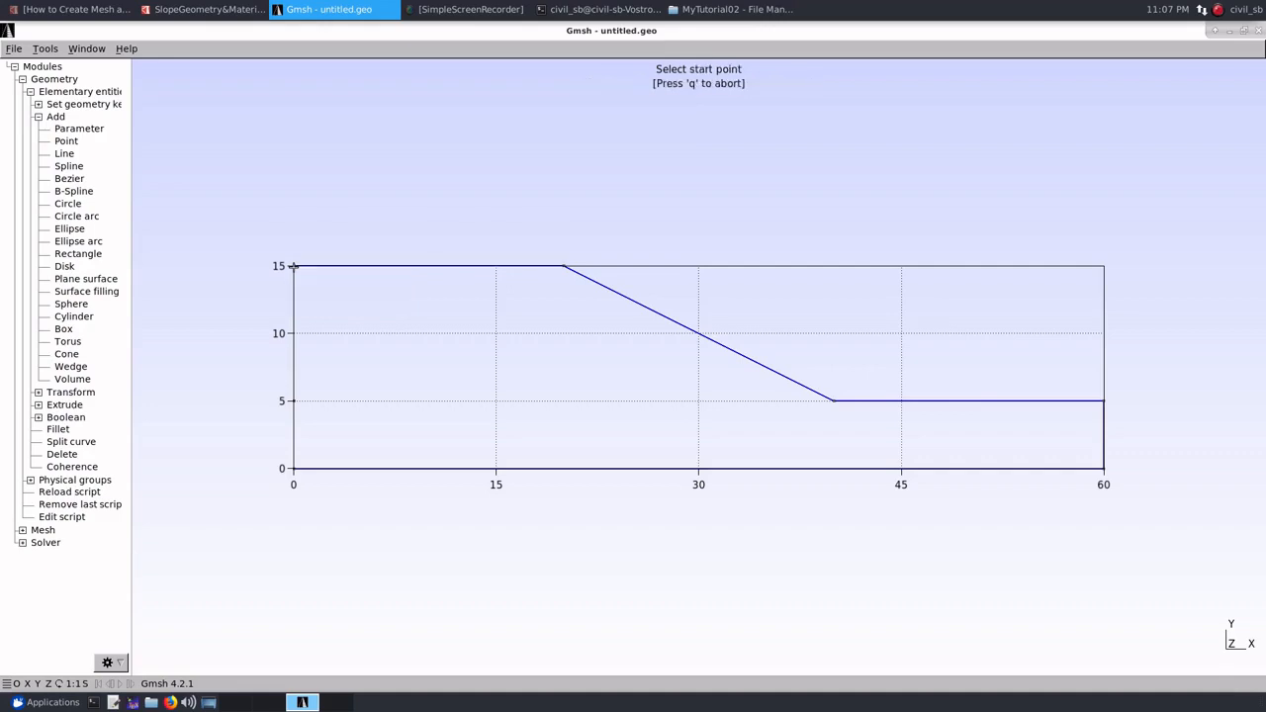
left_click(293, 266)
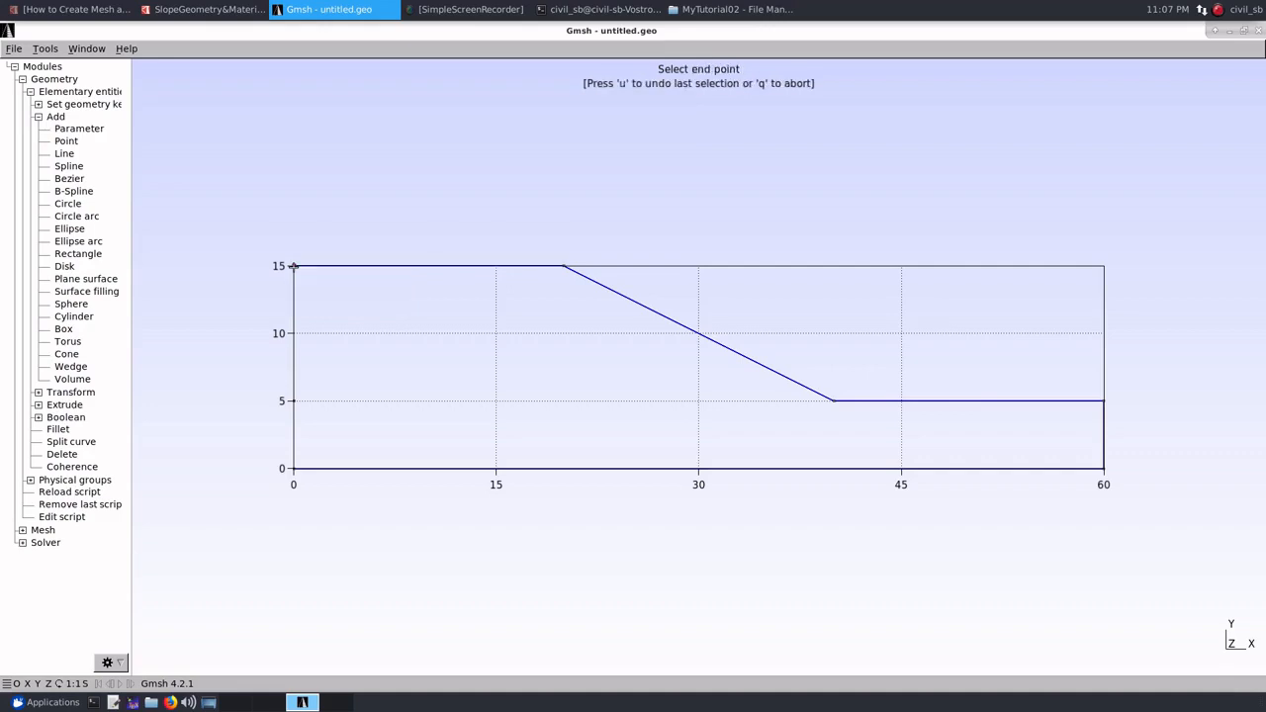
left_click(293, 400)
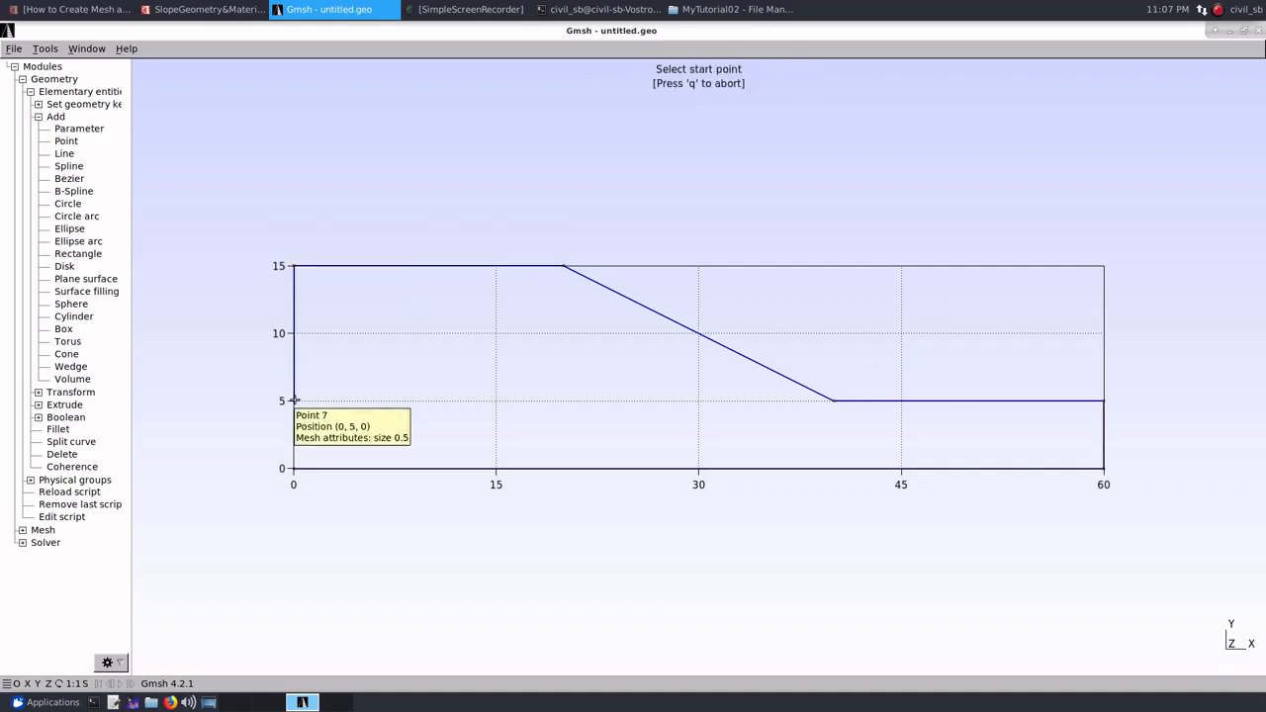
left_click(294, 400)
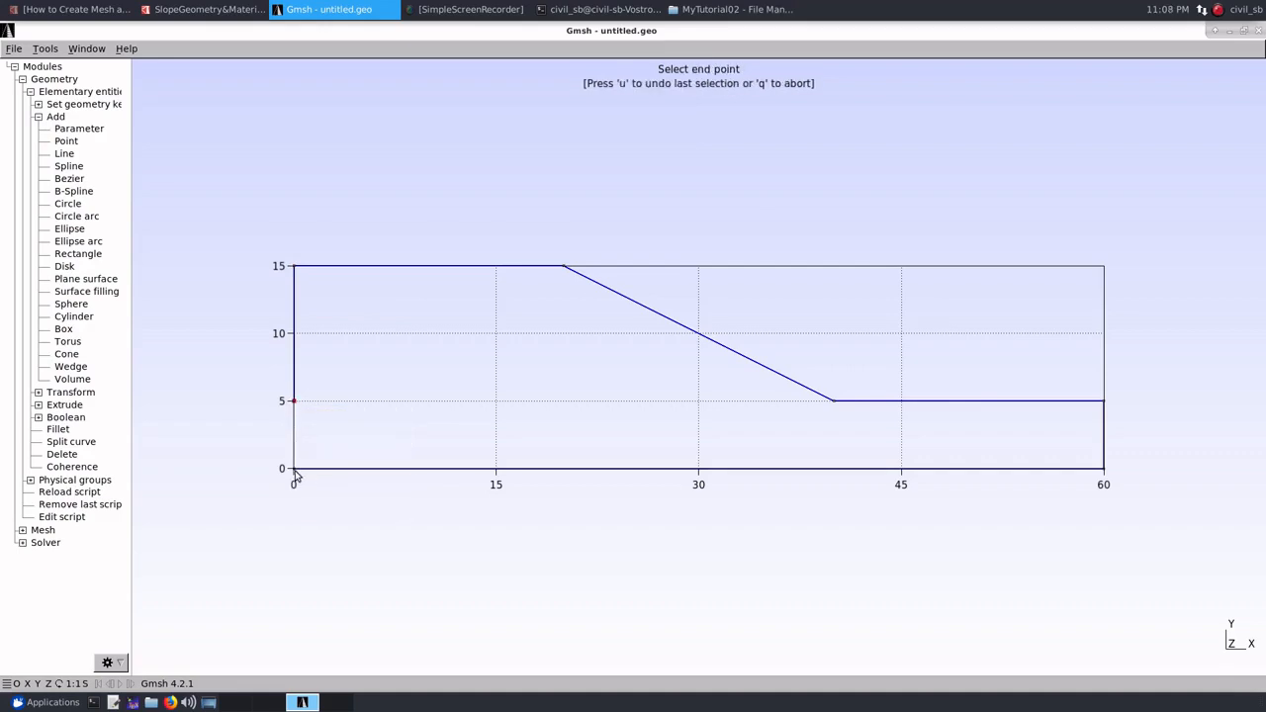
left_click(294, 469)
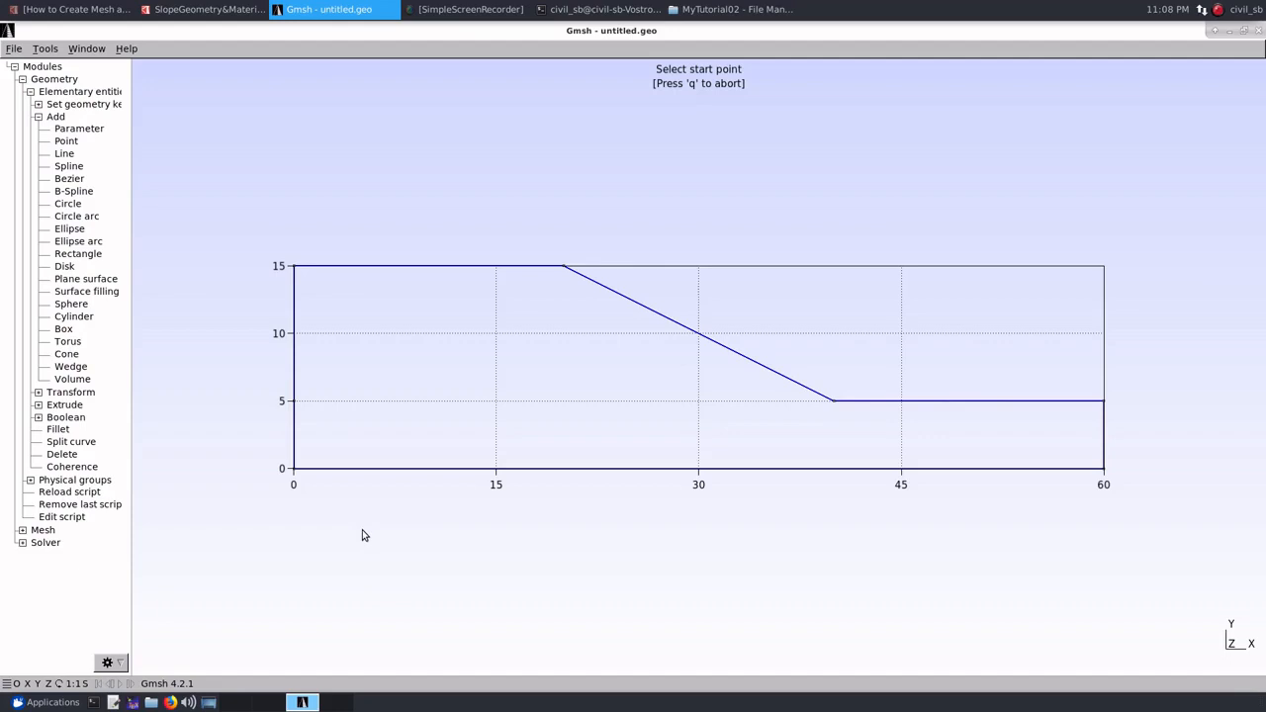
key("q")
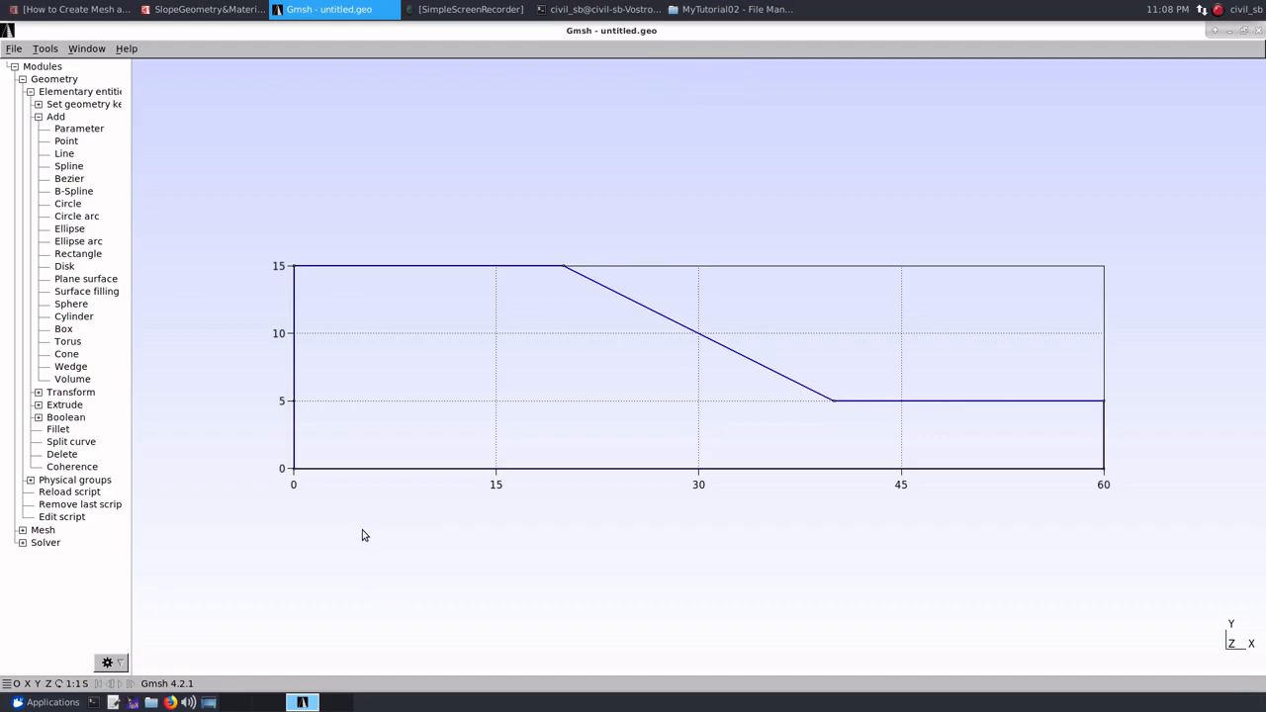
Draw the layer boundary line from (0, 5) to (40, 5), finish adding lines and reload the script
left_click(65, 156)
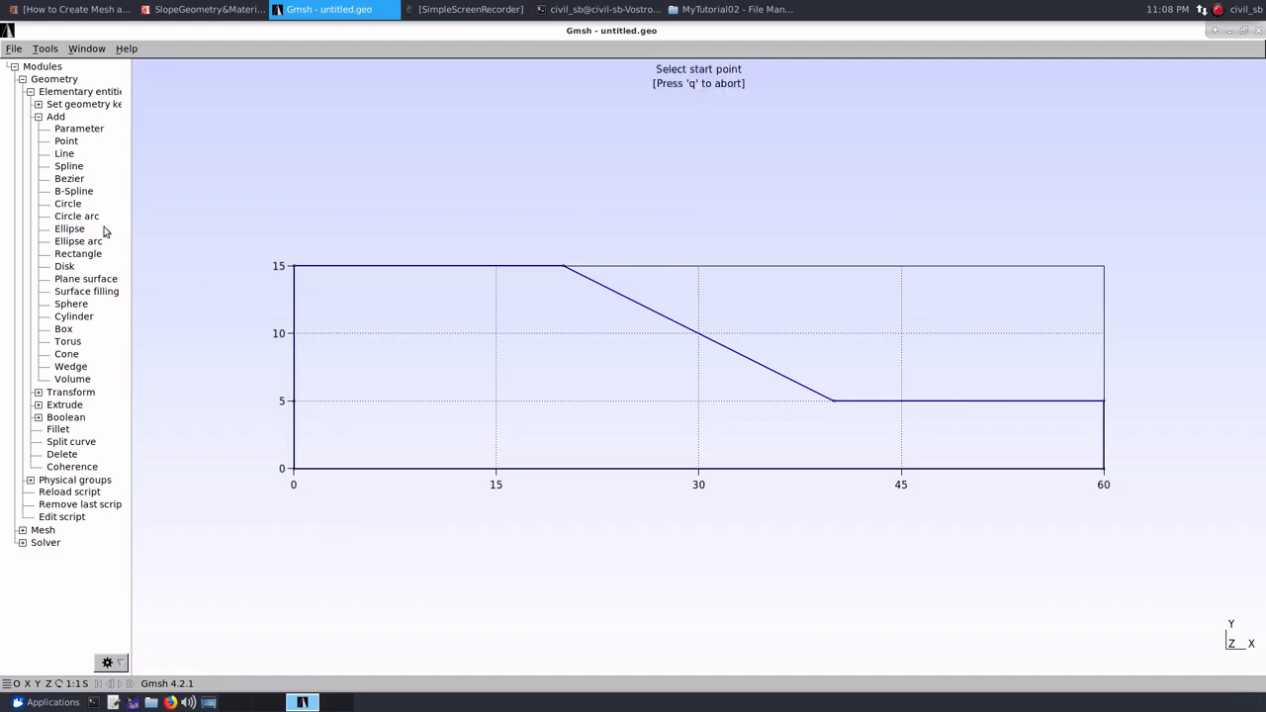
left_click(293, 401)
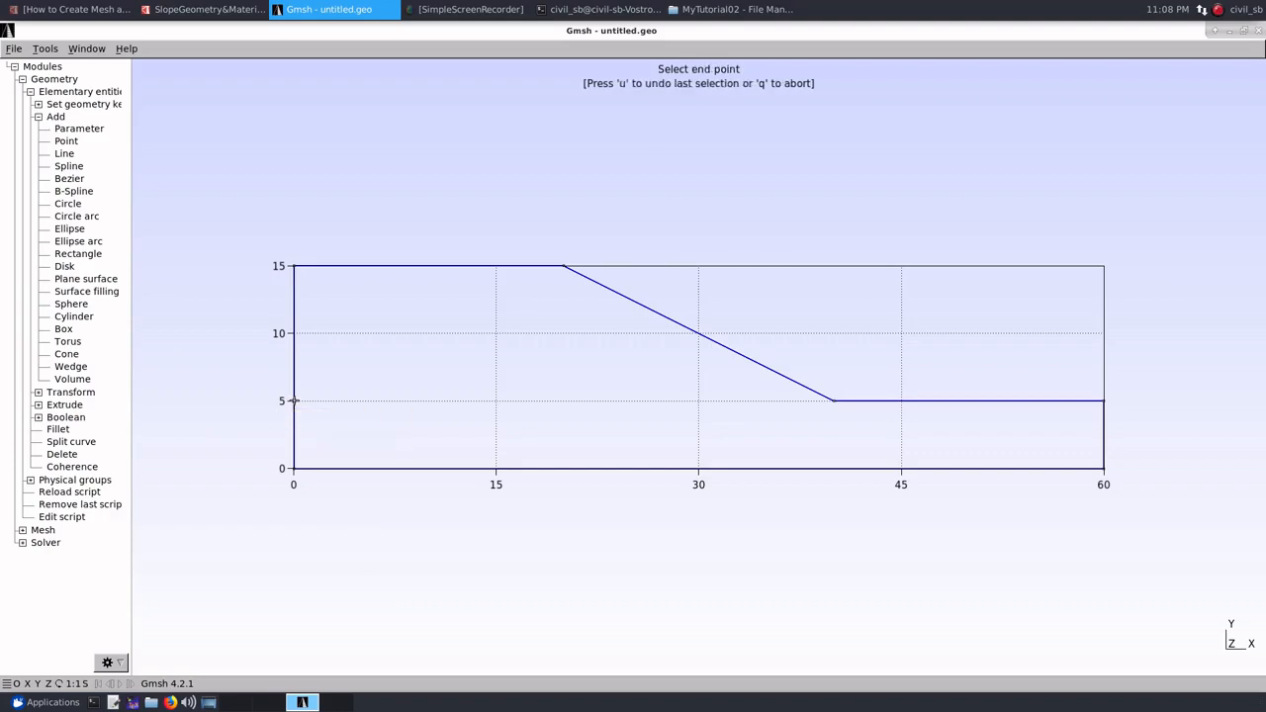
left_click(835, 400)
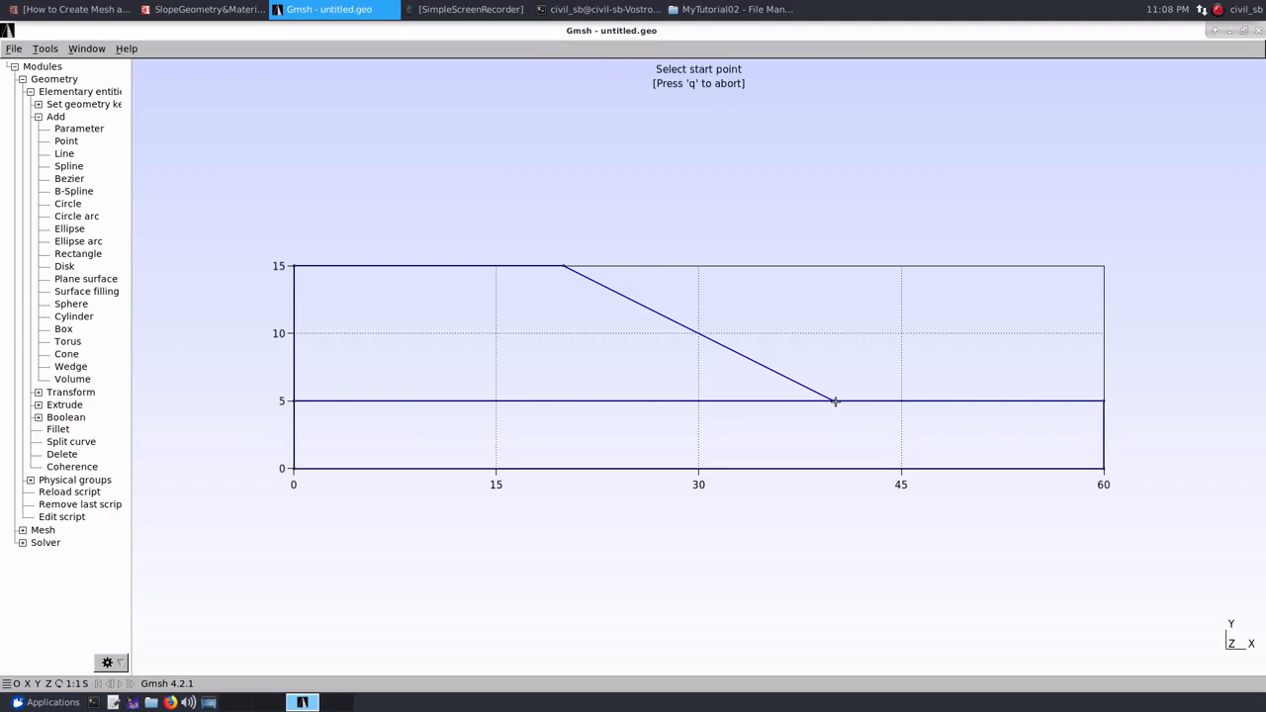
key("q")
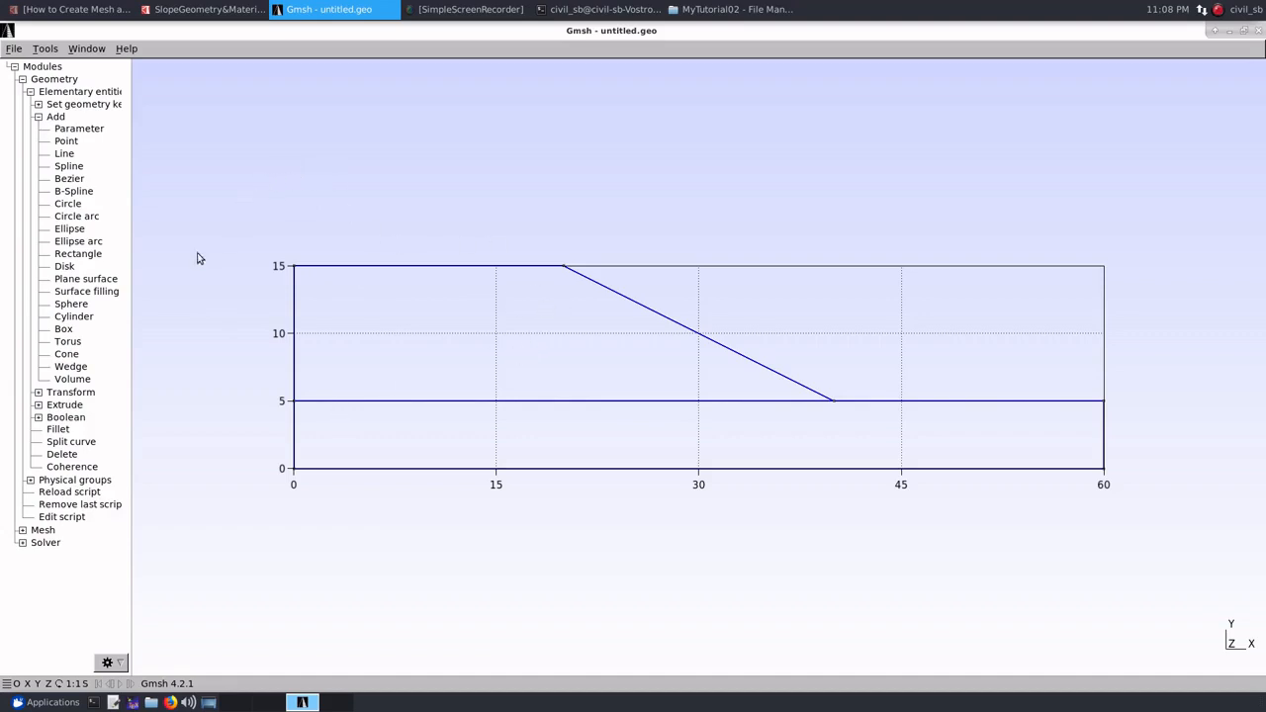
left_click(82, 494)
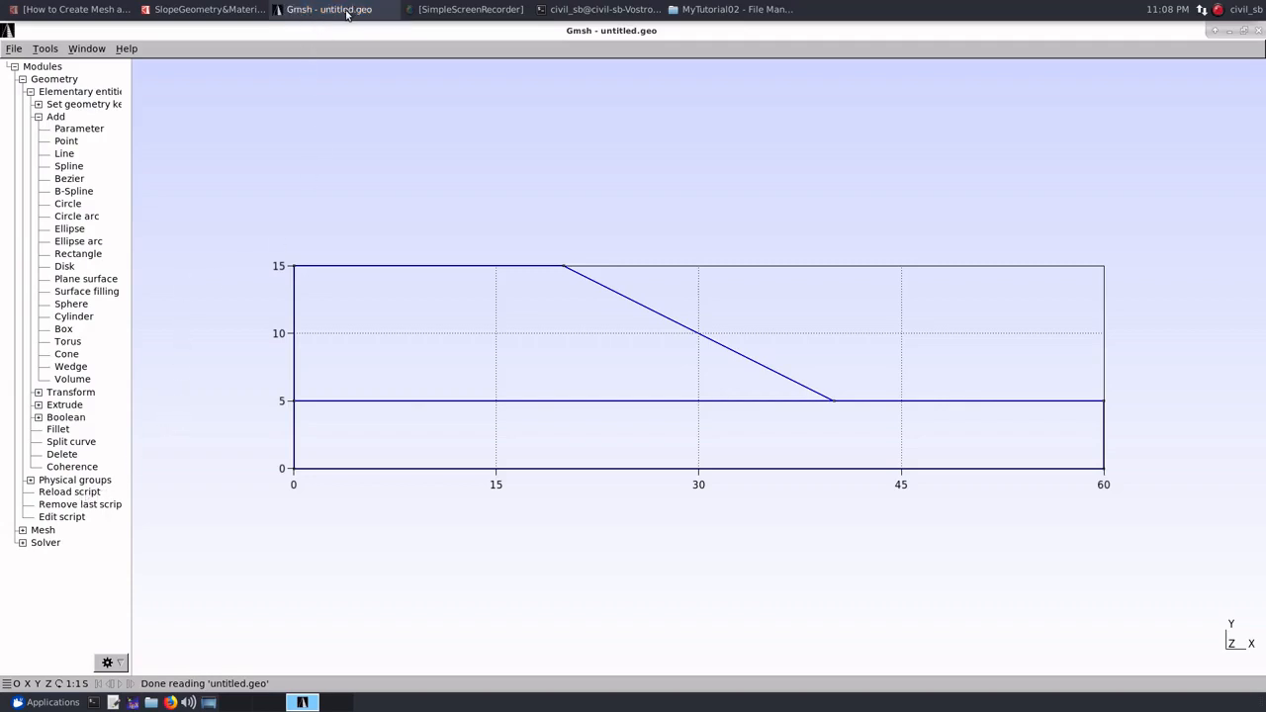
Switch to the file manager and rename untitled.geo in the home folder as Slope01.geo
left_click(1229, 37)
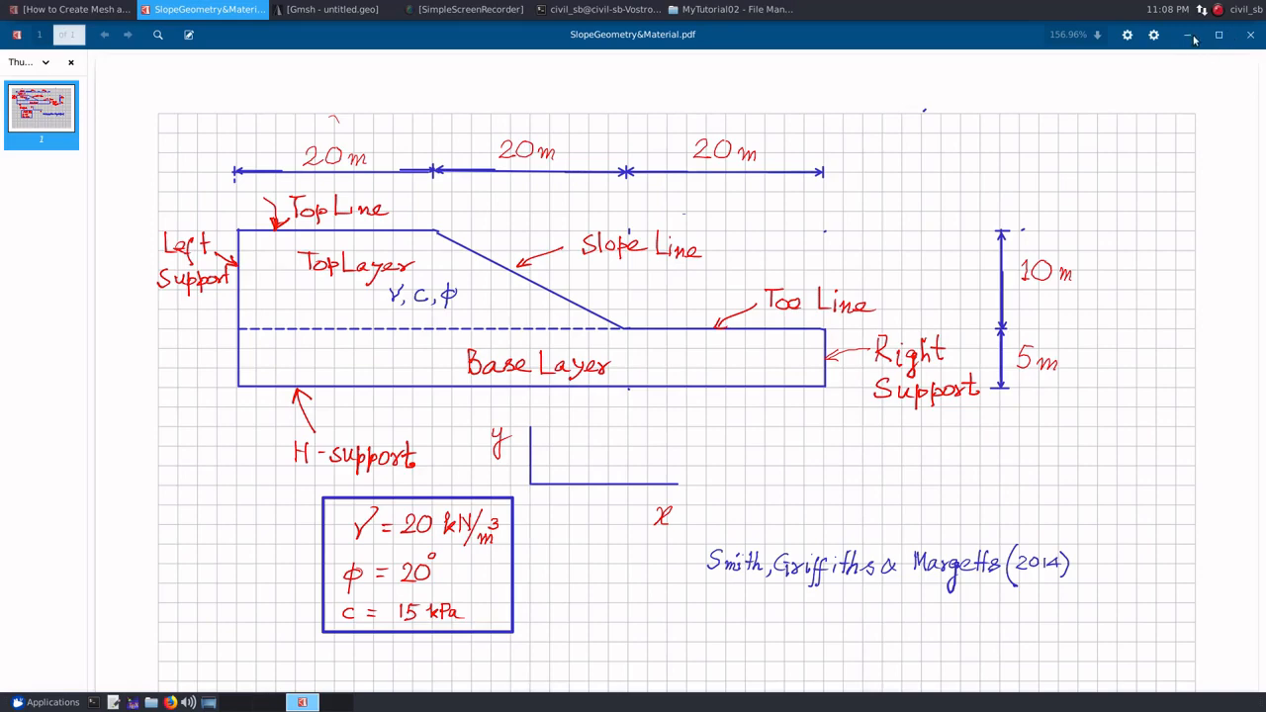
left_click(1185, 37)
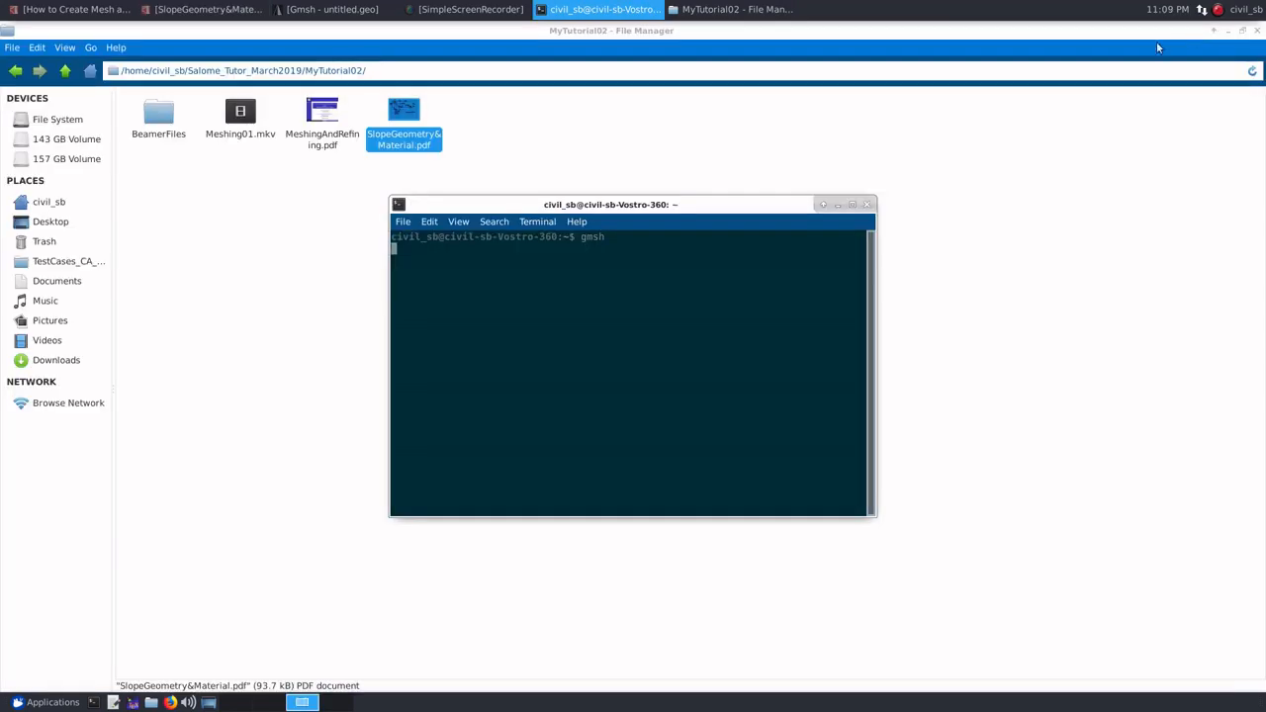
left_click(49, 203)
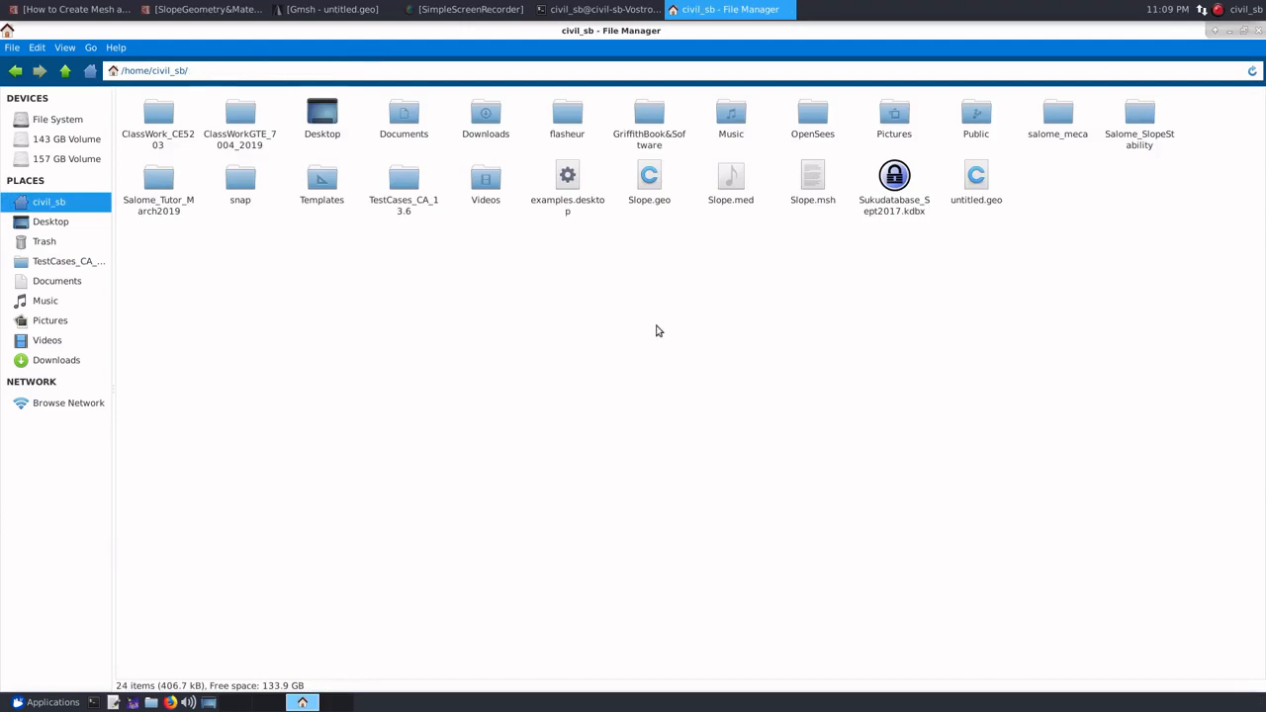
right_click(975, 177)
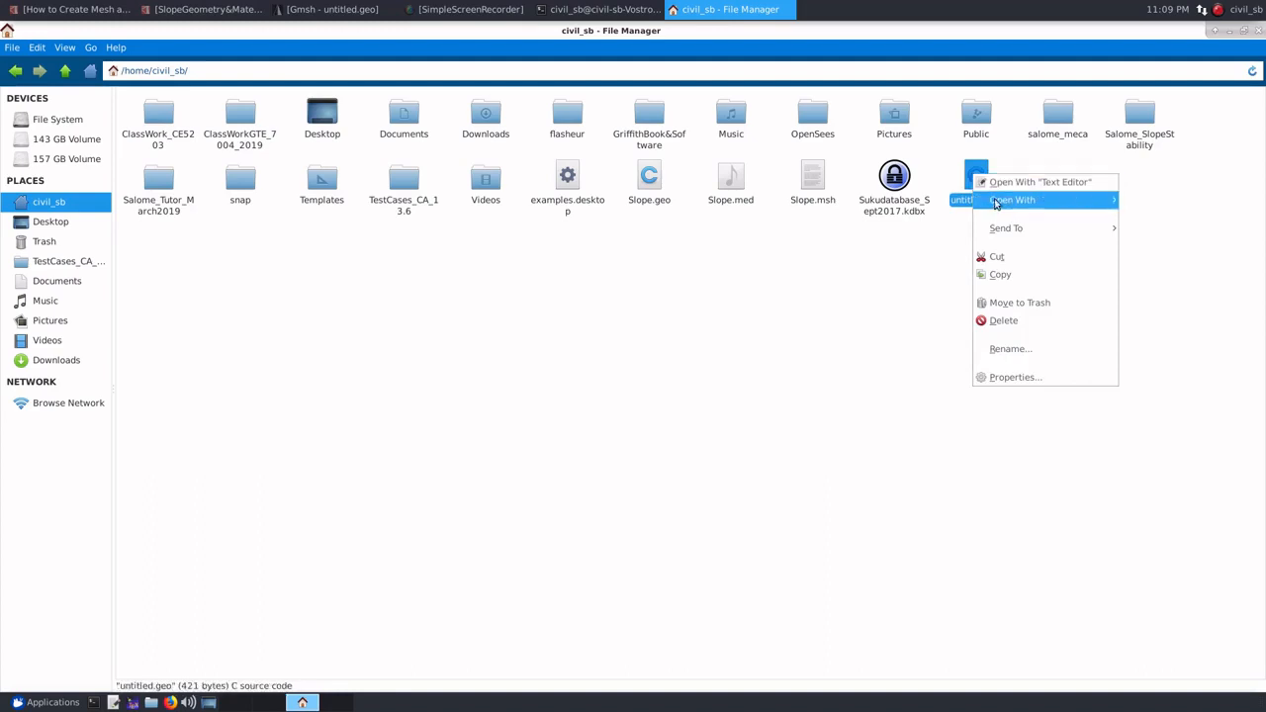
left_click(1003, 349)
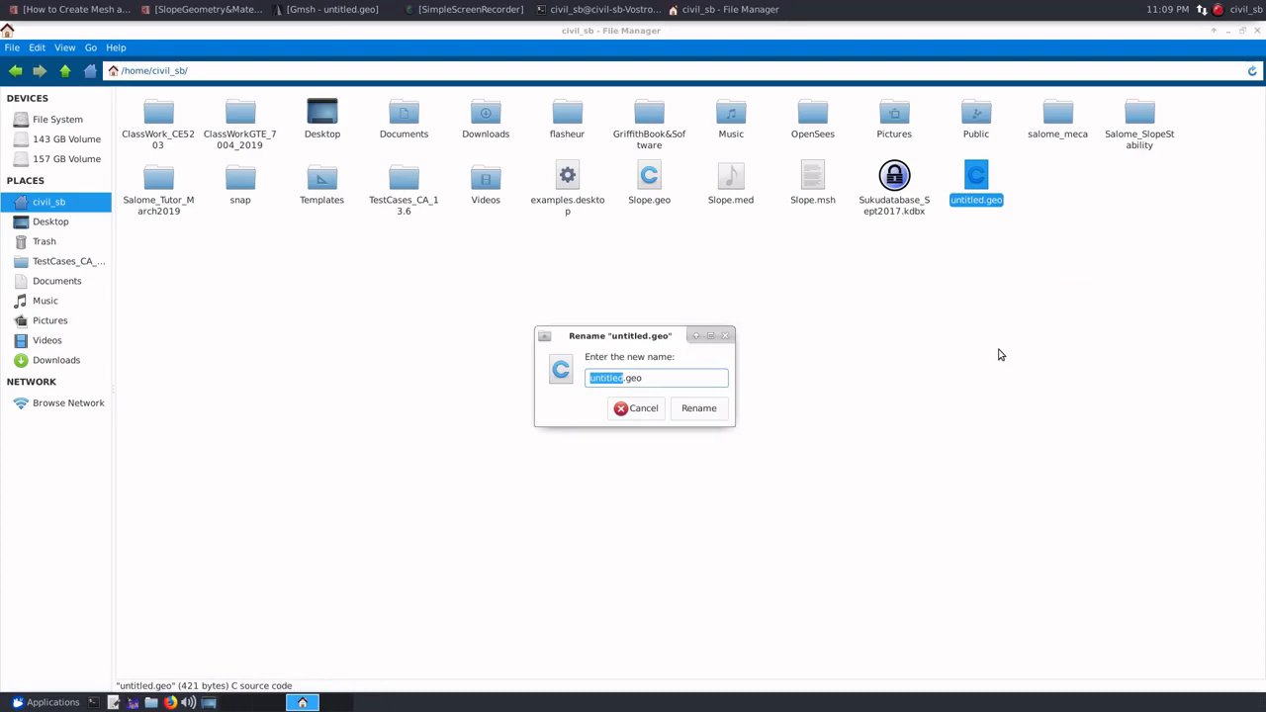
type("Slope01")
left_click(709, 419)
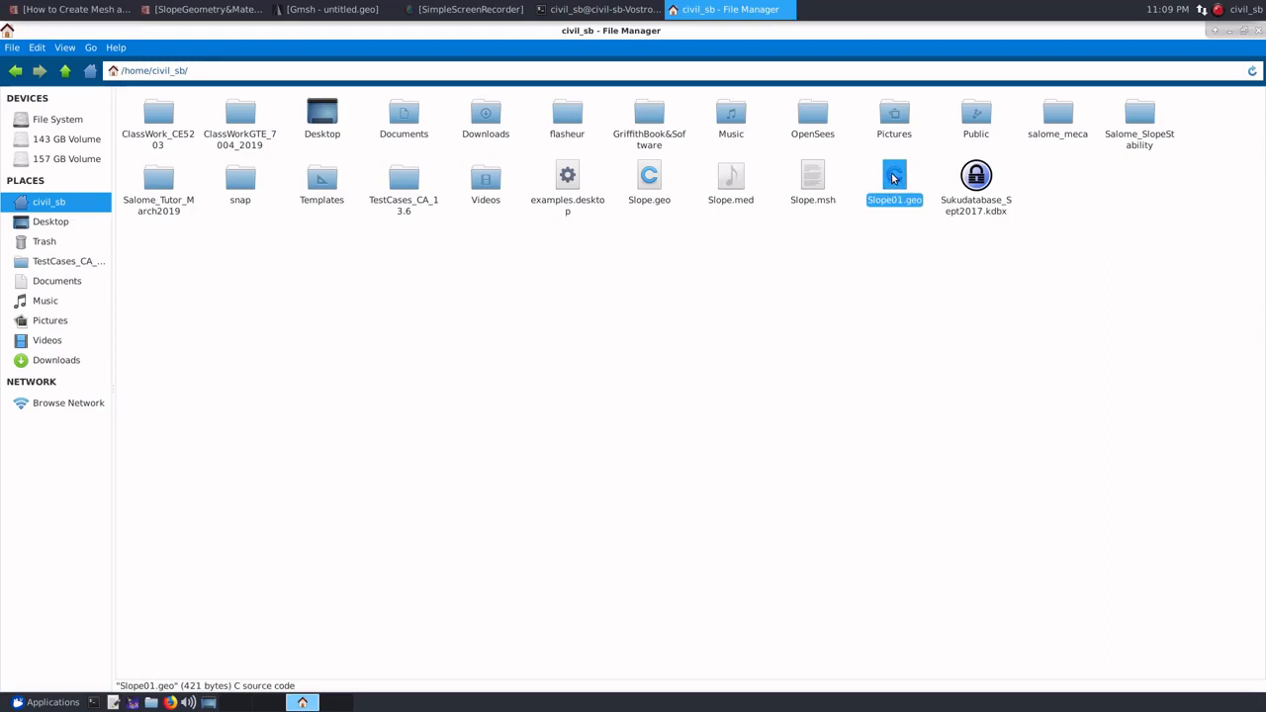
Open Slope01.geo in the text editor and close the Gmsh session that still uses untitled.geo
double_click(893, 176)
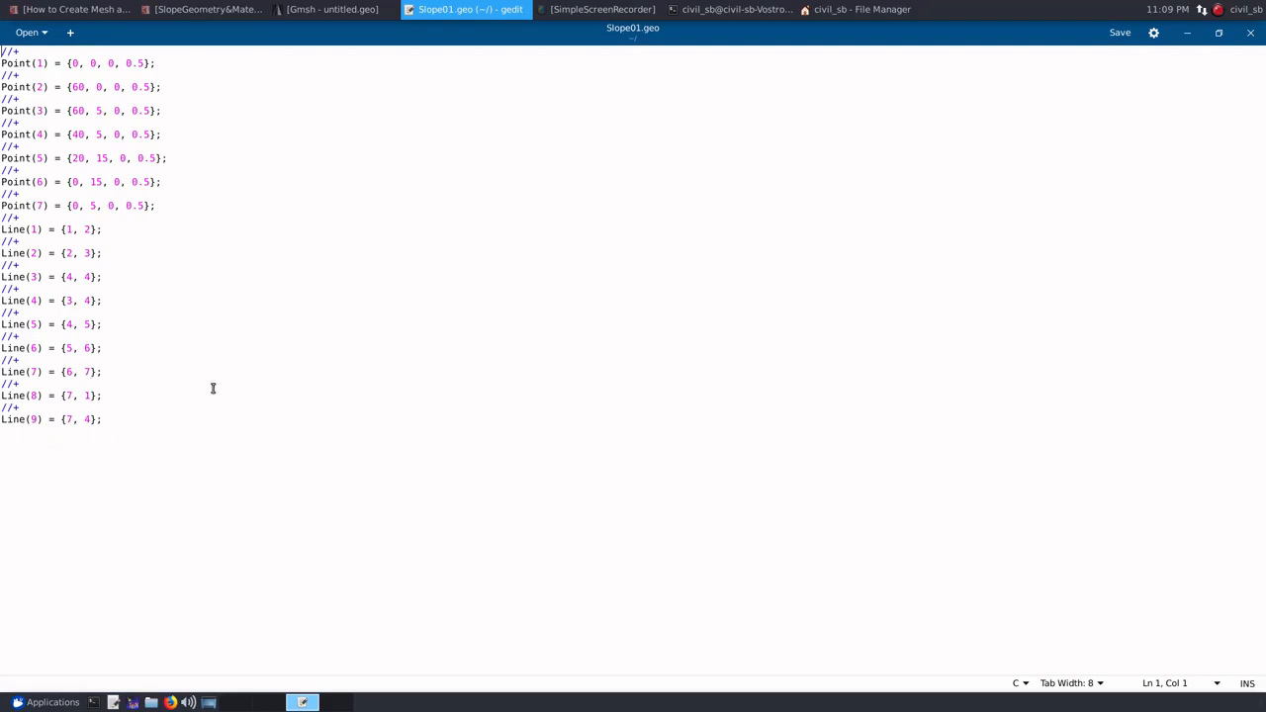
left_click(351, 11)
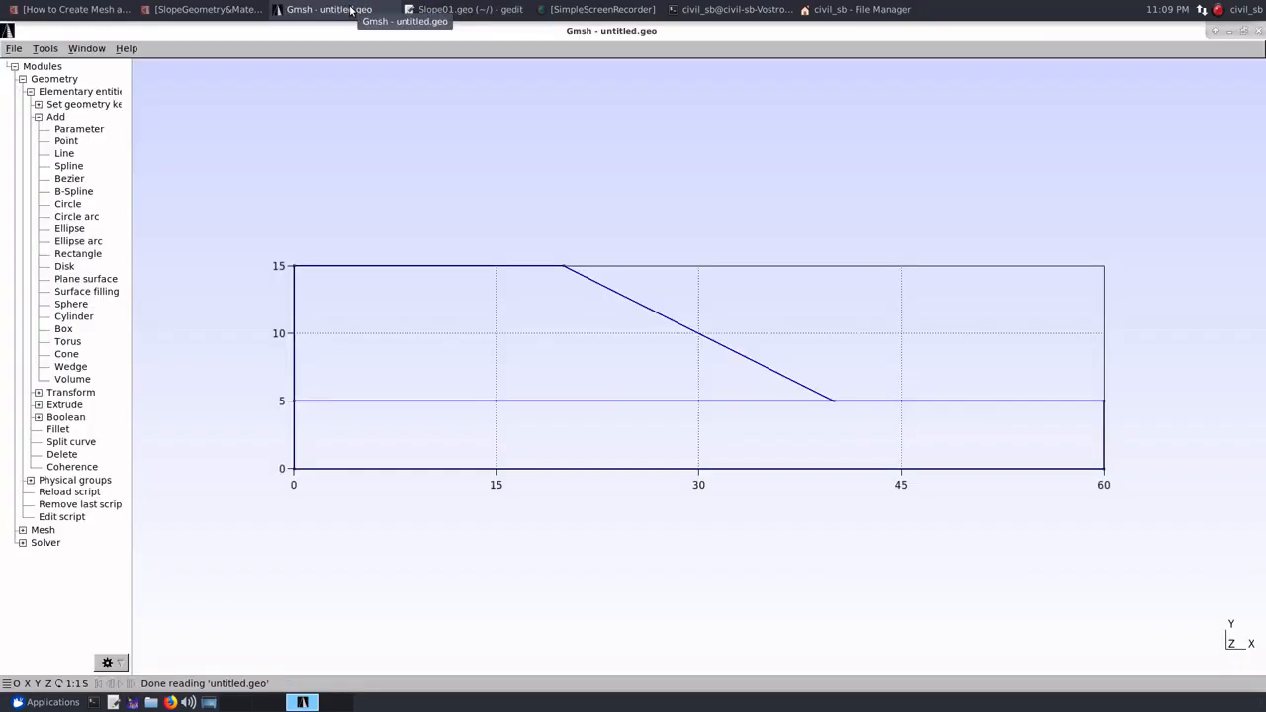
left_click(1259, 32)
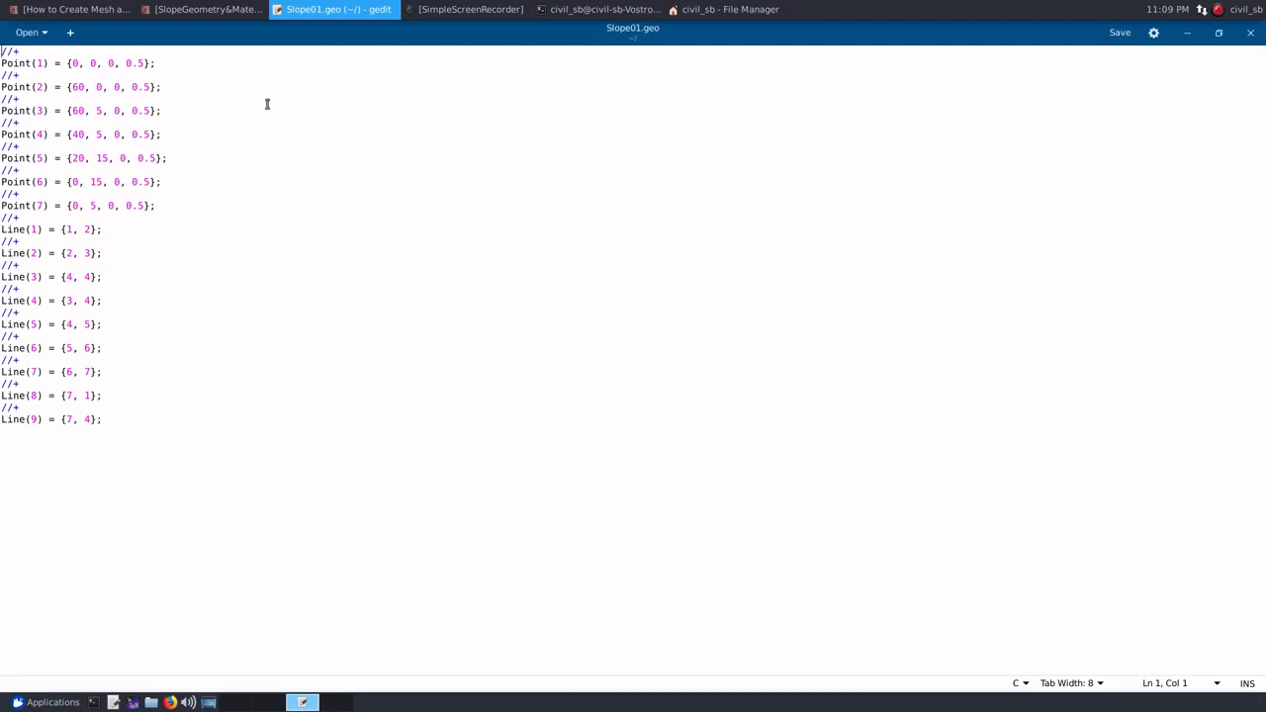
Open a new terminal and run gmsh Slope01.geo to load the renamed geometry in Gmsh
left_click(94, 702)
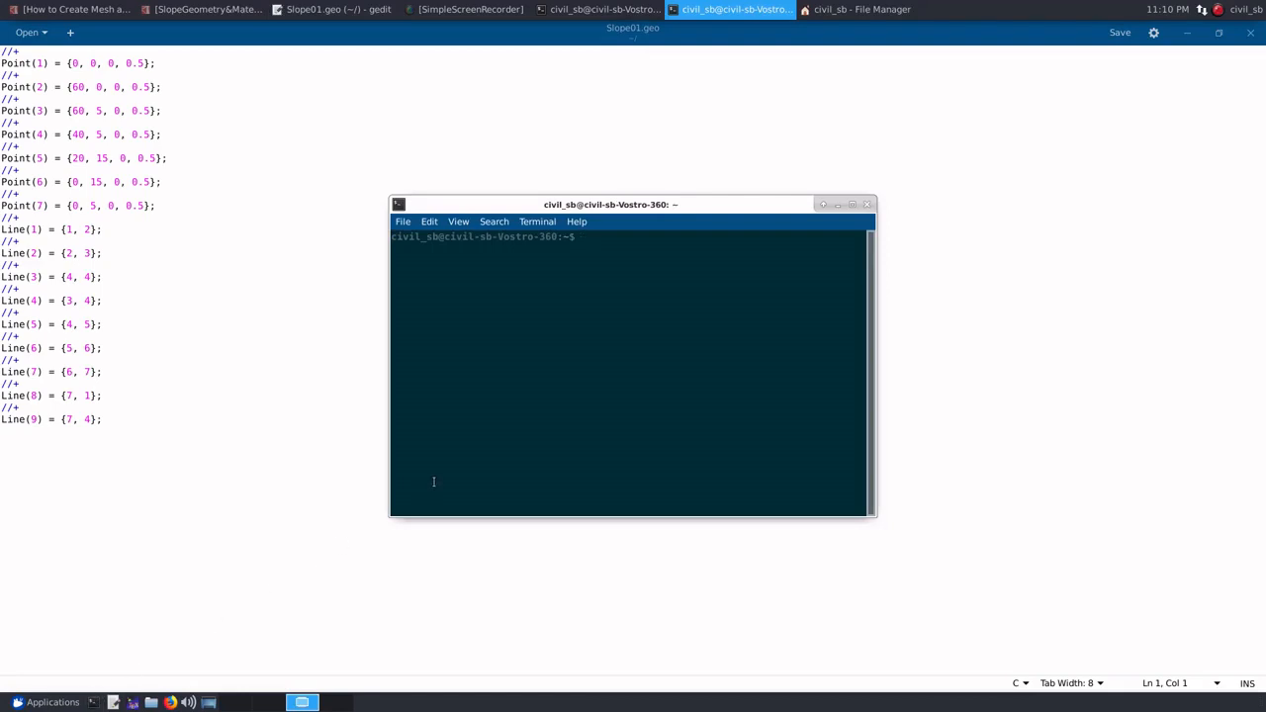
type("gmsh")
type("Slope01.geo")
key("Return")
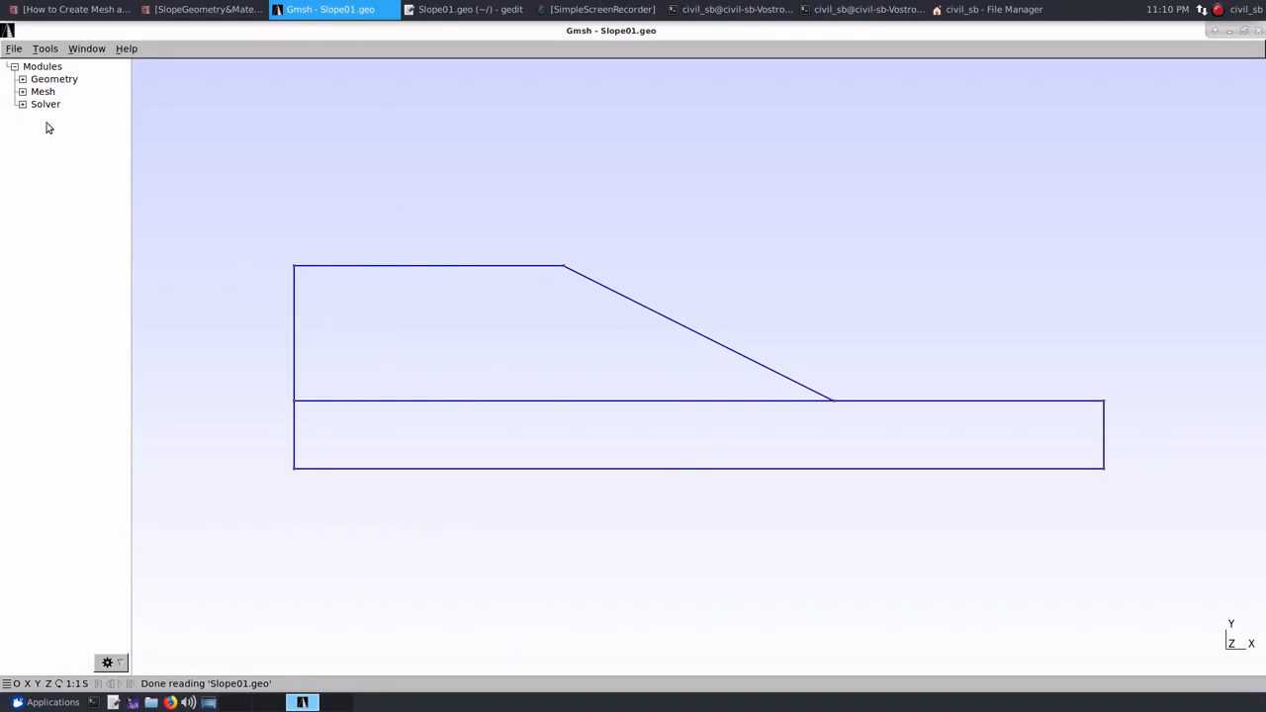
Create a physical curve group from the two vertical lines on the left side of the slope model
left_click(22, 80)
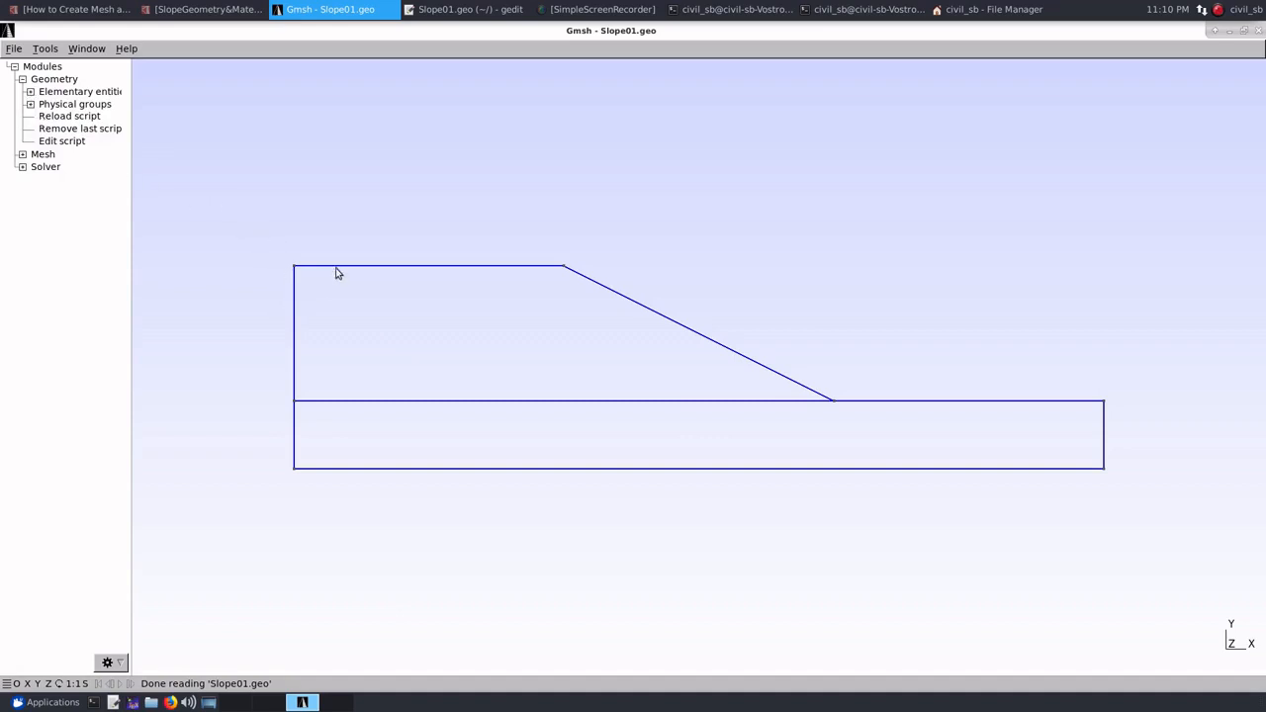
mouse_move(336, 268)
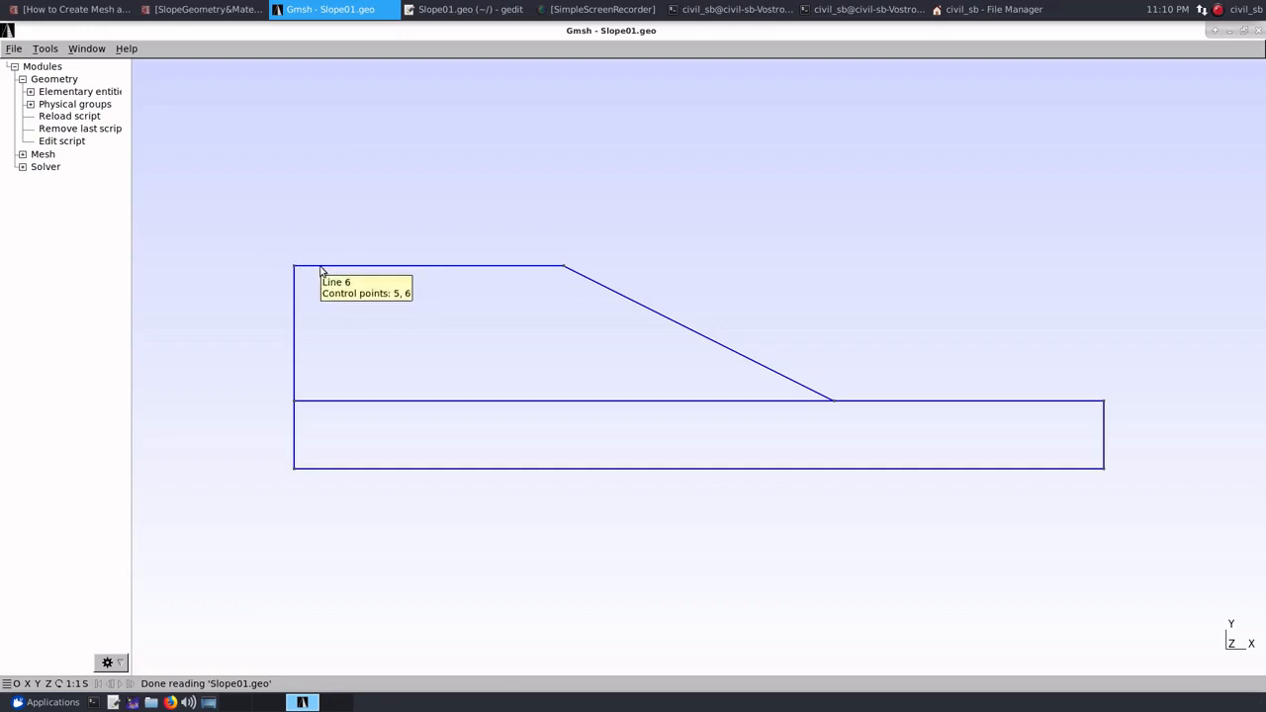
left_click(31, 105)
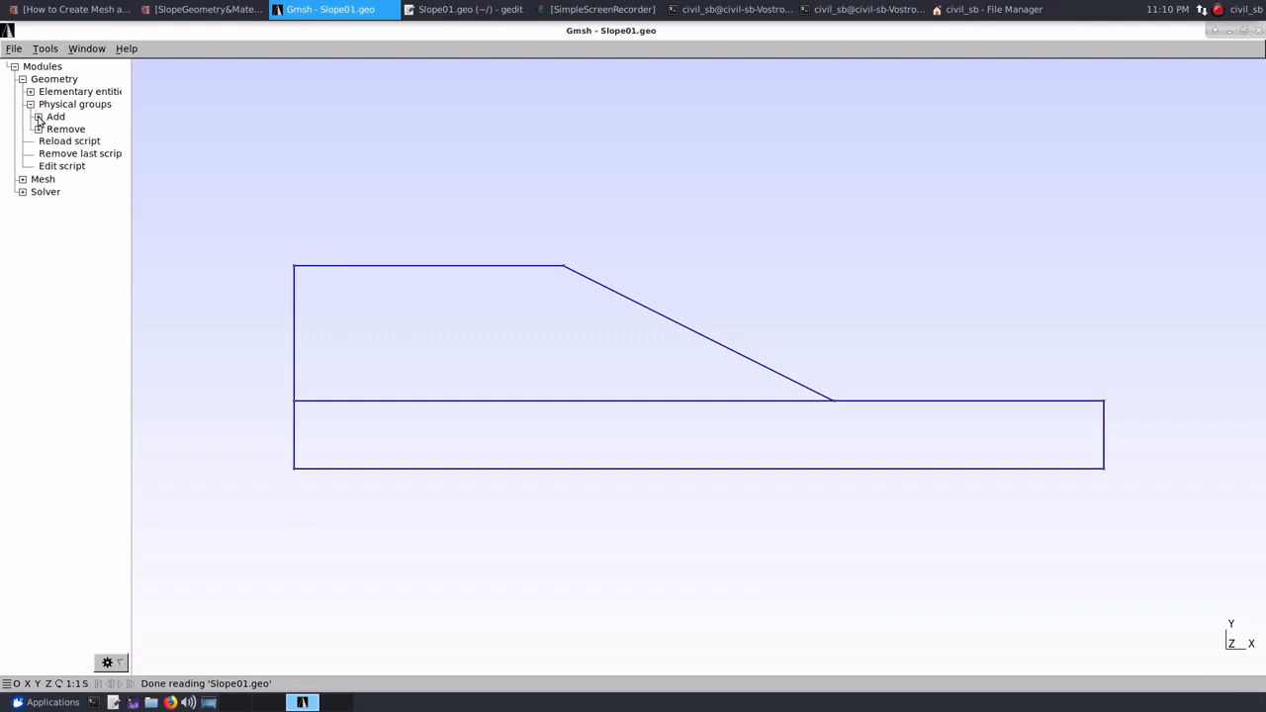
left_click(37, 117)
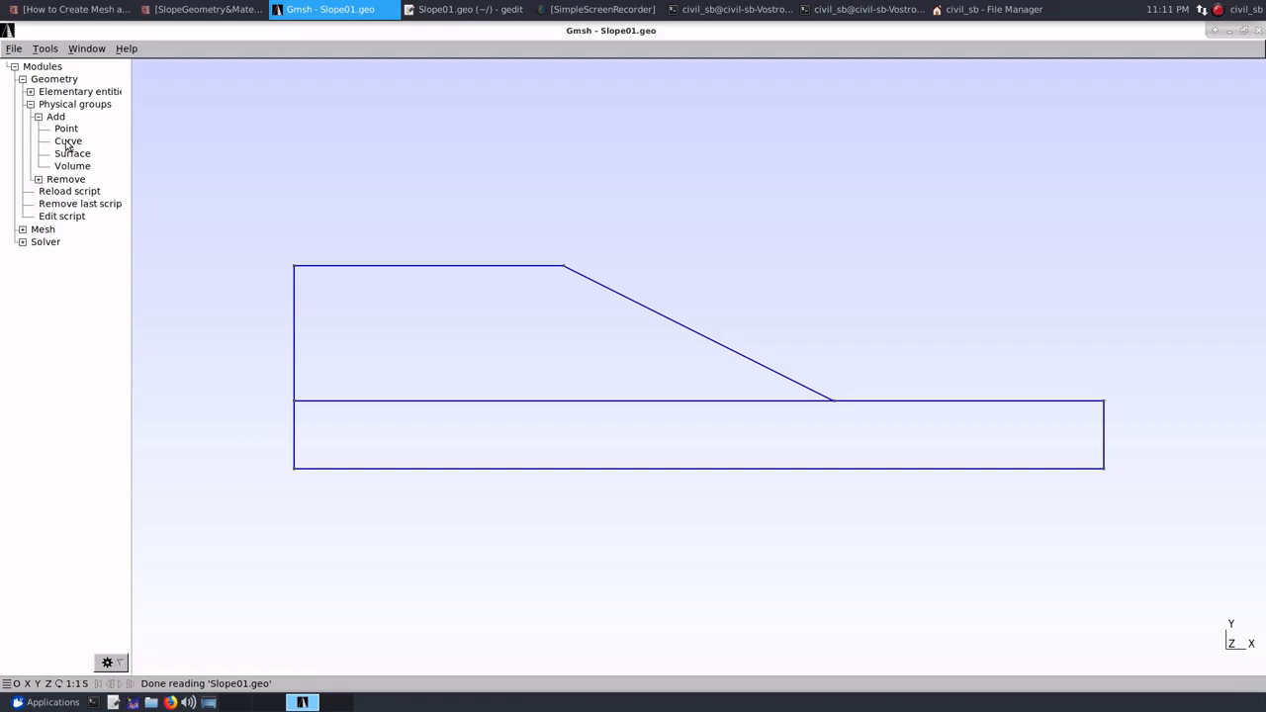
left_click(67, 145)
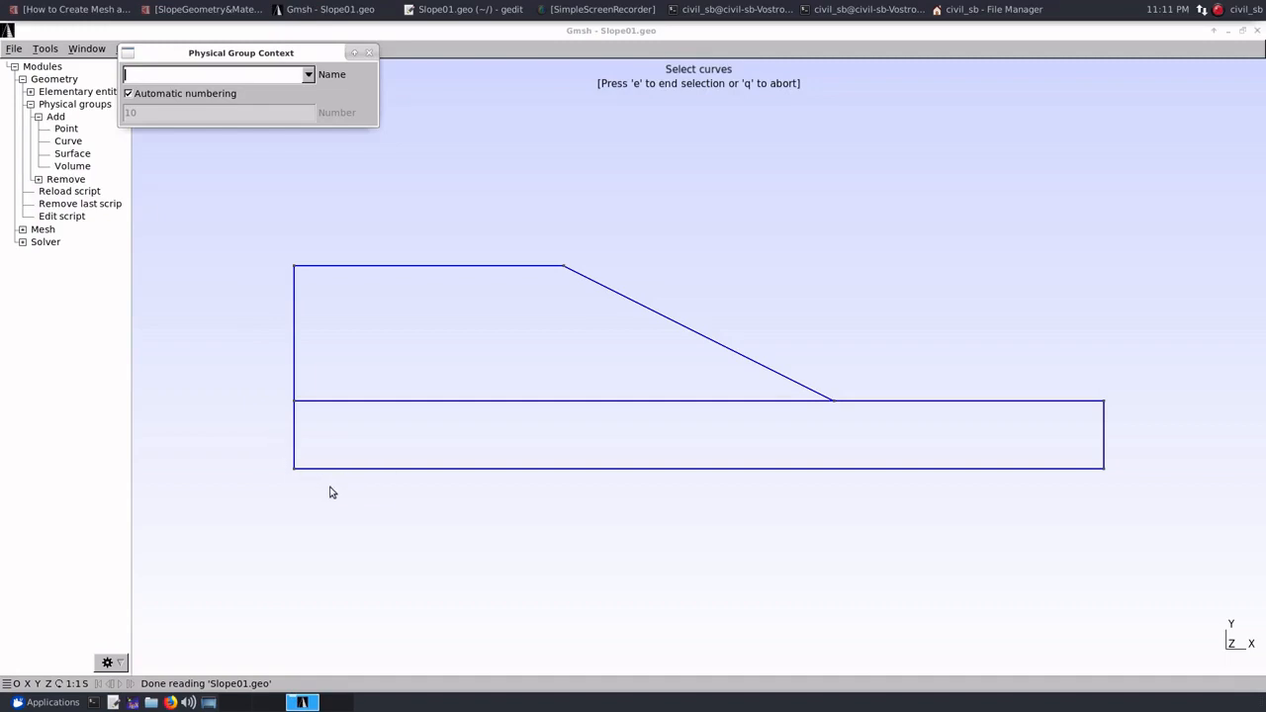
left_click(293, 446)
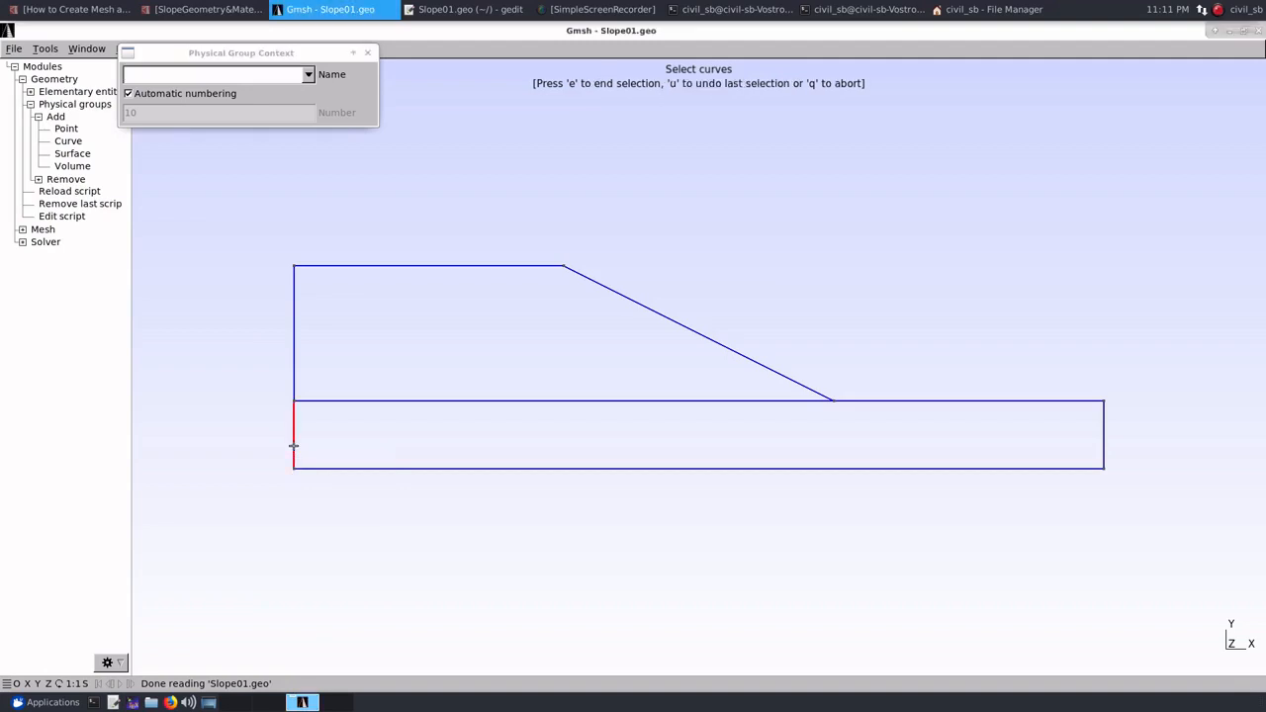
left_click(294, 376)
key("e")
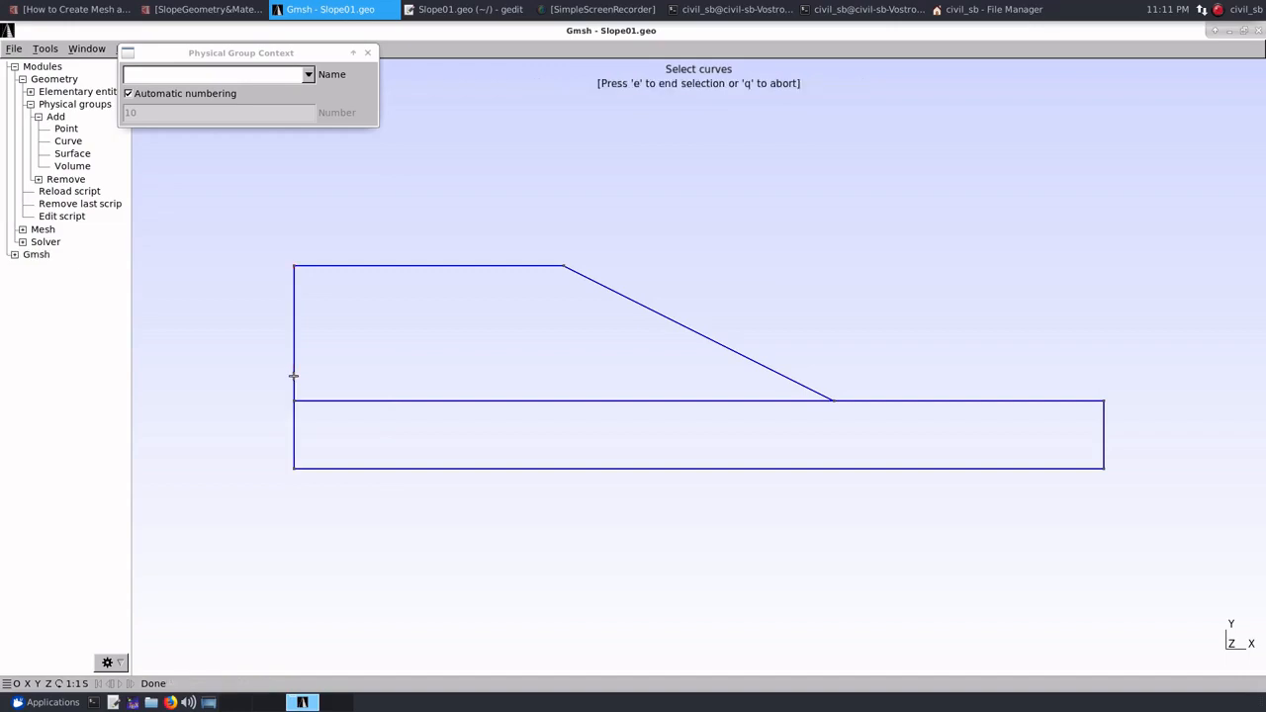
Enter LEFT_SUPPORT as the physical group name and close the group settings
left_click(158, 74)
type("Le")
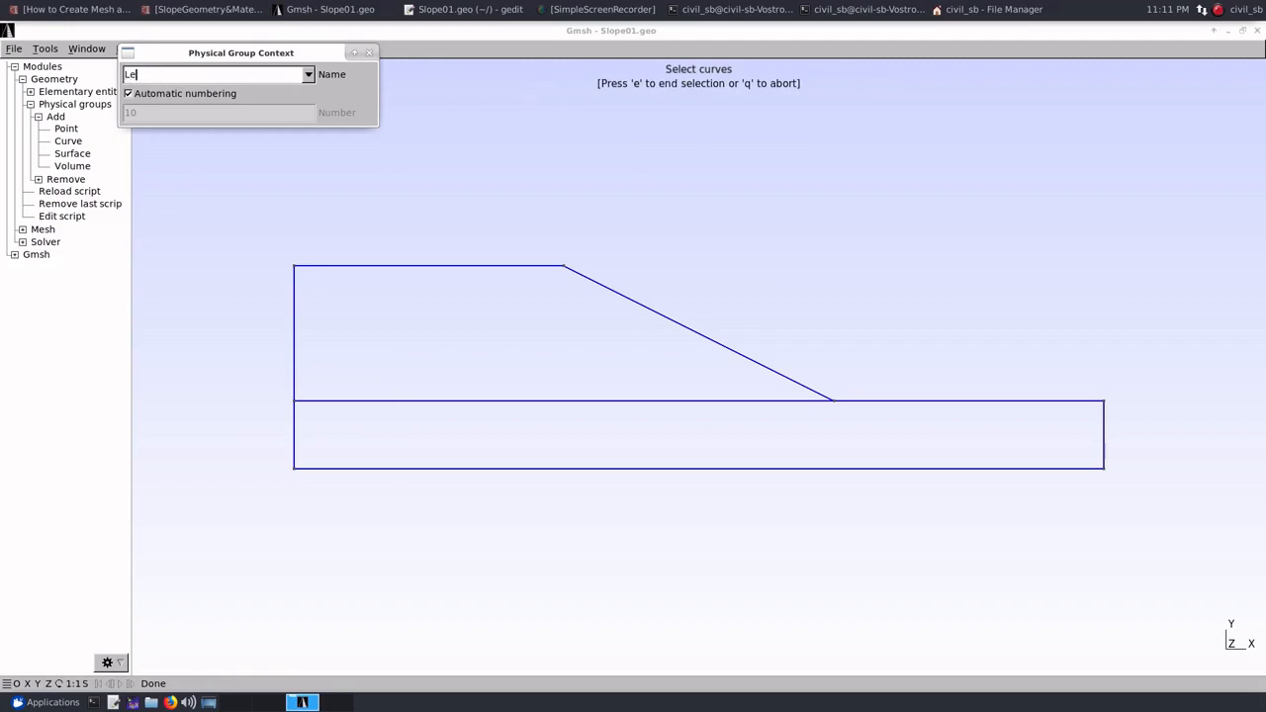
key("BackSpace")
type("EFT_SUPPORT")
left_click(369, 54)
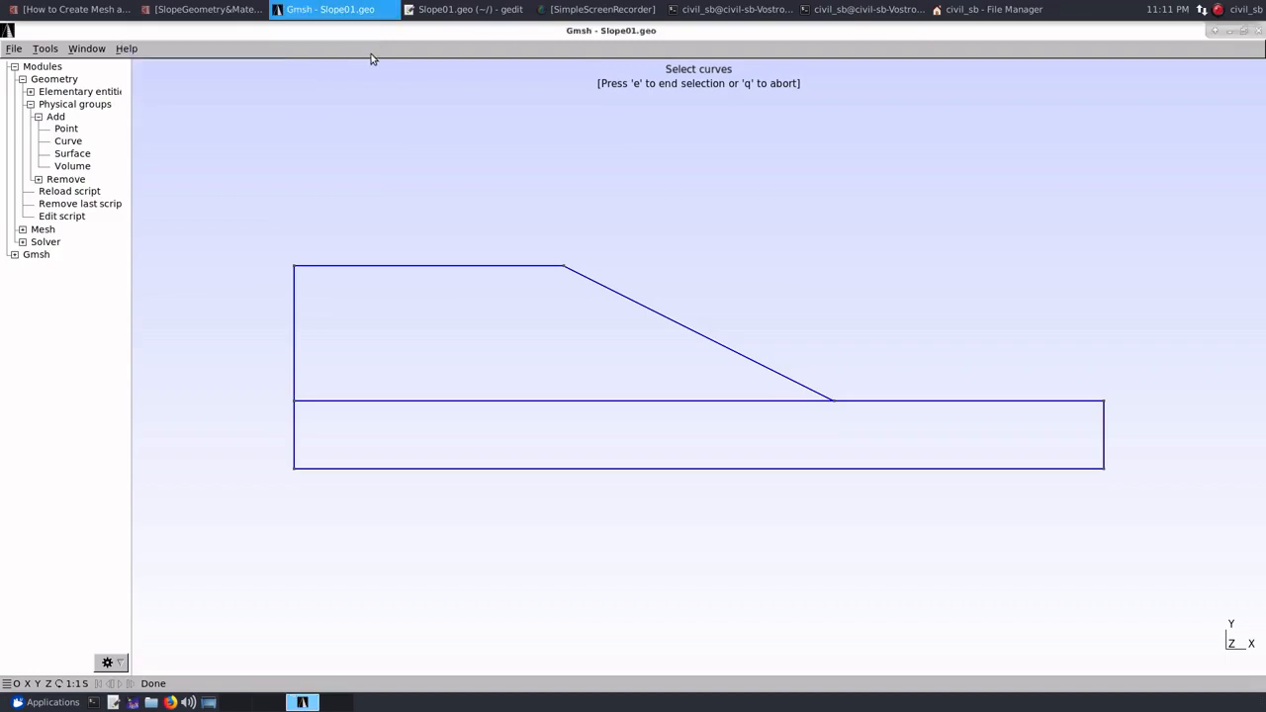
Create a physical curve group named RIGHT_SUPPORT from the vertical line on the right side of the slope model
left_click(70, 141)
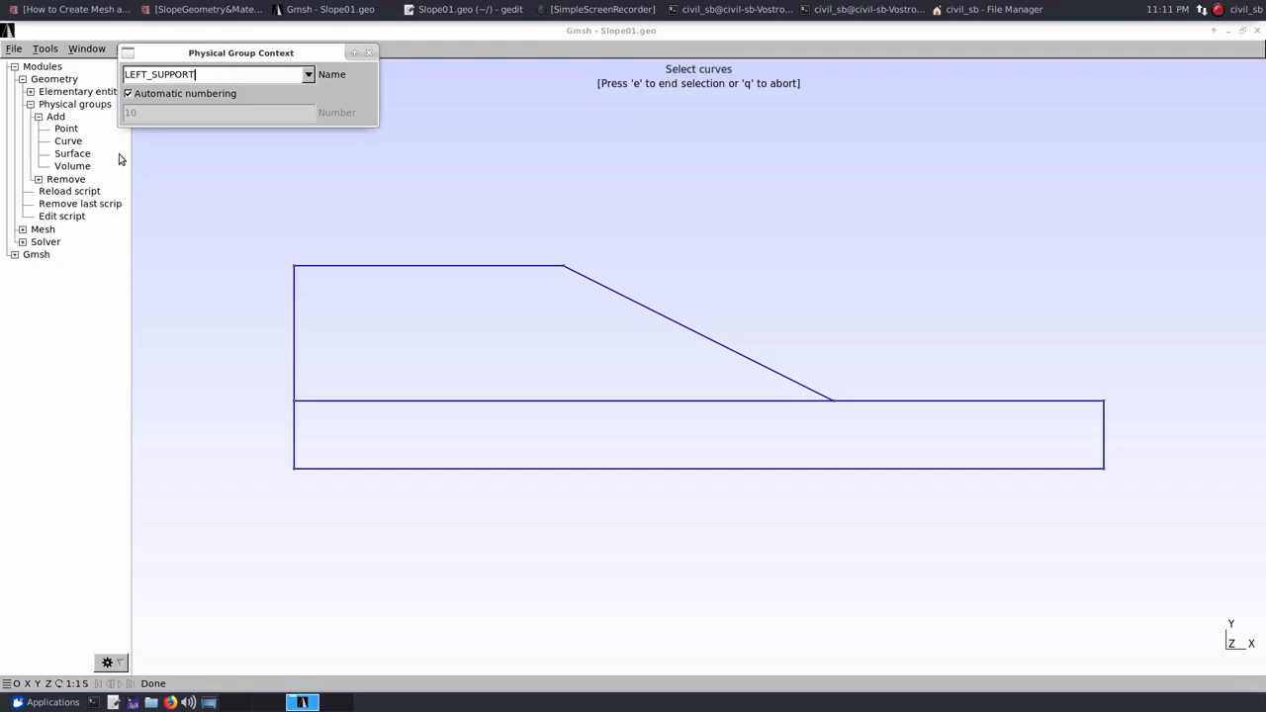
key("BackSpace")
key("BackSpace")
key("BackSpace")
key("BackSpace")
key("BackSpace")
key("BackSpace")
key("BackSpace")
key("BackSpace")
key("BackSpace")
key("BackSpace")
key("BackSpace")
key("BackSpace")
type("RIGHT_SUPPORT")
left_click(1105, 433)
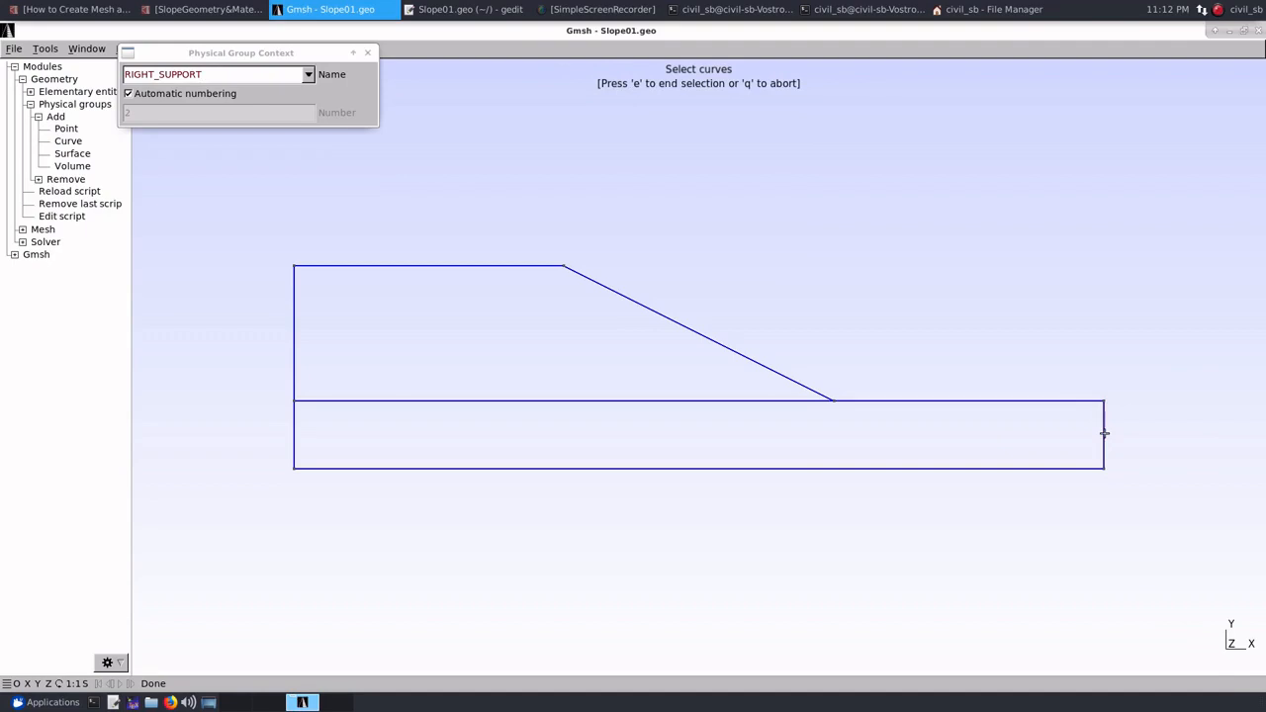
Create a physical curve group named H_SUPPORT from the bottom horizontal line of the slope model
left_click(206, 74)
key("BackSpace")
key("BackSpace")
key("BackSpace")
key("BackSpace")
key("BackSpace")
key("BackSpace")
key("BackSpace")
key("BackSpace")
key("BackSpace")
key("BackSpace")
key("BackSpace")
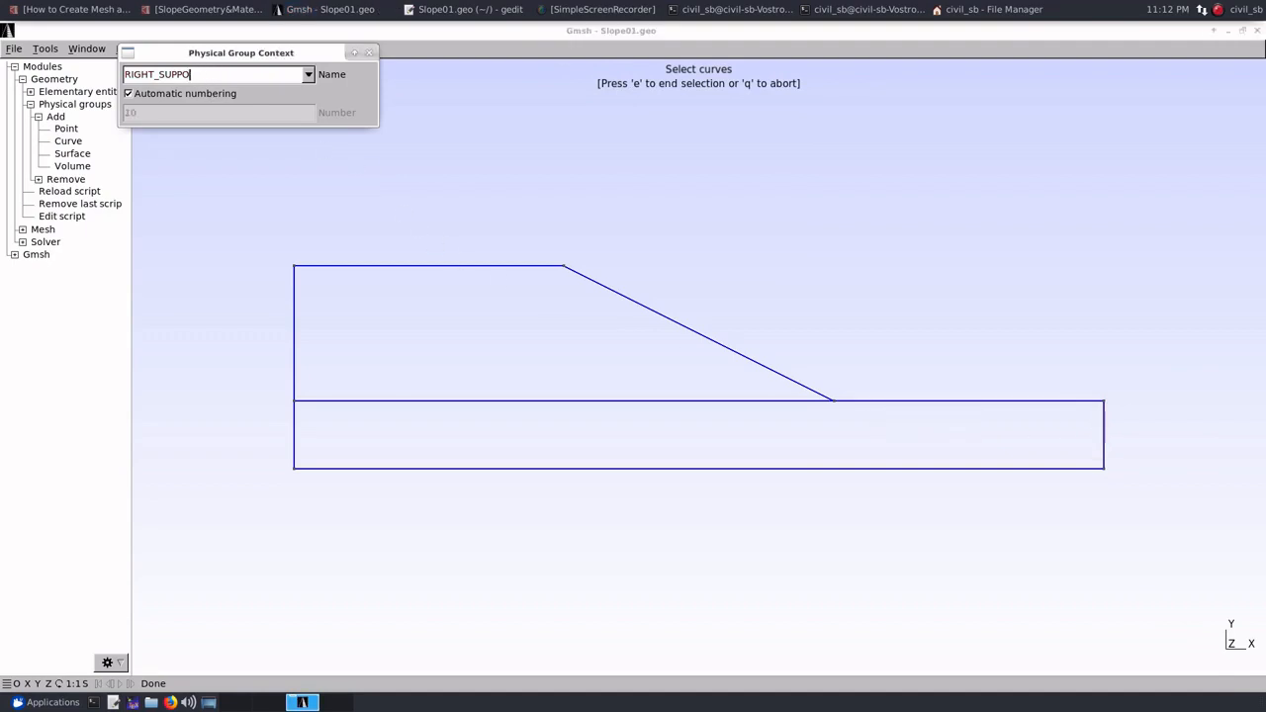
key("BackSpace")
key("BackSpace")
type("H_SUPPORT")
left_click(507, 468)
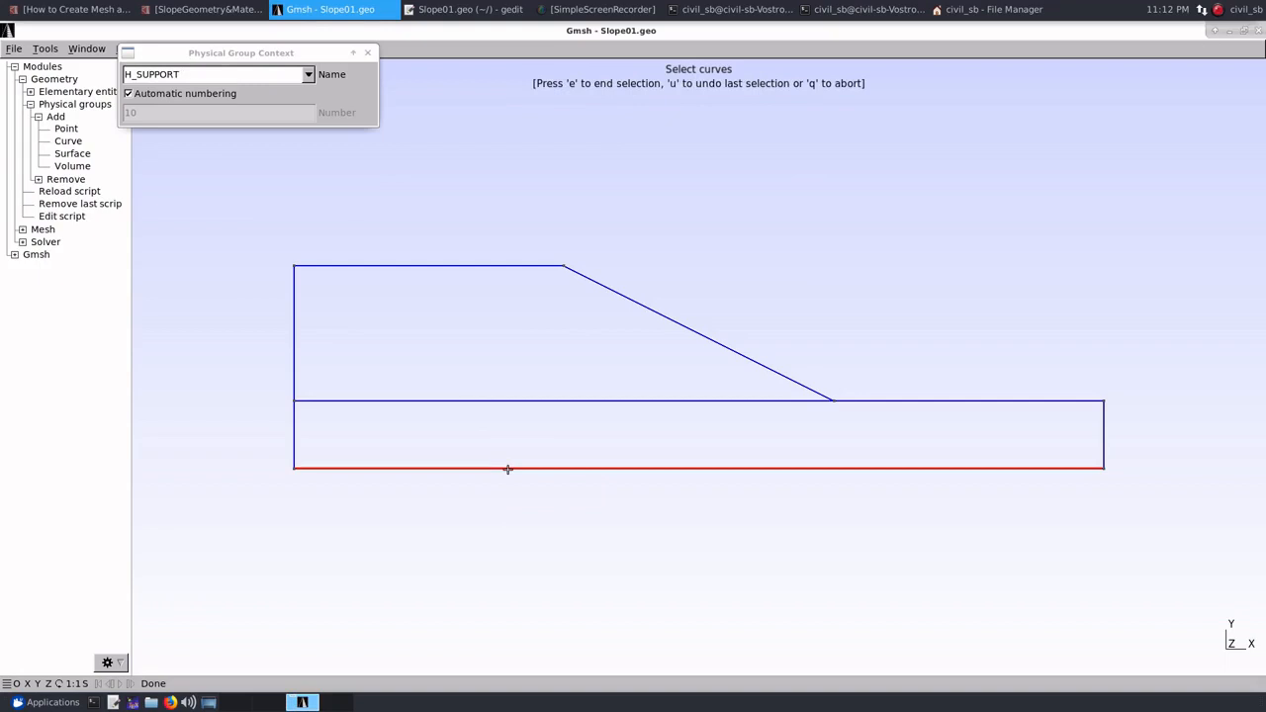
key("e")
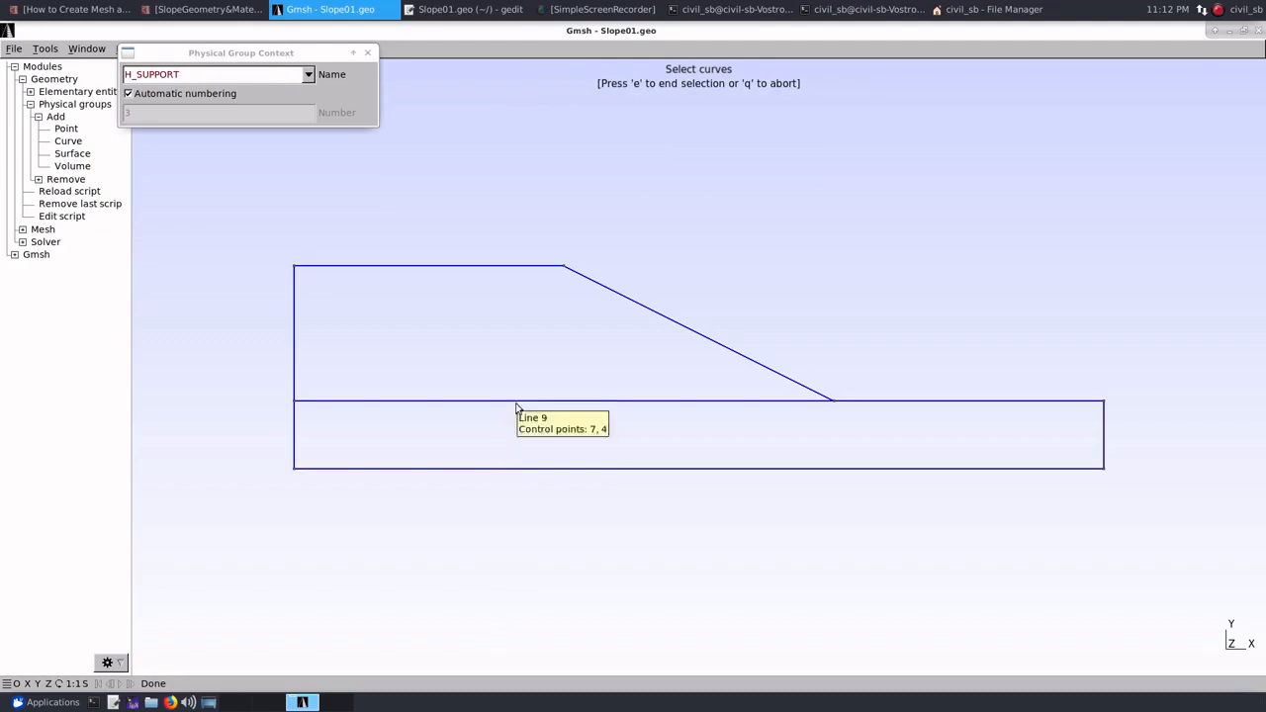
Create a physical curve group named TOE_LINE from the horizontal line along the crest of the slope
left_click(372, 265)
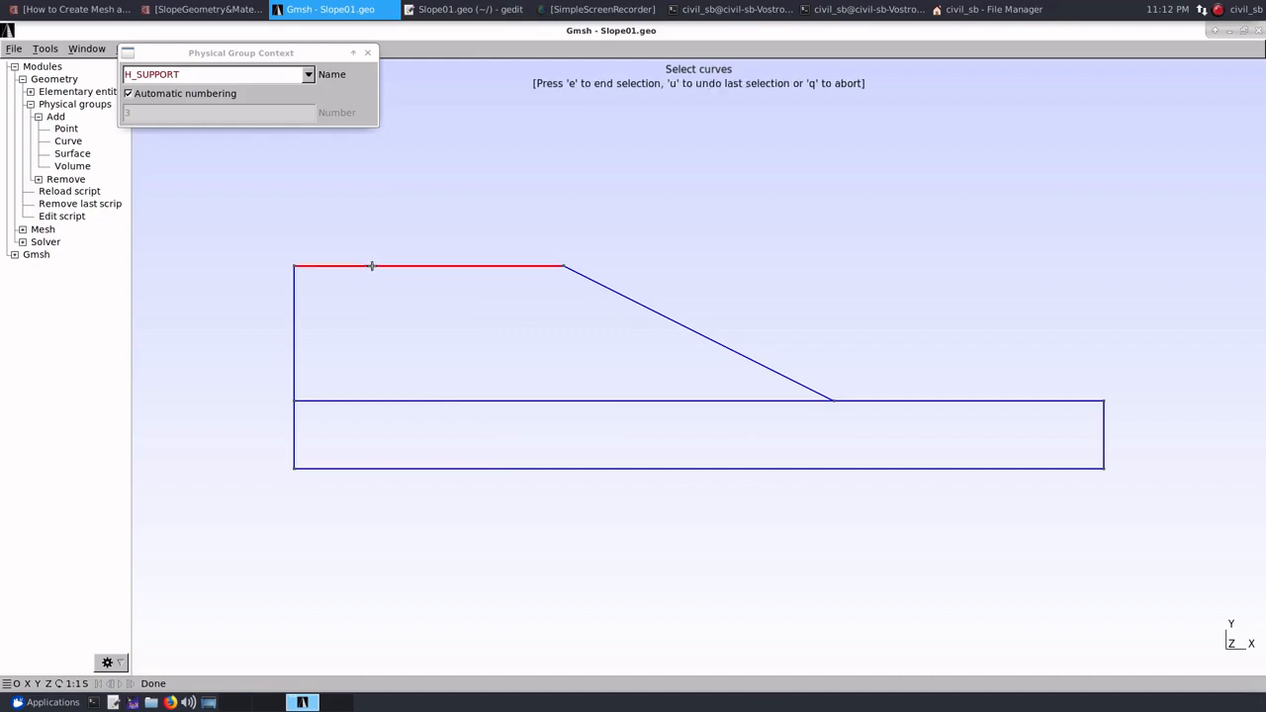
left_click(196, 73)
left_click_drag(193, 74, 115, 77)
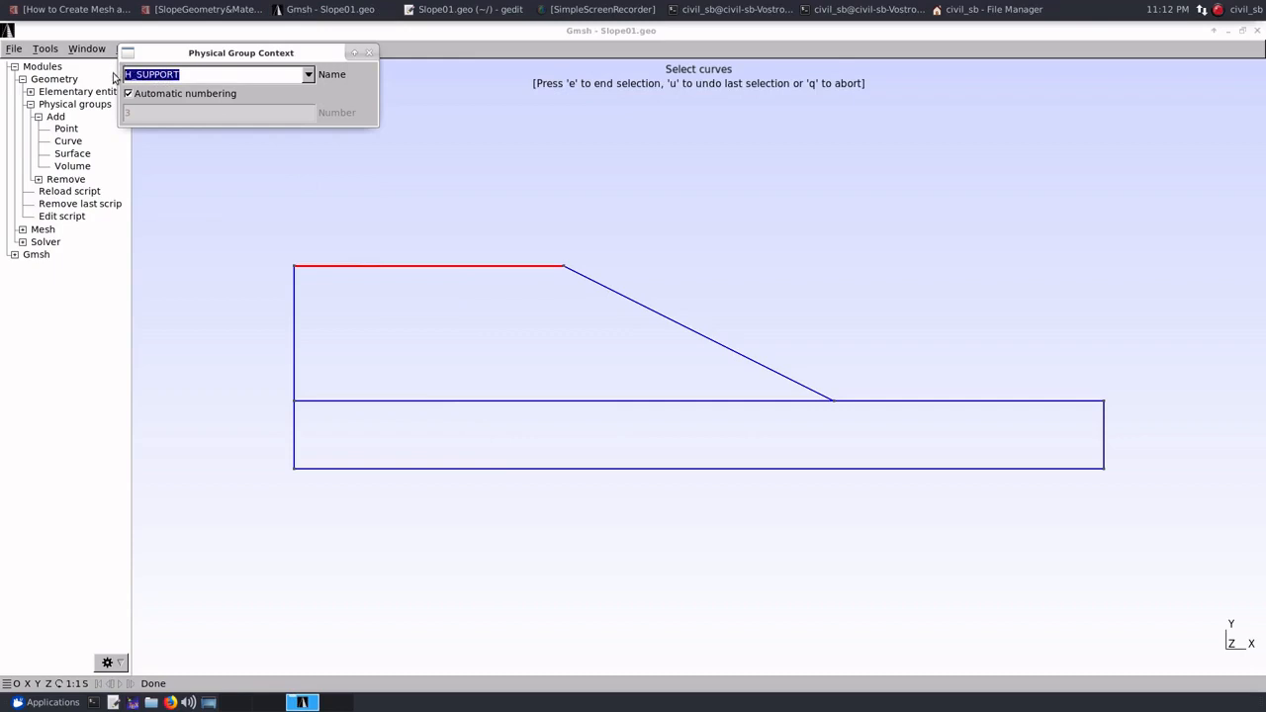
type("TOE_LINEe")
key("BackSpace")
left_click(559, 132)
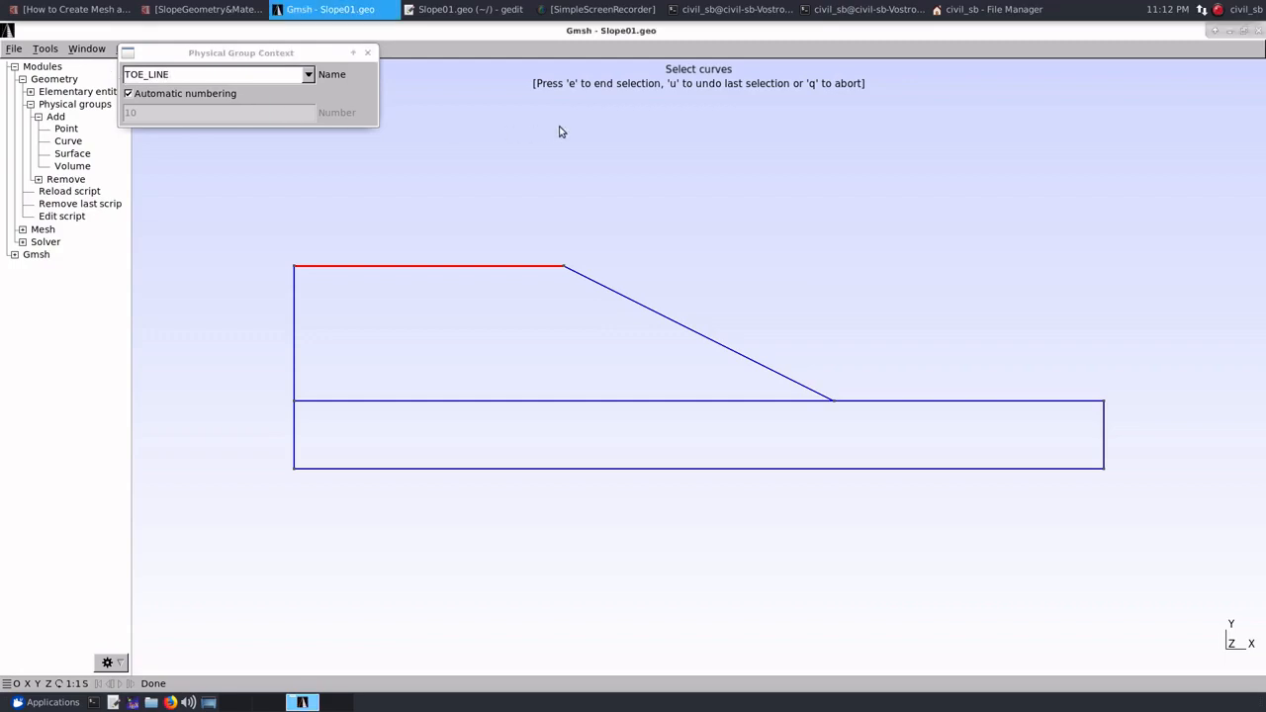
key("u")
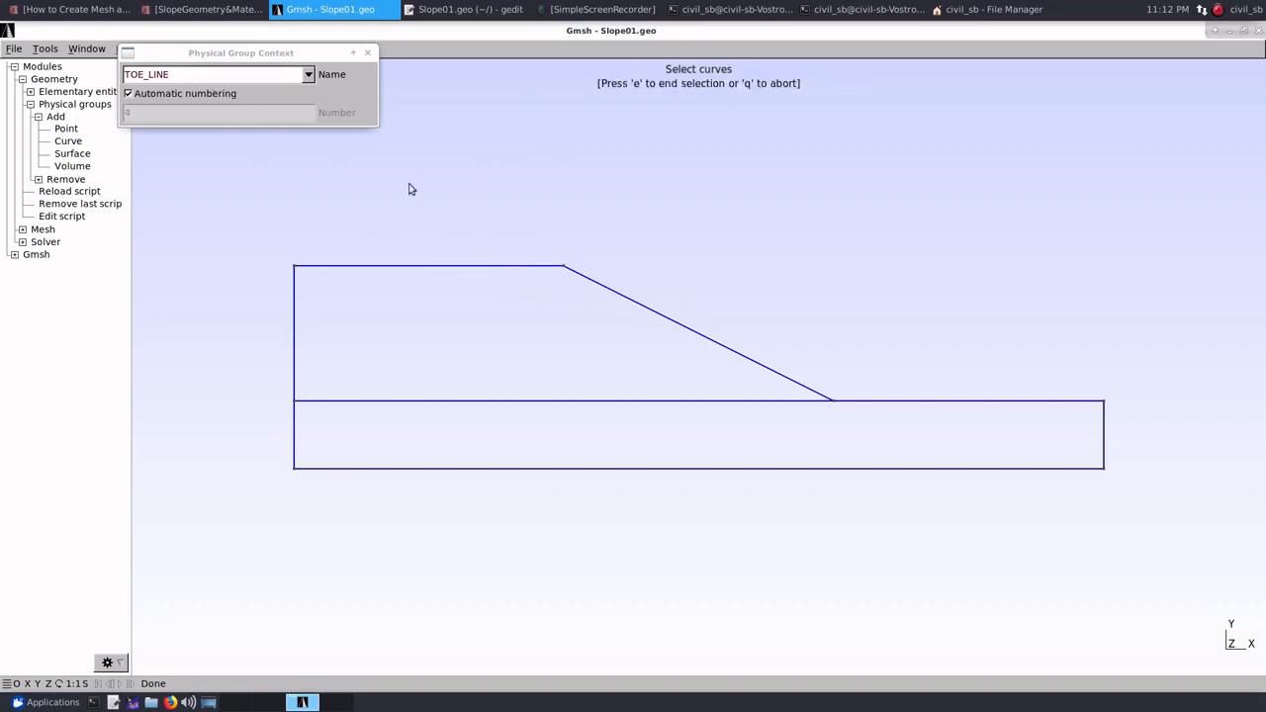
Create a physical curve group named SLOPE_LINE from the inclined line of the slope
left_click(171, 73)
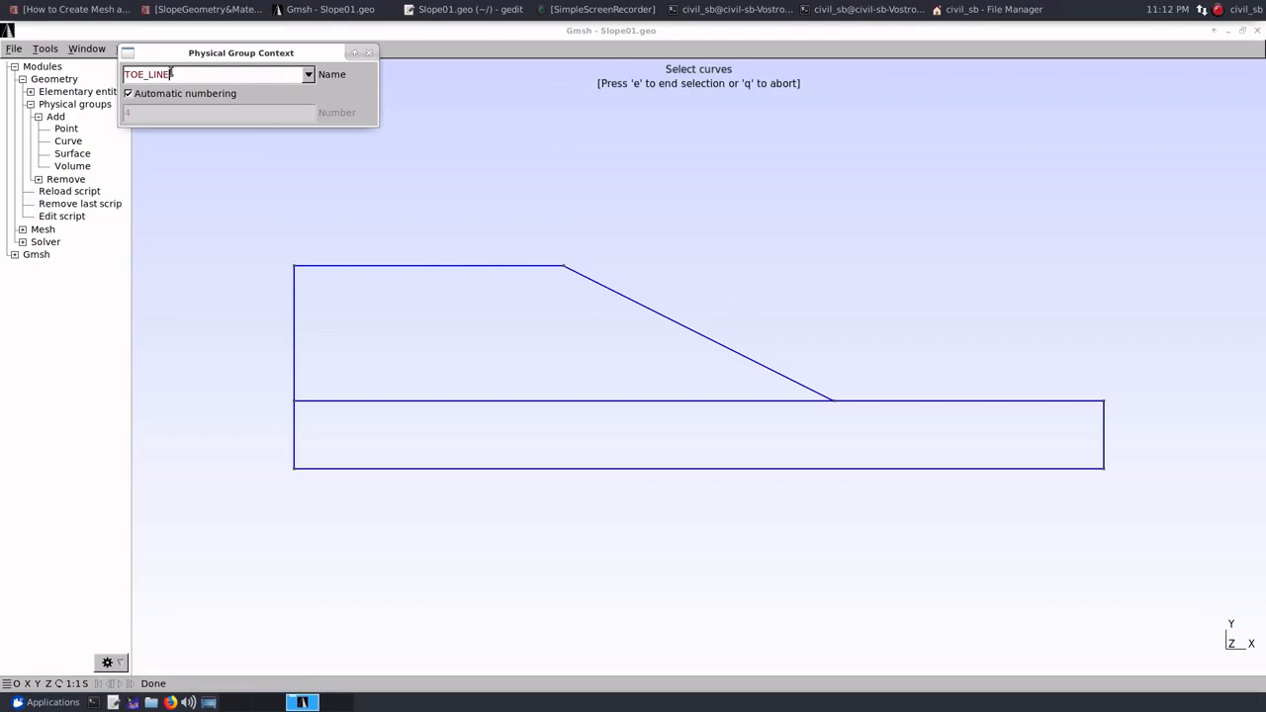
key("Home")
key("Delete")
key("Delete")
key("Delete")
key("Delete")
type("SLOPE_")
left_click(679, 325)
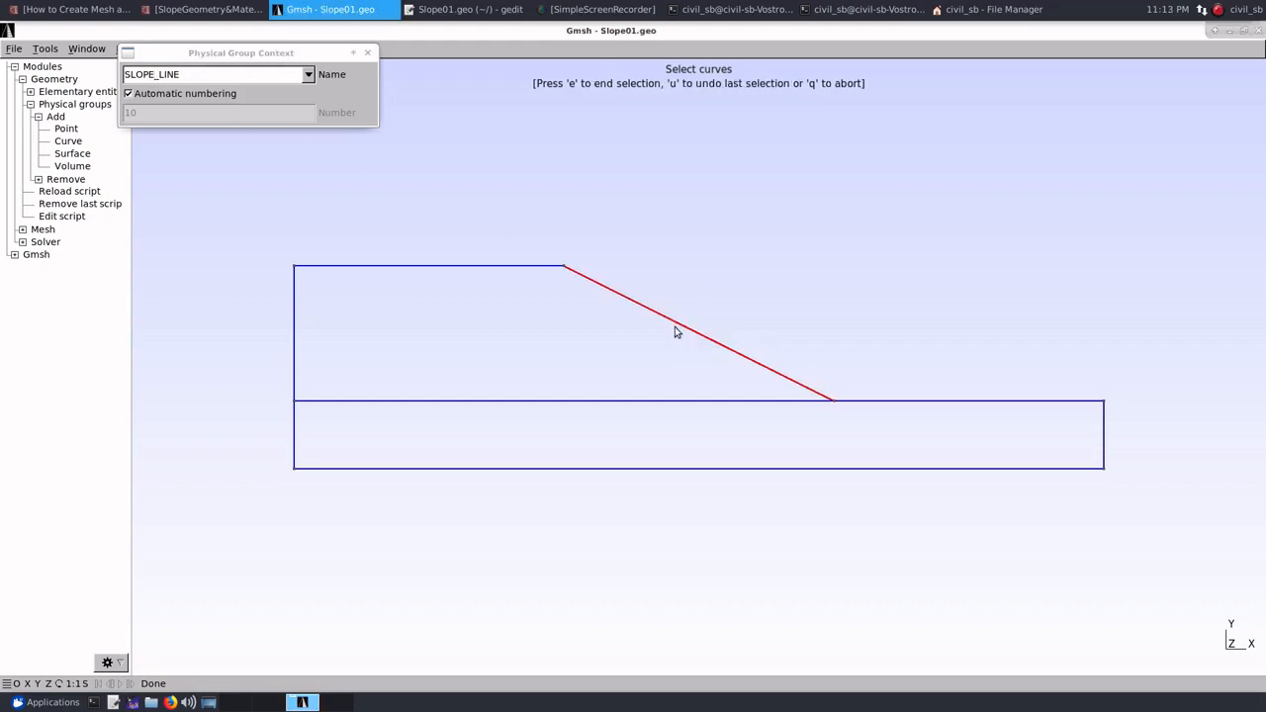
key("e")
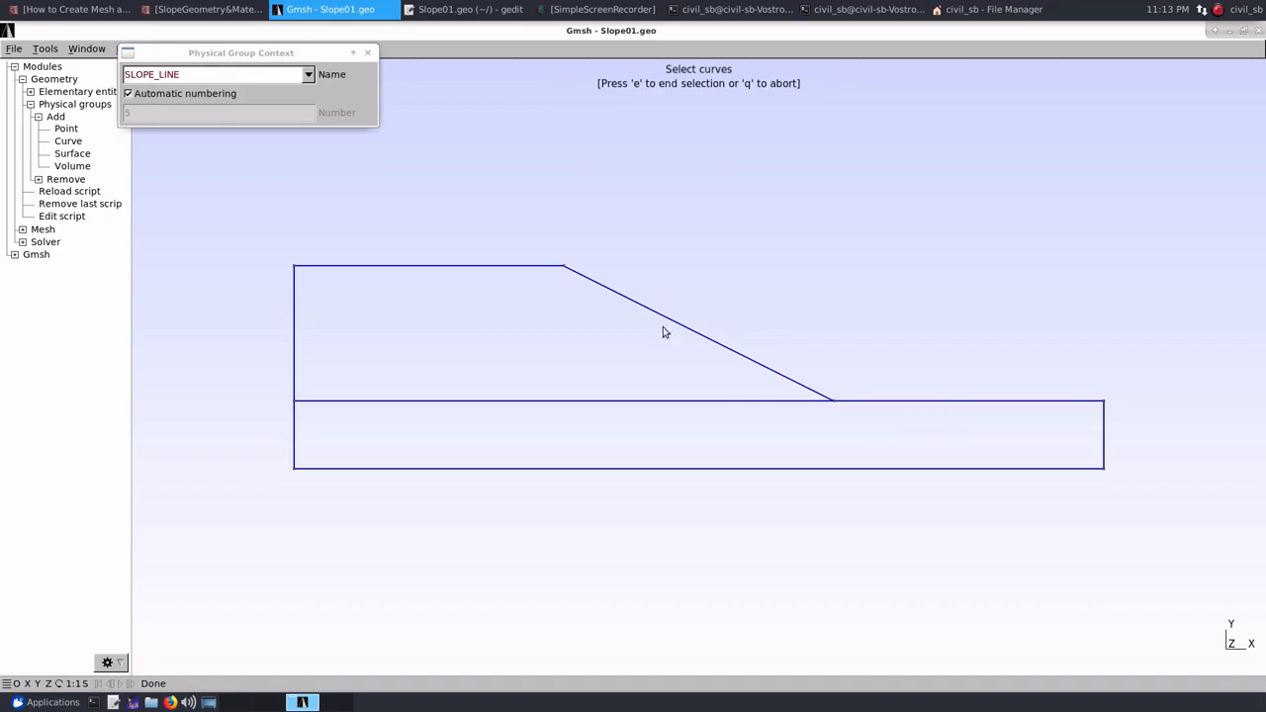
Add the horizontal line to the right of the slope's foot to the TOE_LINE physical group and end curve selection
left_click(145, 75)
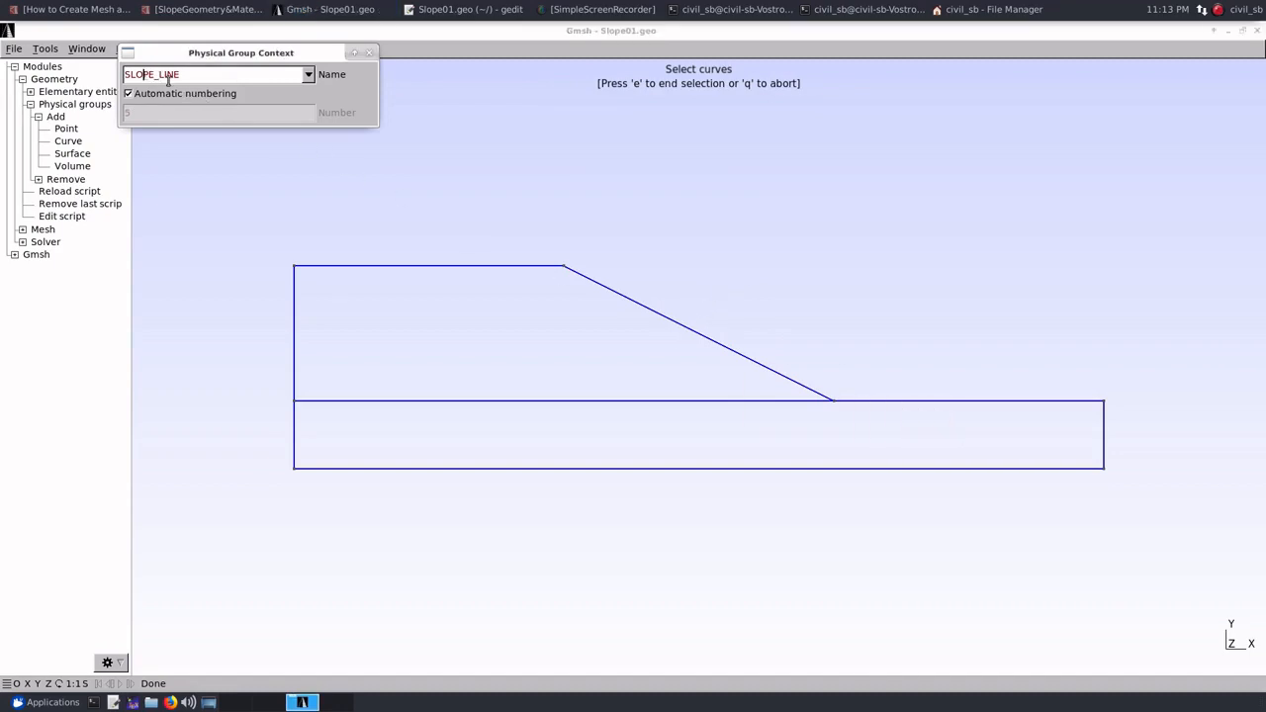
key("BackSpace")
key("BackSpace")
key("BackSpace")
key("BackSpace")
type("TO")
left_click(927, 401)
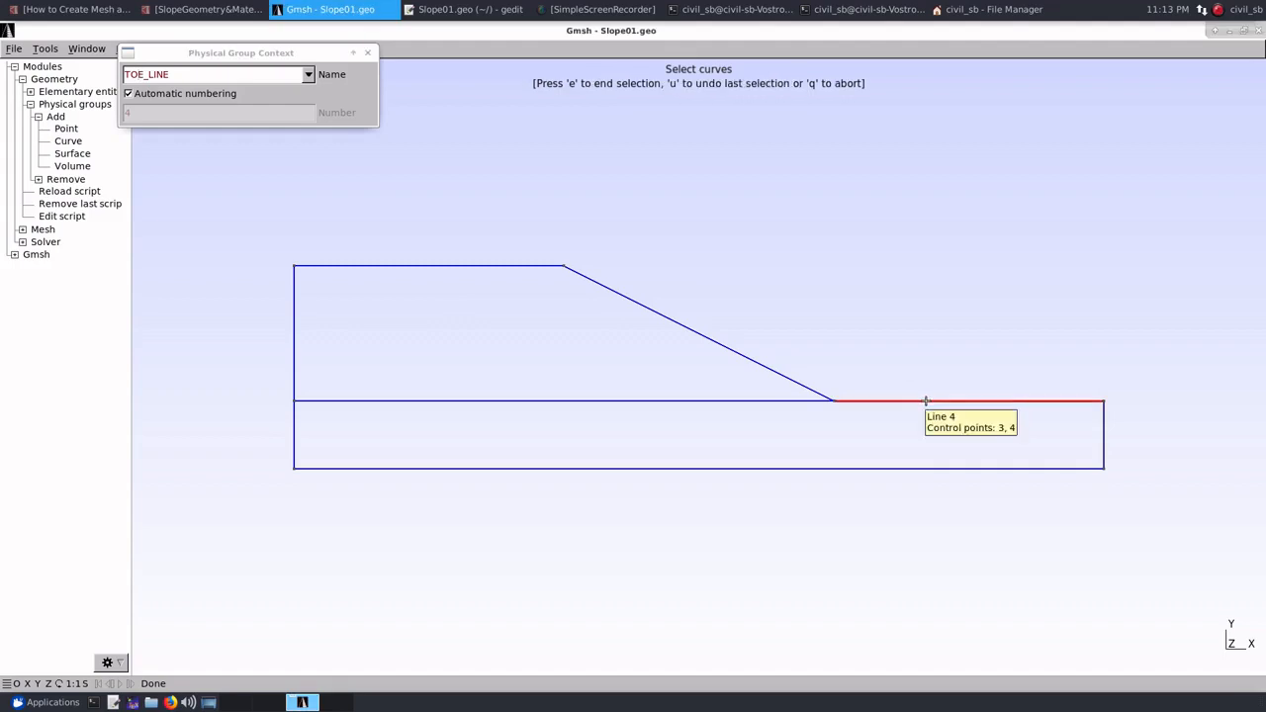
key("e")
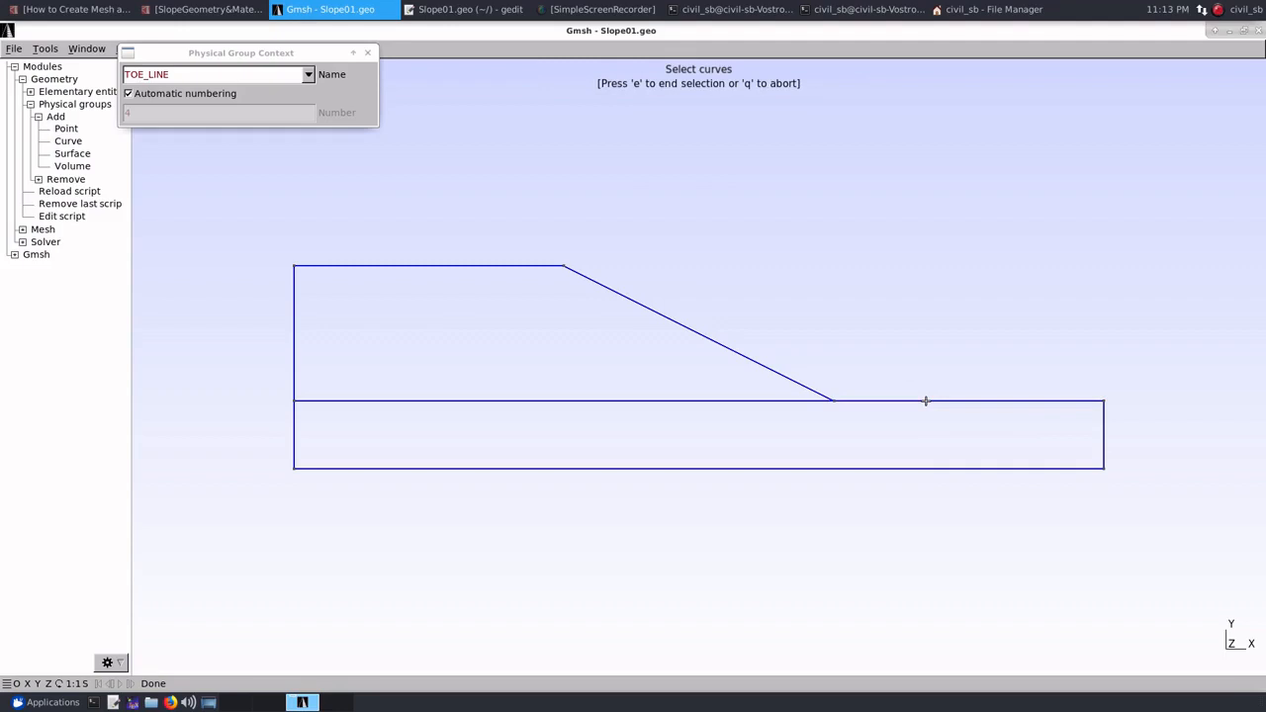
key("q")
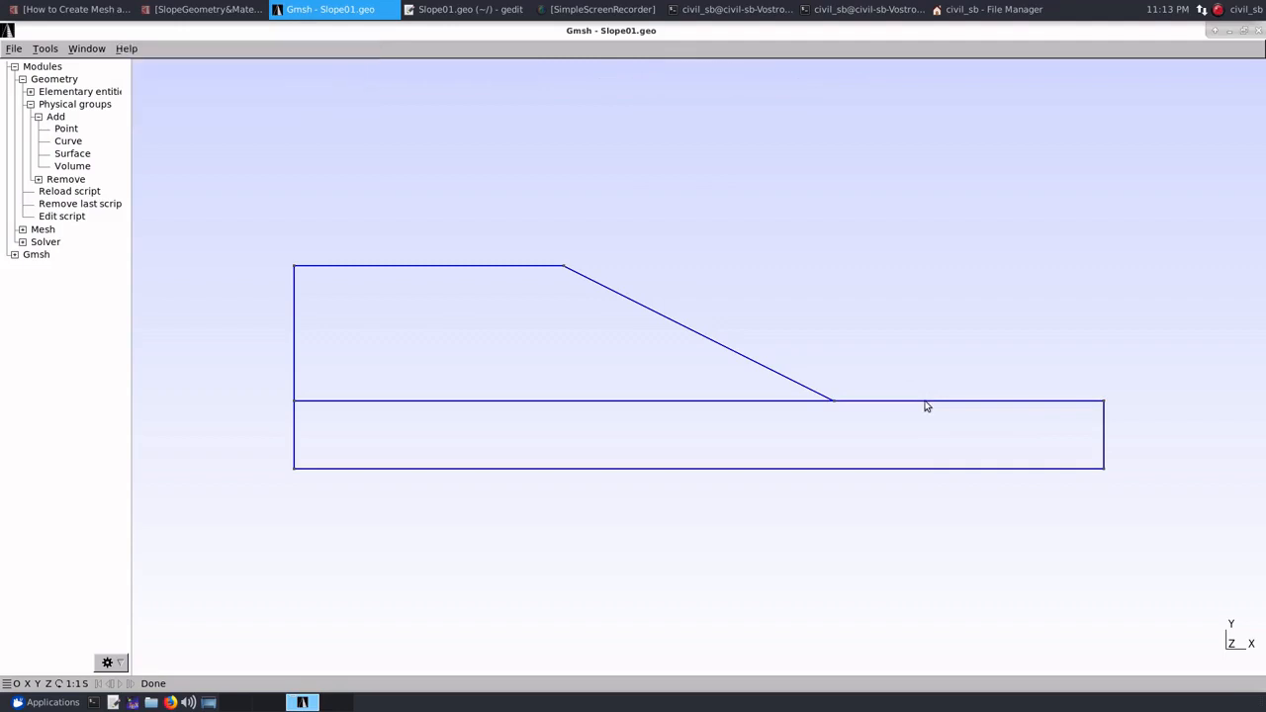
Reload the geometry script, switch to the text editor and reload the changed Slope01.geo file there
left_click(71, 194)
left_click(488, 12)
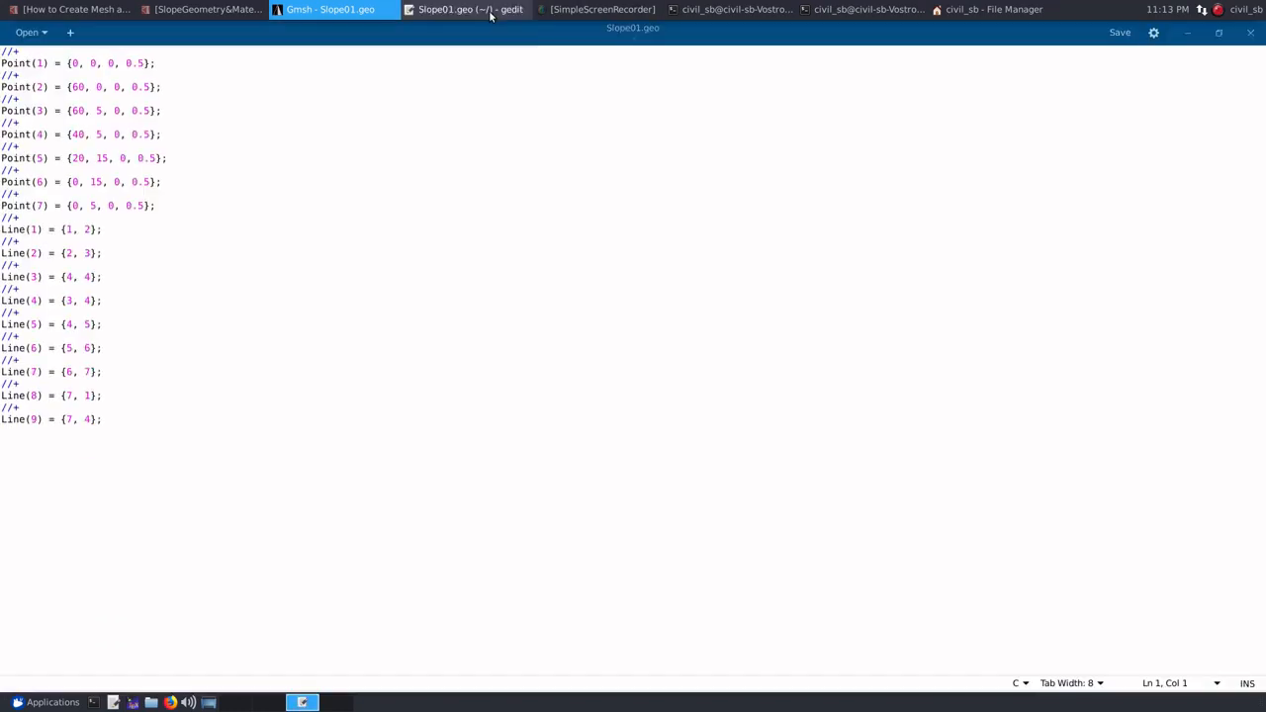
left_click(1202, 59)
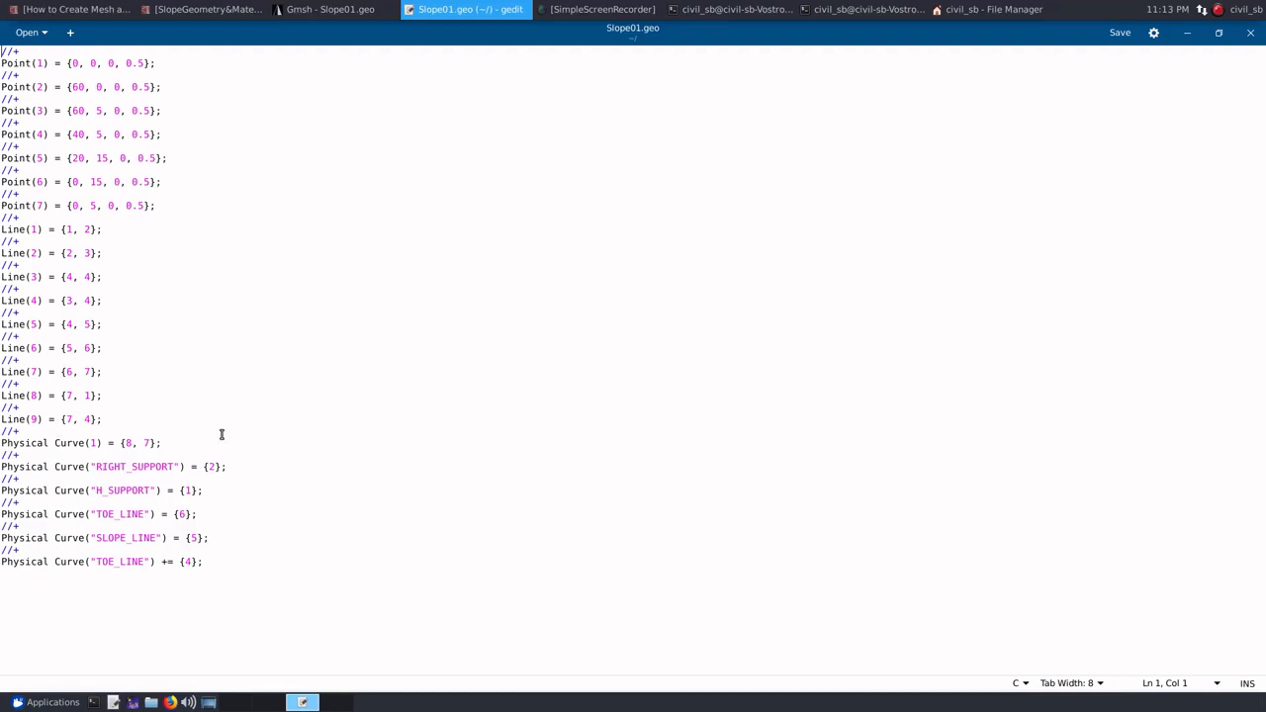
Add the comment //Mesh Refining Parameters after the file's first line, followed by the definitions cl=0.5; and cl1=0.25;
left_click(30, 54)
key("Return")
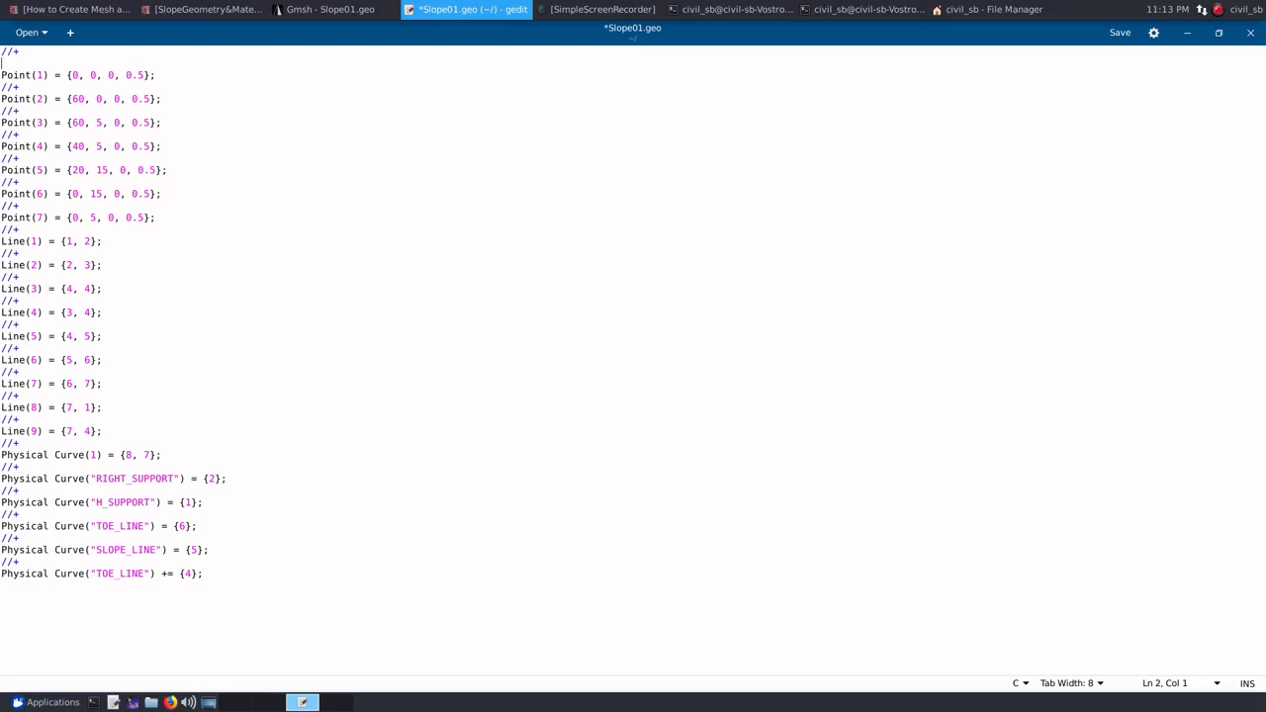
type("//Mesh Refining ")
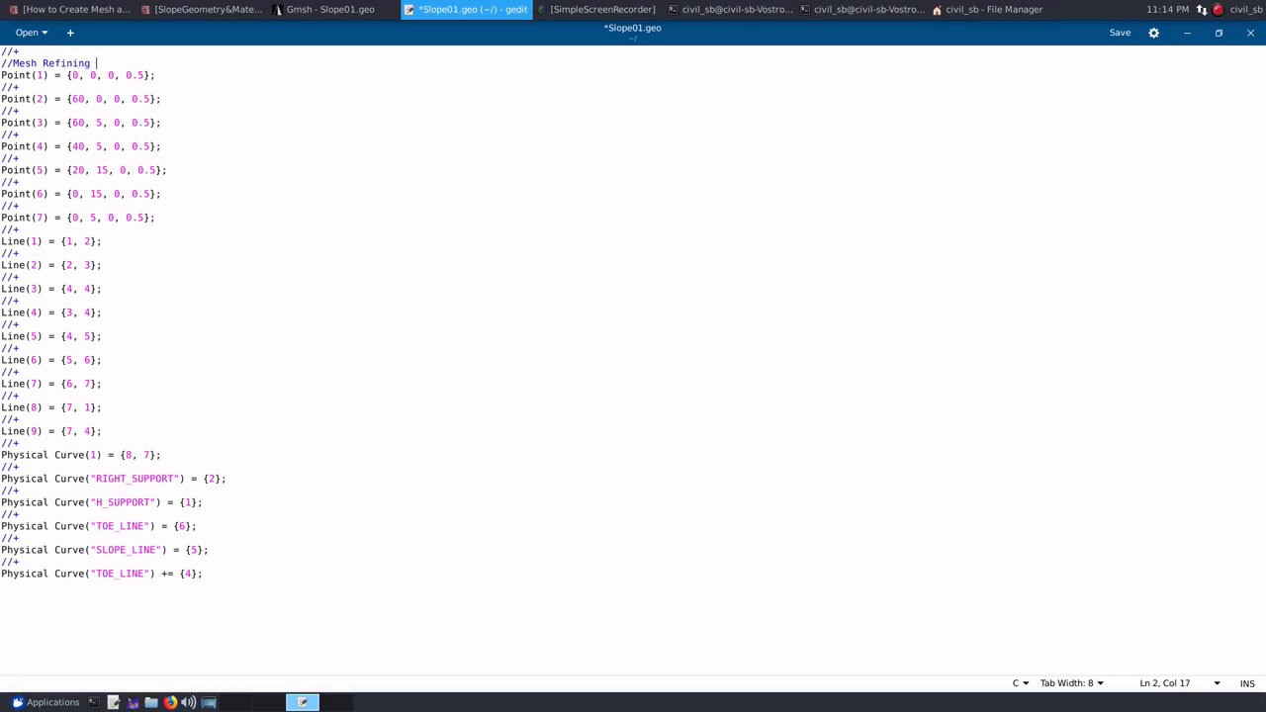
type("Parameters")
key("Return")
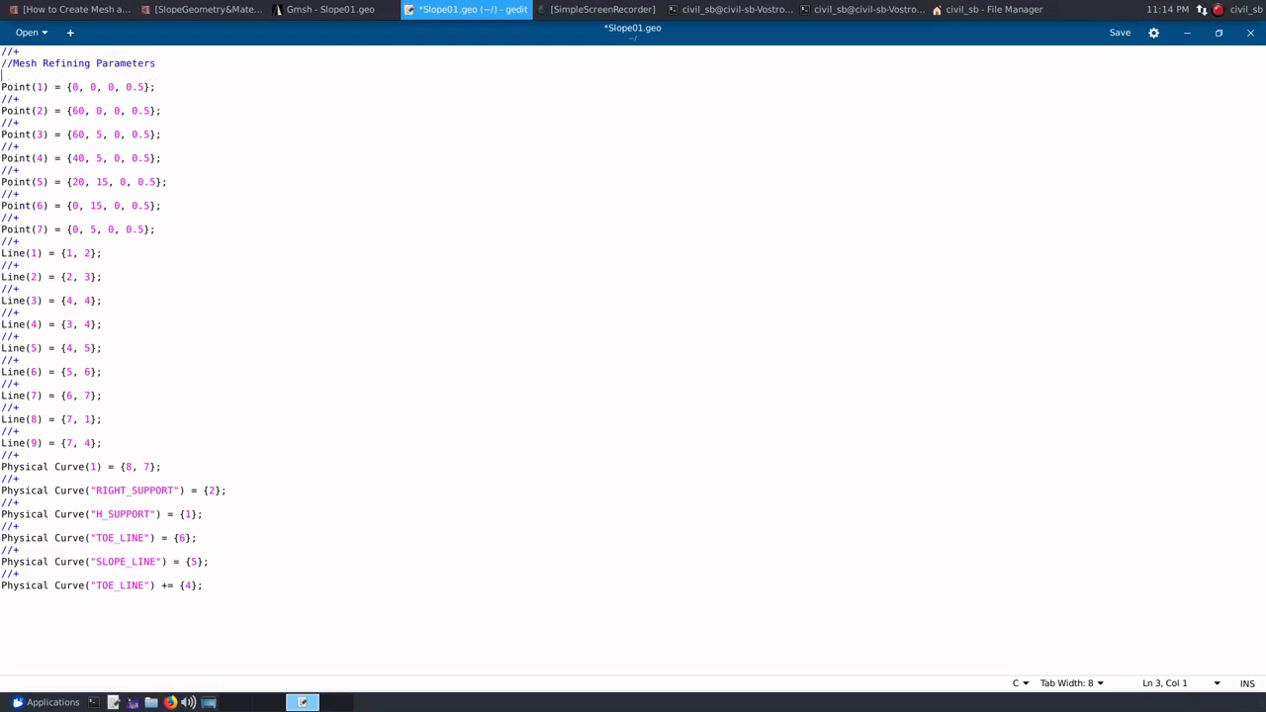
type("cl=0.5;")
key("Return")
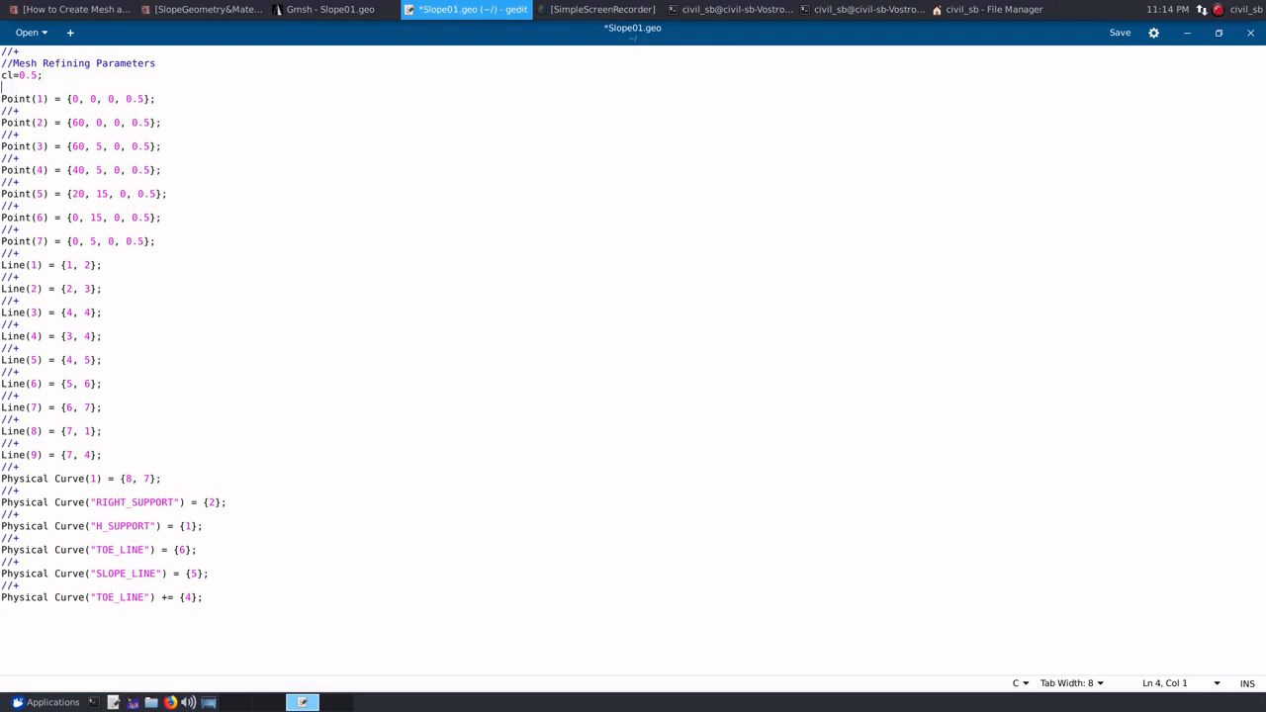
type("cl1=0.25;")
Replace the mesh size value in the definitions of Points 1, 2 and 3 with the parameter cl
double_click(127, 99)
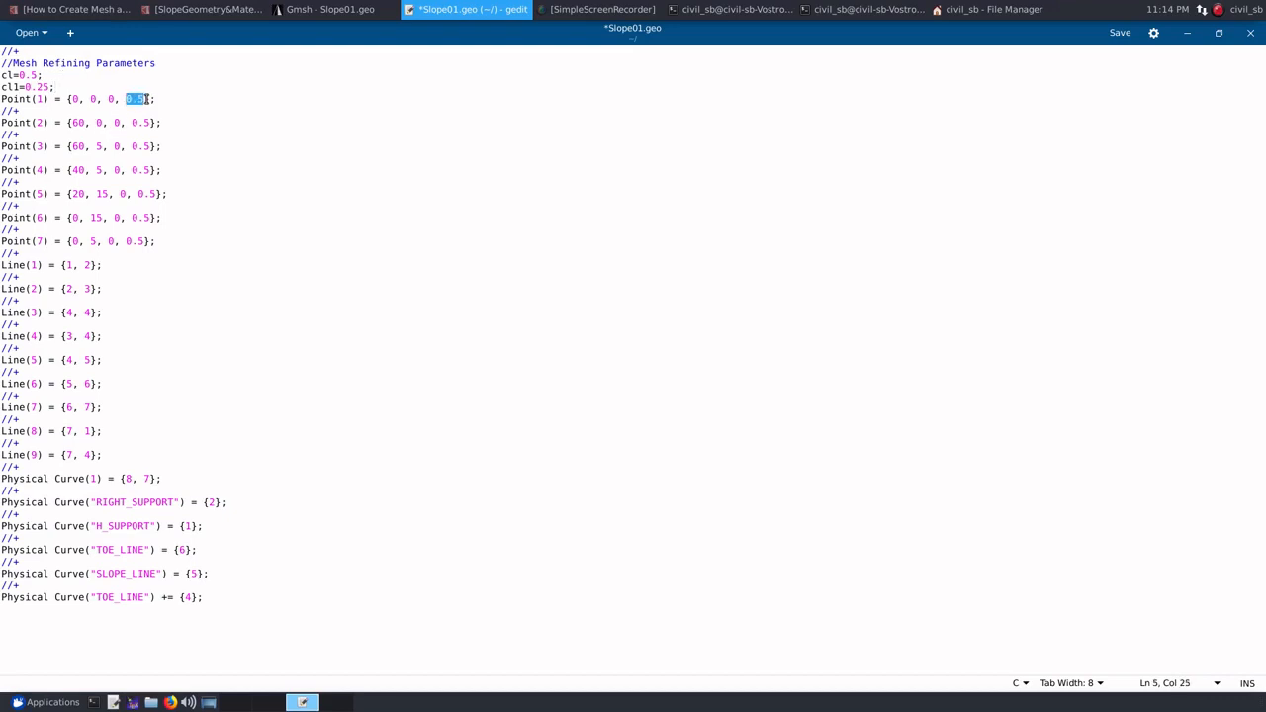
left_click(125, 98)
key("shift+Right")
key("shift+Right")
key("shift+Right")
type("cl")
left_click(132, 121)
key("shift+Right")
key("shift+Right")
key("shift+Right")
type("cl")
left_click(134, 145)
key("shift+Right")
key("shift+Right")
key("shift+Right")
type("cl")
Replace the mesh size value of Points 4 to 7 with the parameter cl and save Slope01.geo
left_click(133, 170)
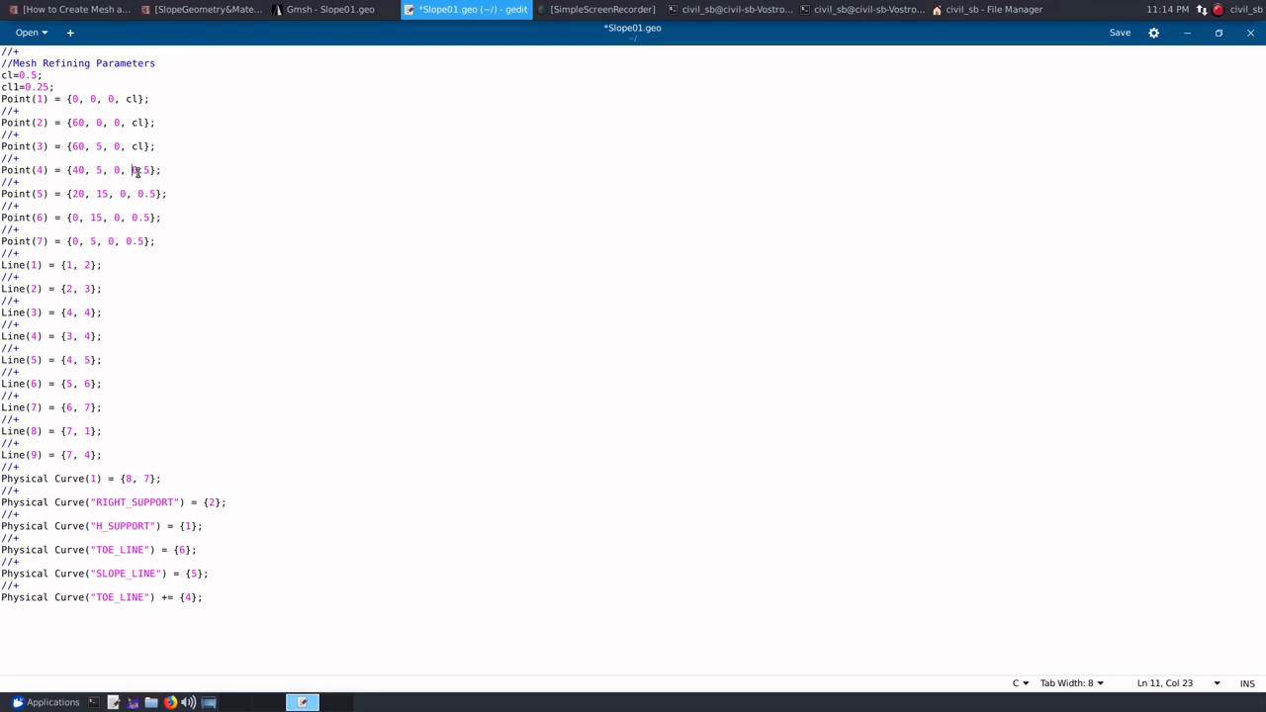
key("shift+Right")
key("shift+Right")
key("shift+Right")
type("cl")
left_click(137, 194)
key("shift+Right")
key("shift+Right")
key("shift+Right")
type("cl")
left_click_drag(142, 215, 130, 218)
key("shift+Right")
key("shift+Right")
type("cl")
left_click(128, 242)
key("shift+Right")
key("shift+Right")
key("shift+Right")
type("cl")
left_click(181, 242)
left_click(1122, 34)
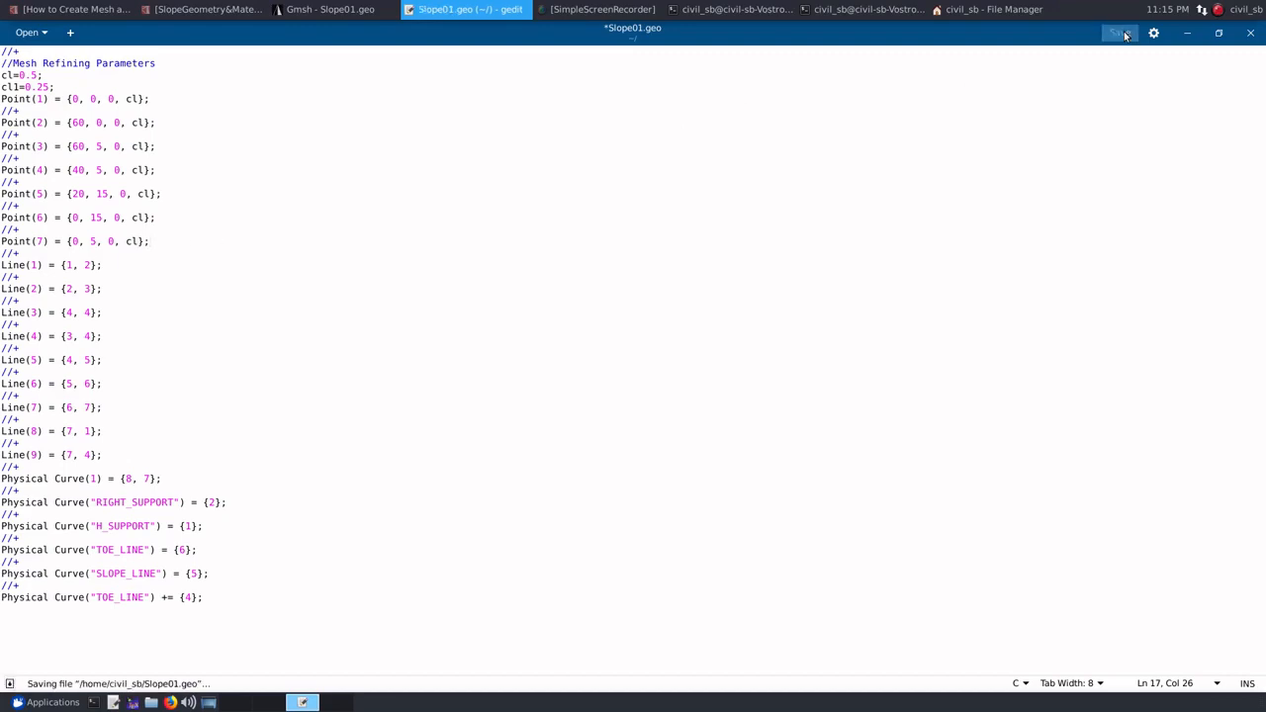
Switch to Gmsh and reload the edited geometry script
left_click(338, 12)
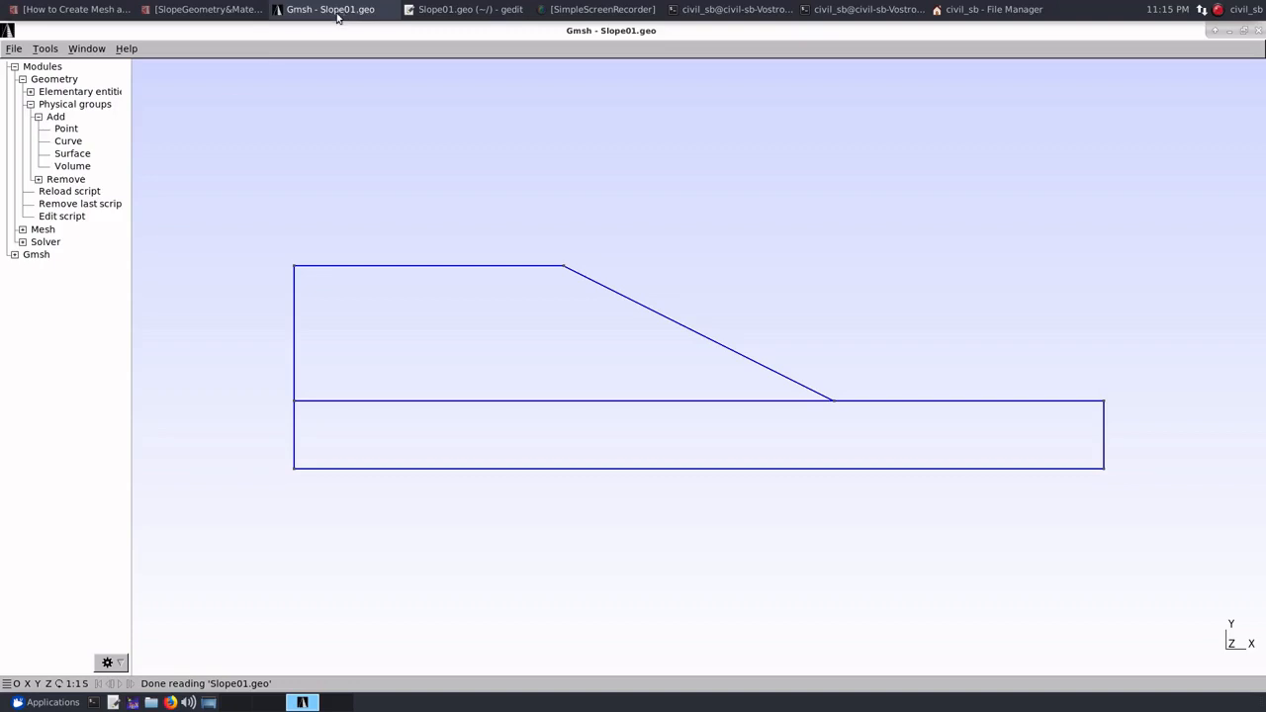
left_click(83, 192)
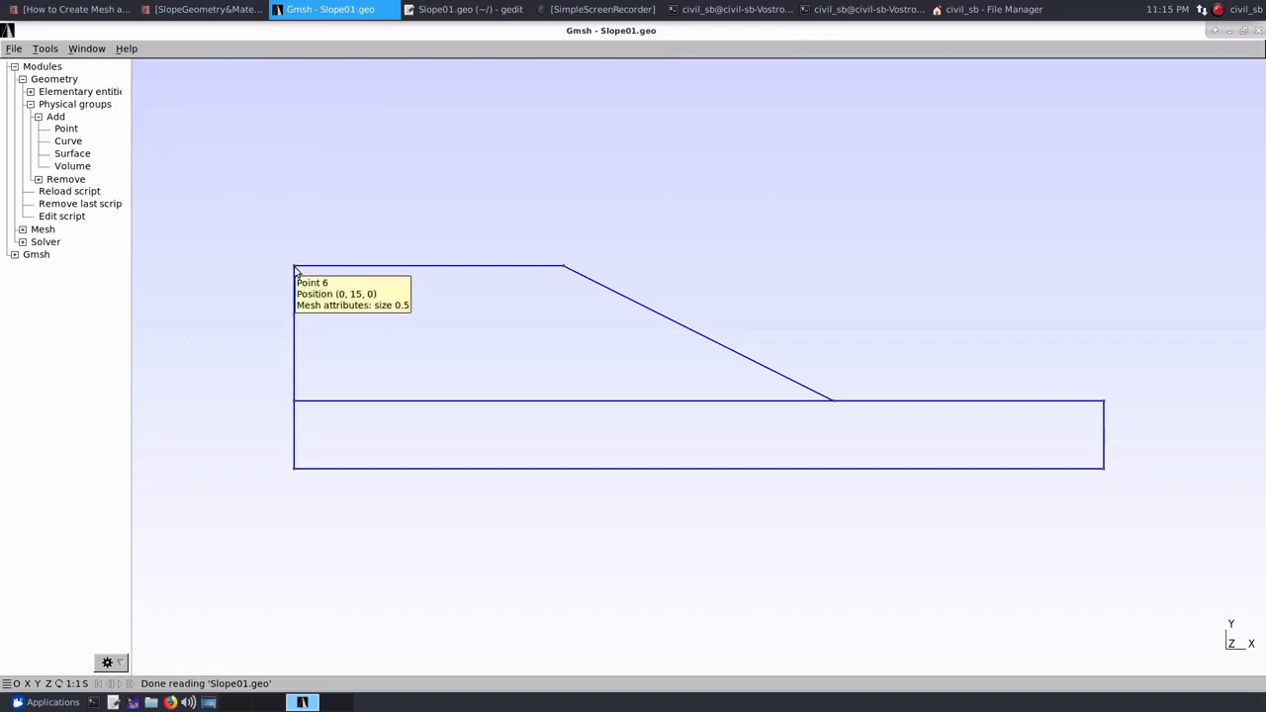
mouse_move(348, 267)
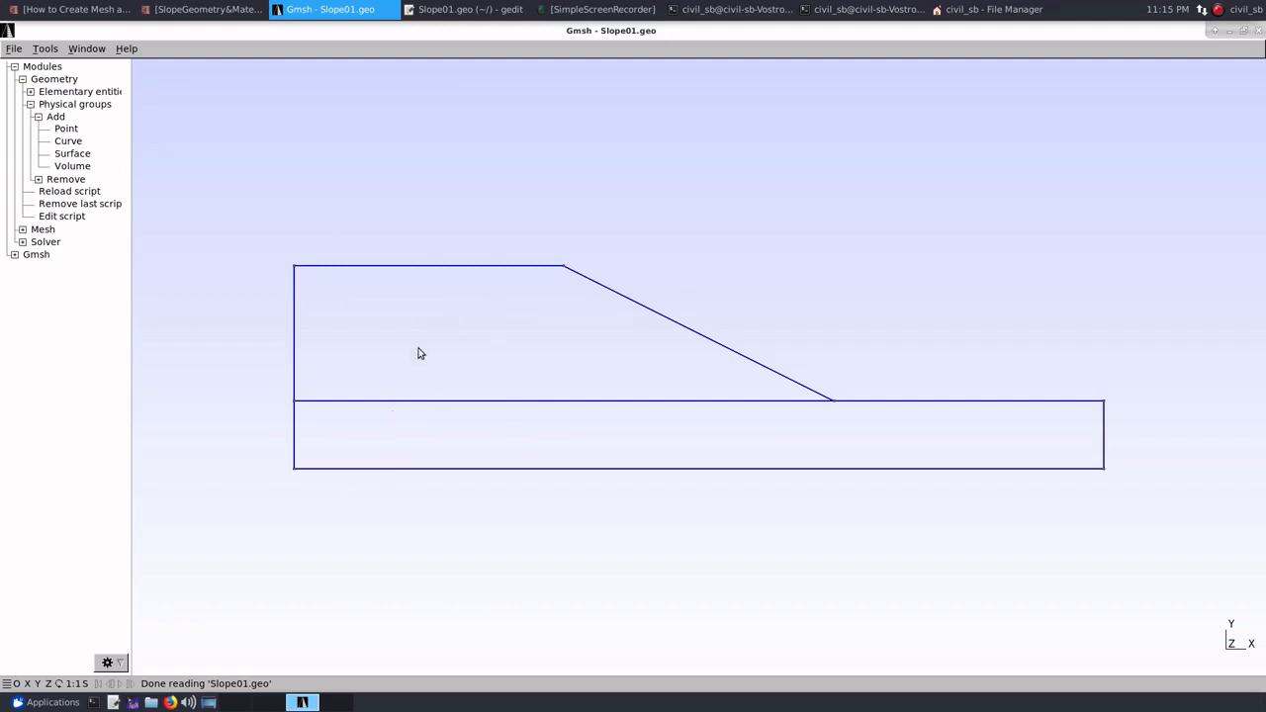
Create a plane surface bounded by the outline of the lower soil layer, with no holes
left_click(31, 104)
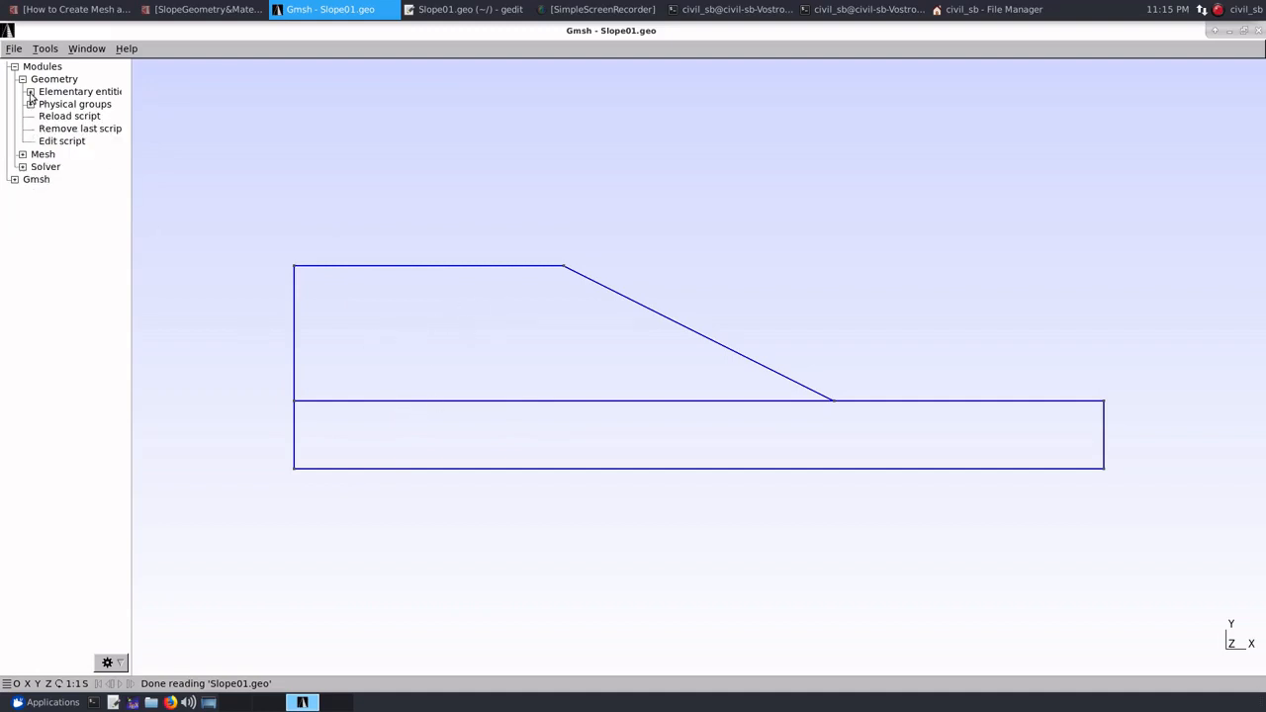
left_click(30, 92)
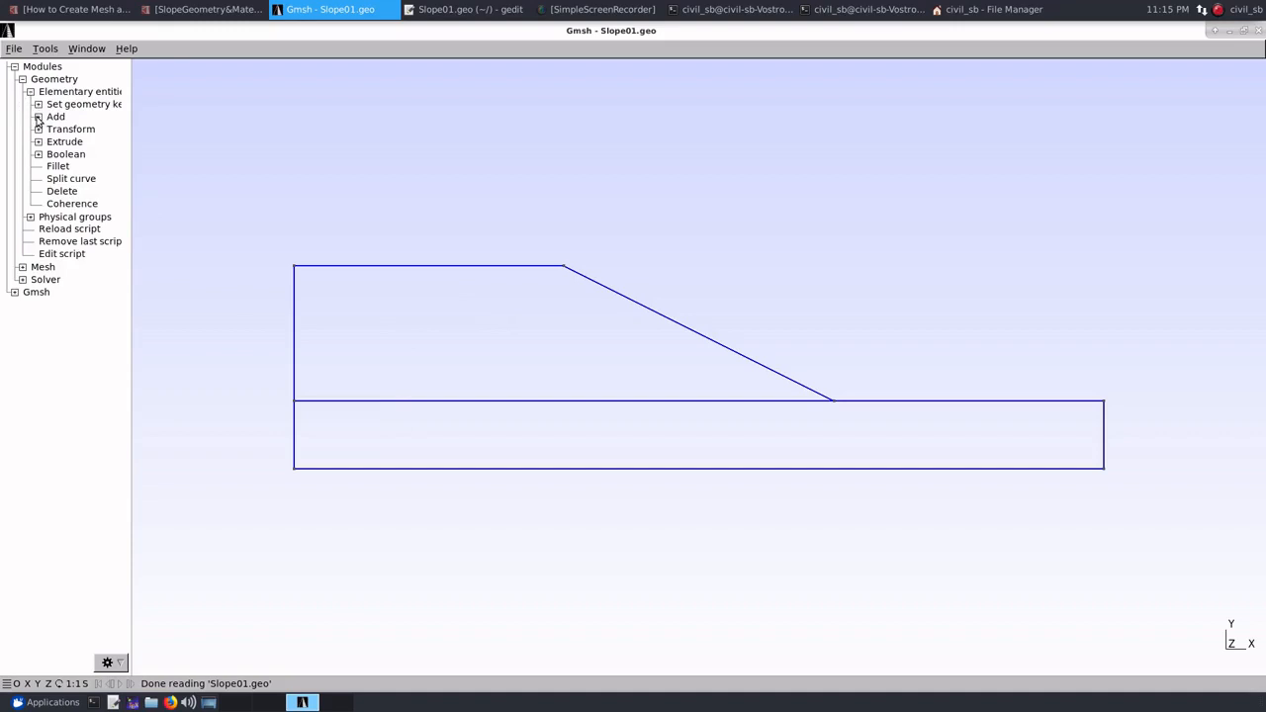
left_click(37, 117)
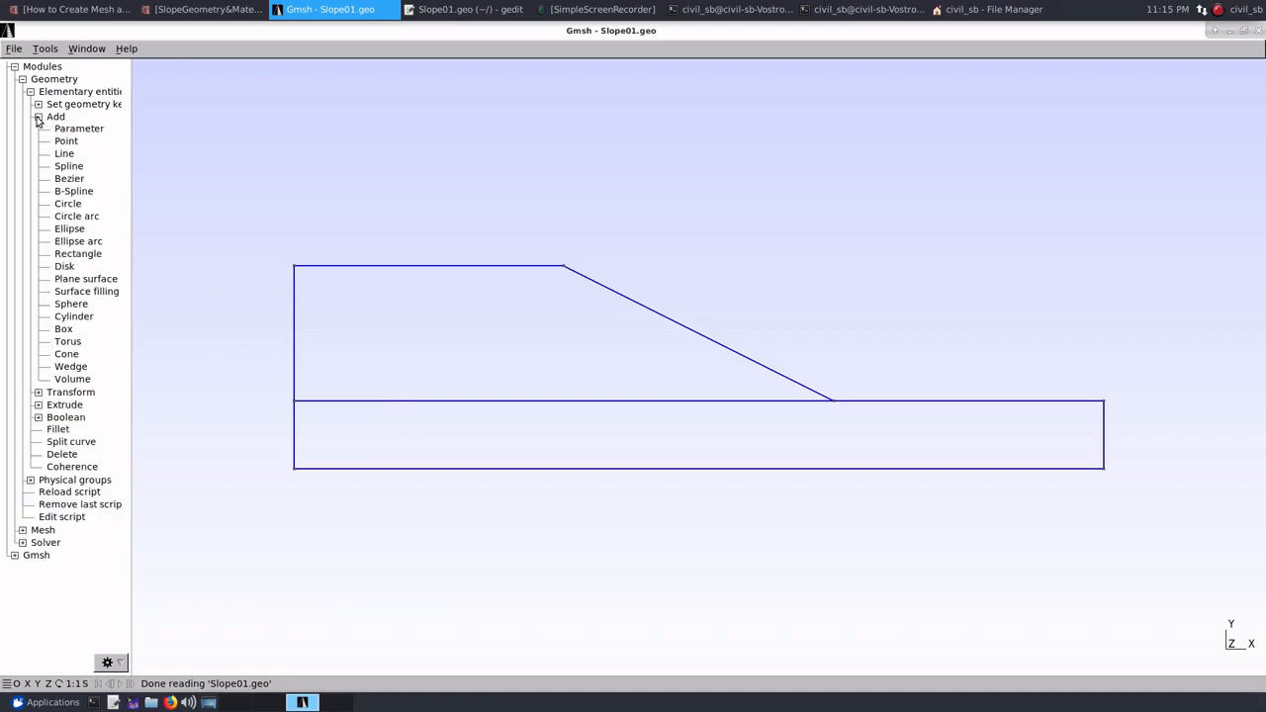
left_click(78, 280)
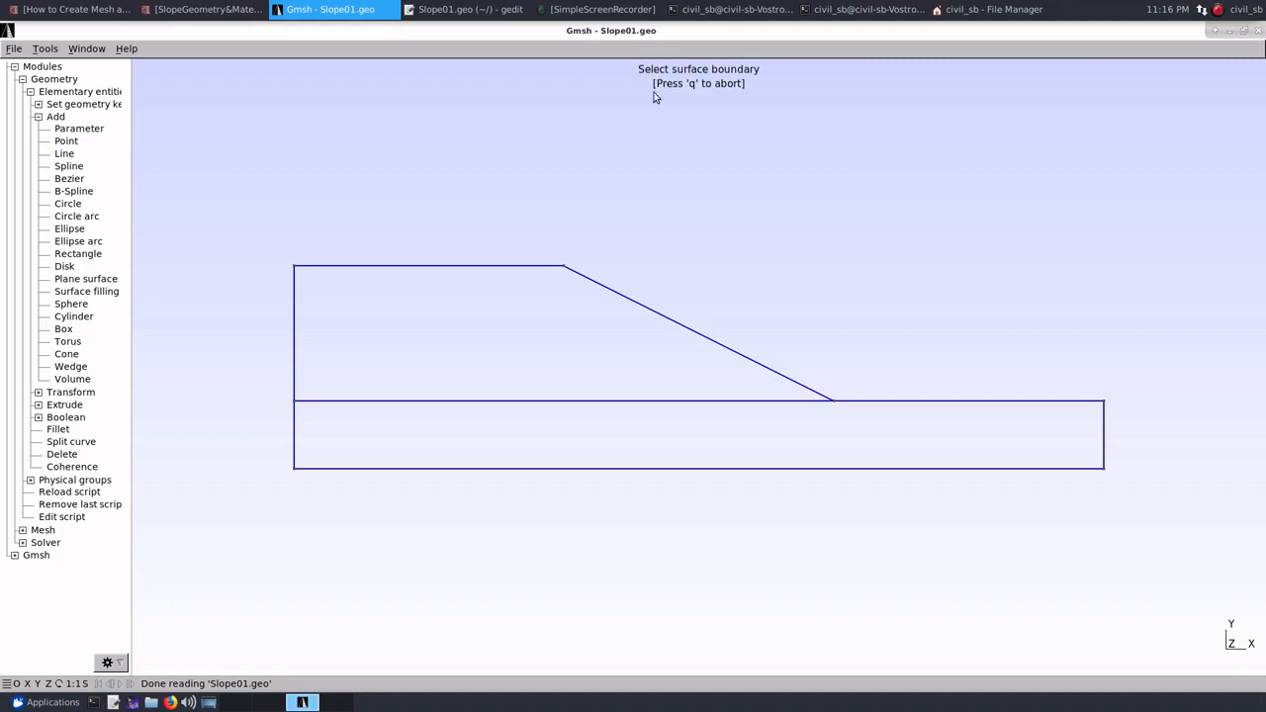
left_click(295, 440)
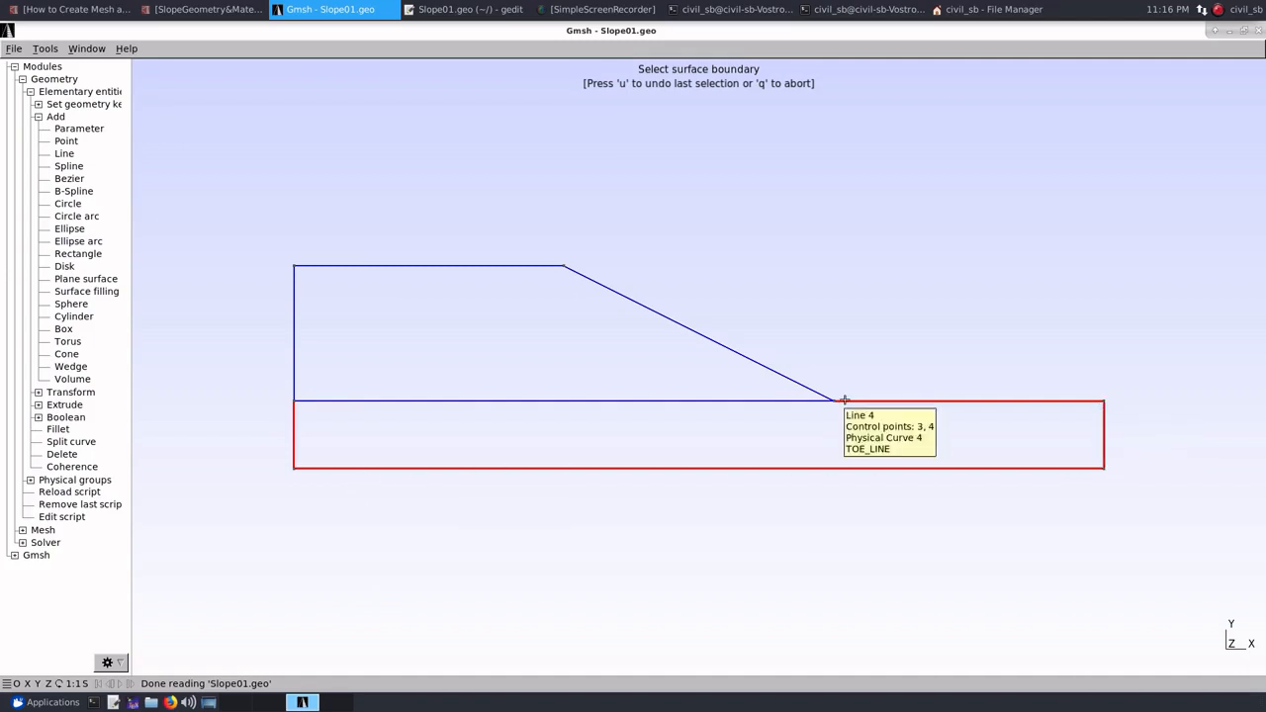
left_click(551, 401)
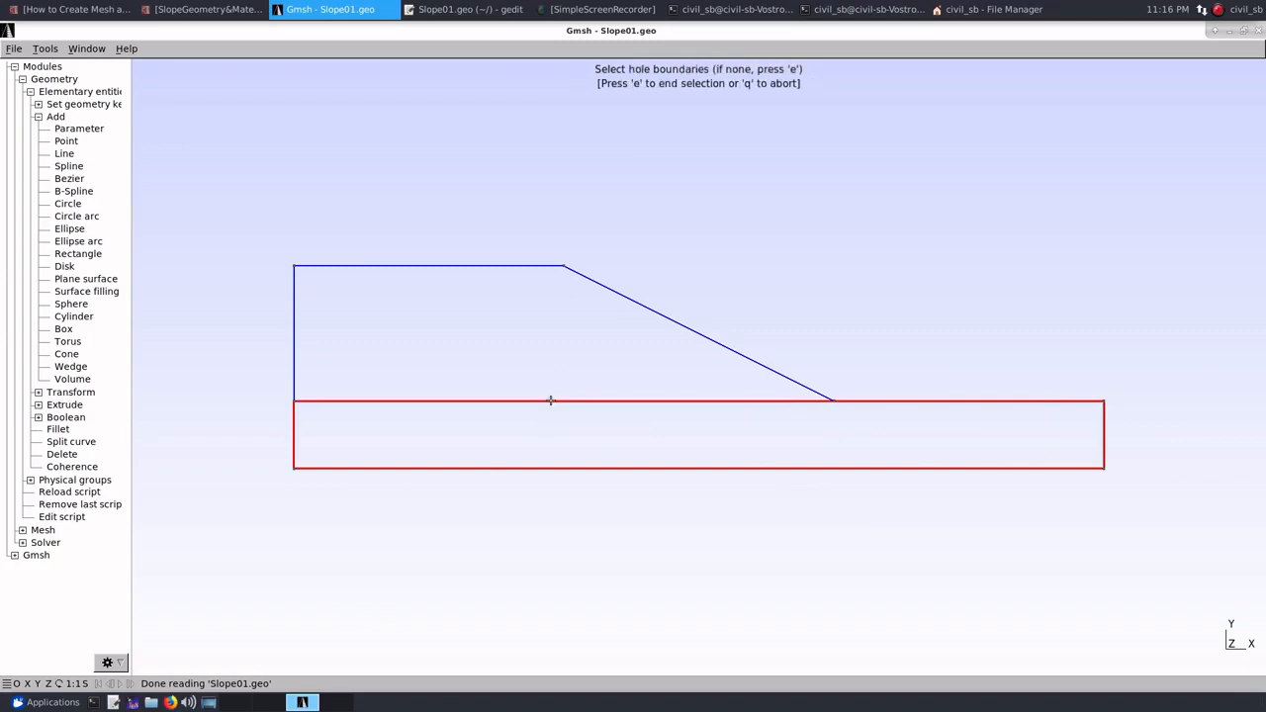
key("e")
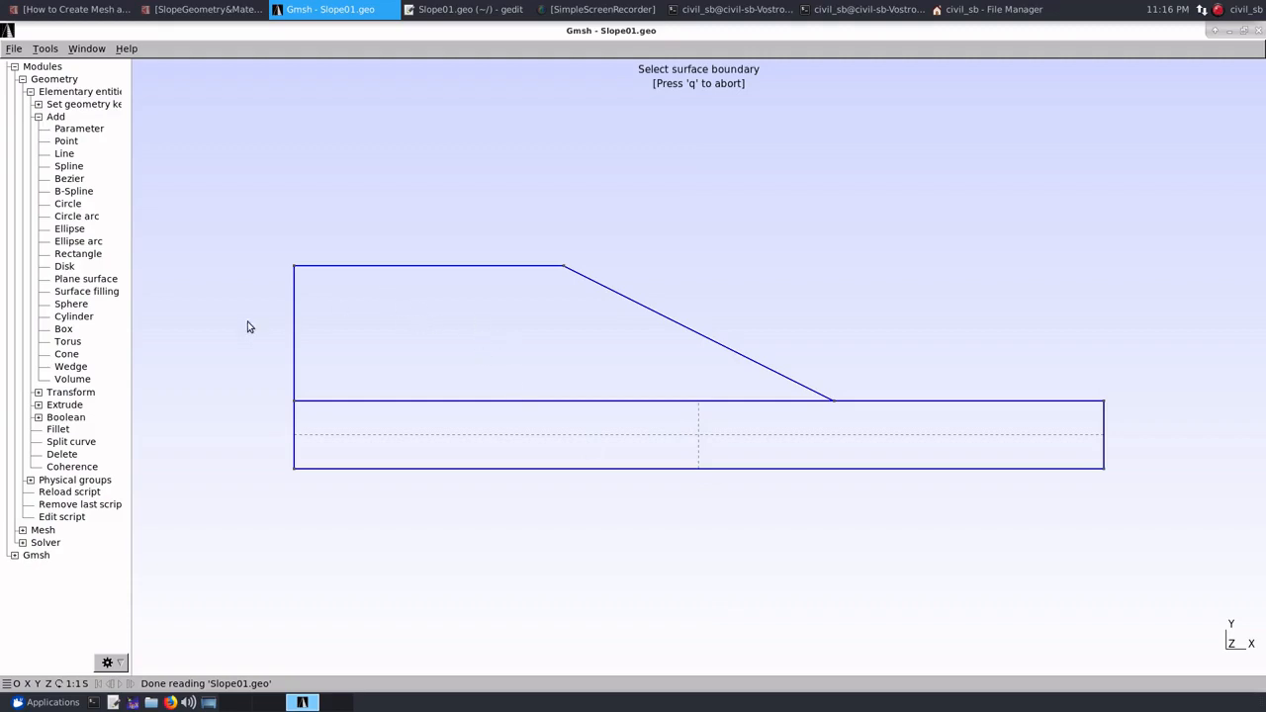
Create a plane surface bounded by the outline of the upper soil layer, with no holes
left_click(89, 282)
left_click(294, 338)
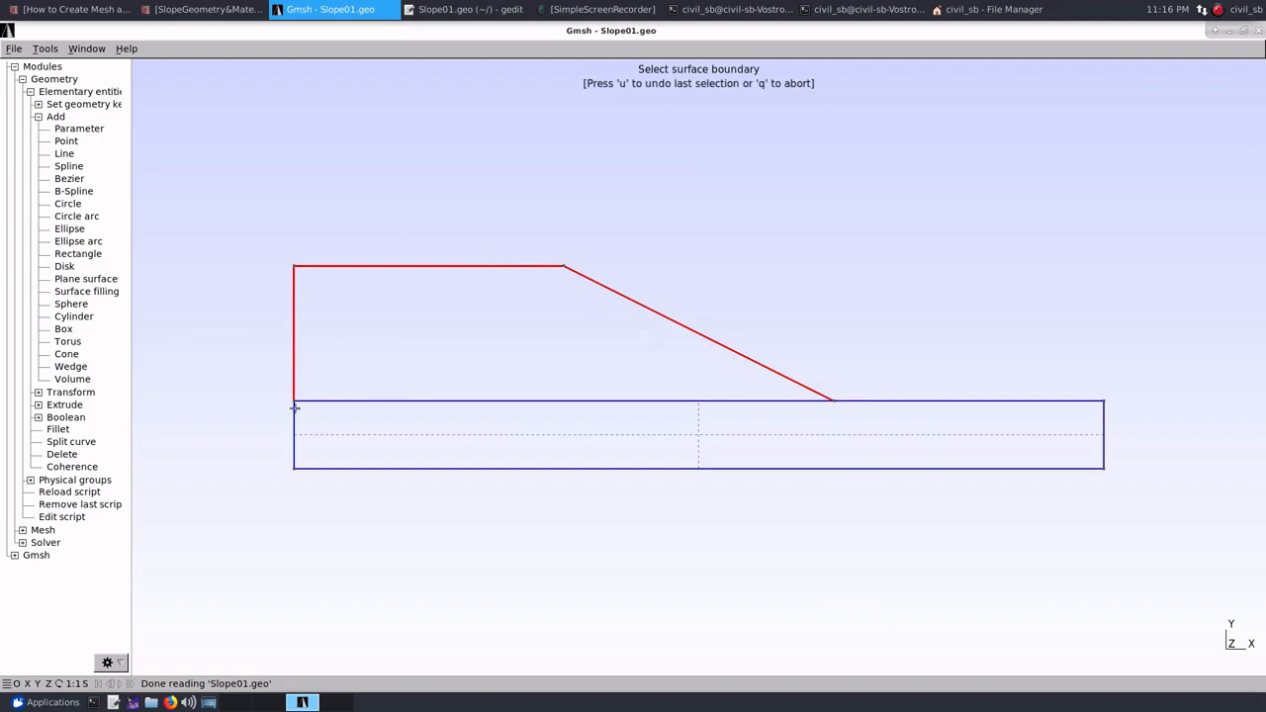
left_click(362, 400)
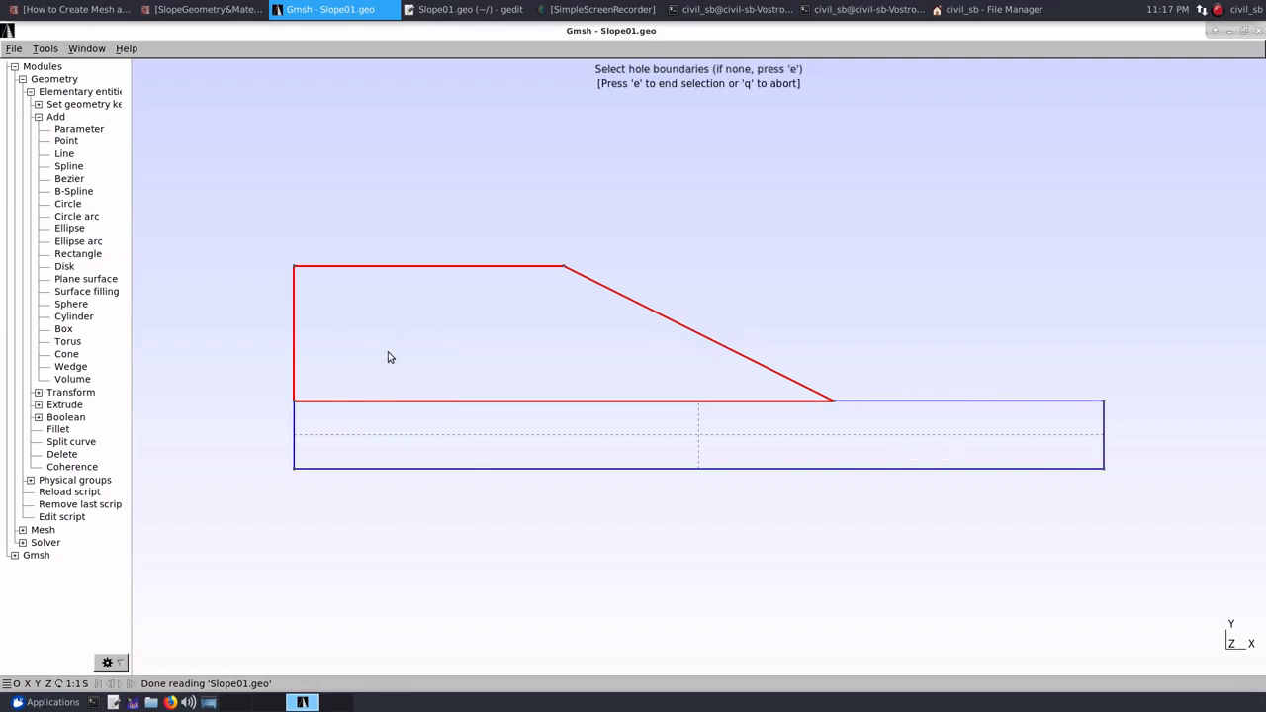
key("e")
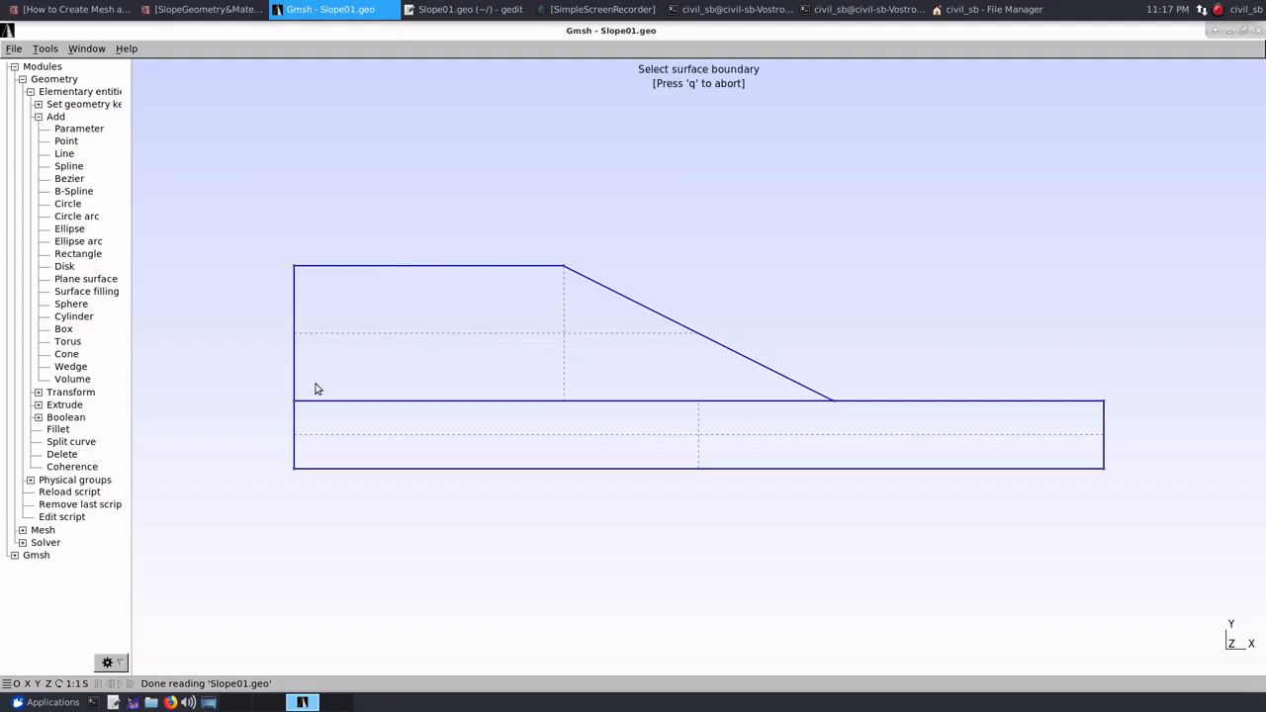
left_click(45, 48)
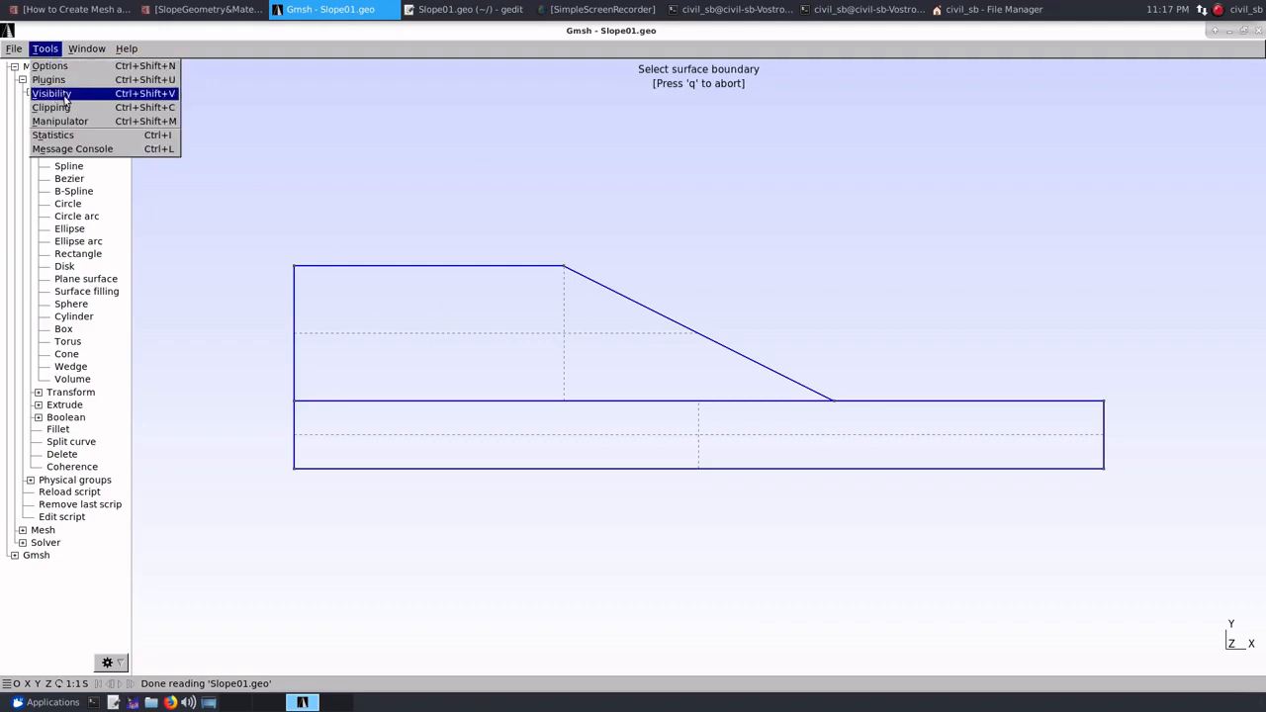
left_click(50, 66)
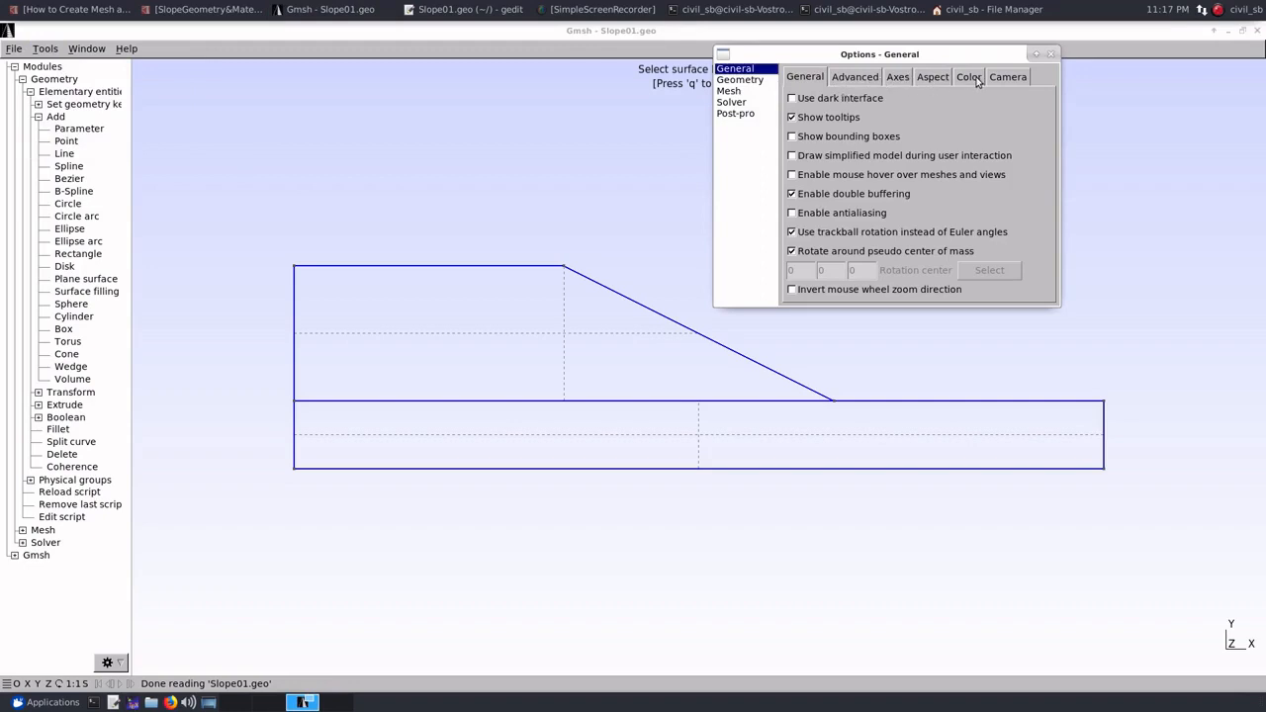
left_click(1051, 54)
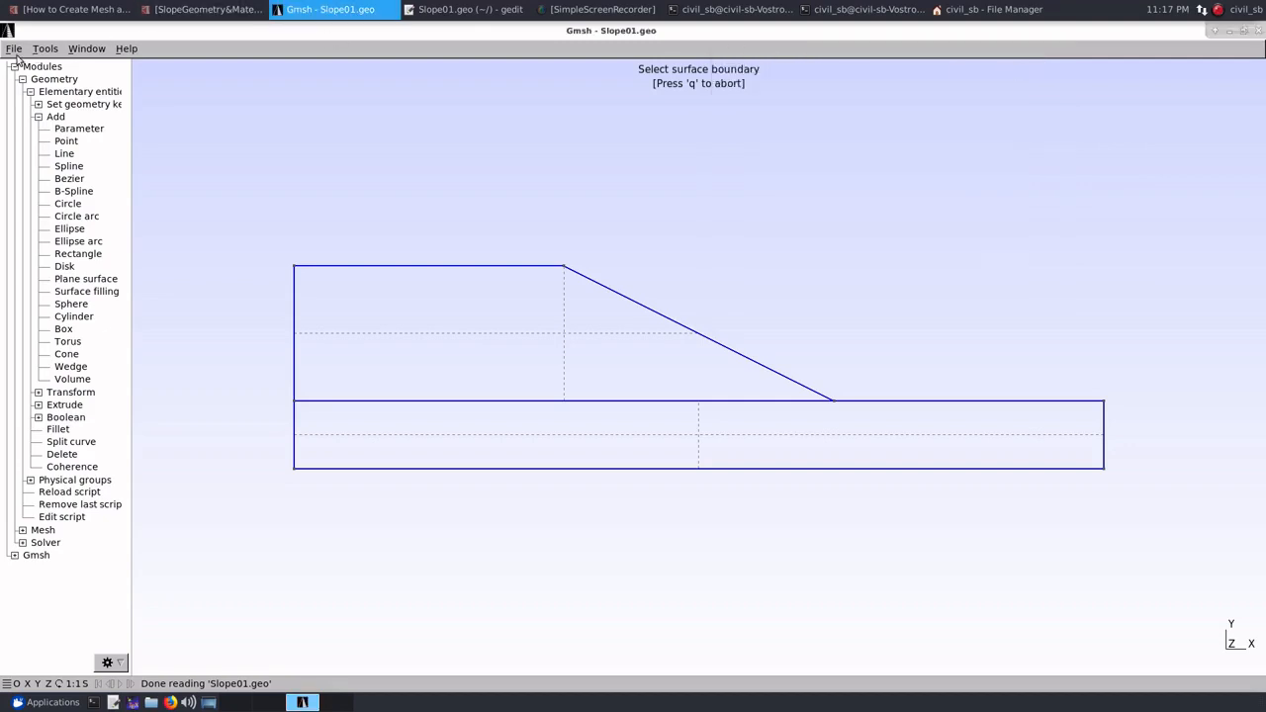
left_click(45, 50)
left_click(57, 93)
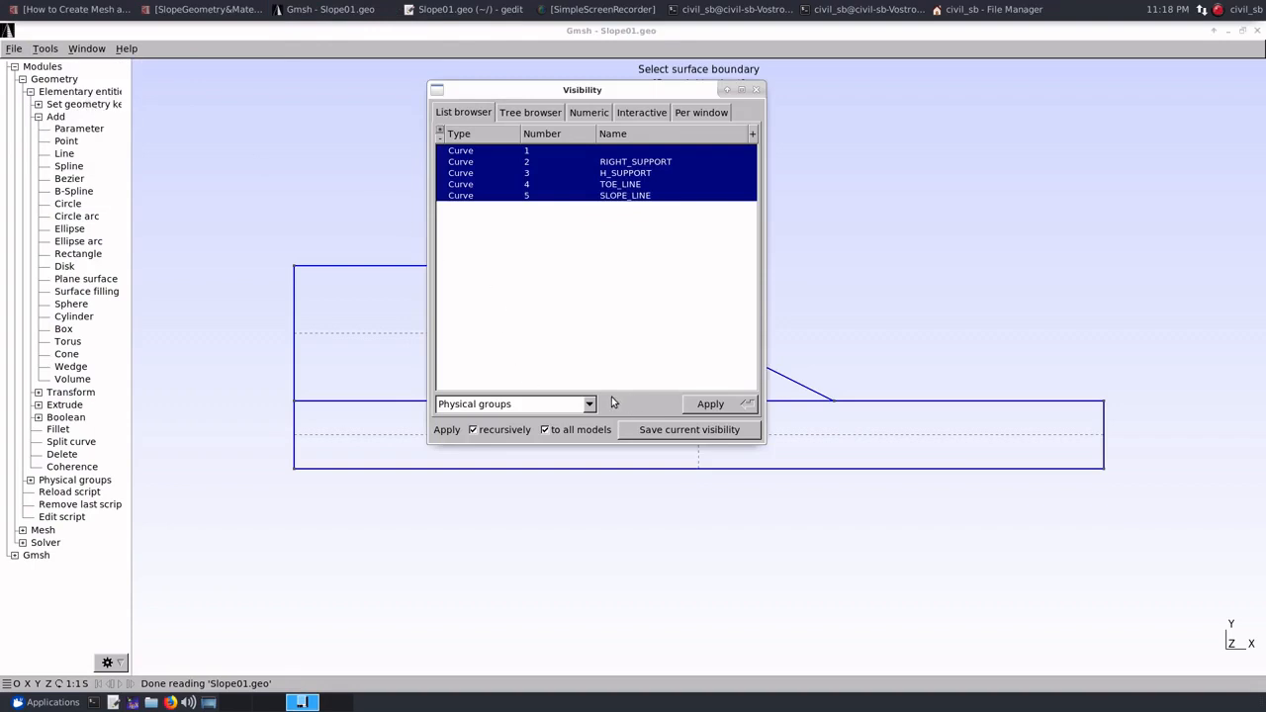
left_click(757, 89)
Turn on the point, curve and surface labels in the geometry visibility options
left_click(46, 50)
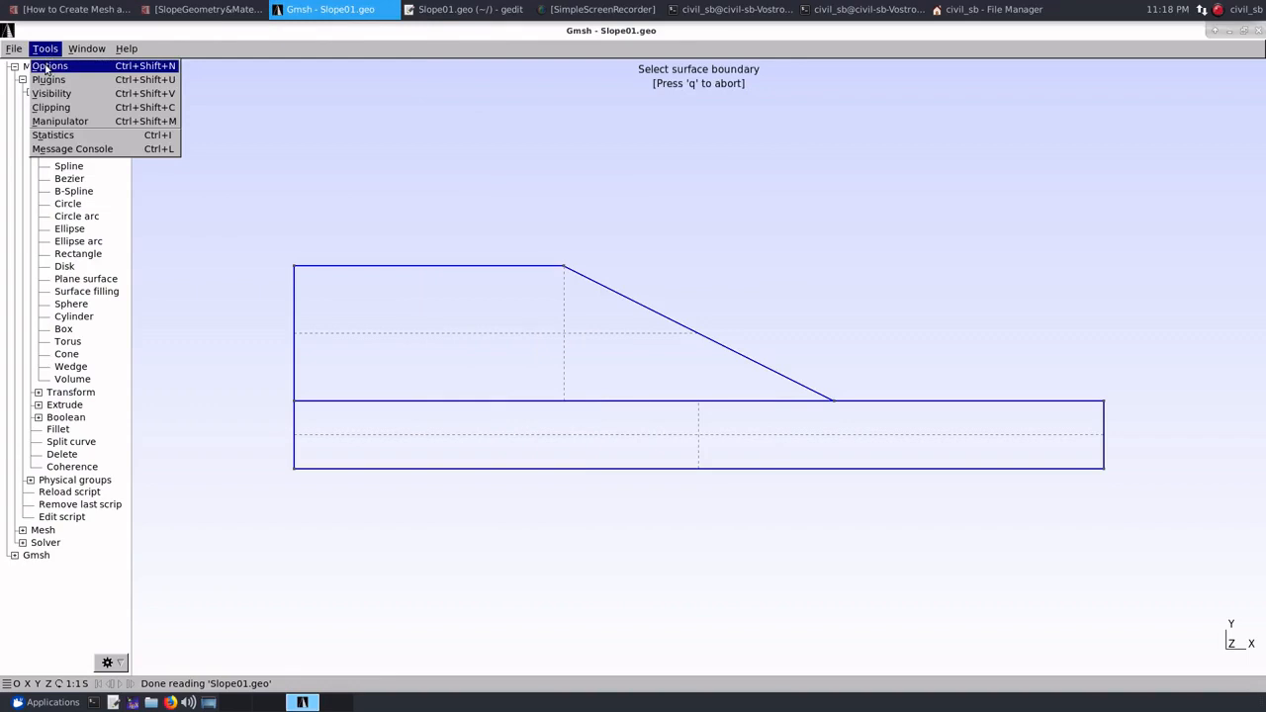
left_click(46, 66)
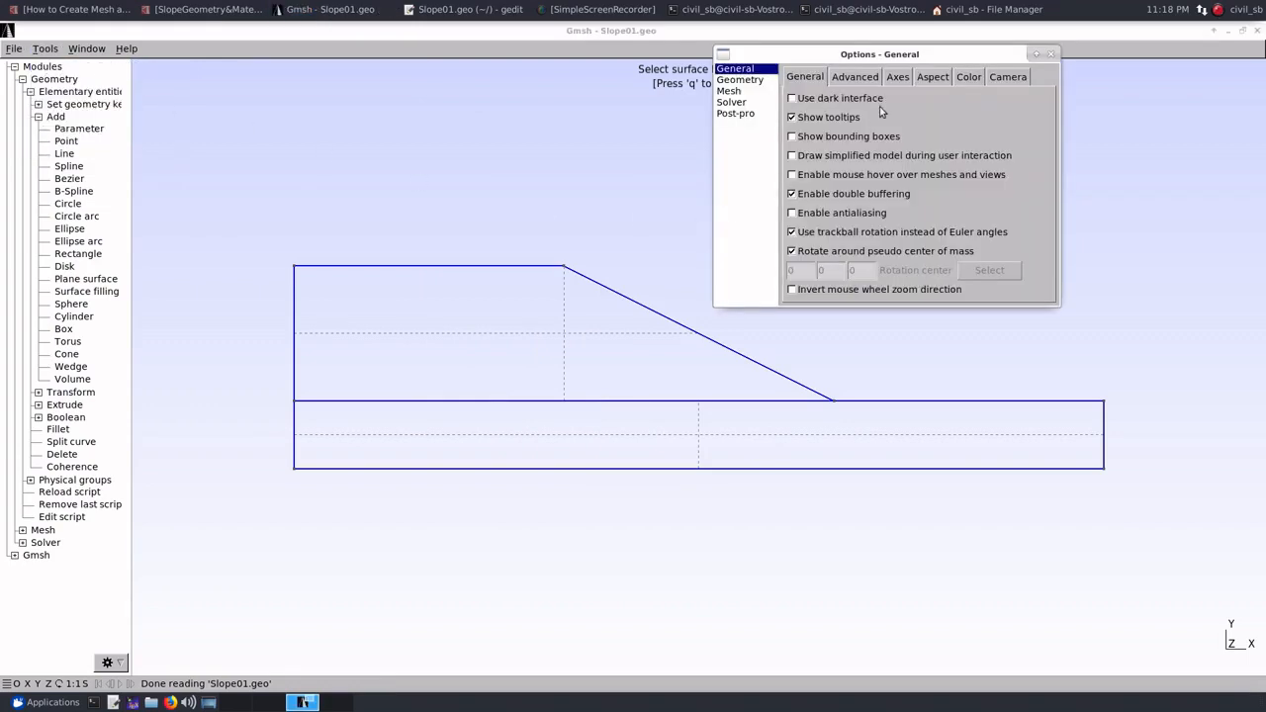
left_click(738, 80)
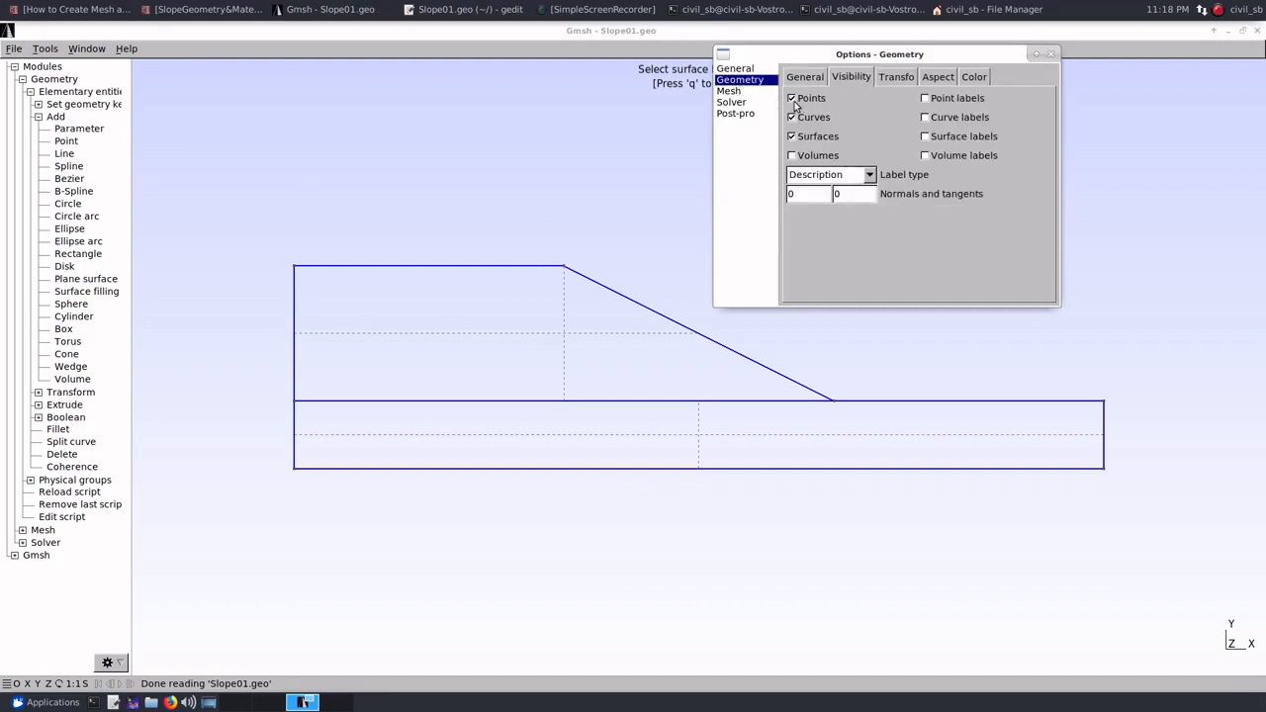
left_click(926, 99)
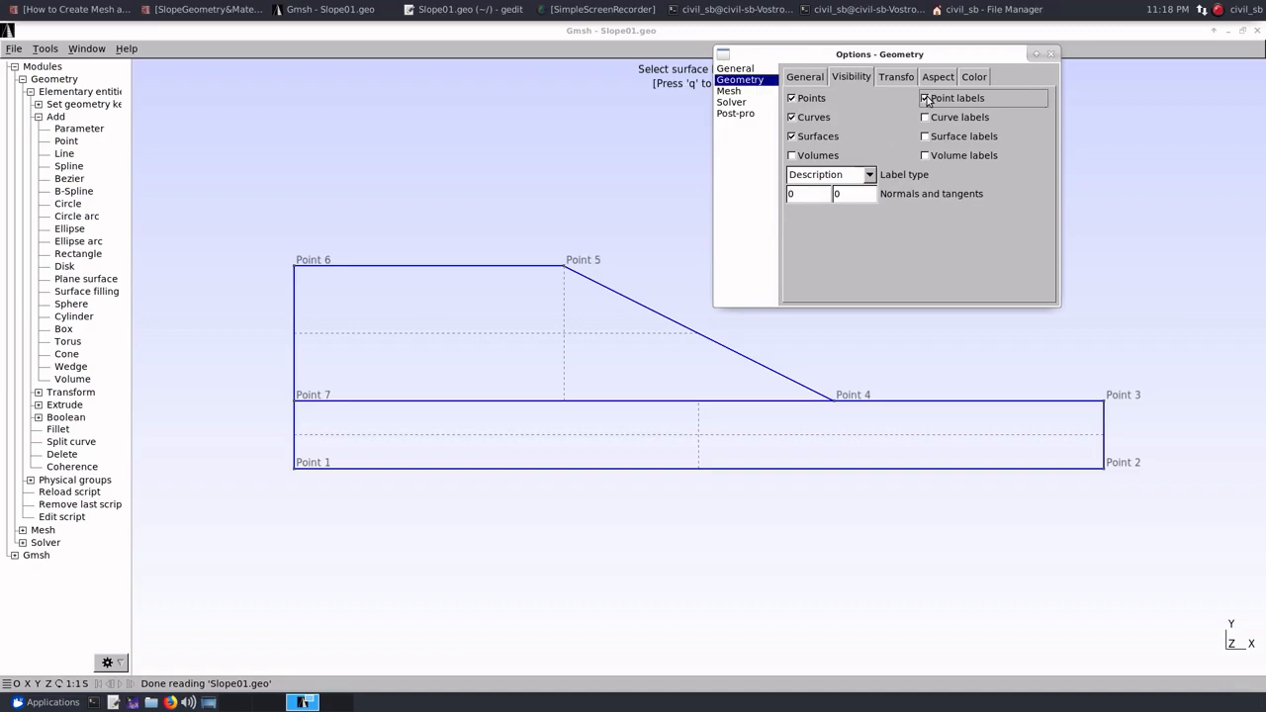
left_click(926, 118)
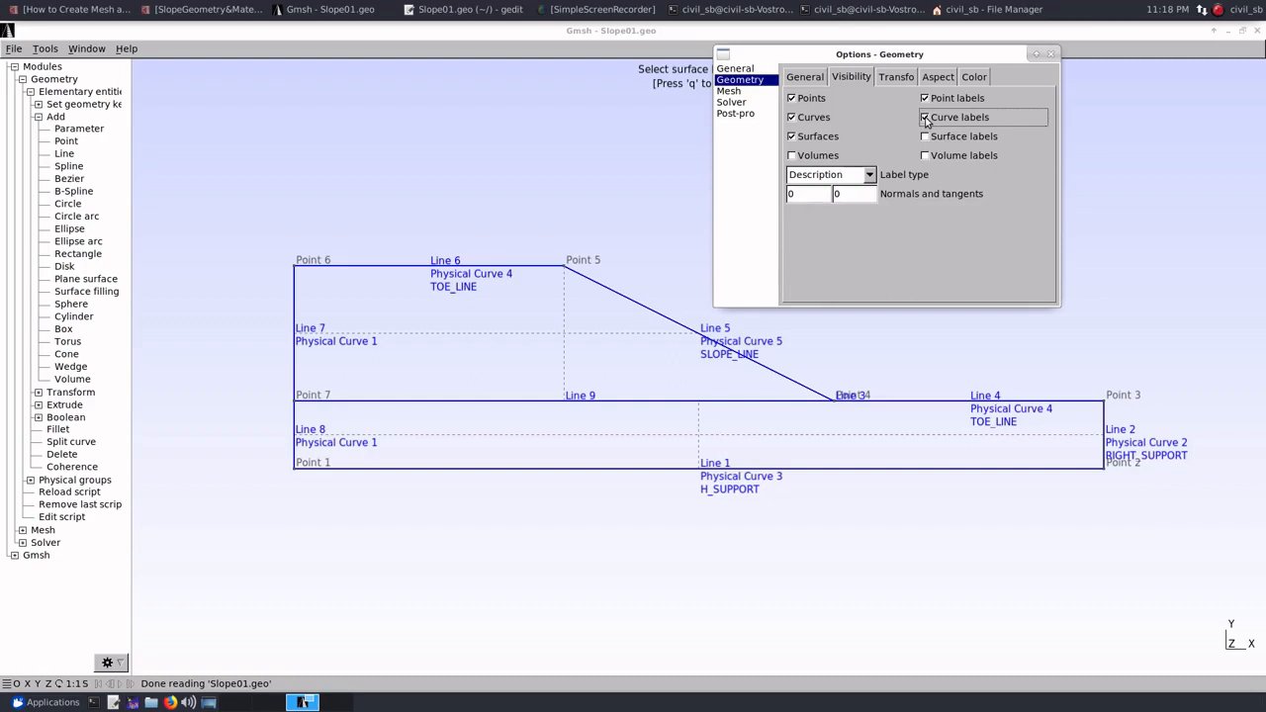
left_click(926, 137)
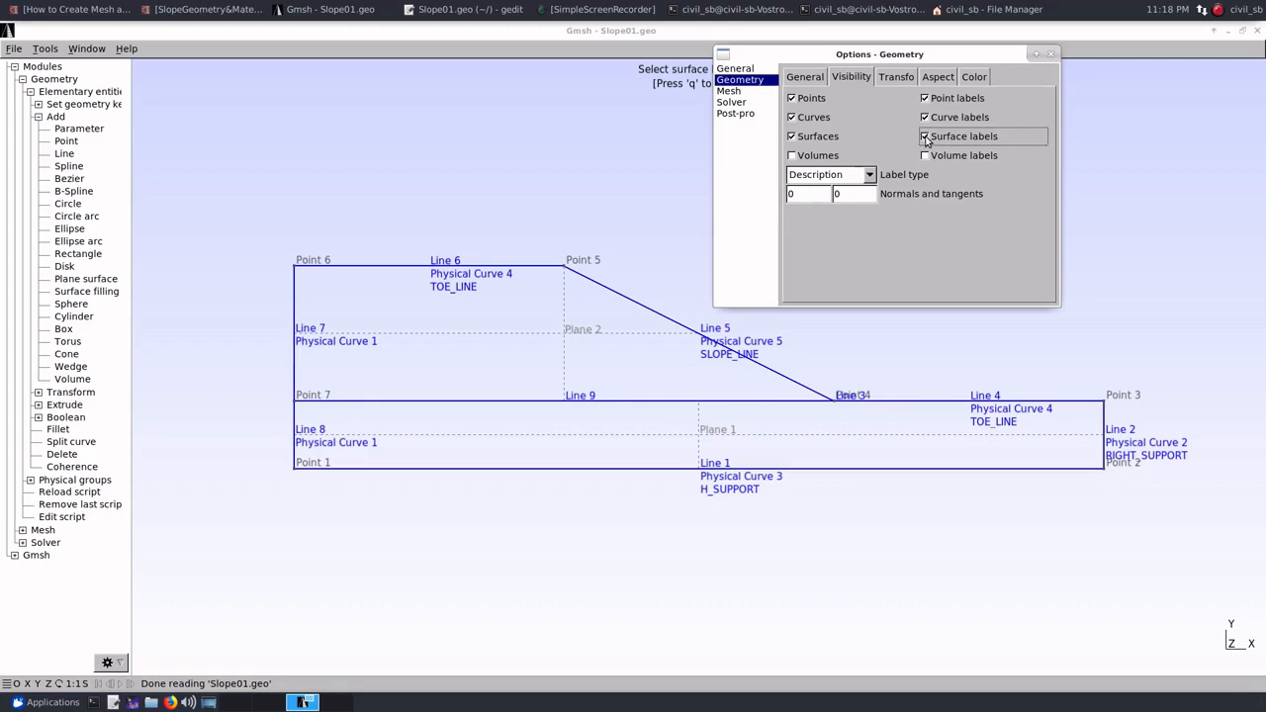
Hide the curve labels, keep the surface labels switched on, and close the options
left_click(926, 138)
left_click(927, 119)
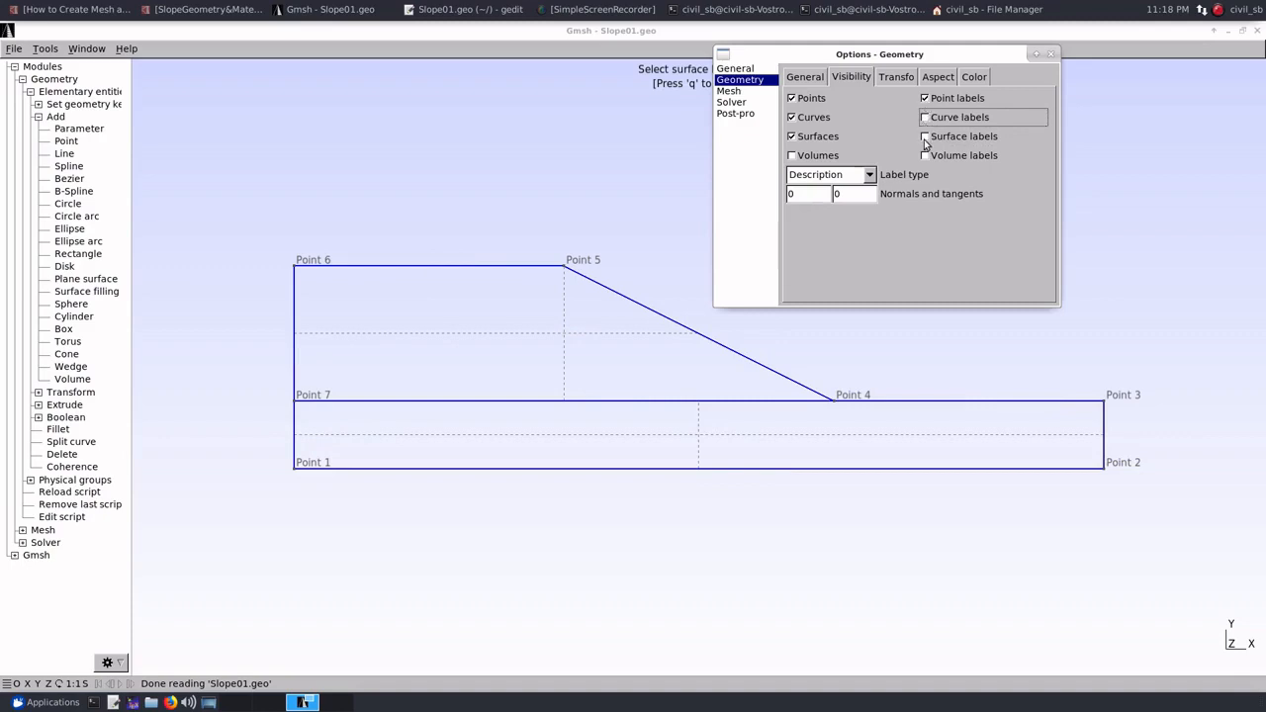
left_click(925, 138)
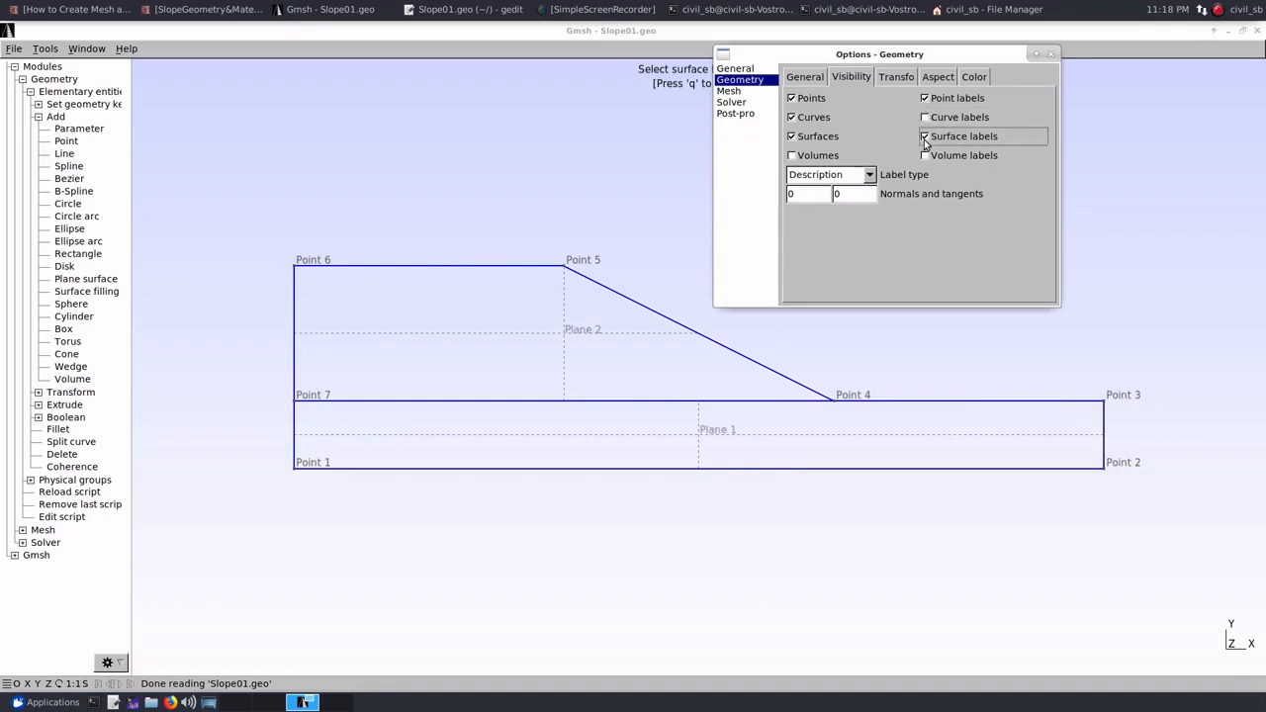
left_click(1049, 55)
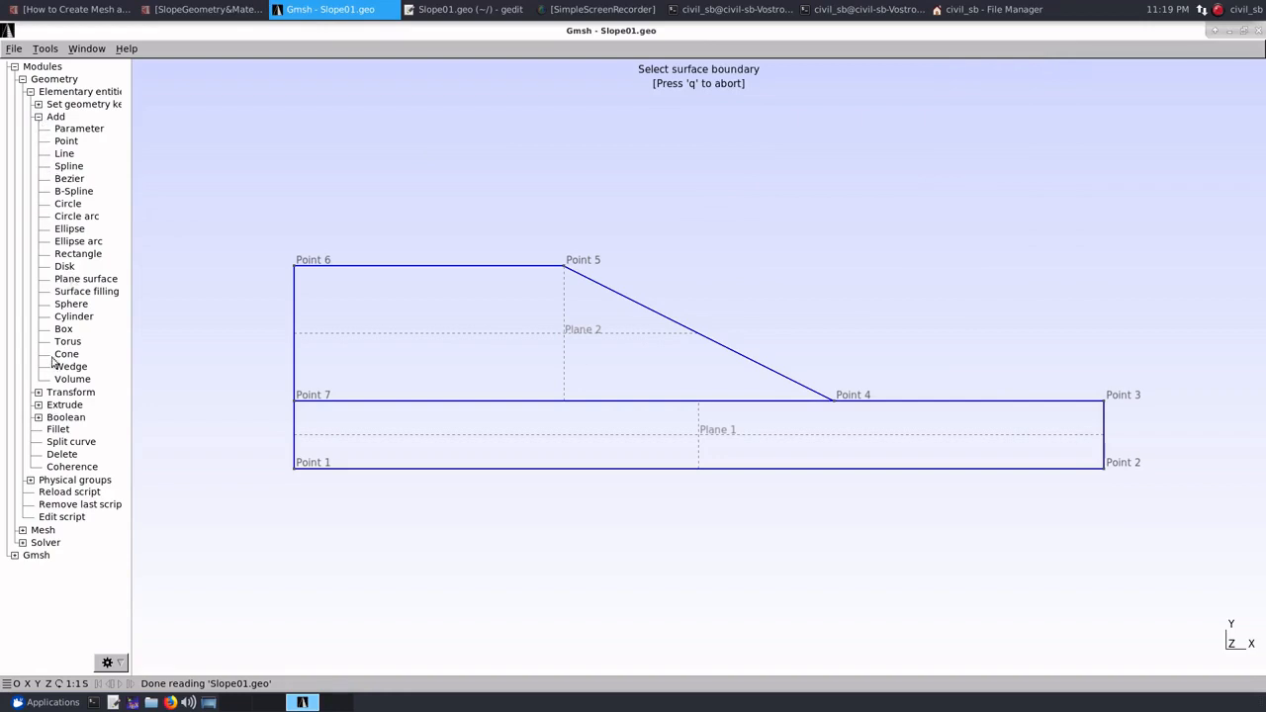
Create a physical surface group named BASE_LAYER from the plane surface of the lower soil layer
left_click(39, 117)
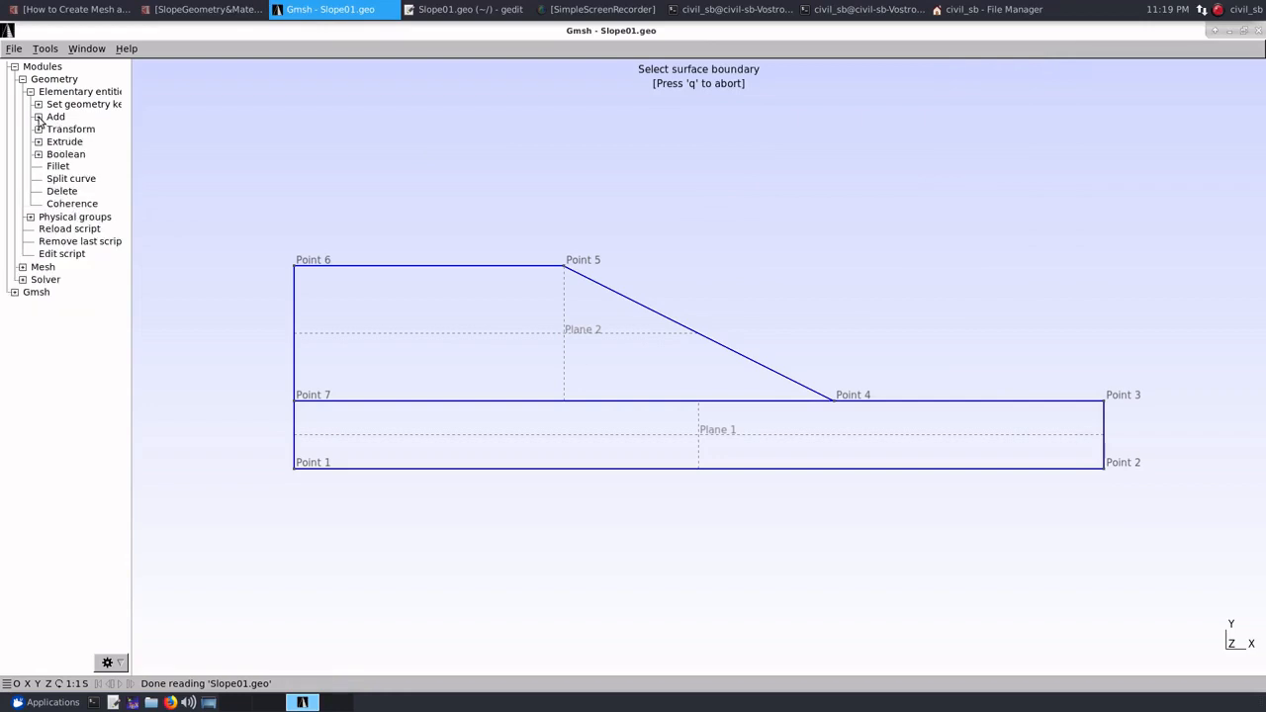
left_click(30, 92)
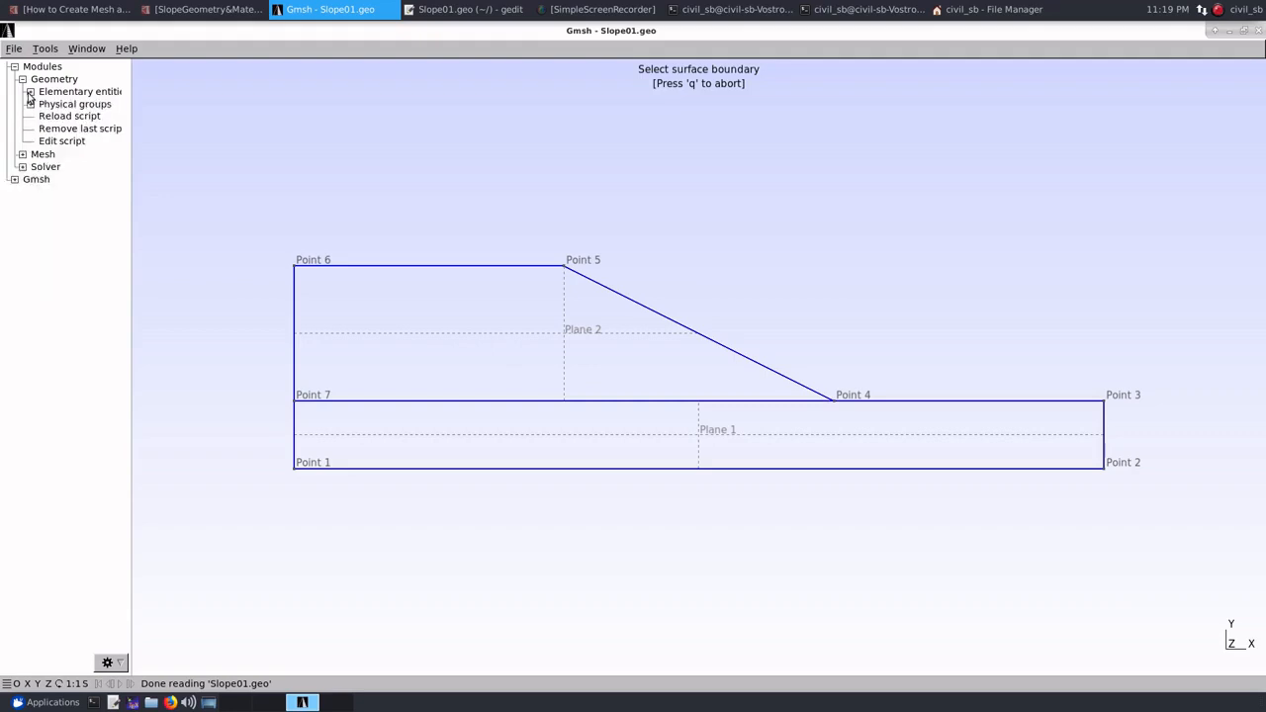
left_click(29, 104)
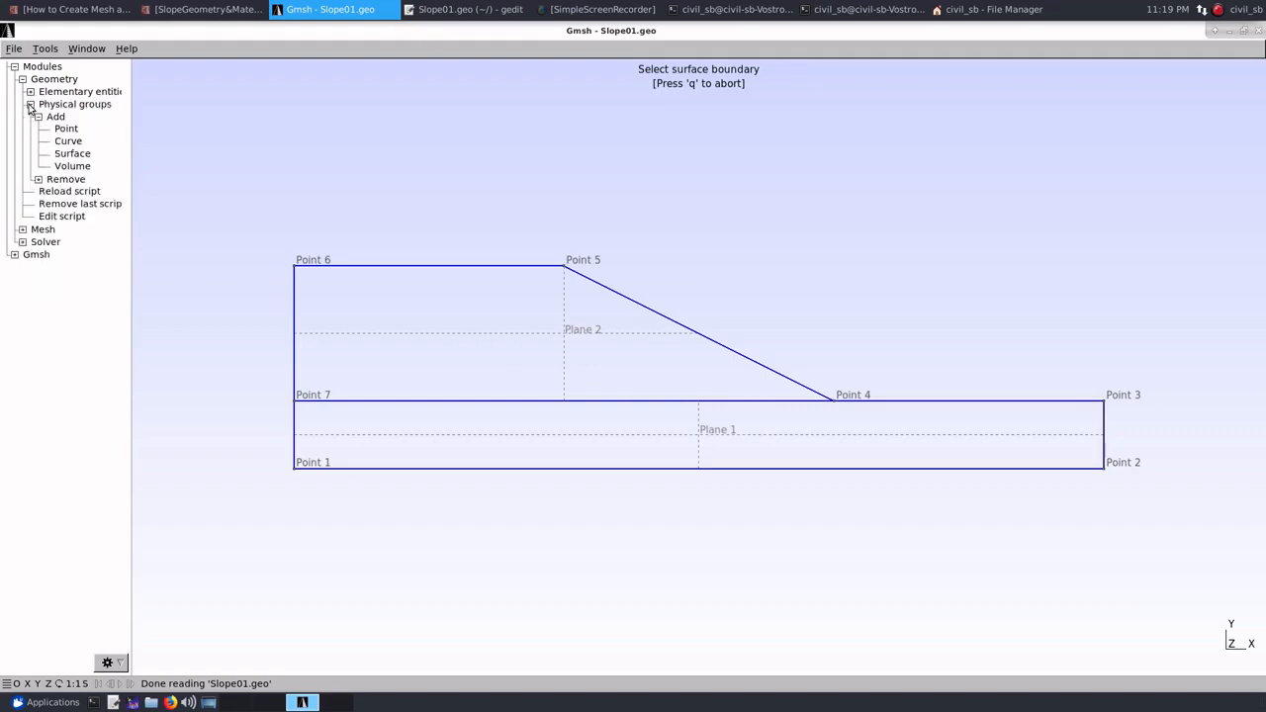
left_click(71, 155)
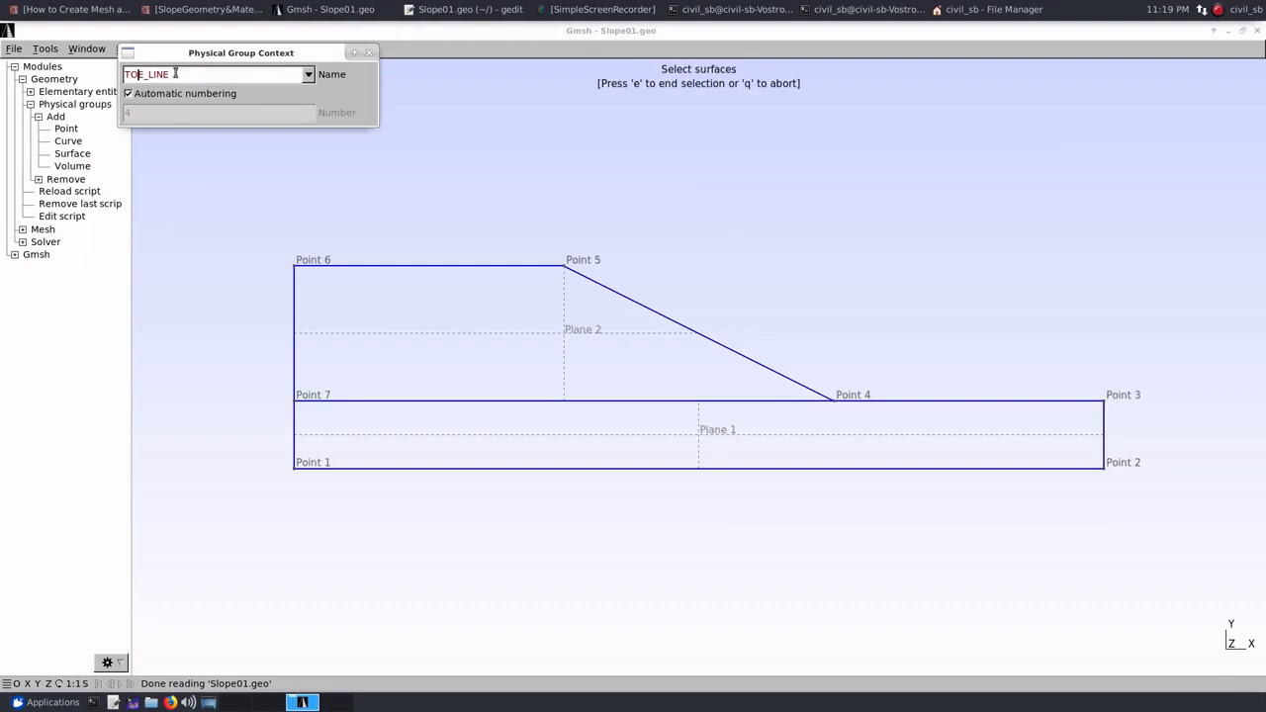
left_click_drag(176, 75, 124, 67)
type("BASDE")
key("BackSpace")
key("BackSpace")
key("BackSpace")
type("SE_LAYER")
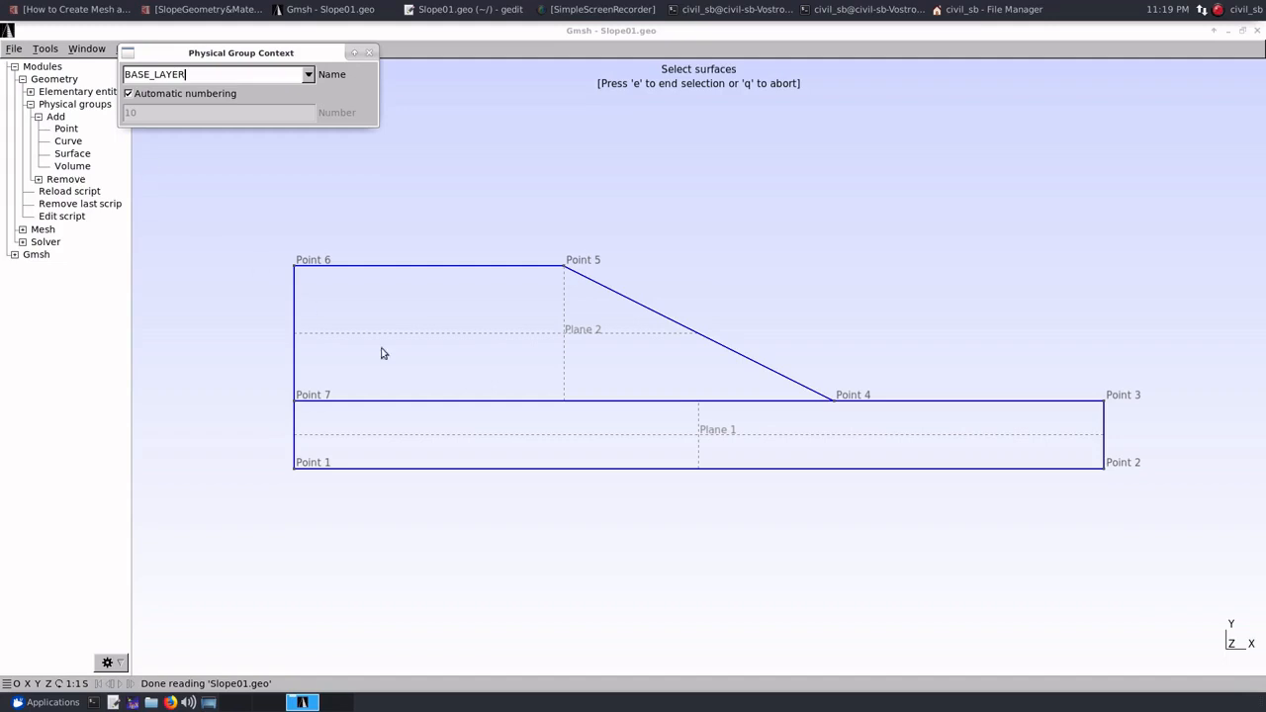
left_click(689, 434)
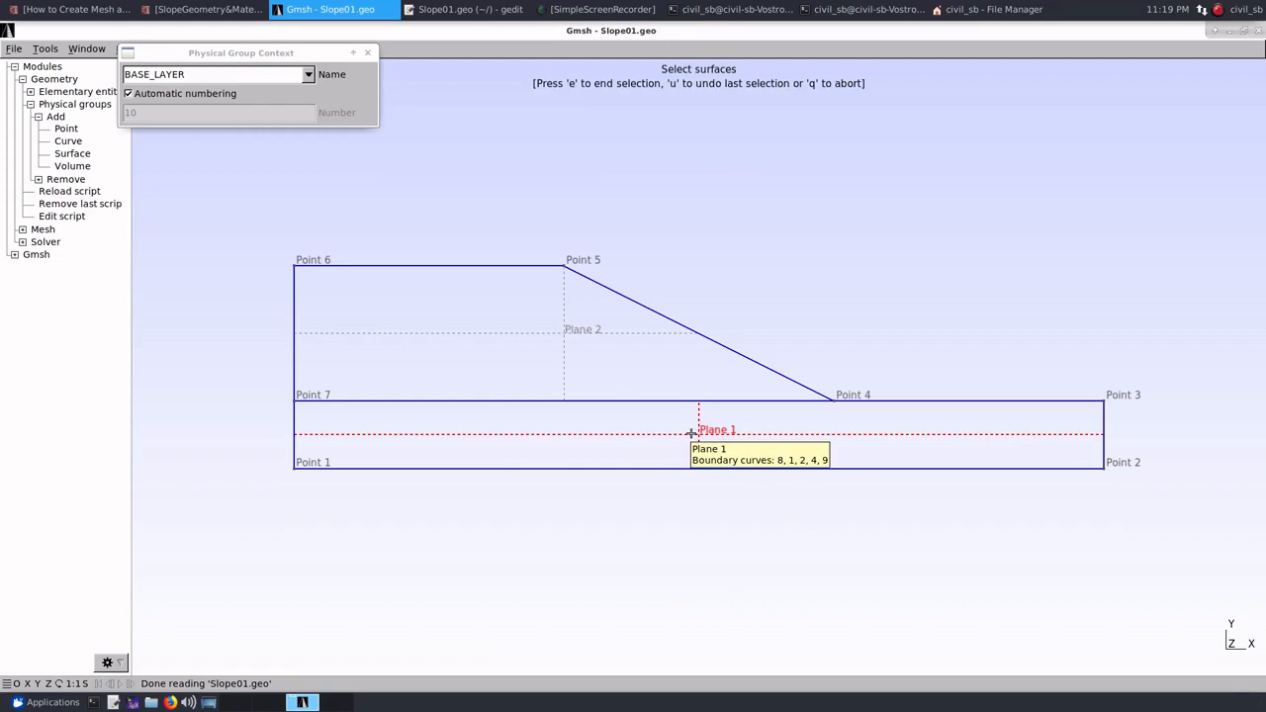
key("e")
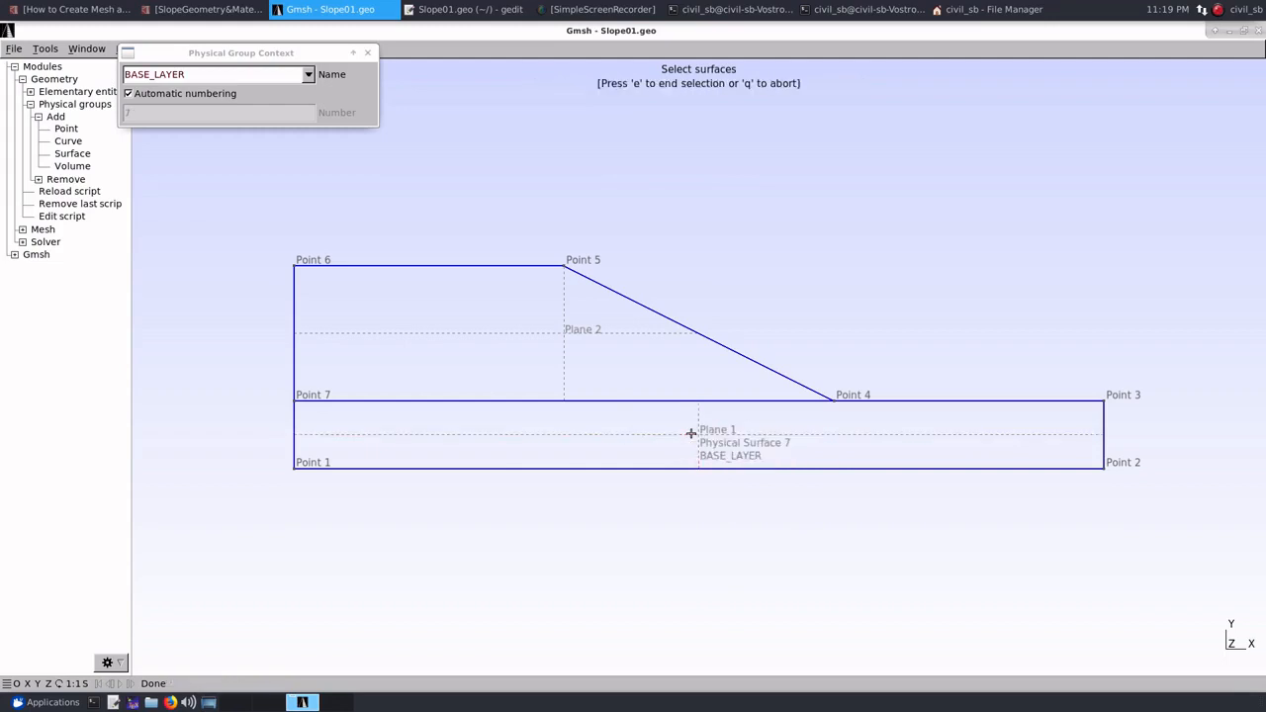
Create a physical surface group named TOP_LAYER from the plane surface of the upper soil layer and end the selection
left_click(152, 74)
key("BackSpace")
key("BackSpace")
key("BackSpace")
key("BackSpace")
key("BackSpace")
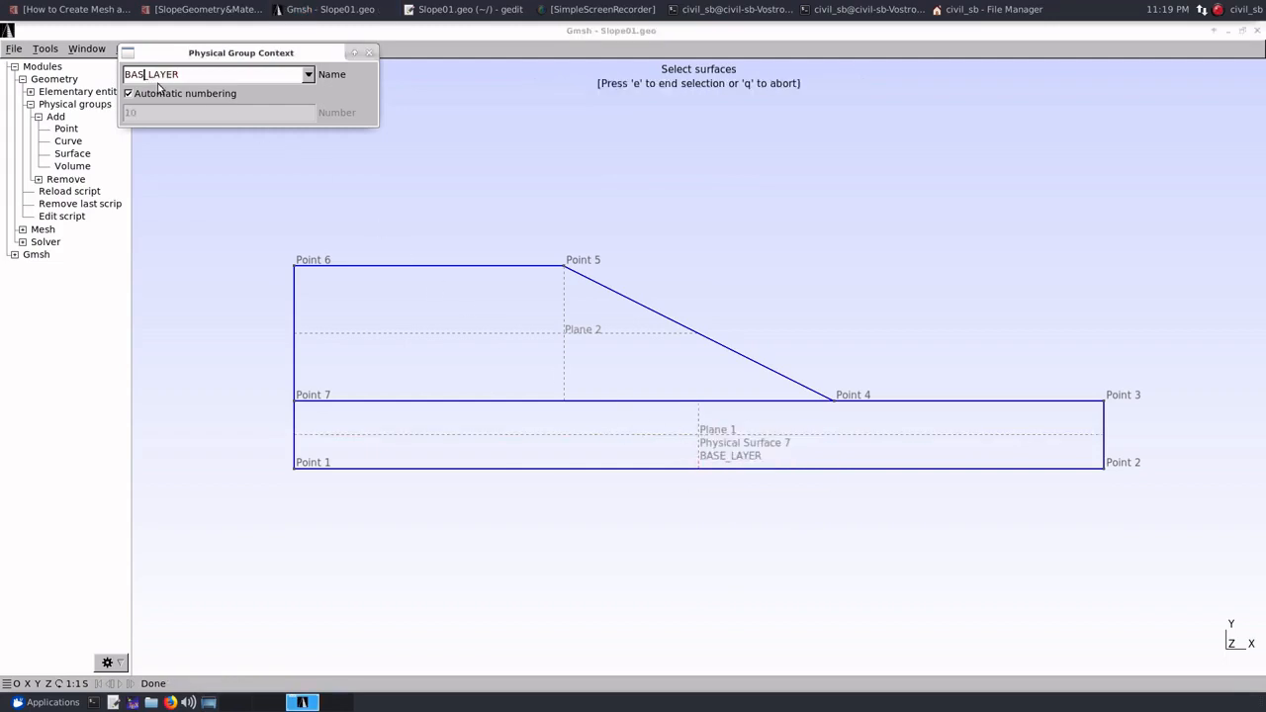
type("TOP_")
left_click(564, 334)
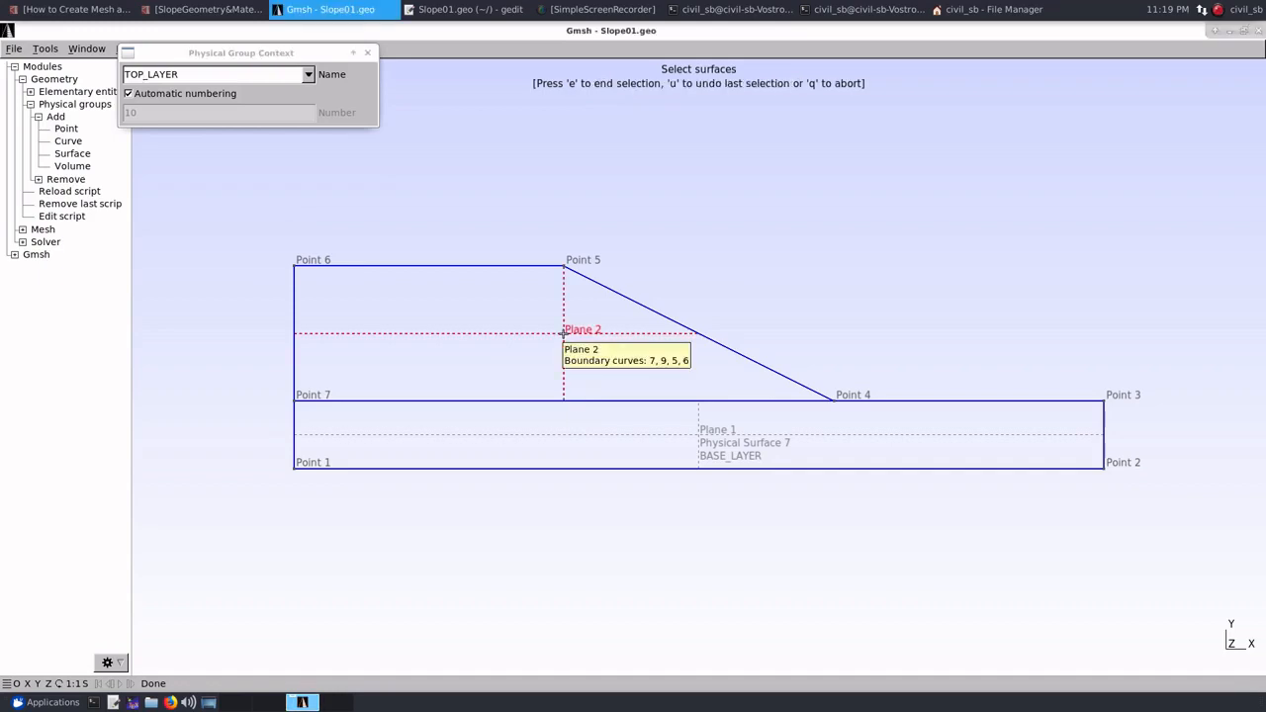
key("e")
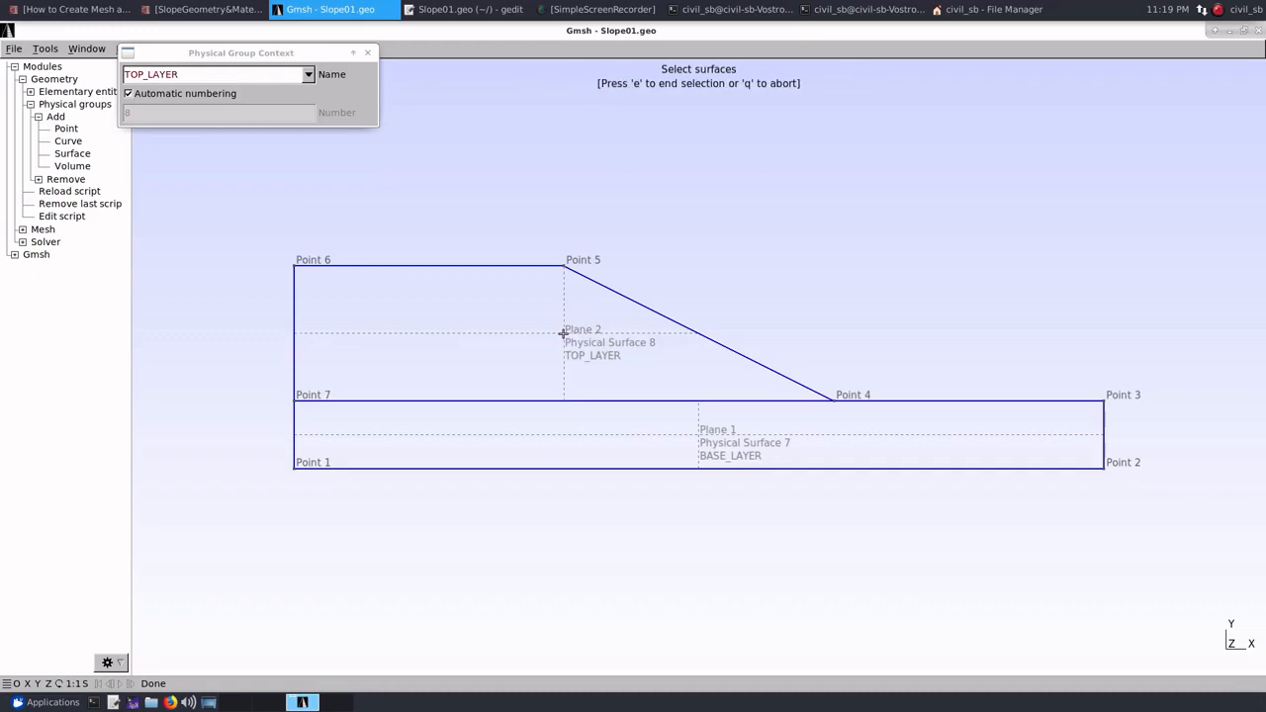
key("q")
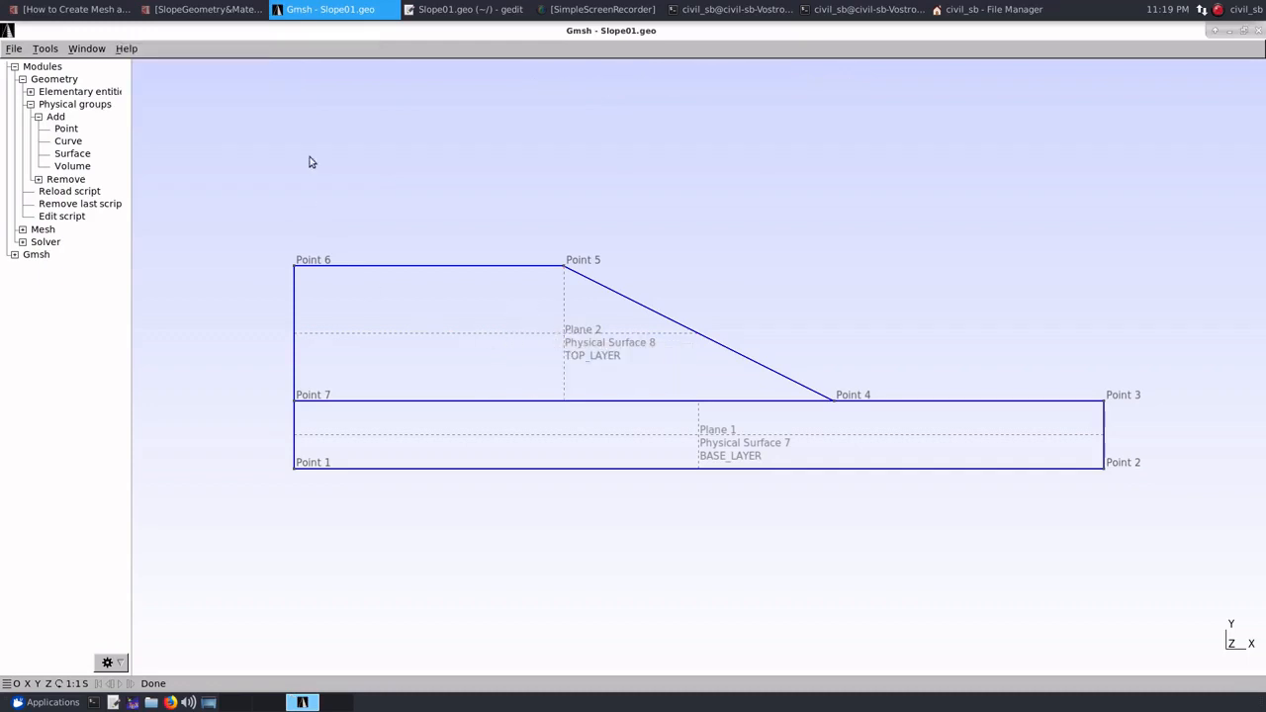
Reload the geometry script in Gmsh and check Slope01.geo in gedit for the new surface definitions
left_click(69, 192)
left_click(465, 12)
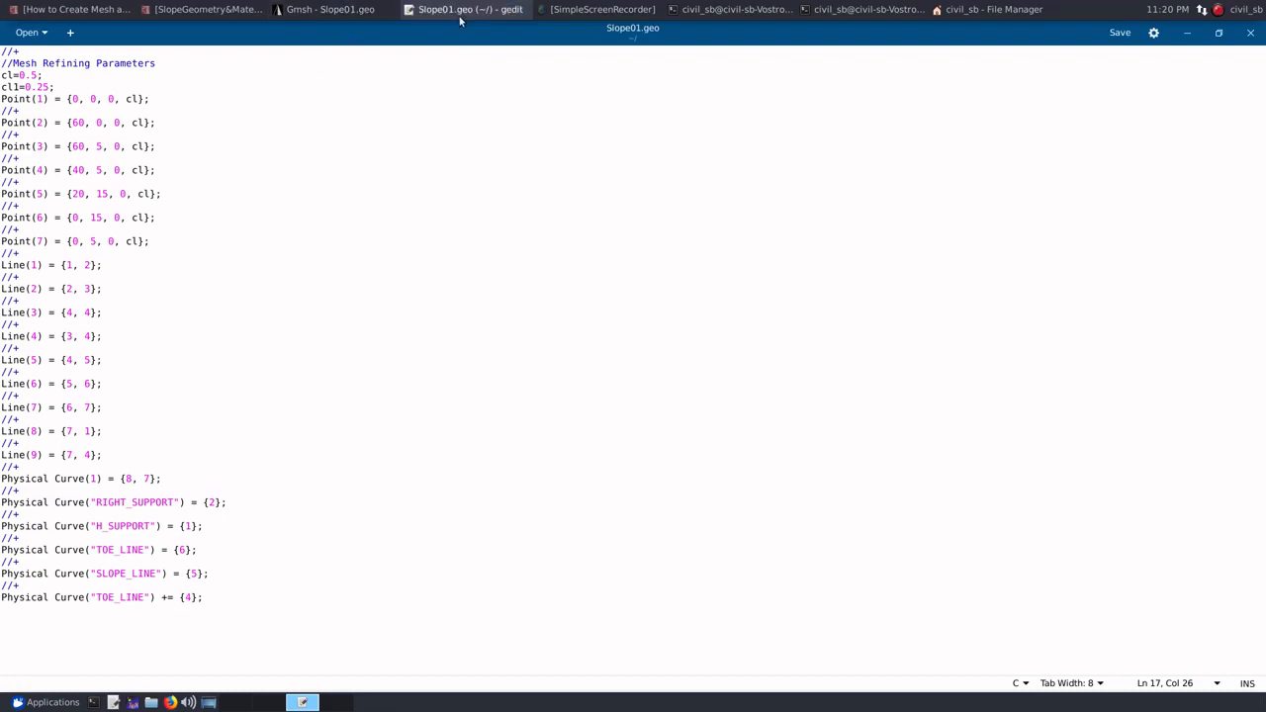
left_click(330, 12)
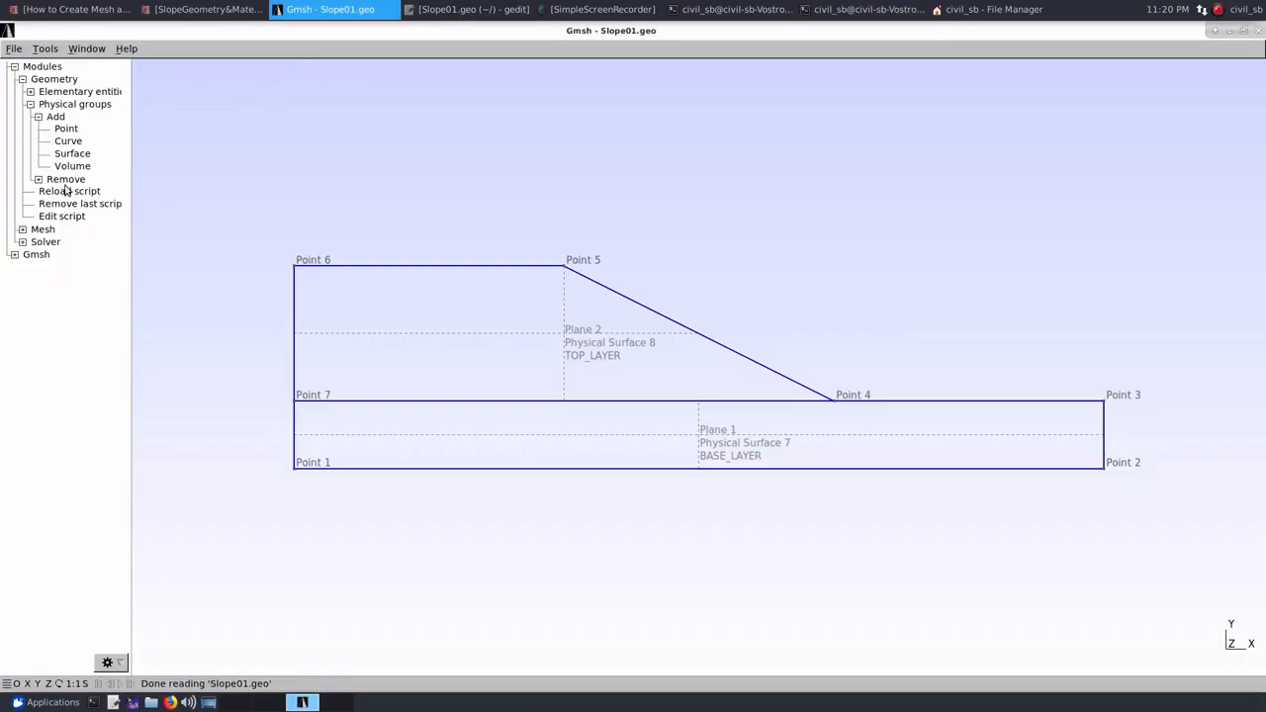
left_click(65, 192)
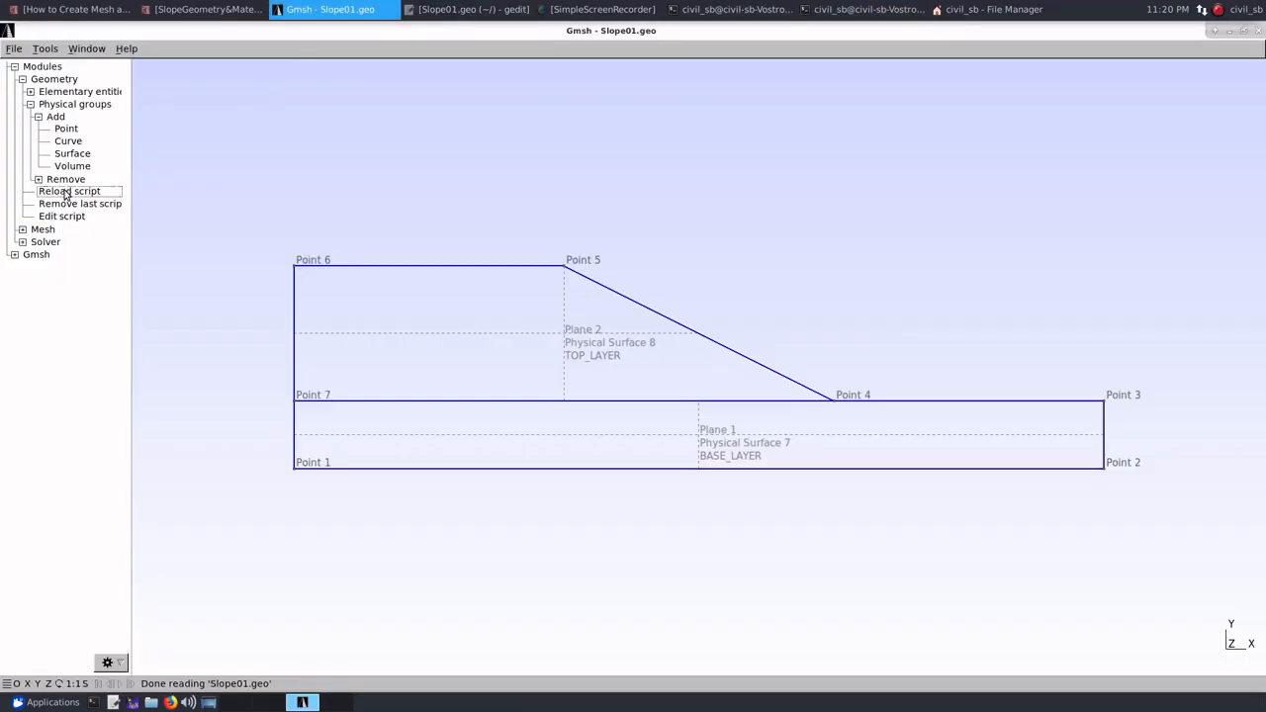
left_click(473, 10)
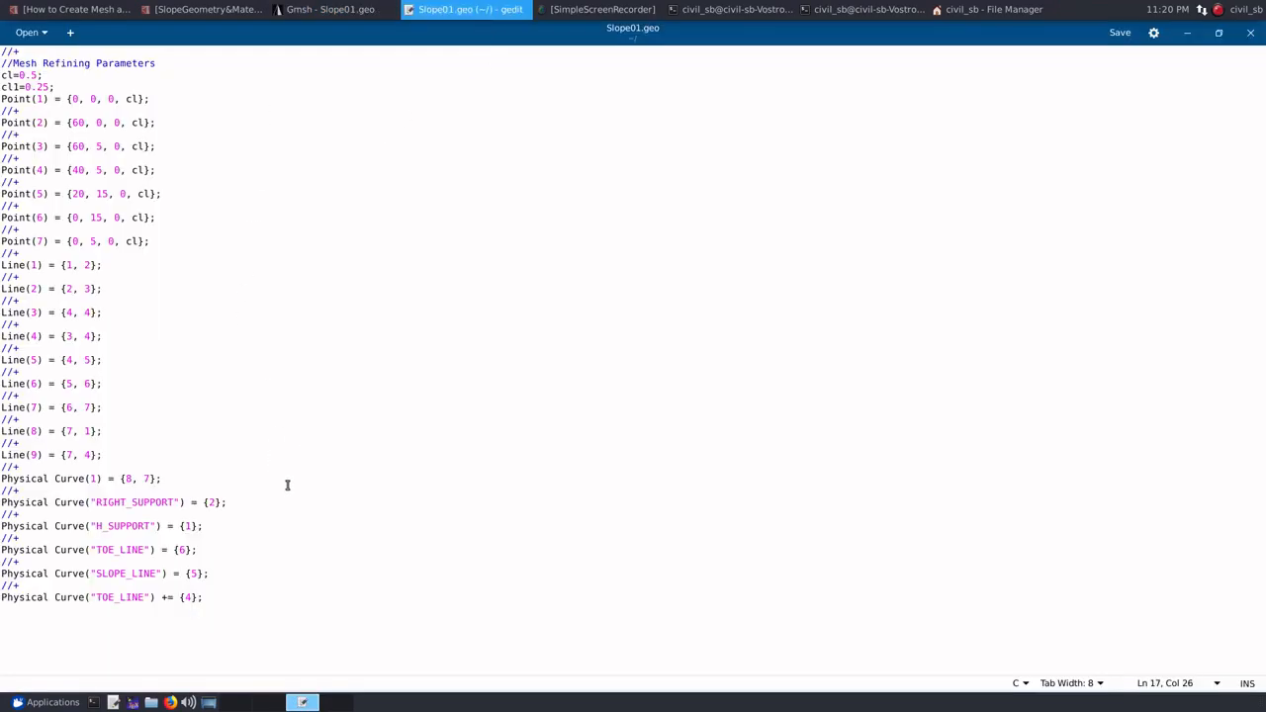
Cancel closing Slope01.geo in gedit, switch back to Gmsh and open the geometry script for editing
left_click(1250, 35)
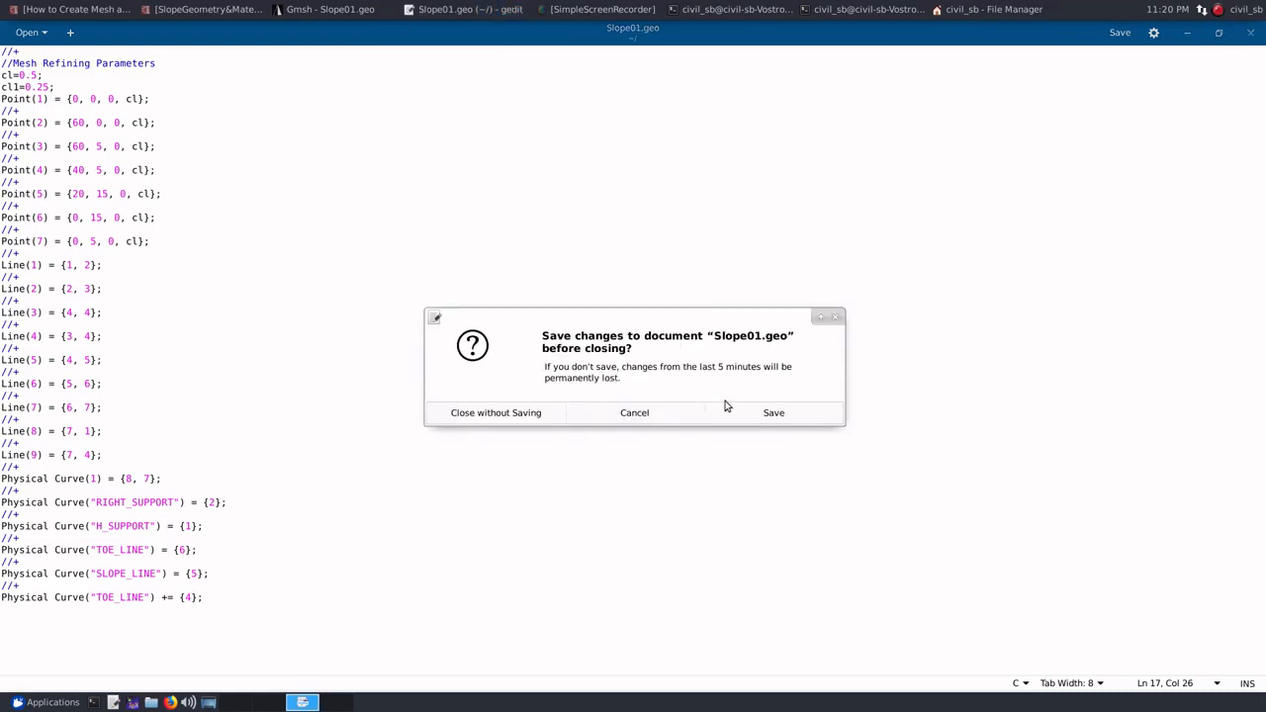
left_click(658, 413)
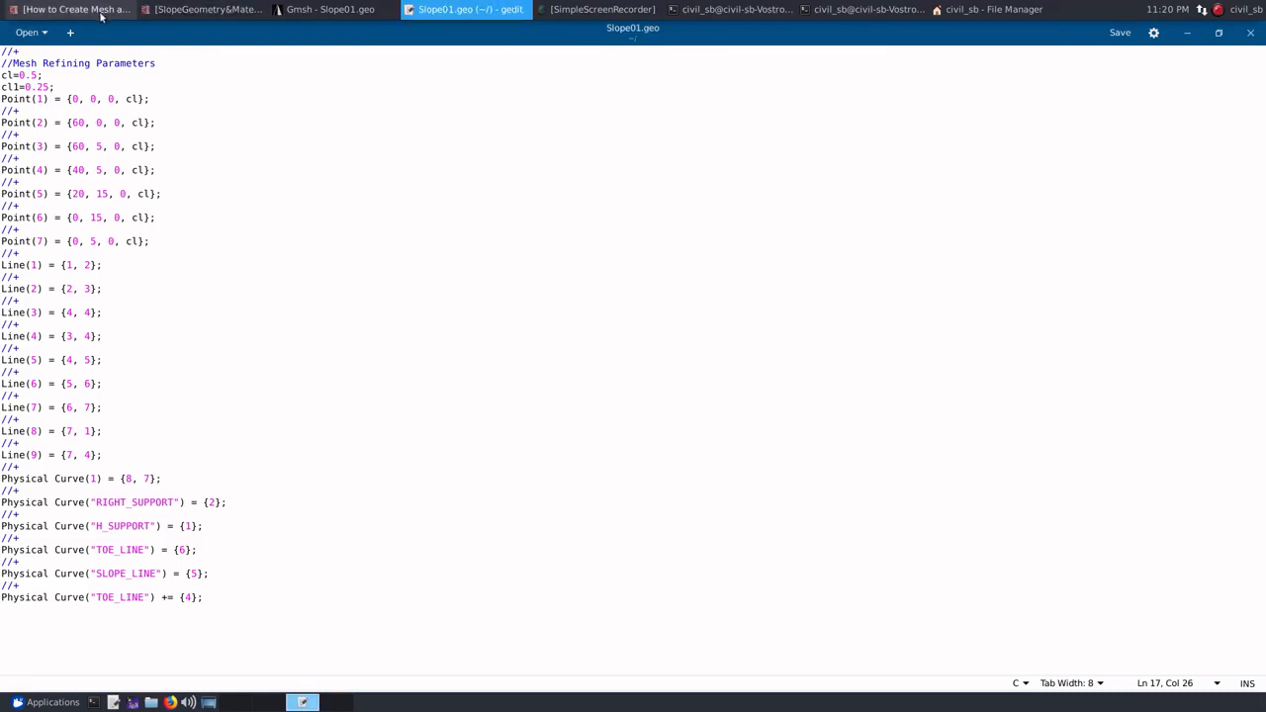
left_click(341, 9)
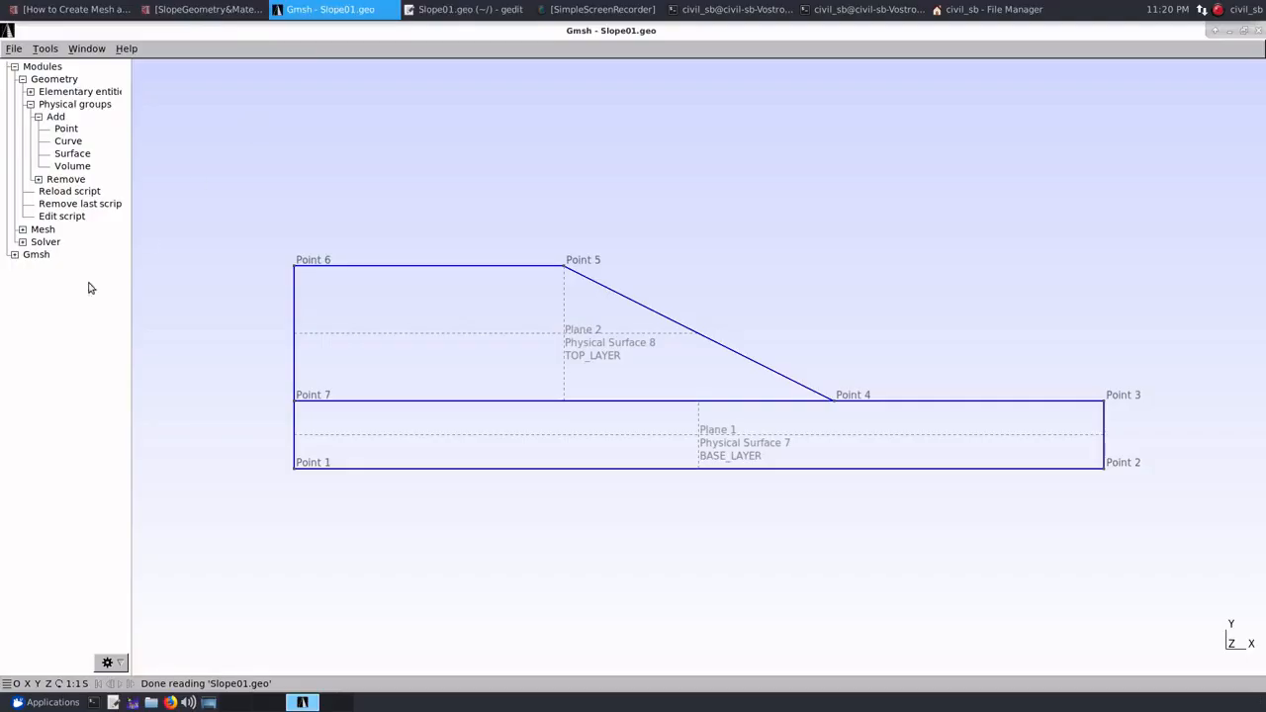
left_click(63, 217)
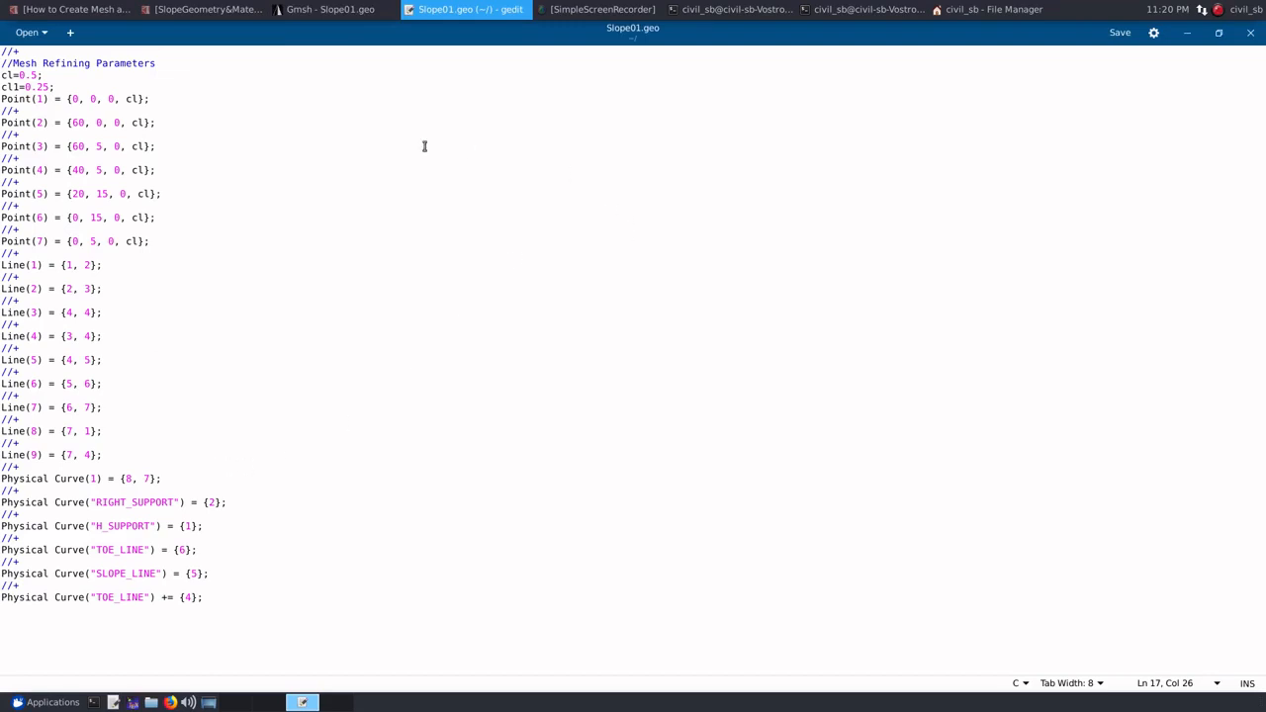
Reload the changed Slope01.geo in gedit and check its curve loops, plane surfaces and physical surface groups against the Gmsh model
left_click(318, 10)
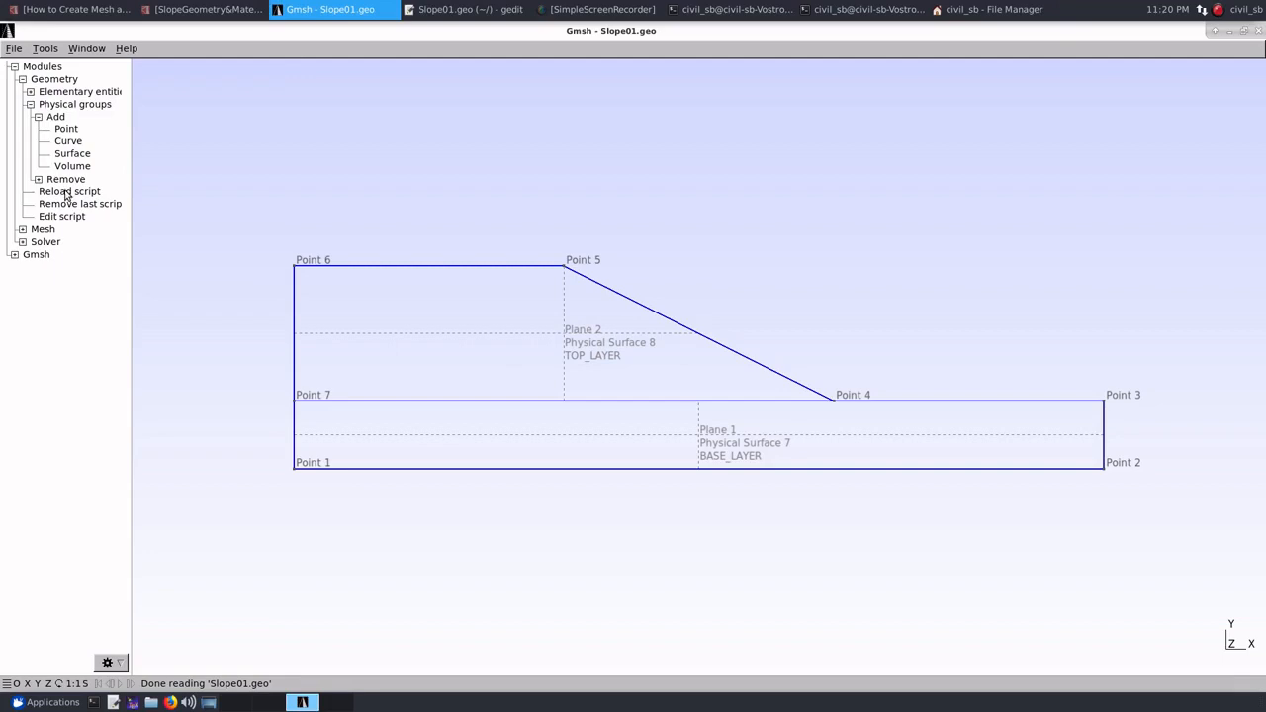
left_click(470, 9)
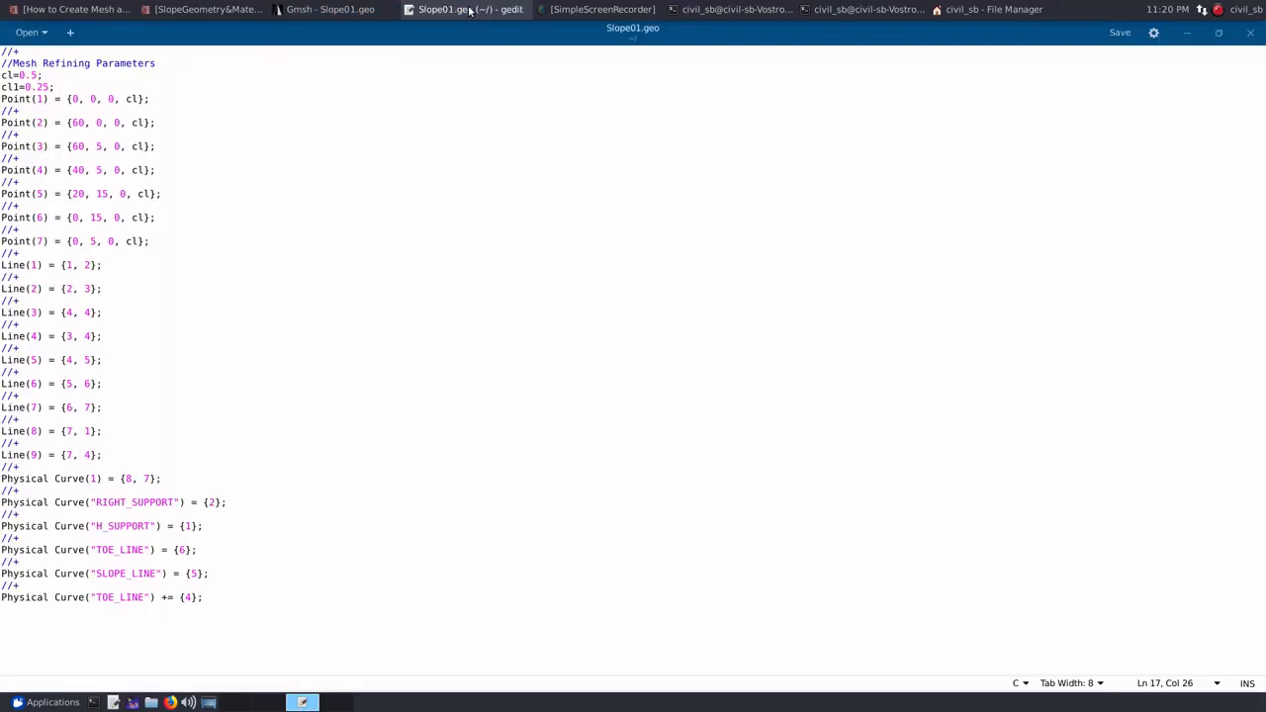
left_click(212, 596)
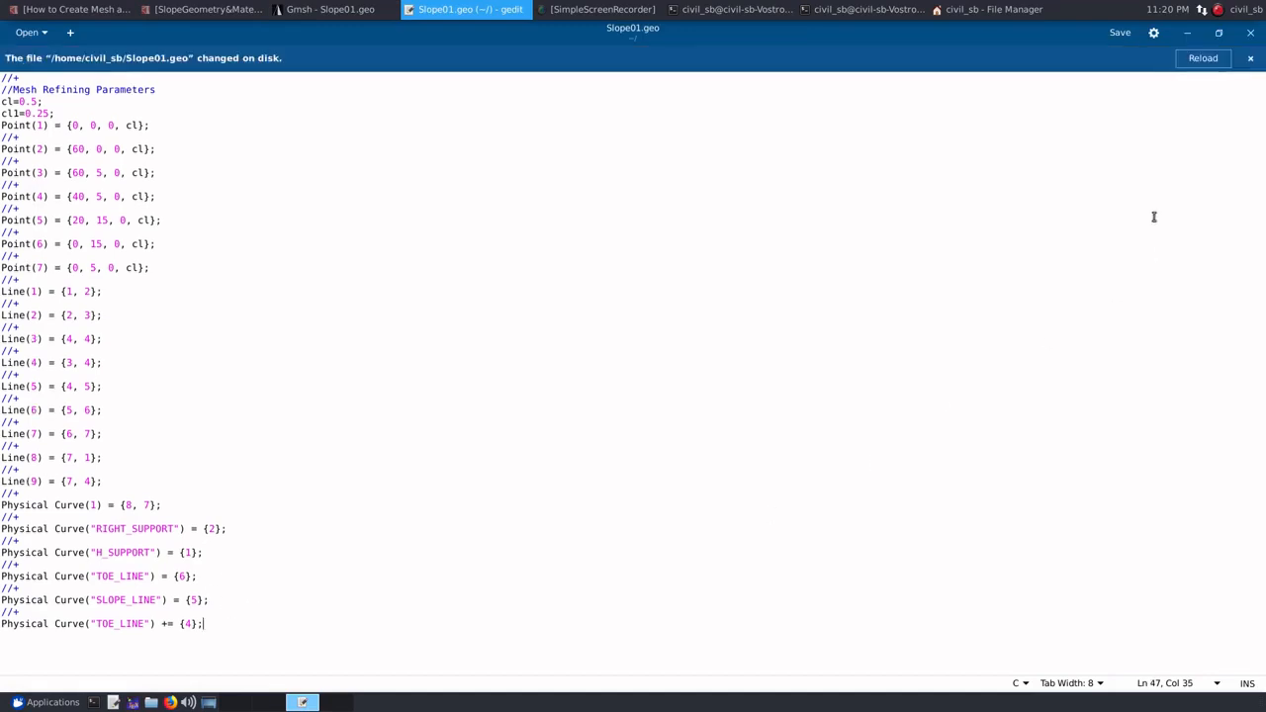
left_click(1193, 62)
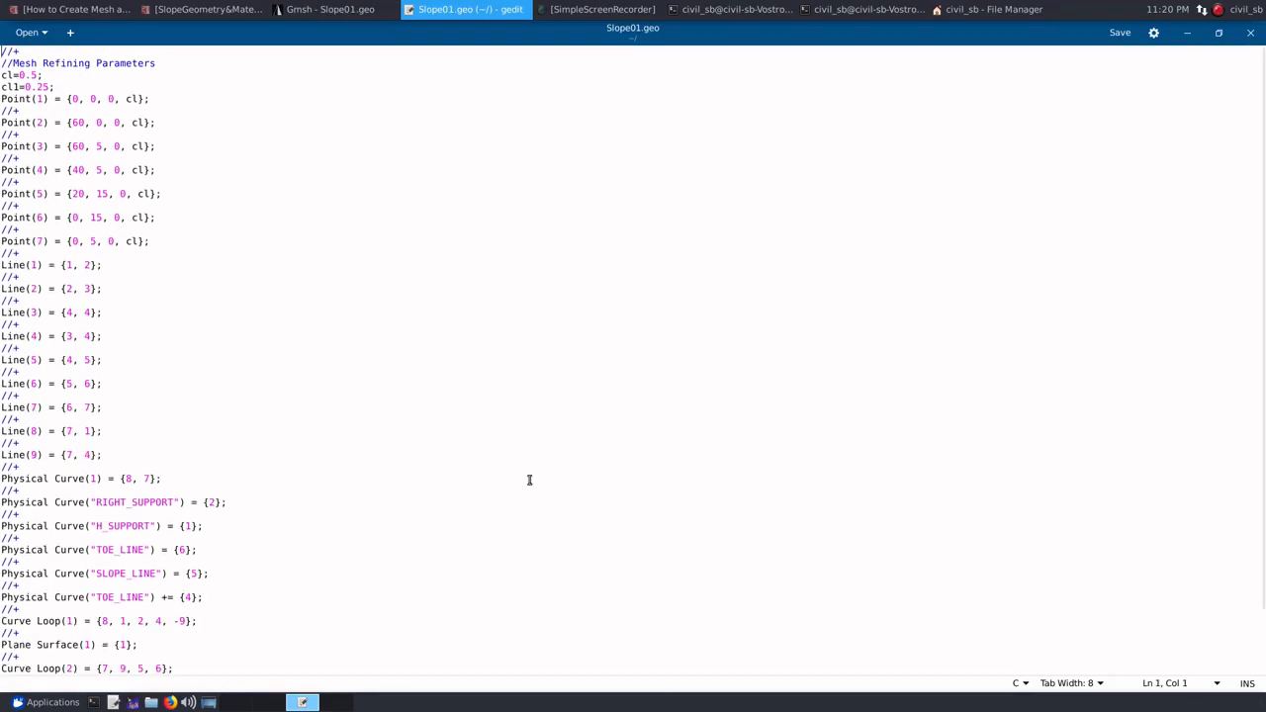
scroll(321, 619, "down", 2)
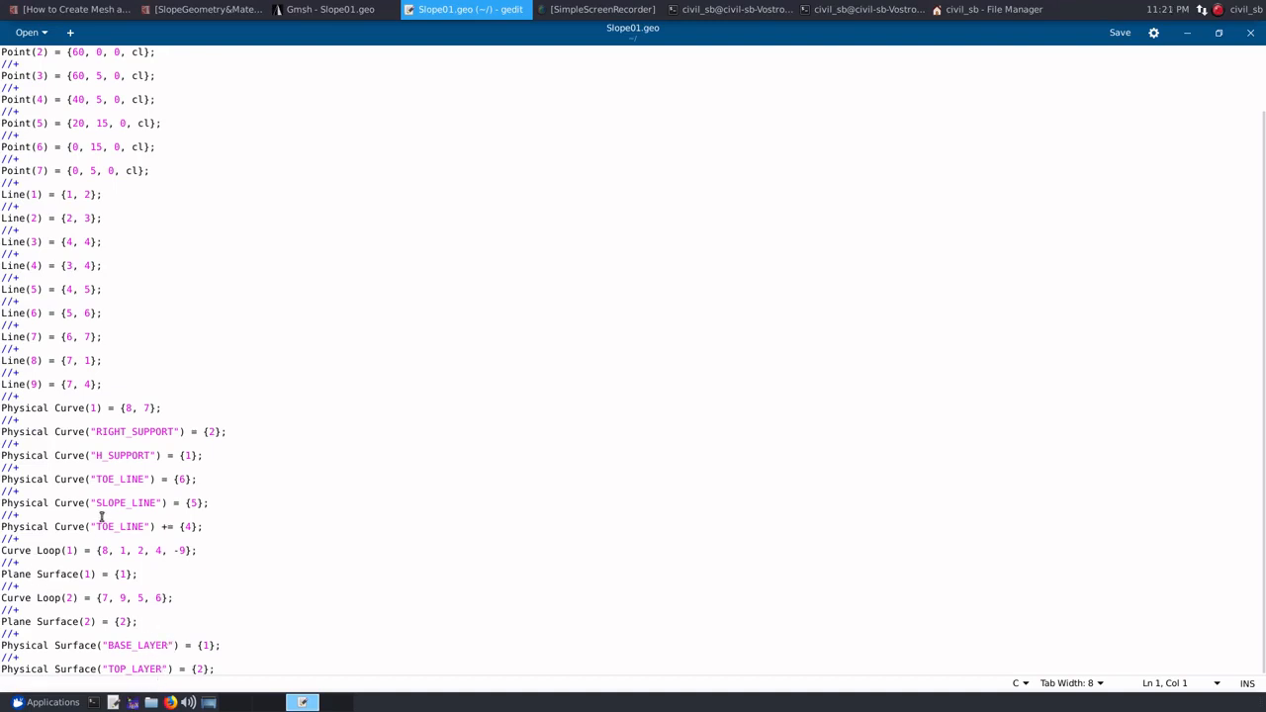
left_click(179, 599)
left_click(332, 9)
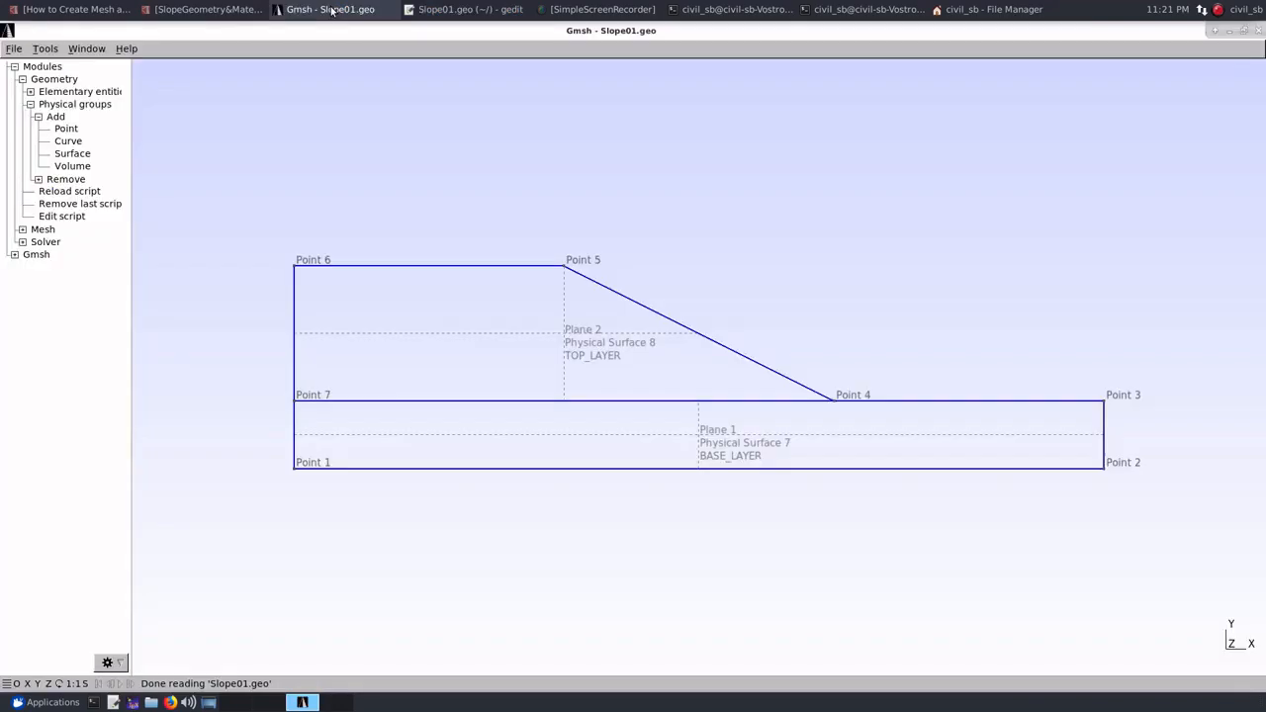
left_click(447, 12)
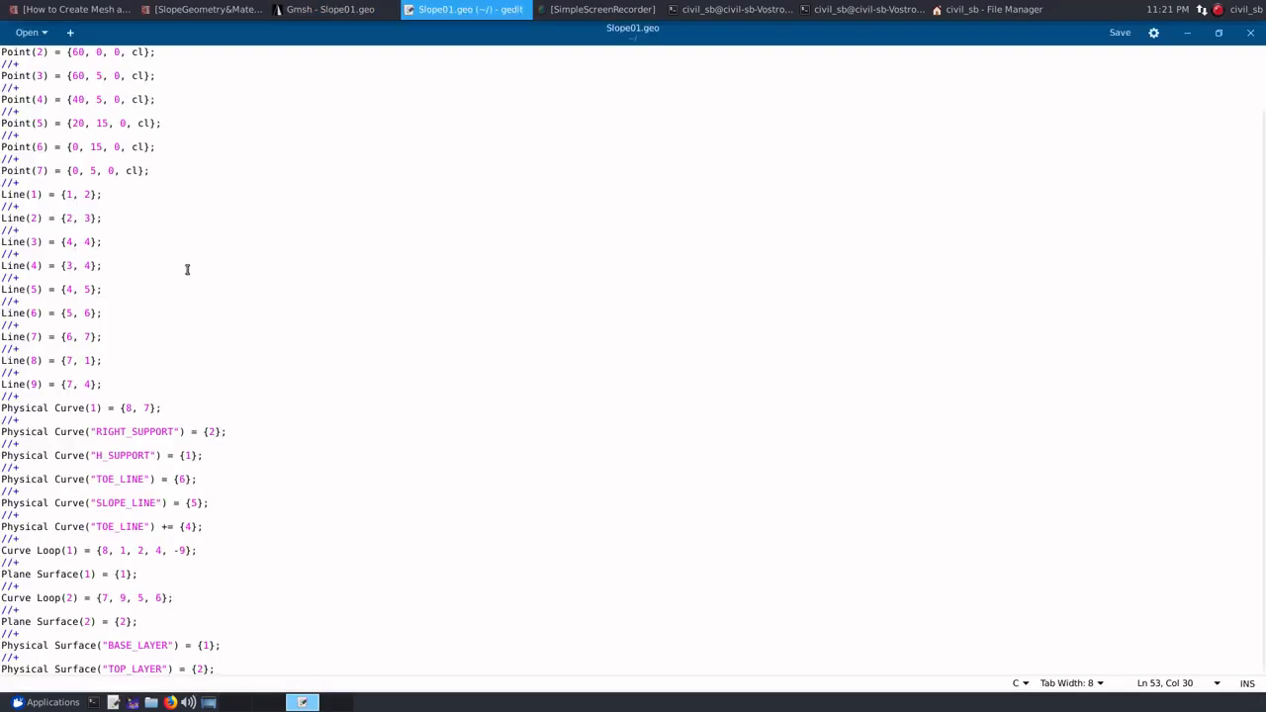
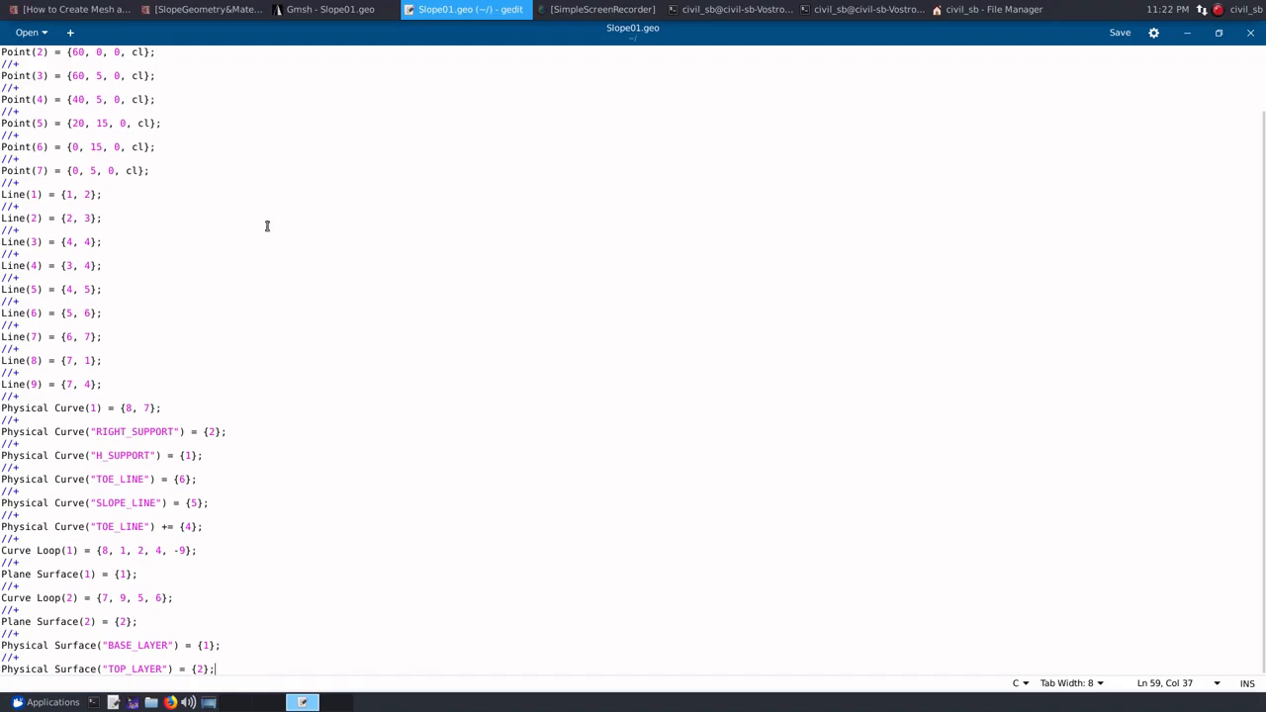
Switch to Gmsh and generate the 2D mesh of the two-layer slope
left_click(308, 10)
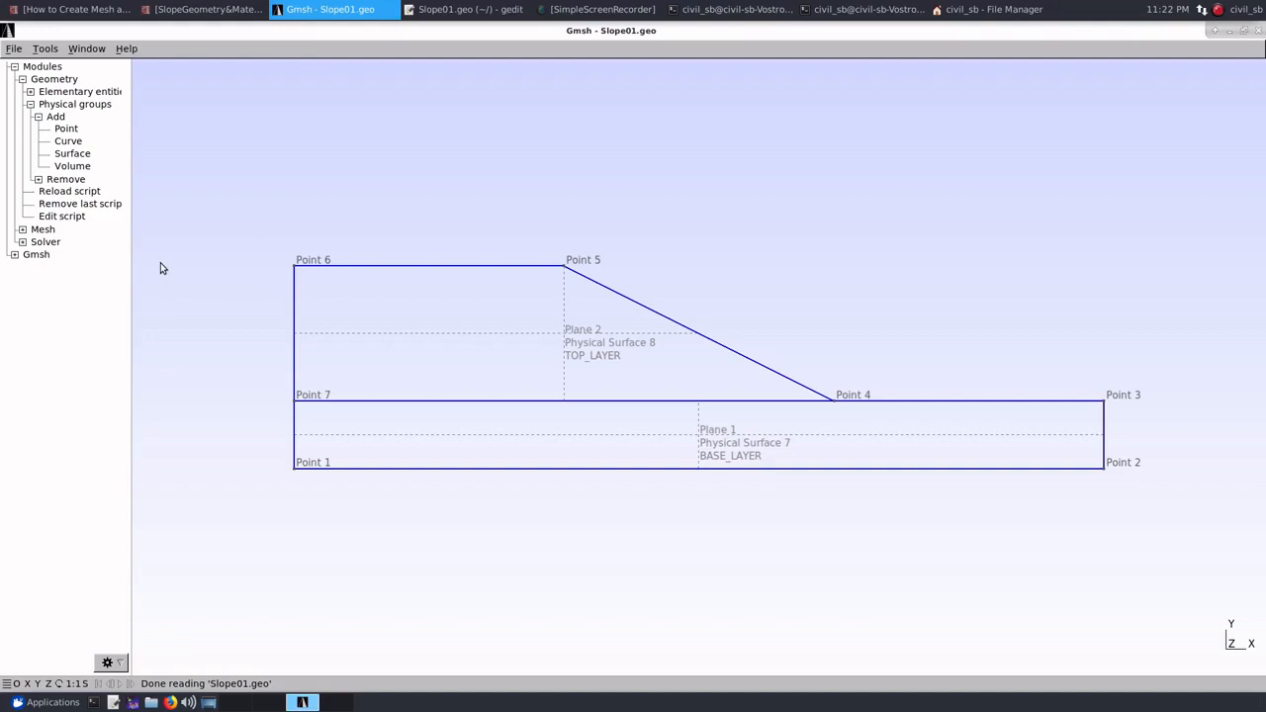
left_click(22, 80)
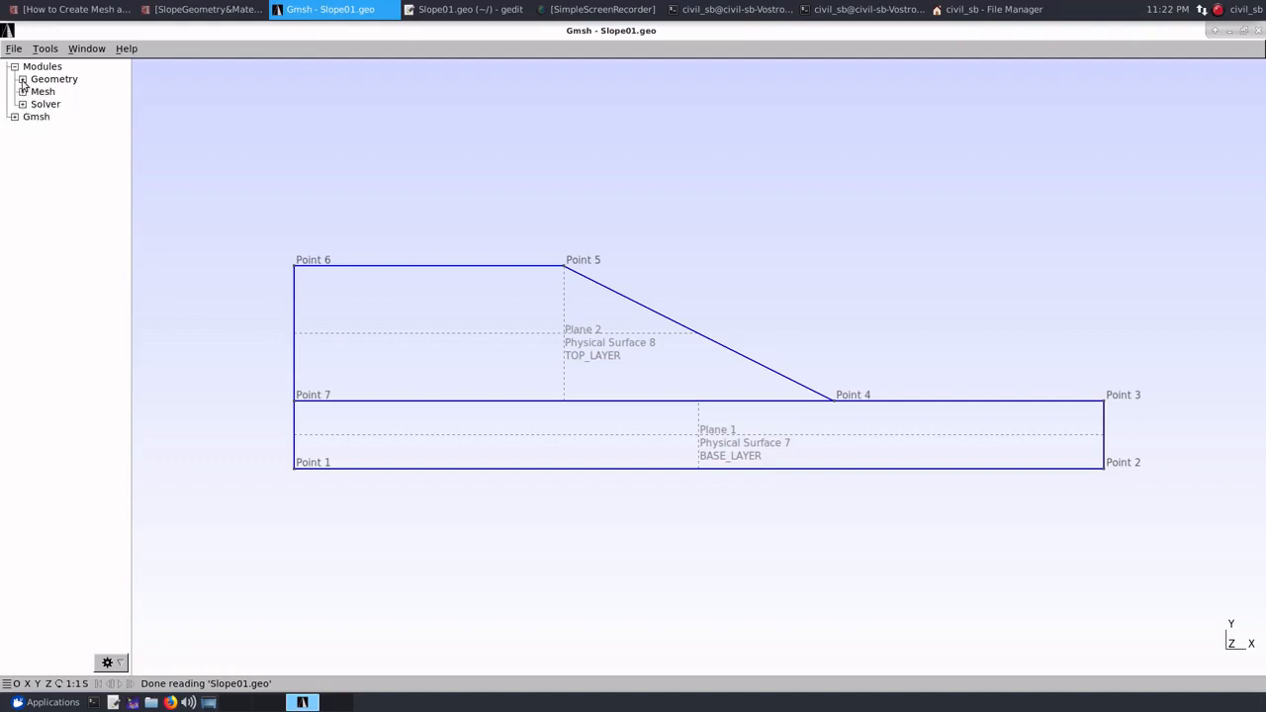
left_click(22, 91)
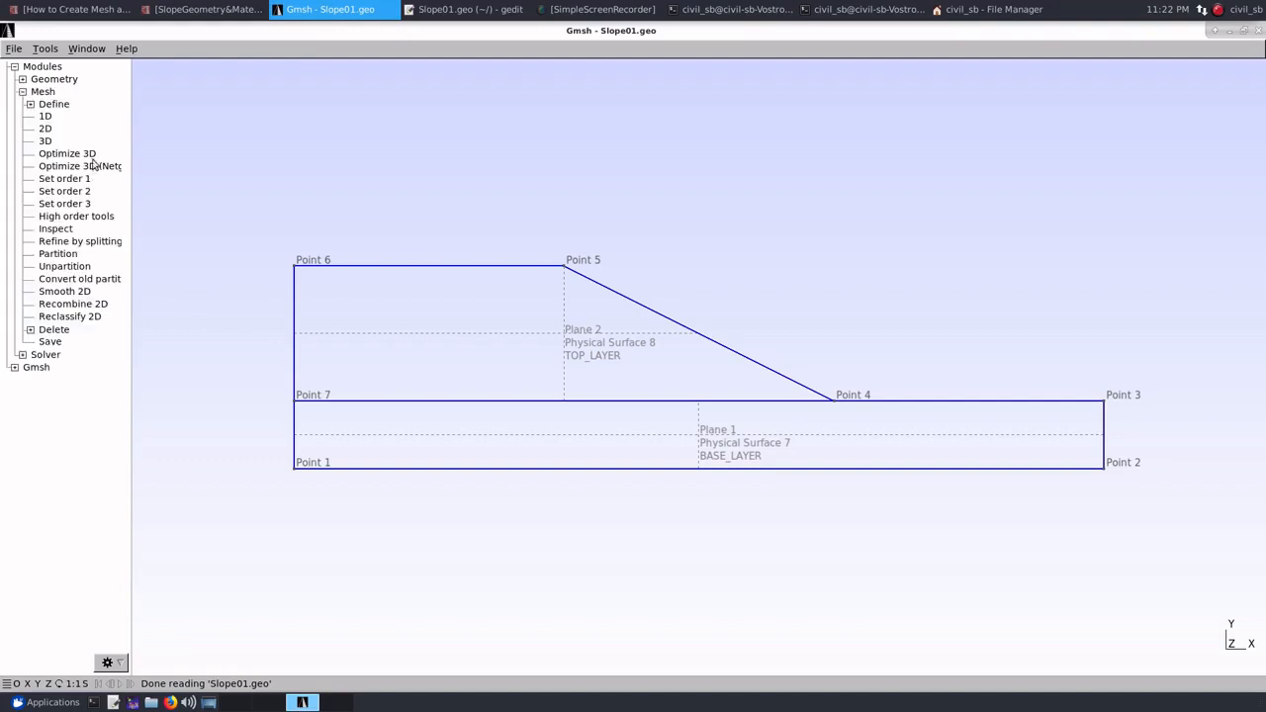
left_click(45, 130)
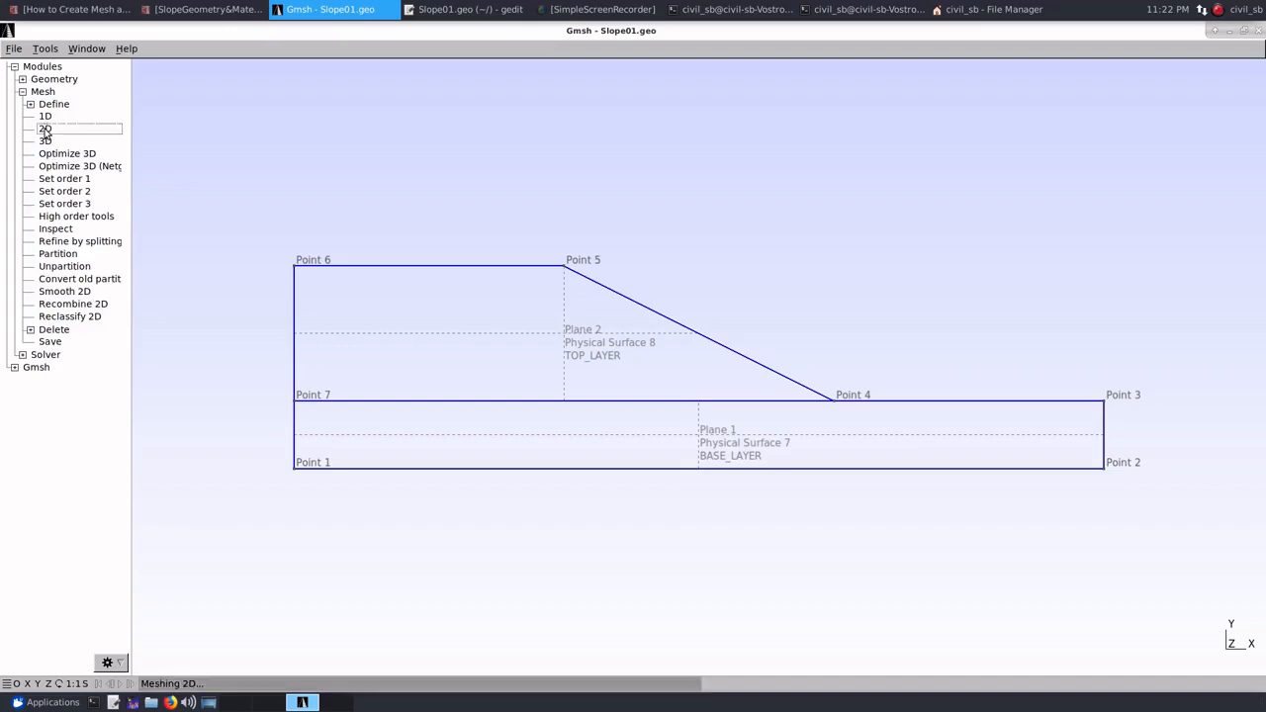
Examine the 2D mesh in both soil layers and identify the crest, layer interface and side boundary lines
scroll(536, 405, "up", 5)
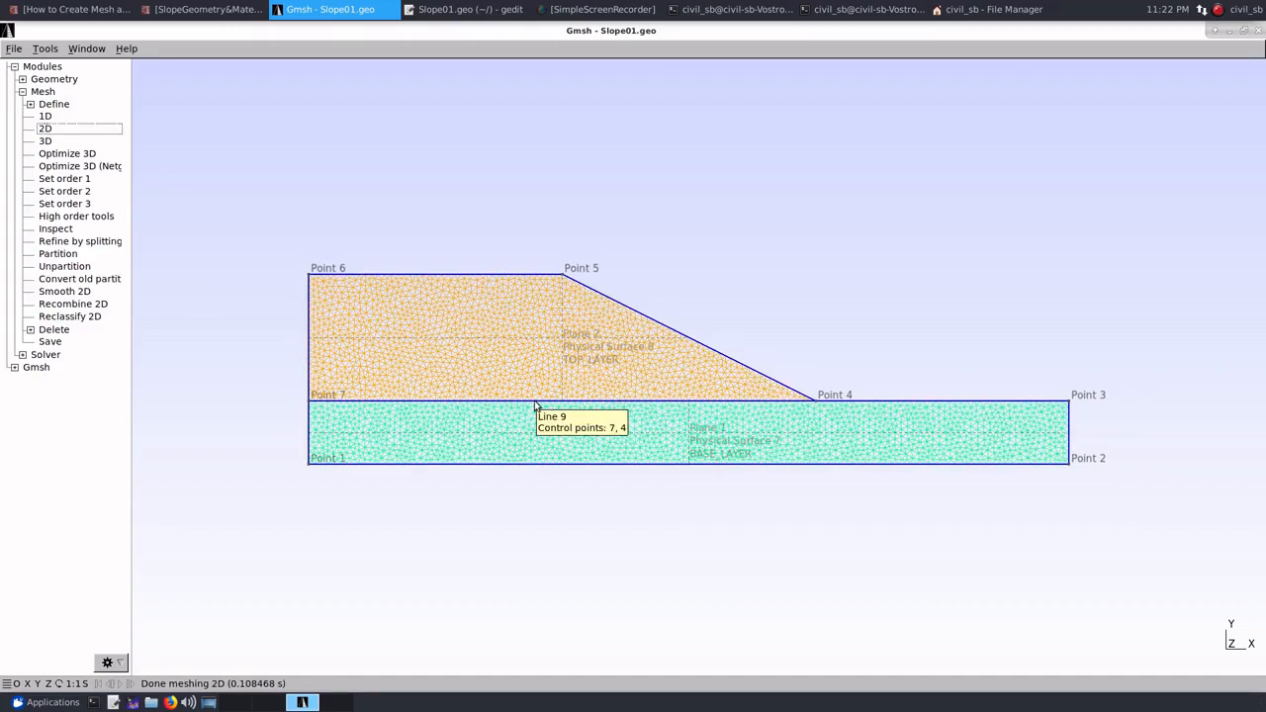
scroll(531, 420, "up", 3)
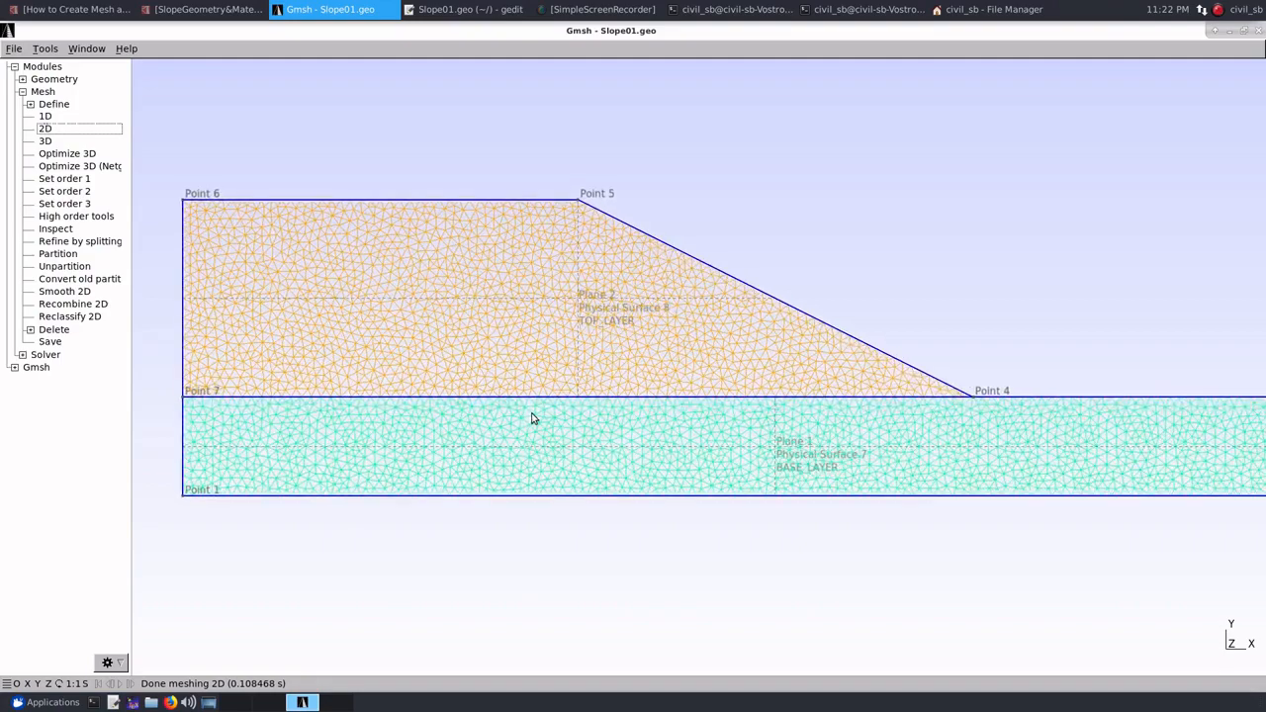
scroll(531, 418, "up", 4)
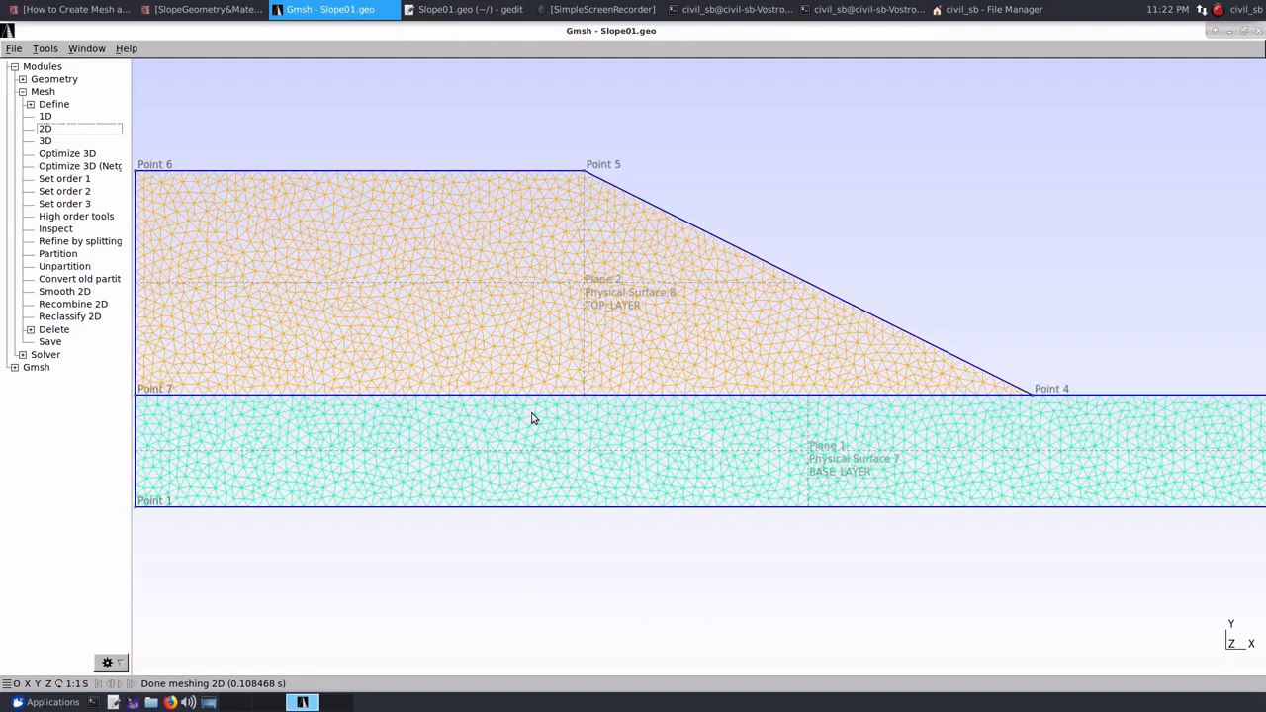
scroll(531, 418, "down", 5)
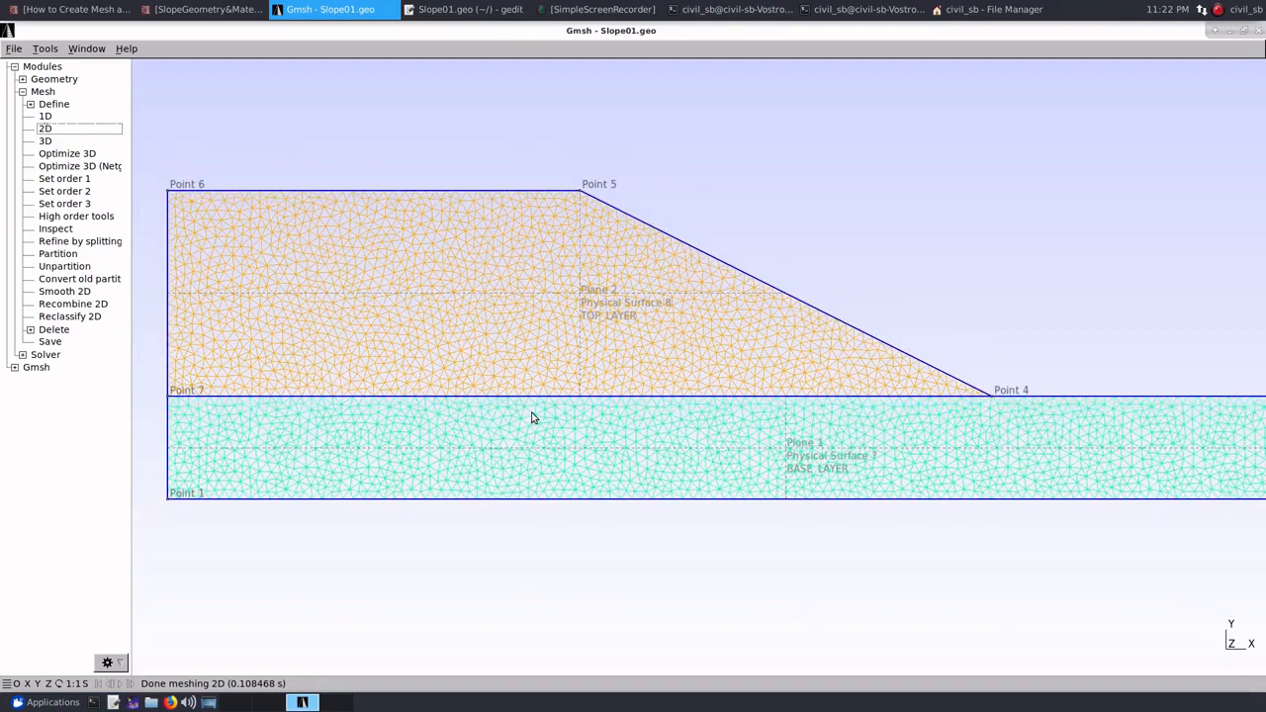
scroll(531, 418, "down", 1)
scroll(531, 418, "up", 4)
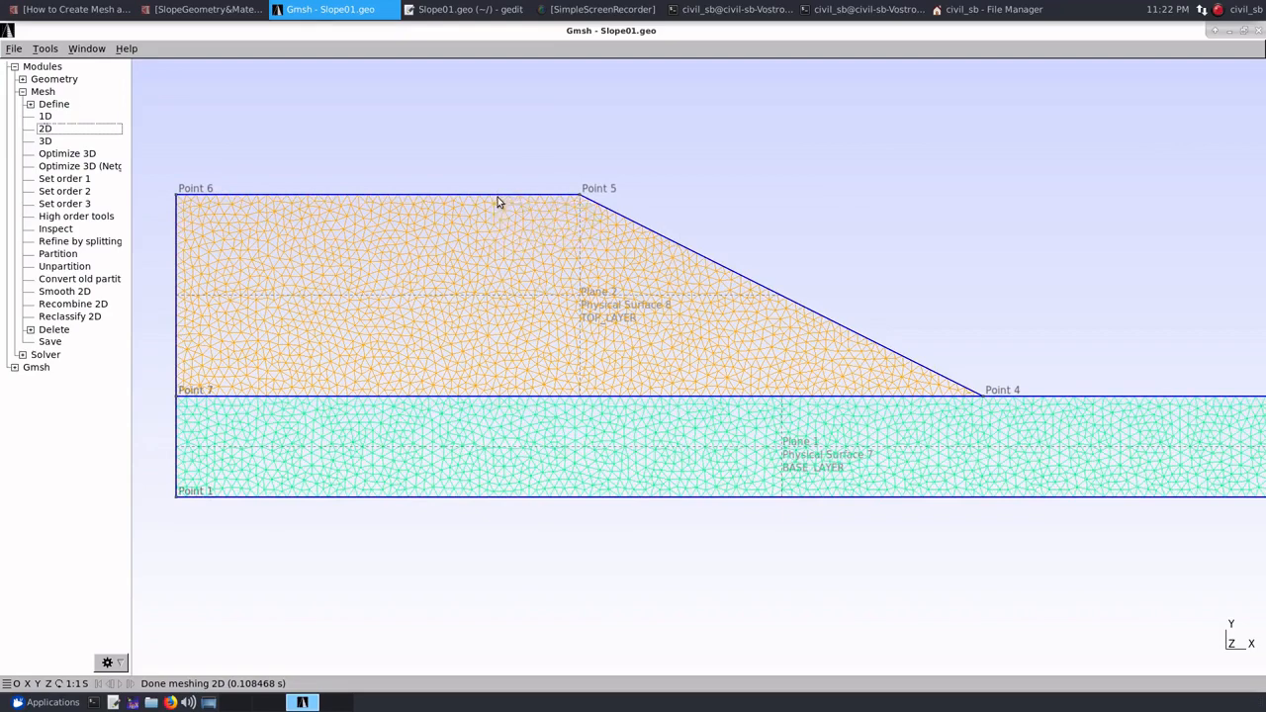
mouse_move(498, 198)
mouse_move(771, 396)
mouse_move(440, 399)
mouse_move(390, 401)
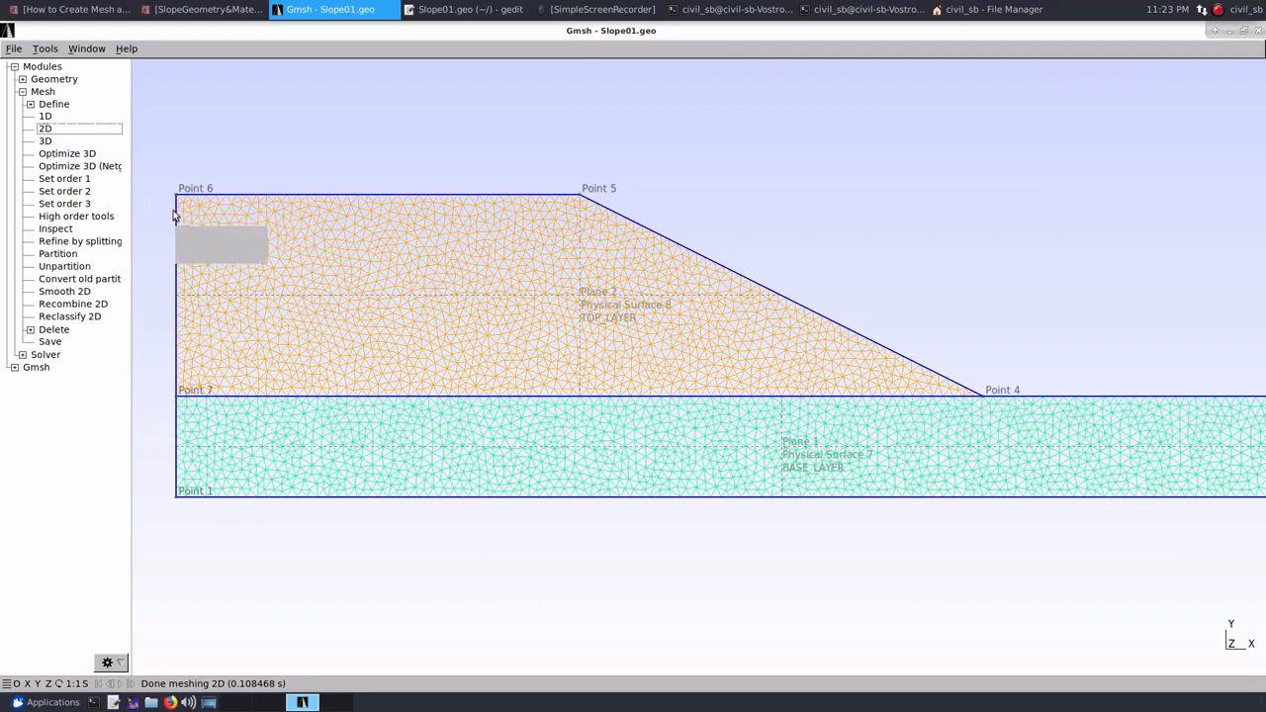
mouse_move(176, 201)
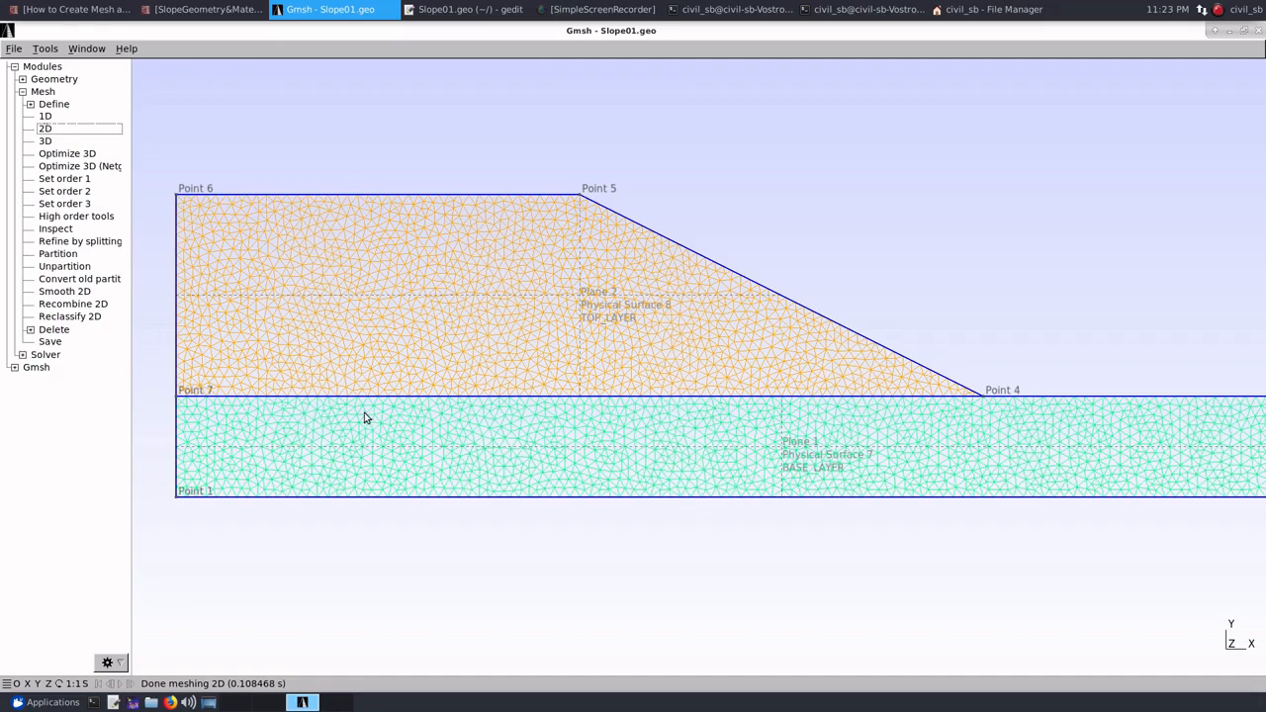
Try refining the mesh by splitting, and discard the refinement by reloading the geometry script
left_click(90, 243)
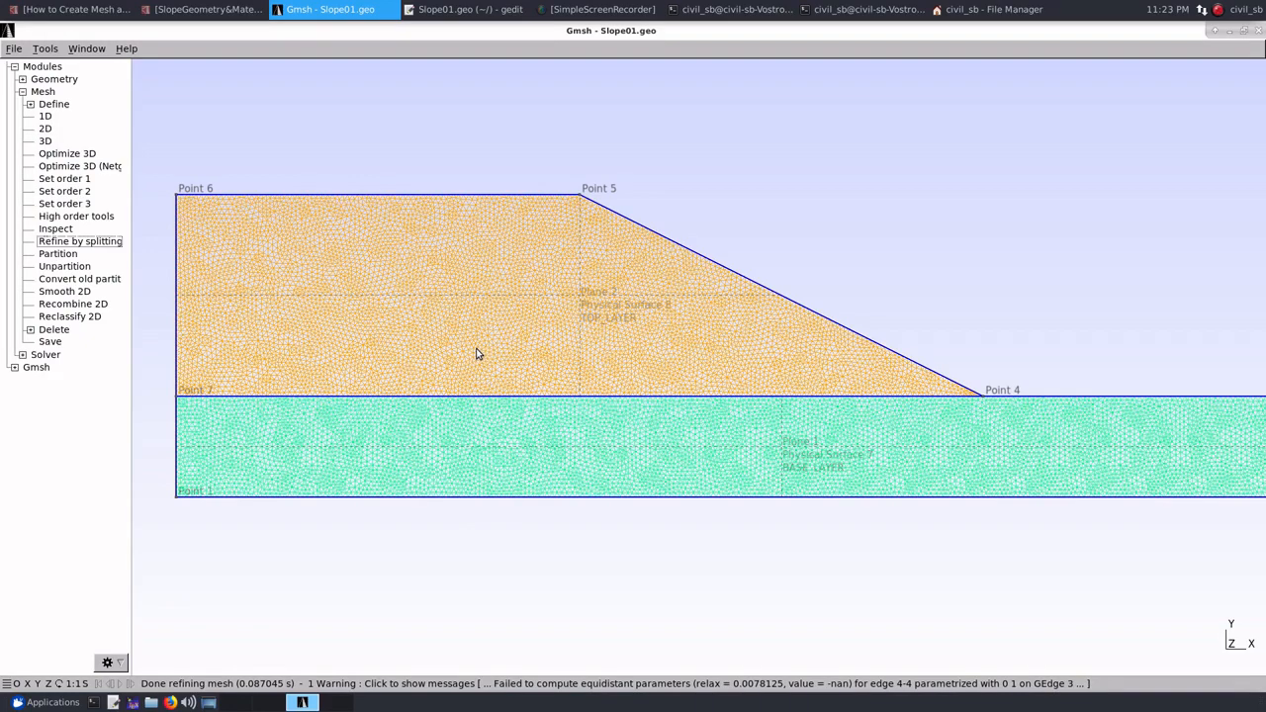
left_click(22, 92)
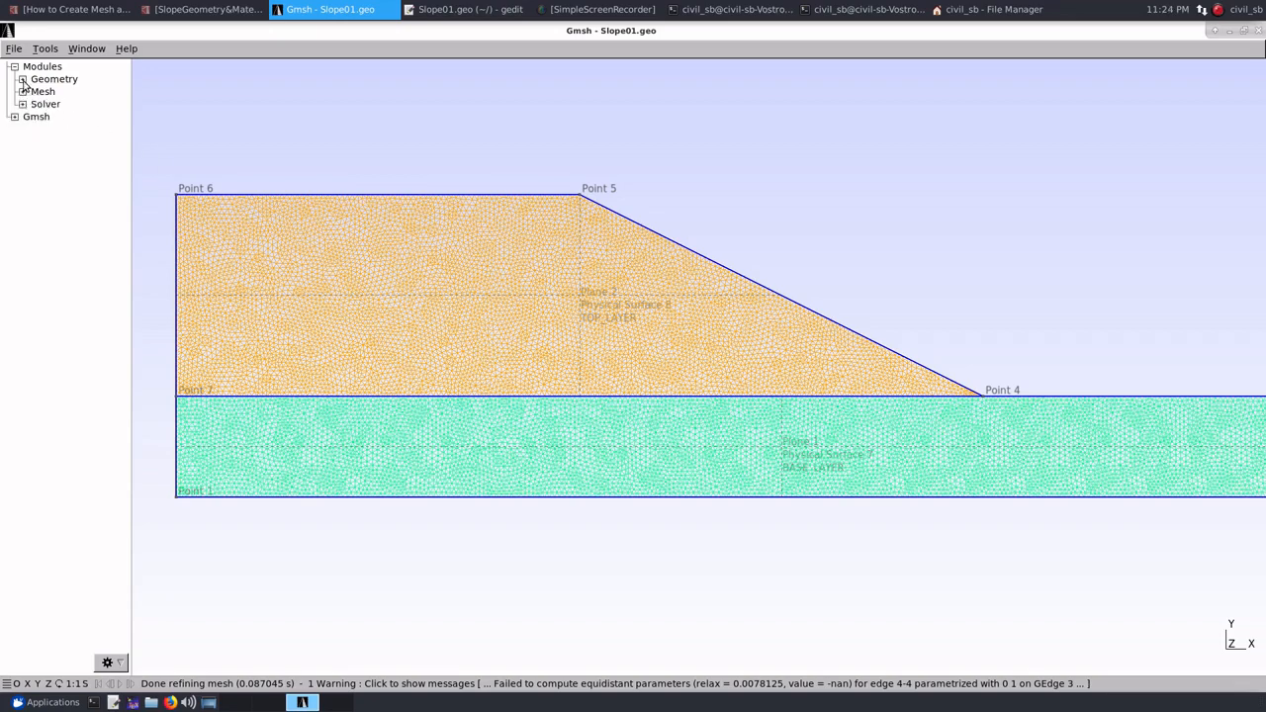
left_click(21, 80)
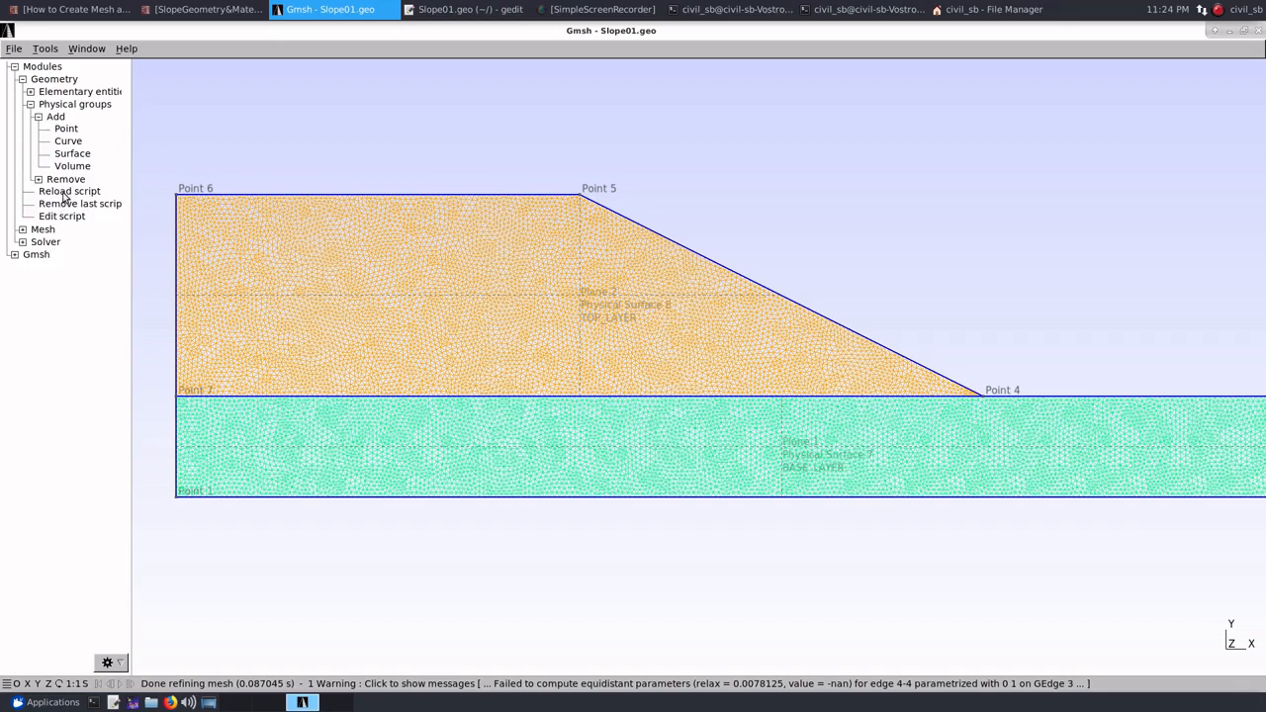
left_click(68, 191)
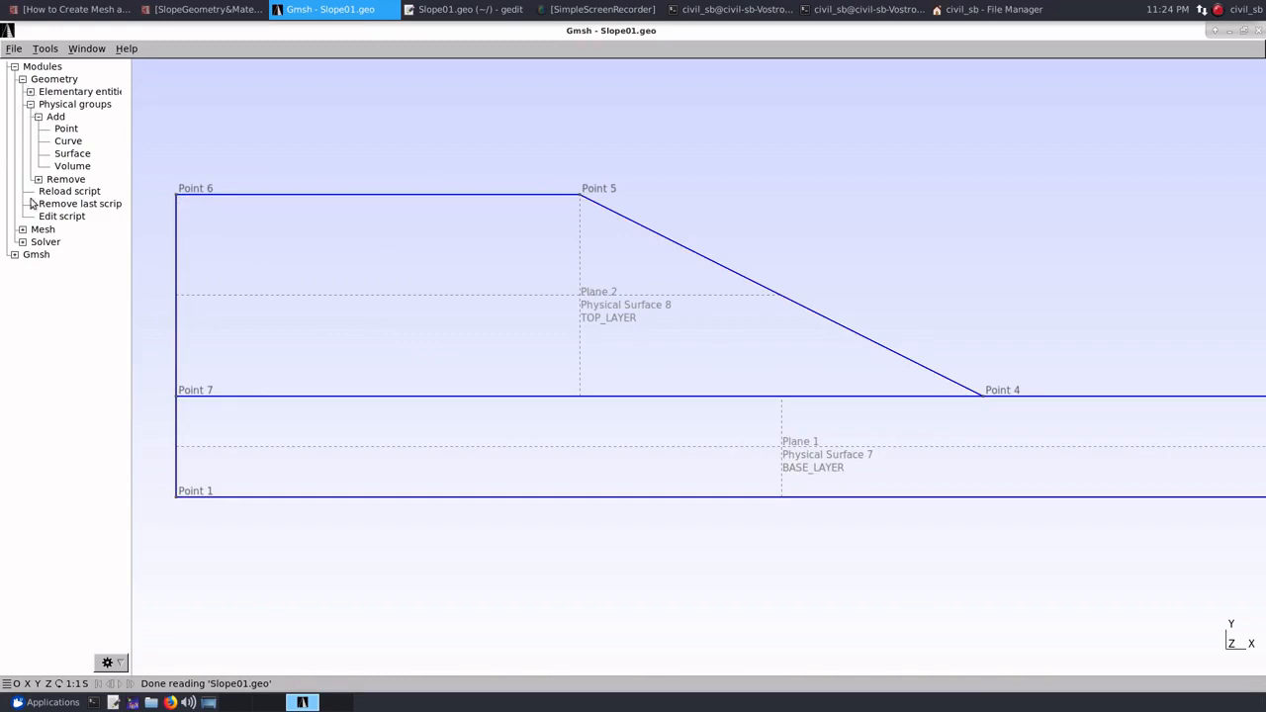
Generate the 2D mesh again from the reloaded geometry and view the whole slope
left_click(22, 229)
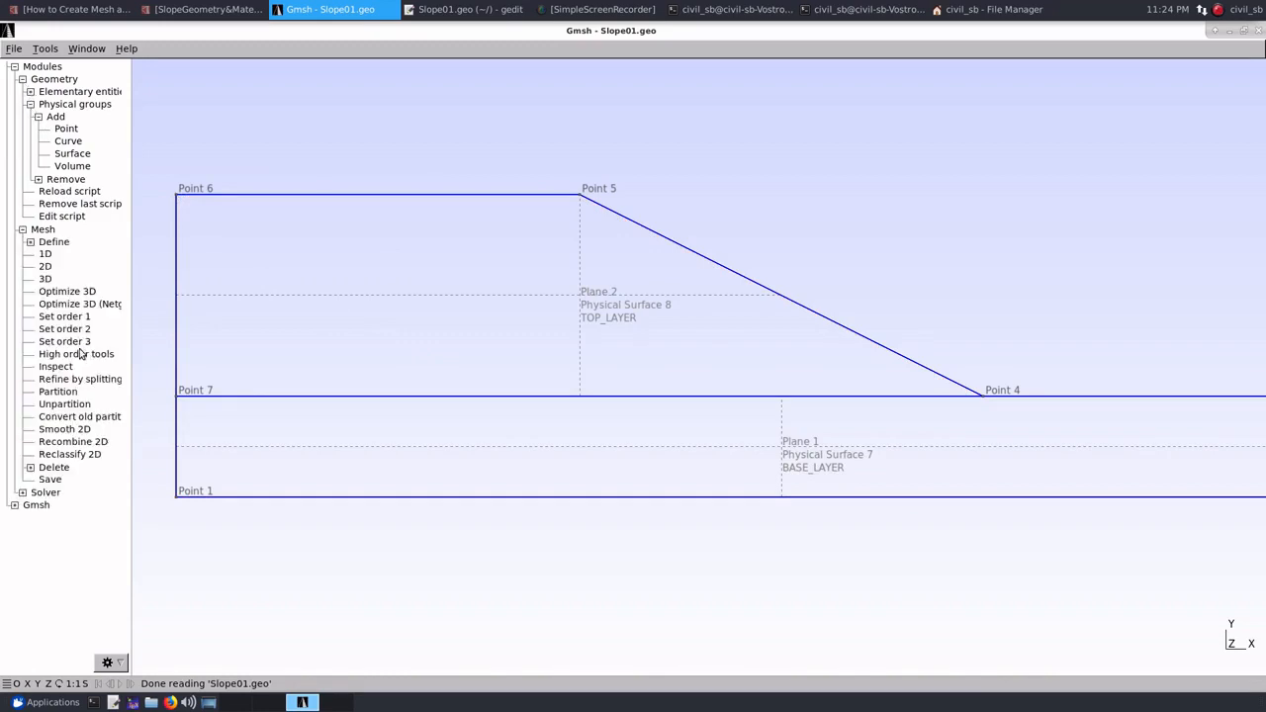
left_click(46, 268)
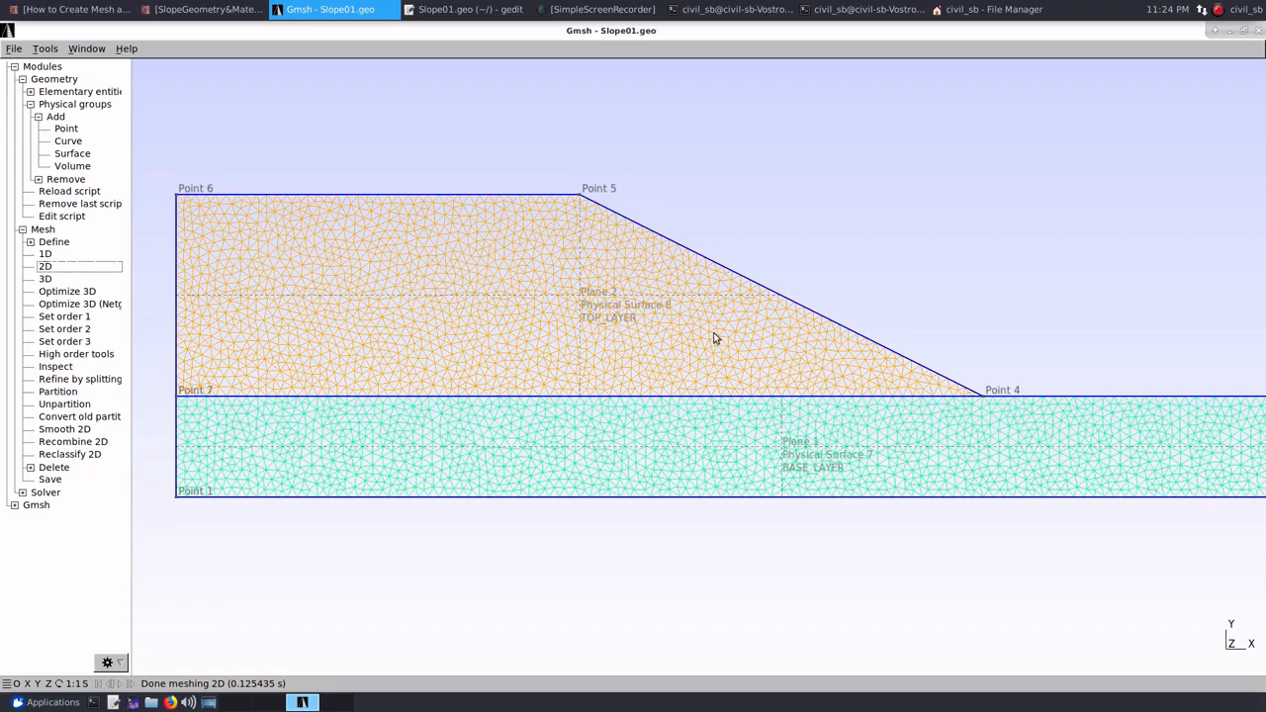
scroll(641, 317, "down", 5)
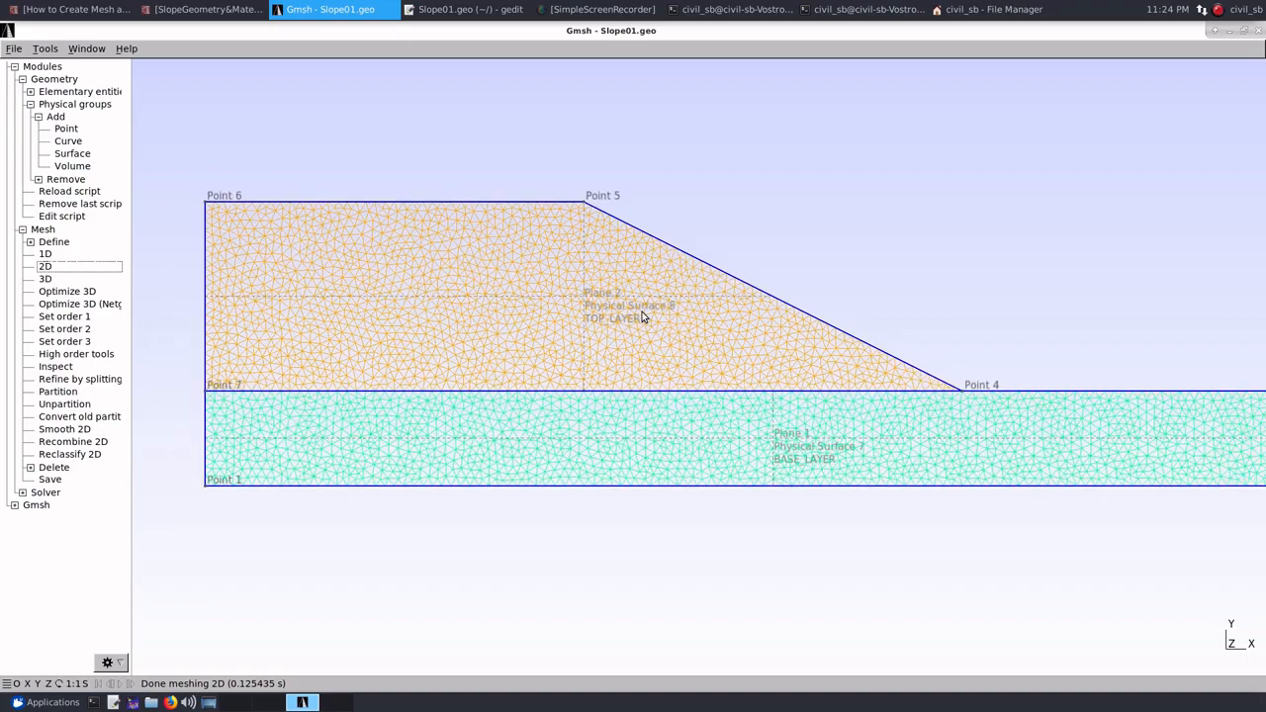
scroll(642, 315, "down", 2)
scroll(641, 310, "up", 3)
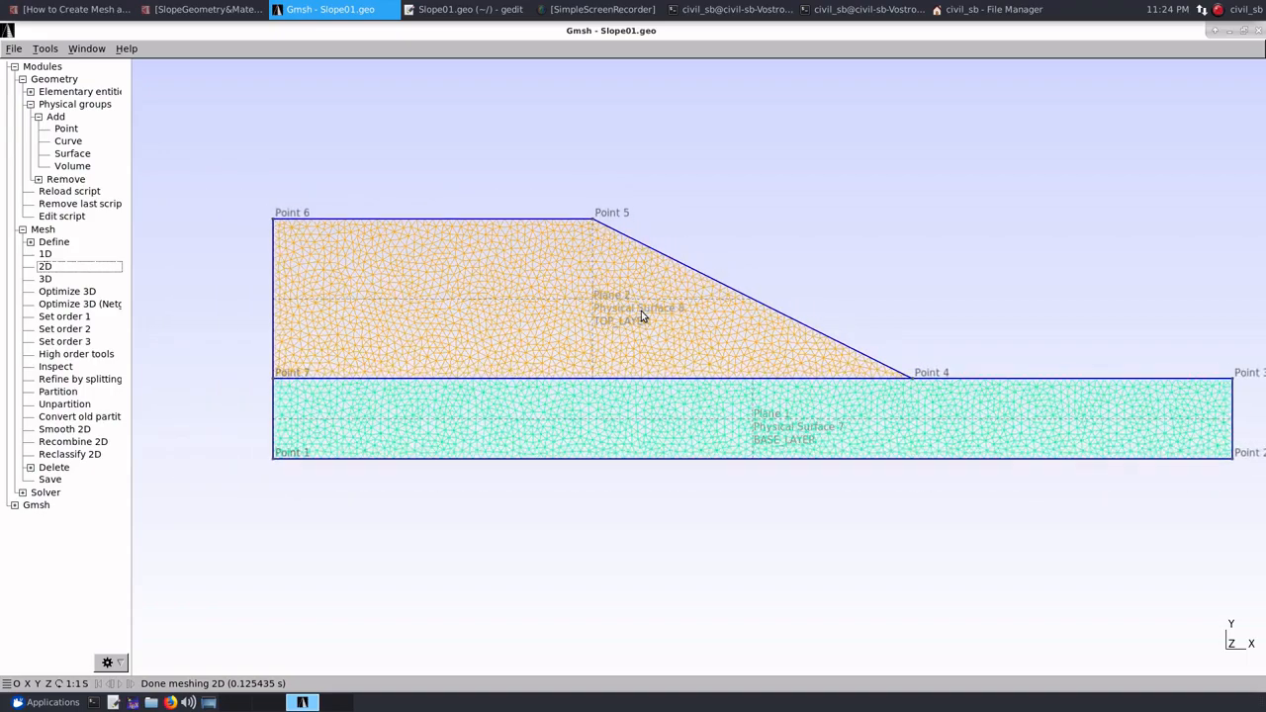
scroll(641, 311, "down", 1)
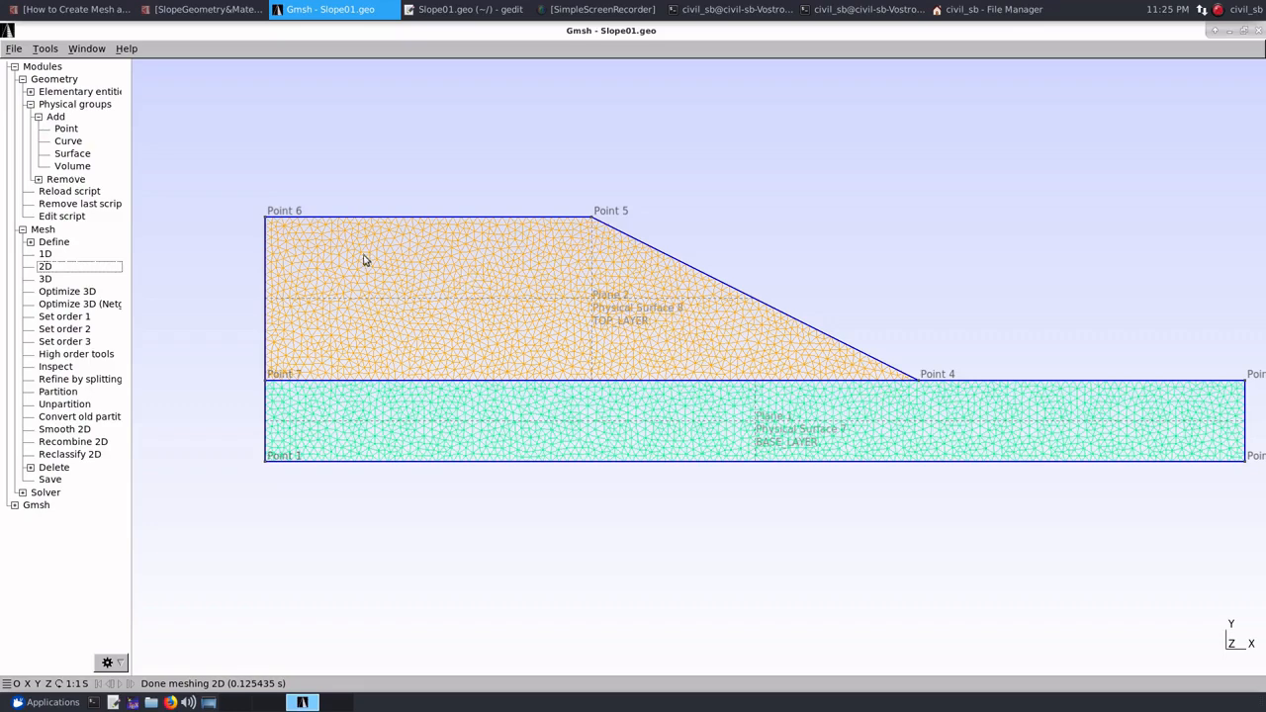
Add four points with mesh size 1.0 running down from below the crest, at about (17.9, 14.3), (19.5, 11.9), (22.2, 9.7) and (25, 8.3)
left_click(31, 105)
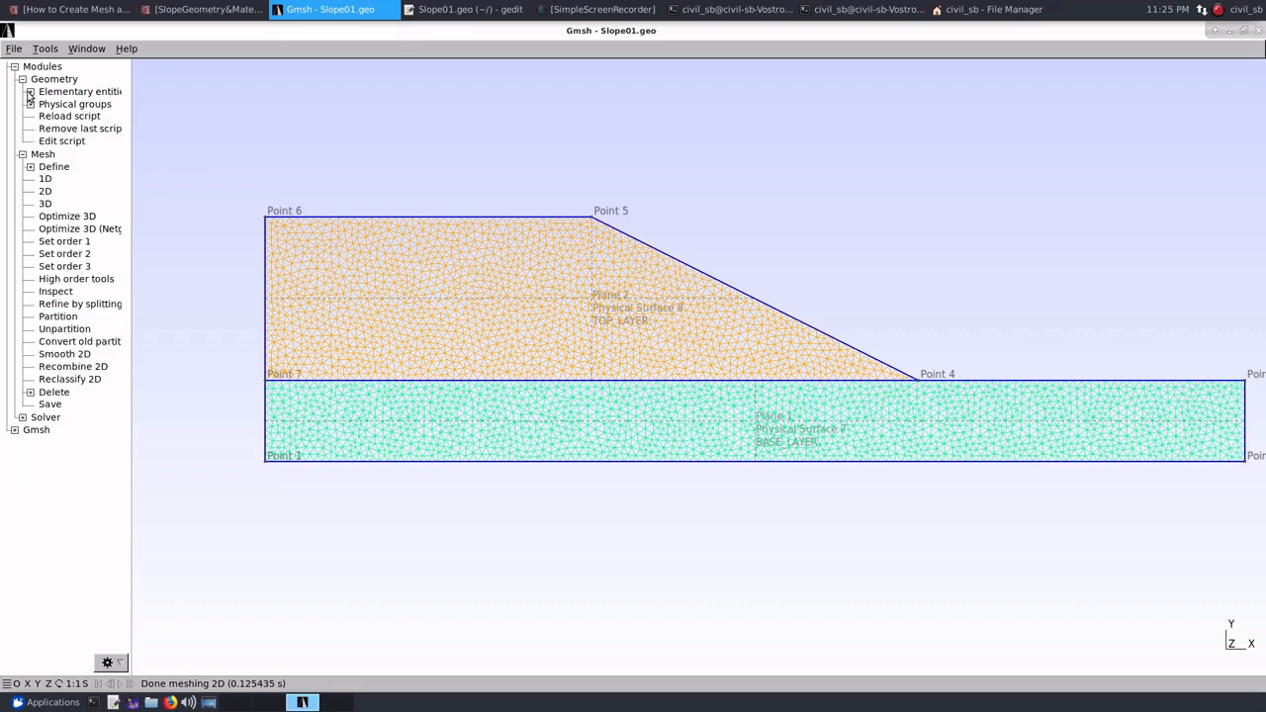
left_click(31, 91)
left_click(39, 116)
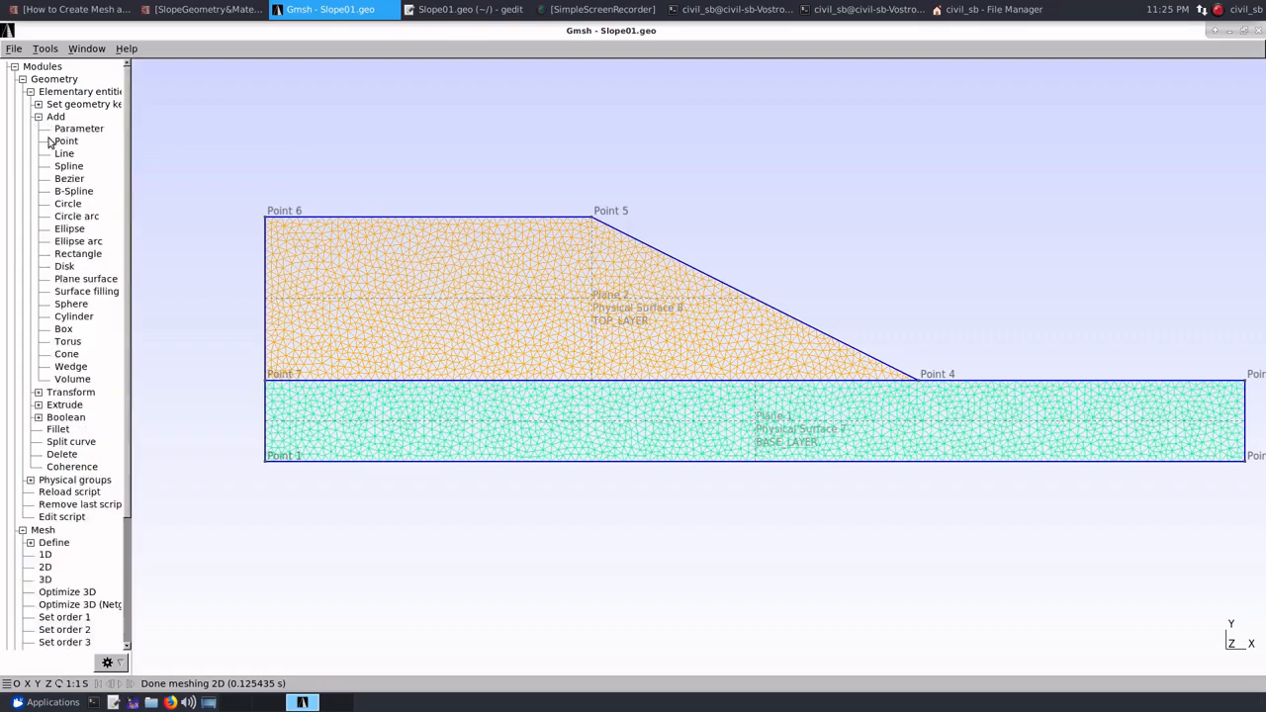
left_click(64, 142)
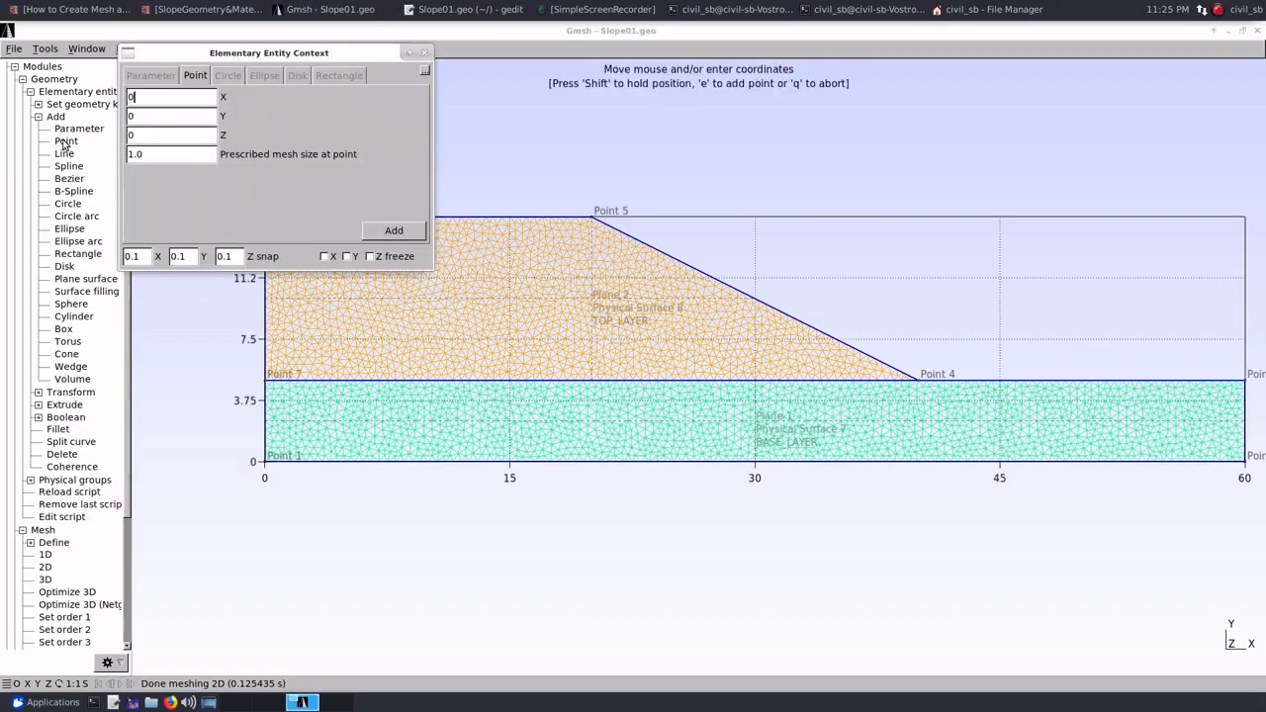
left_click(556, 227)
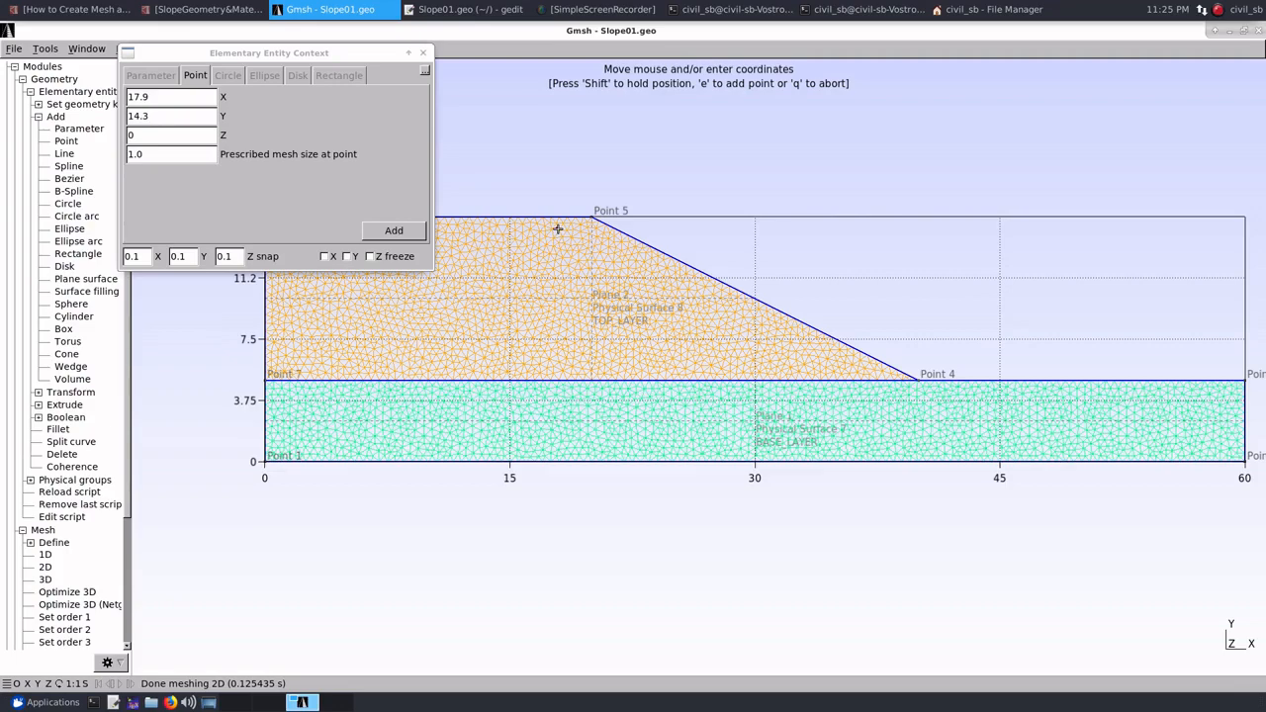
left_click(558, 229)
left_click(583, 267)
left_click(629, 301)
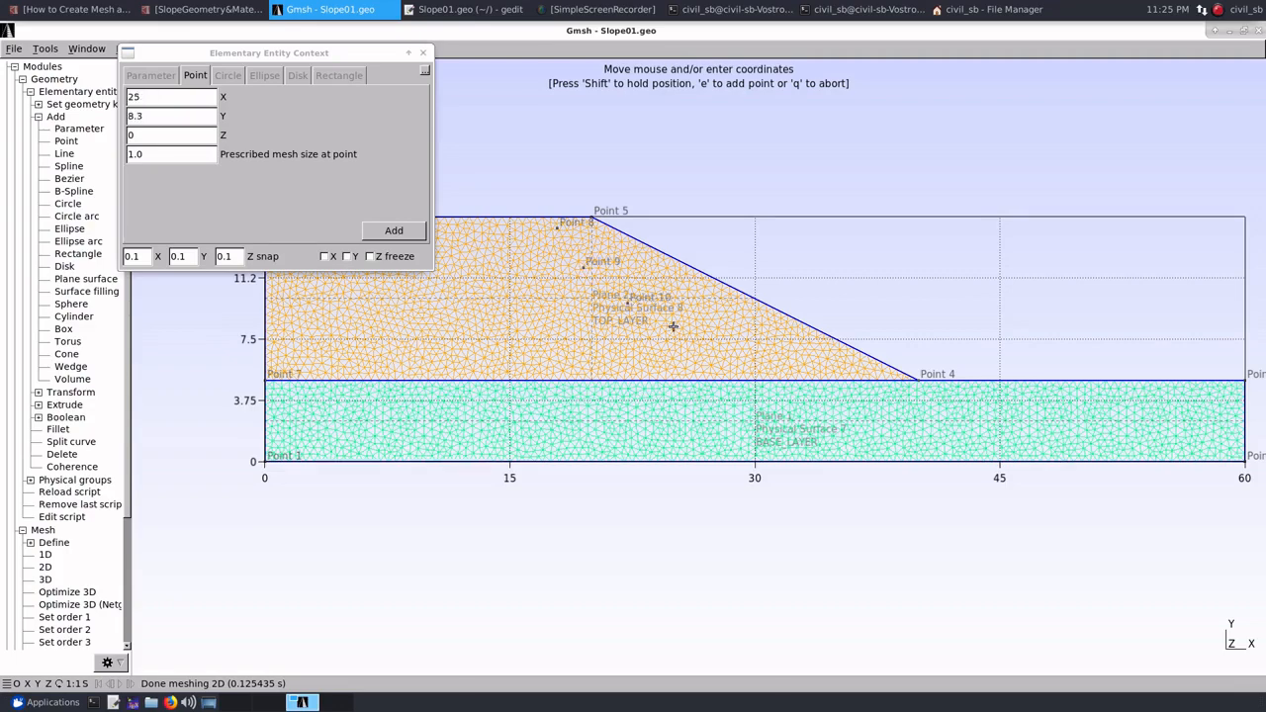
left_click(673, 326)
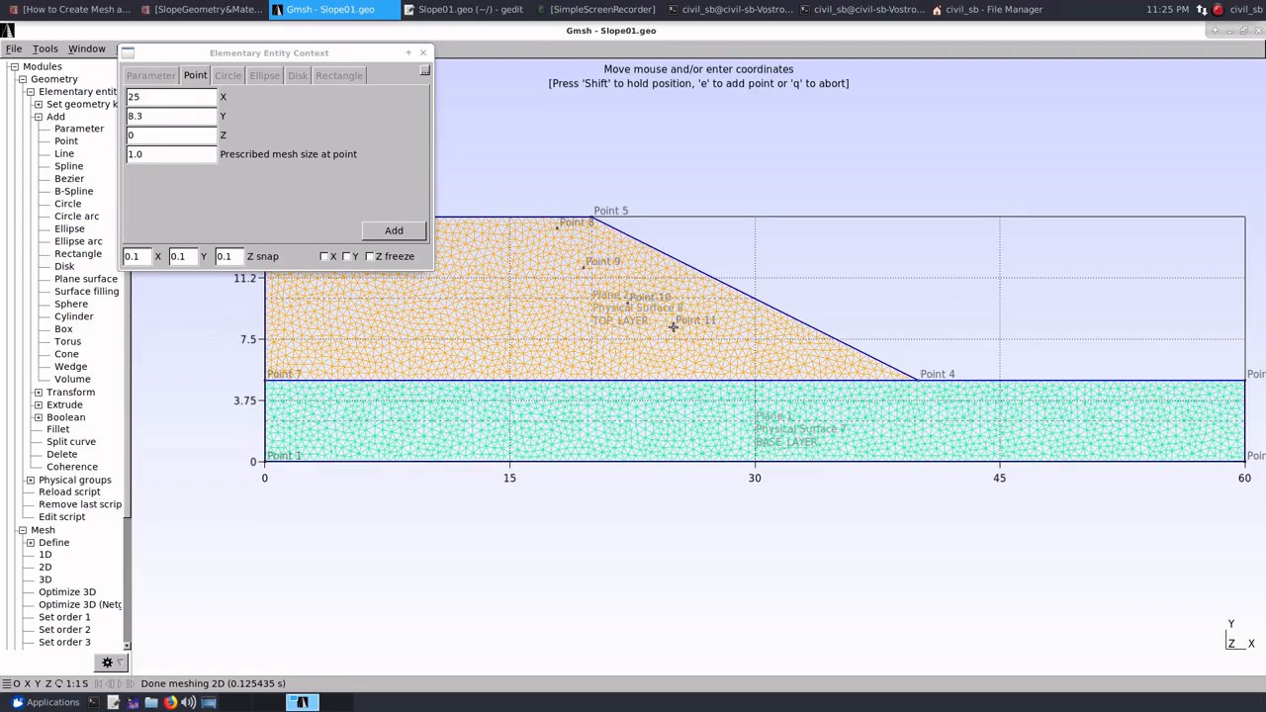
Continue the point row past the toe at about (28.3, 7.6), (30.4, 6.3), (33.3, 5.3), (34.8, 3.9), (38.7, 3.1) and (42.5, 4.1)
left_click(727, 339)
left_click(760, 358)
left_click(809, 374)
left_click(836, 397)
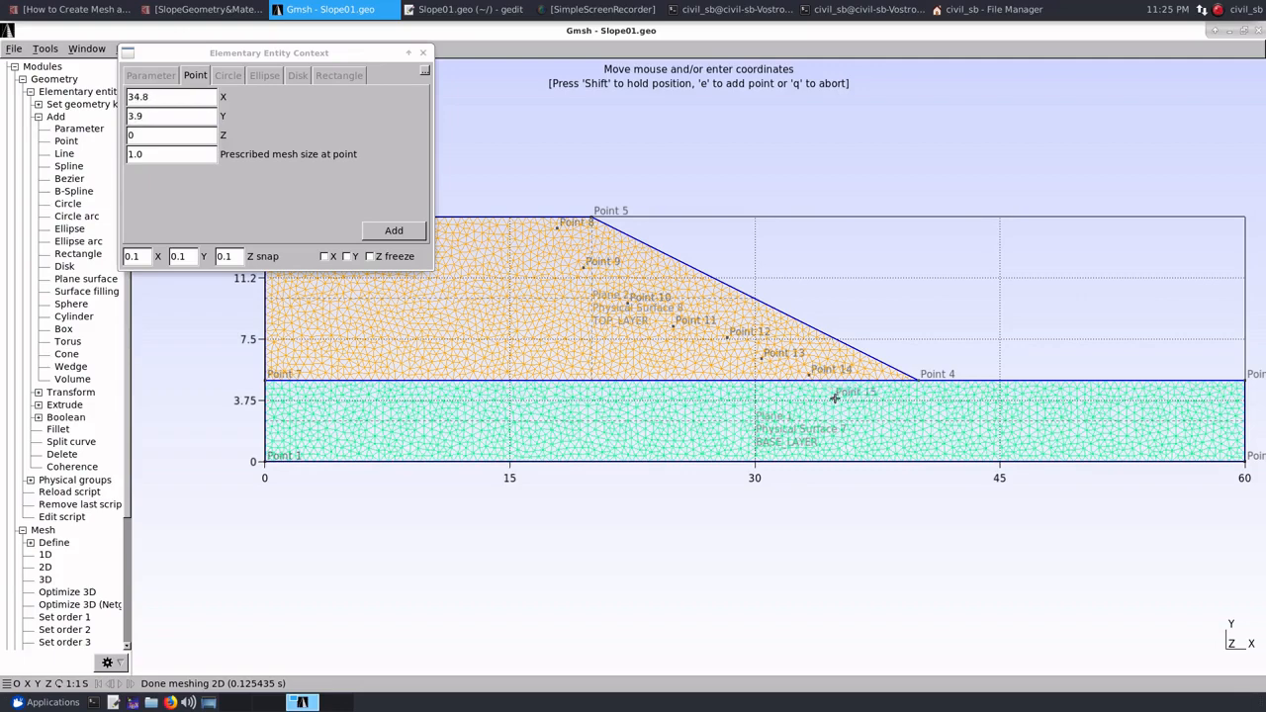
left_click(897, 411)
left_click(959, 395)
key("q")
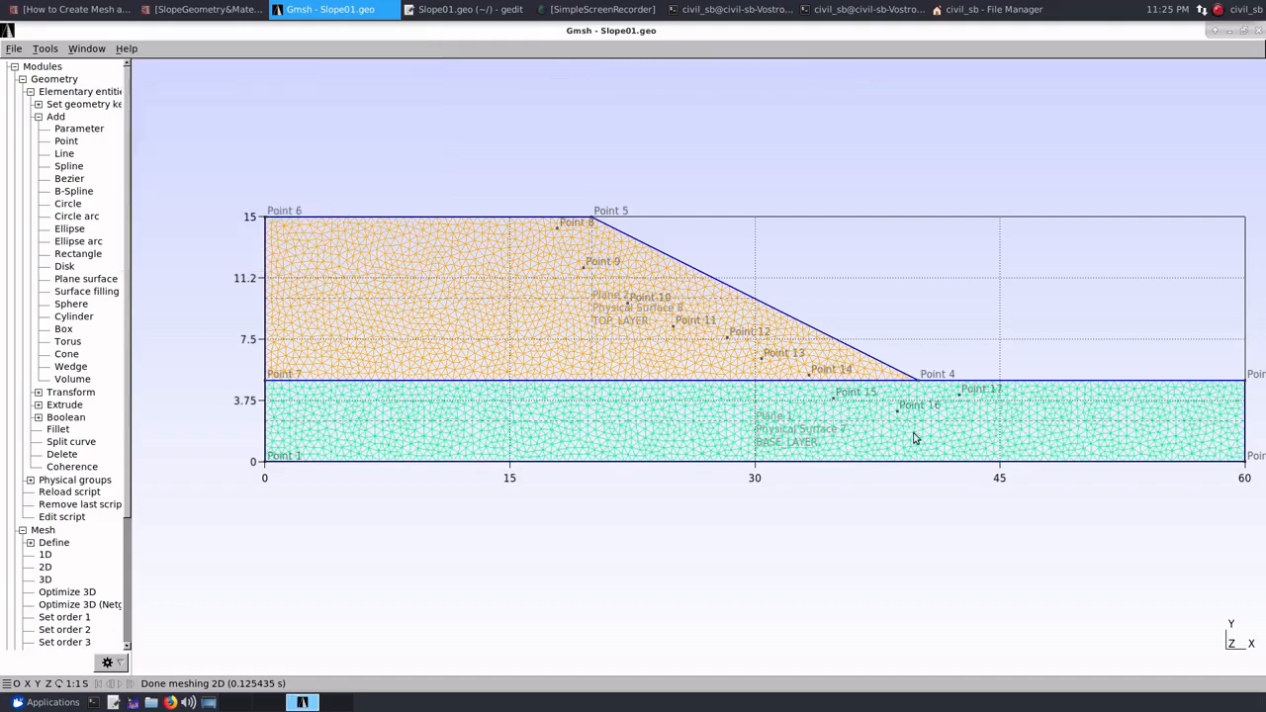
Reload the geometry script, then switch to gedit and reload Slope01.geo to check the mesh size of the new points
left_click(71, 492)
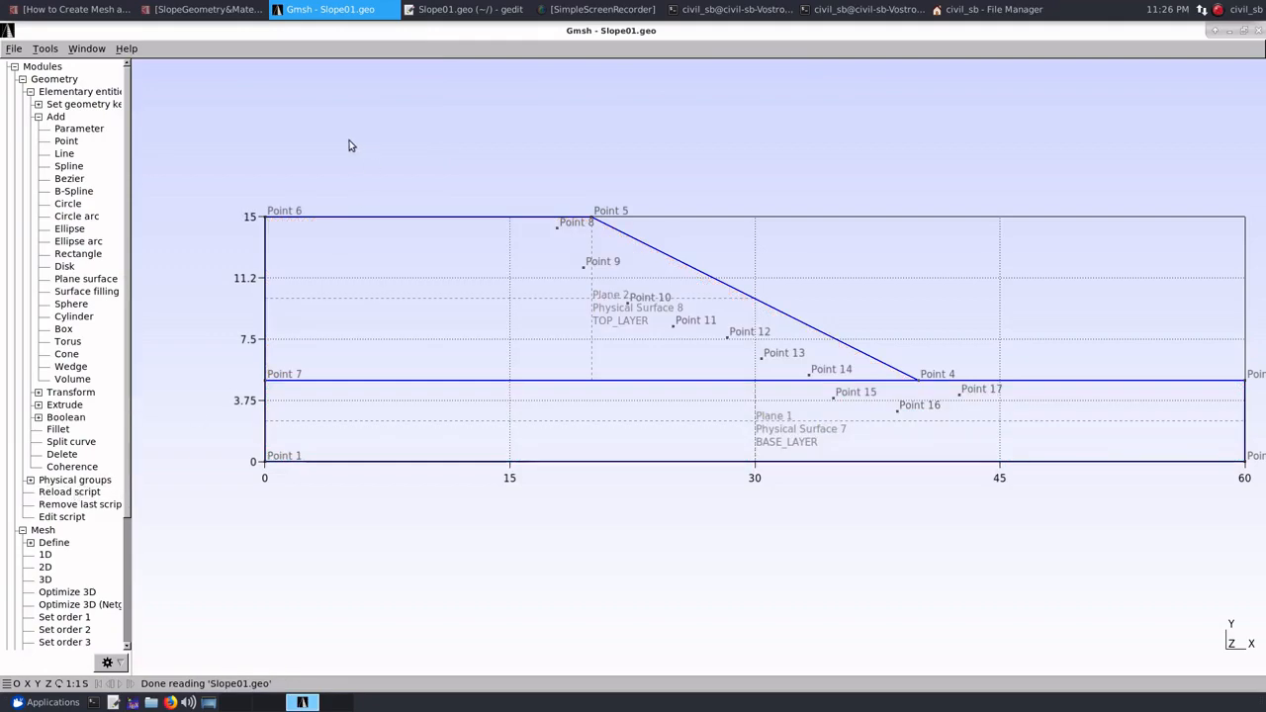
left_click(453, 9)
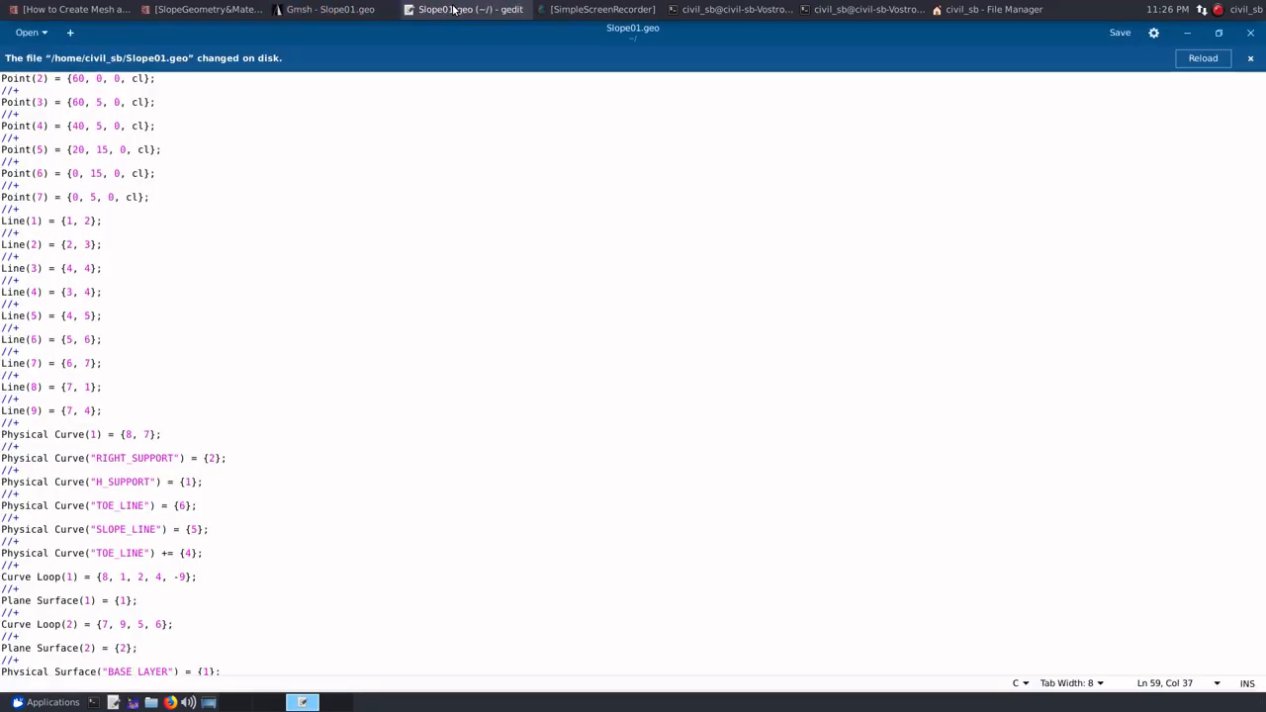
left_click(1194, 57)
scroll(280, 605, "down", 5)
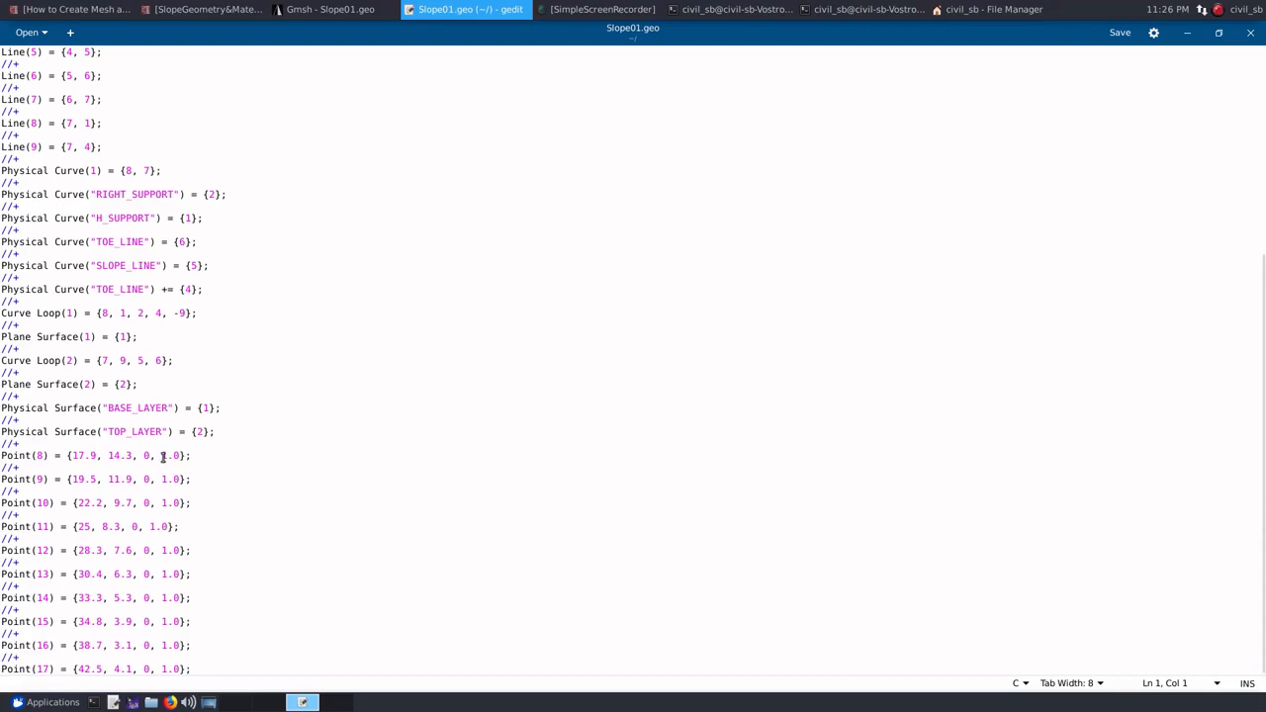
left_click_drag(163, 454, 178, 455)
Switch to Gmsh and add a point with mesh size cl1 in the base layer at about (29.9, 4.1)
left_click(317, 9)
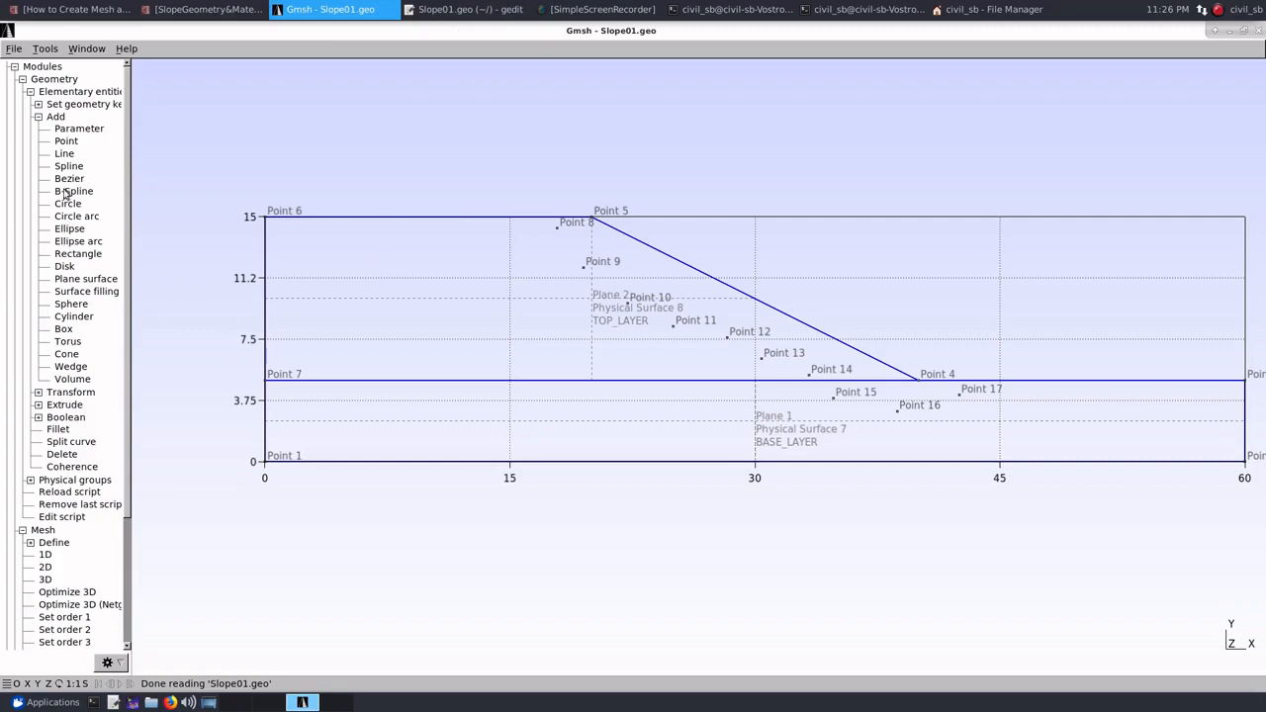
left_click(63, 142)
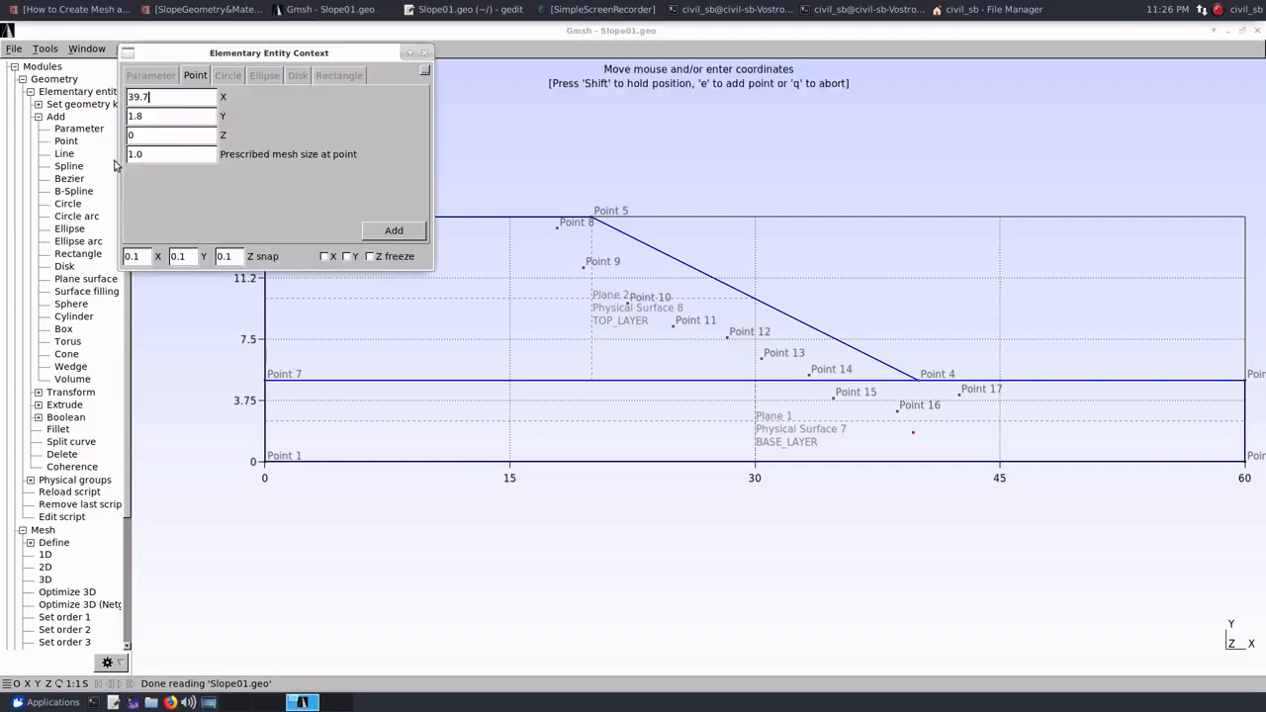
left_click_drag(145, 153, 126, 156)
type("cl1")
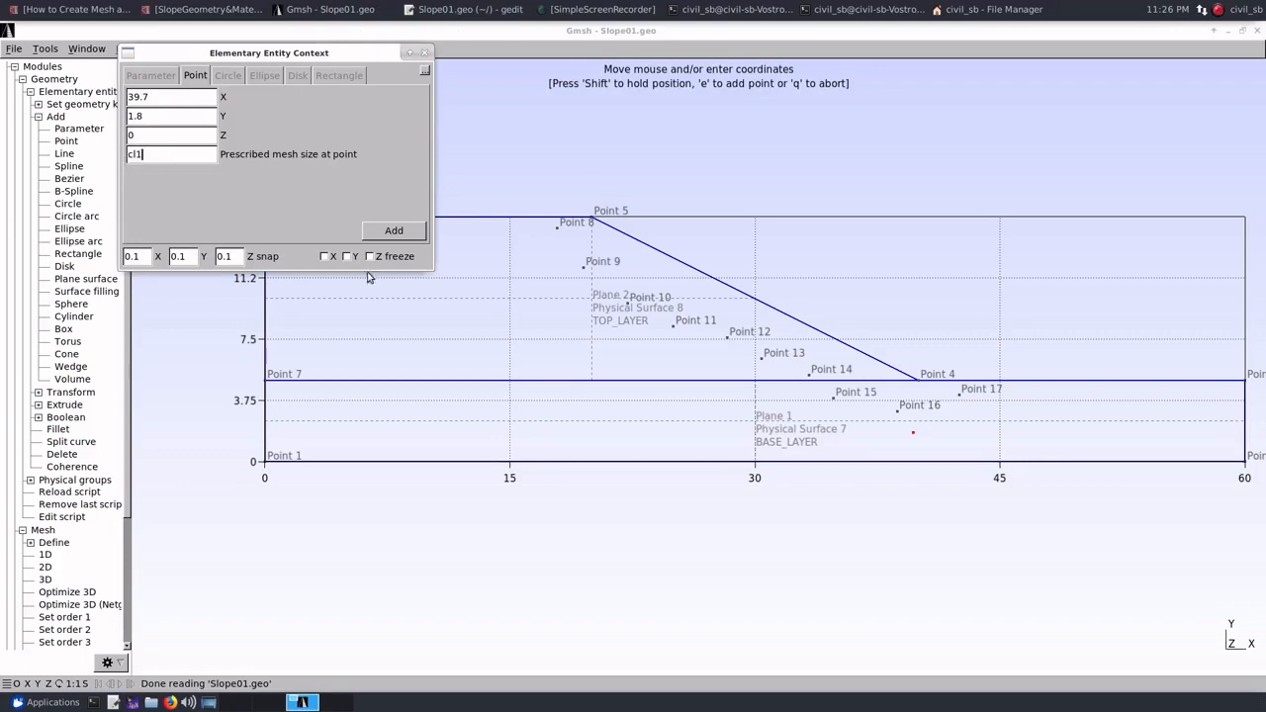
left_click(756, 393)
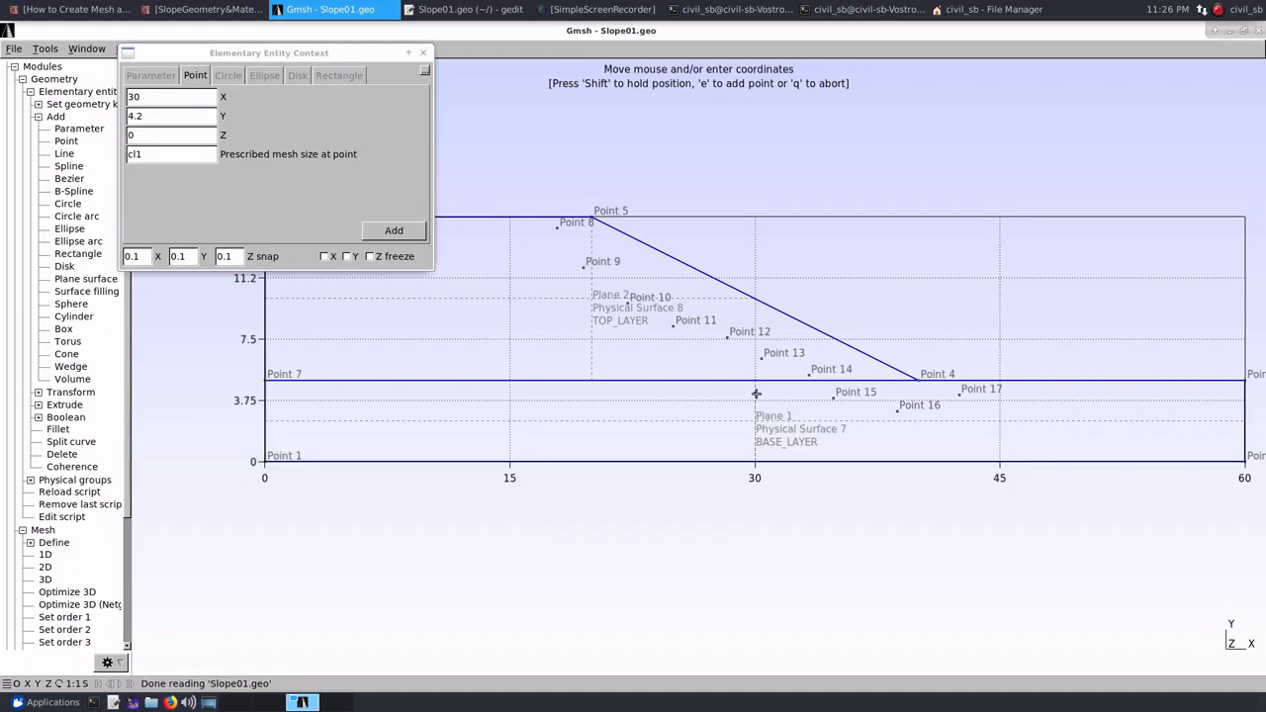
key("e")
key("q")
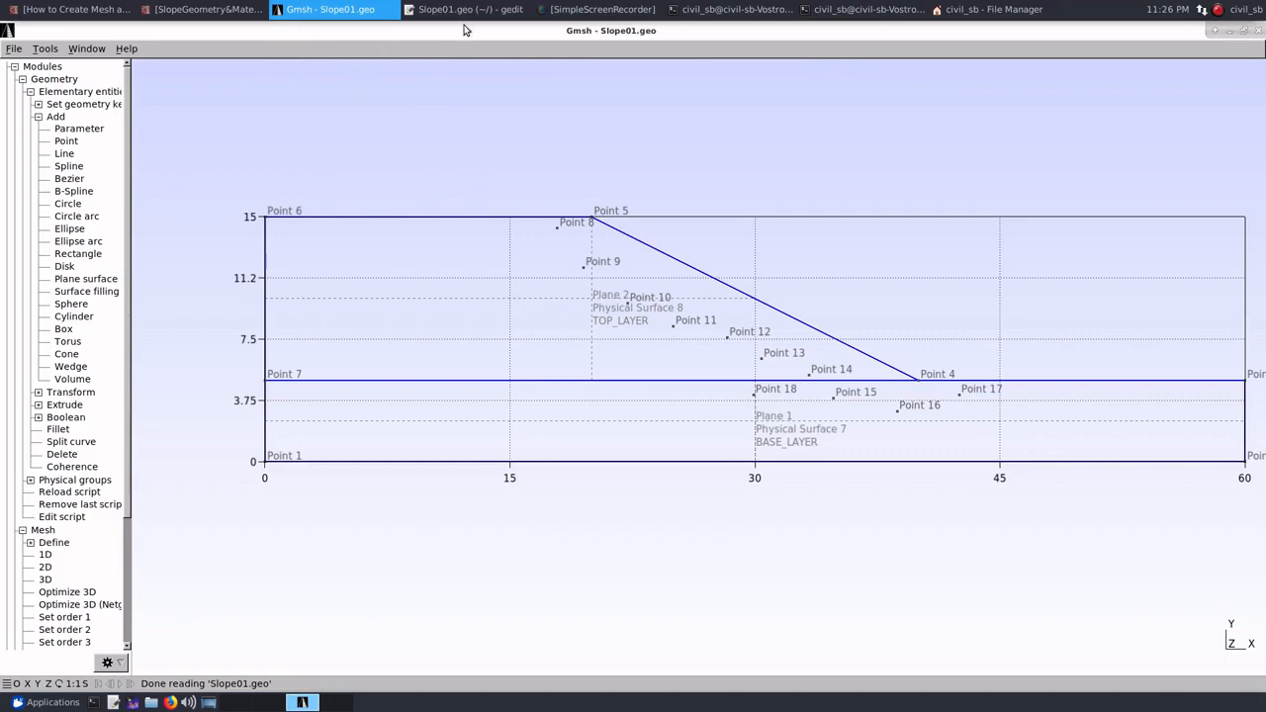
Reload the geometry script, switch to gedit and reload Slope01.geo to reach the new point definitions
left_click(77, 494)
left_click(461, 10)
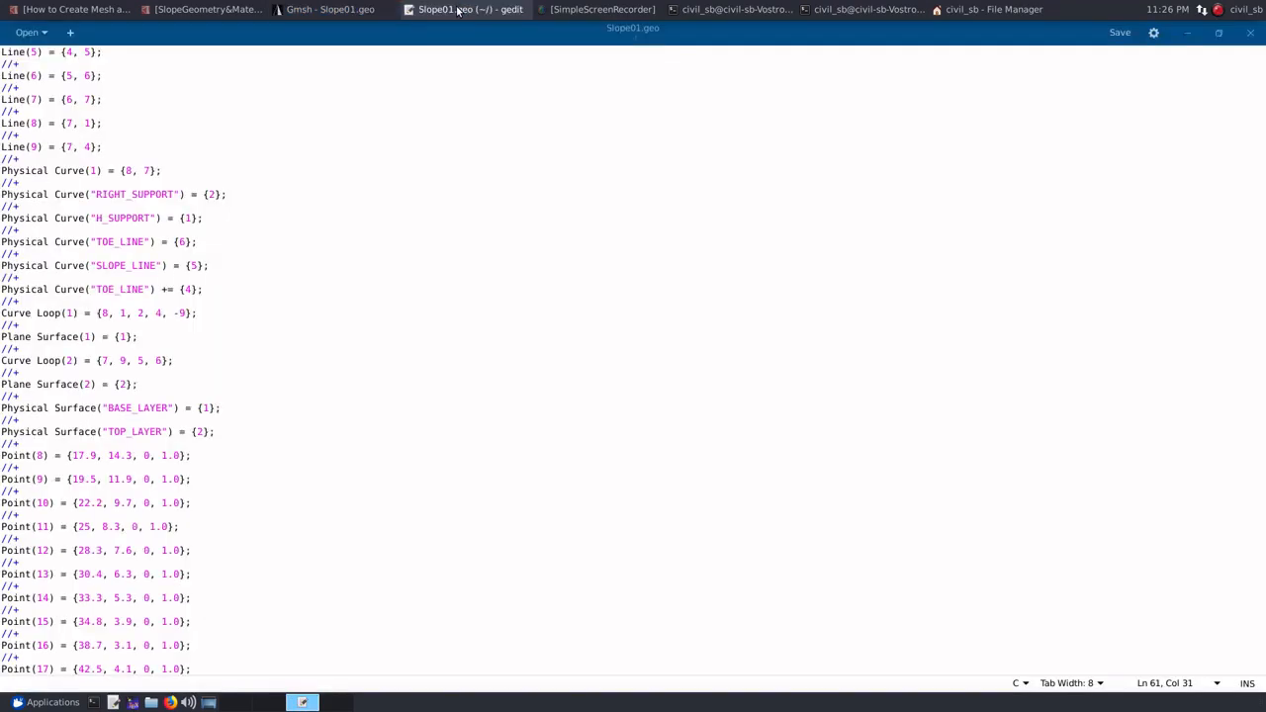
left_click(1183, 59)
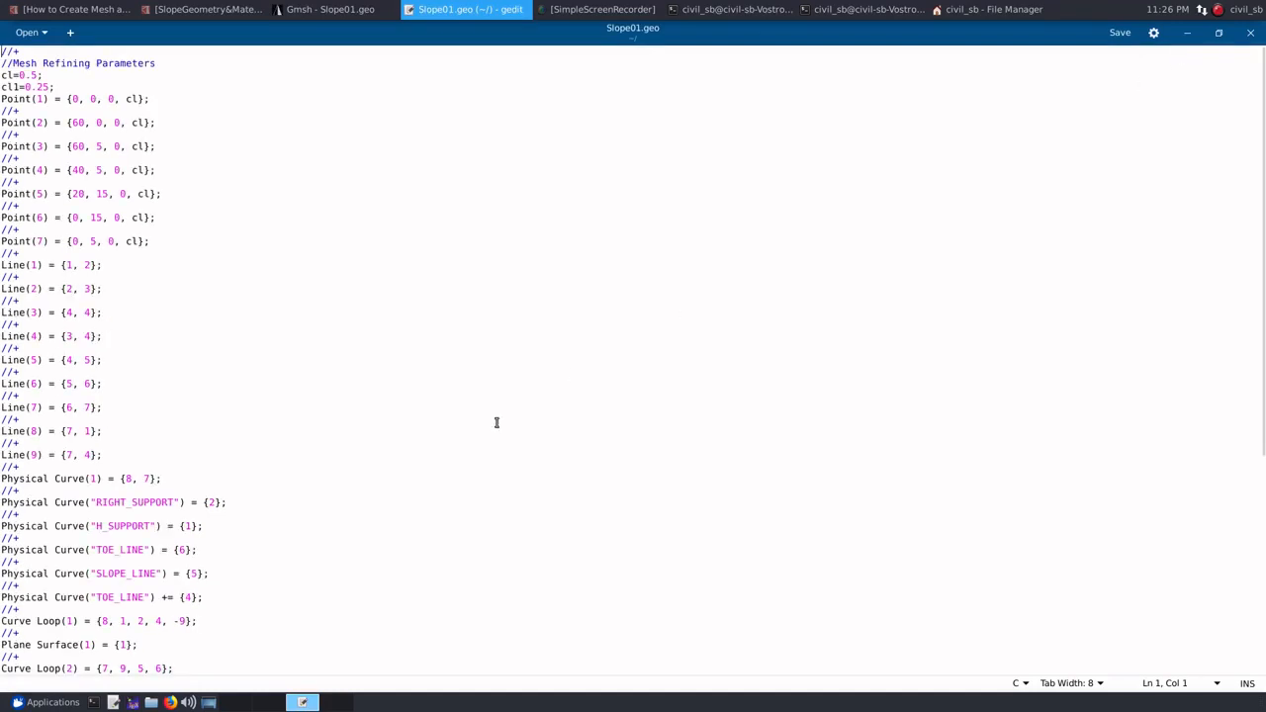
scroll(465, 440, "down", 5)
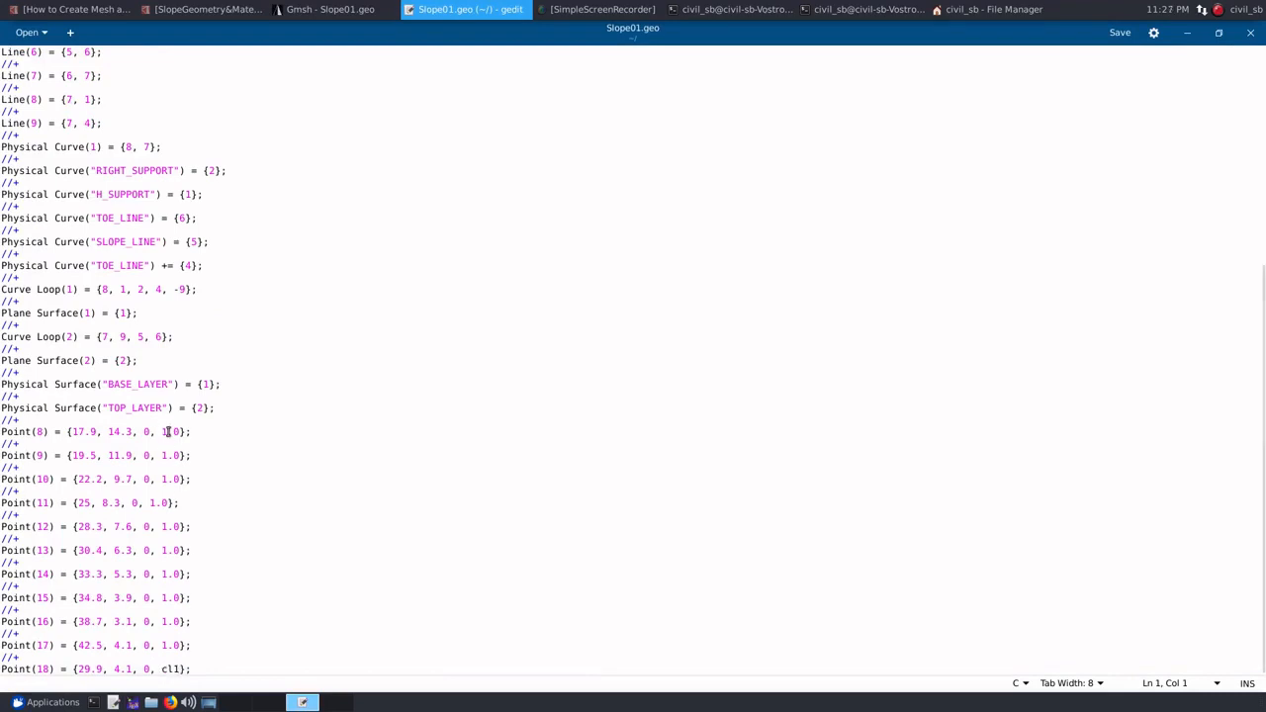
Set the mesh size of Points 8, 9 and 10 to cl1 in Slope01.geo
left_click_drag(164, 431, 183, 427)
type("cl1")
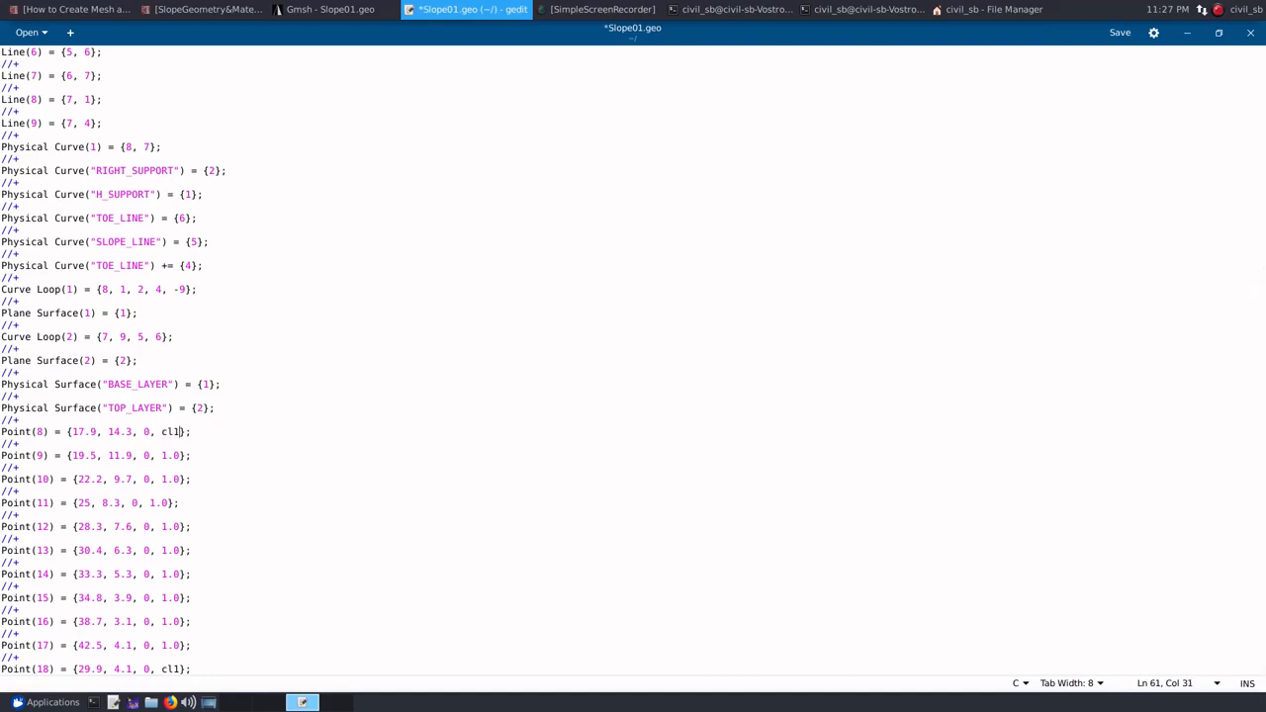
left_click_drag(161, 454, 174, 455)
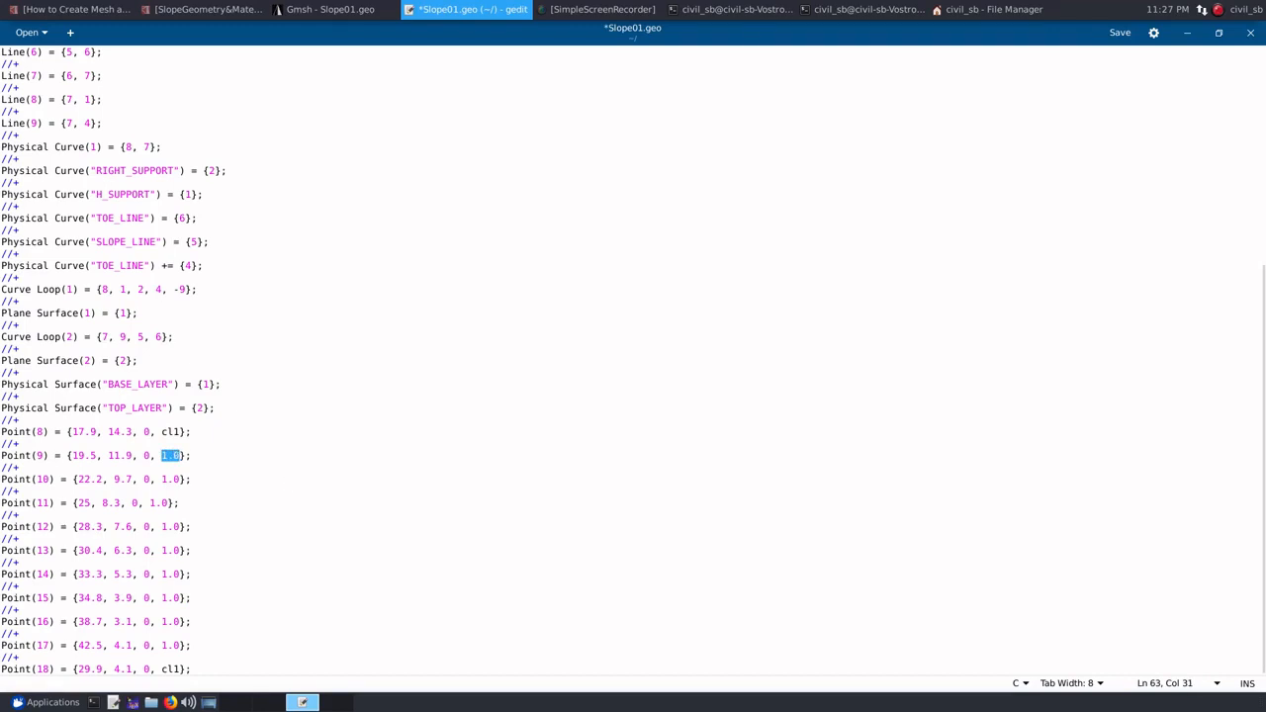
type("cl1")
left_click(165, 479)
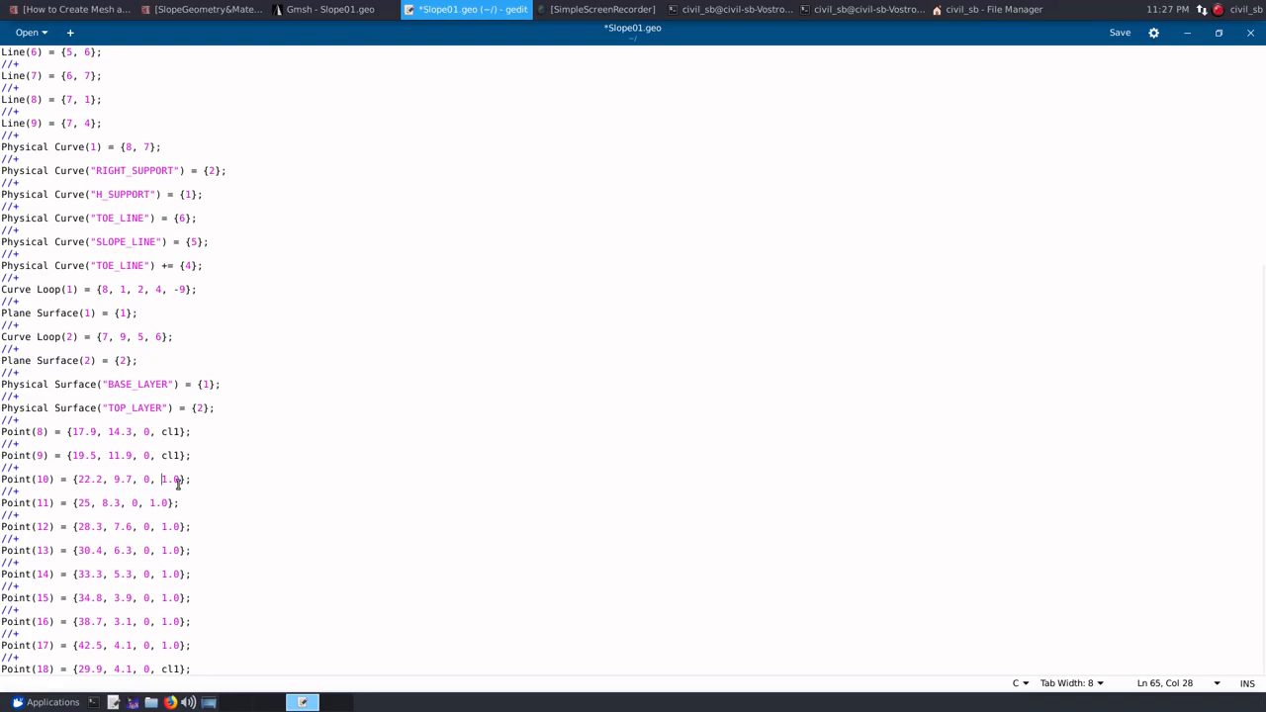
key("shift+Right")
key("shift+Right")
key("shift+Right")
type("cl")
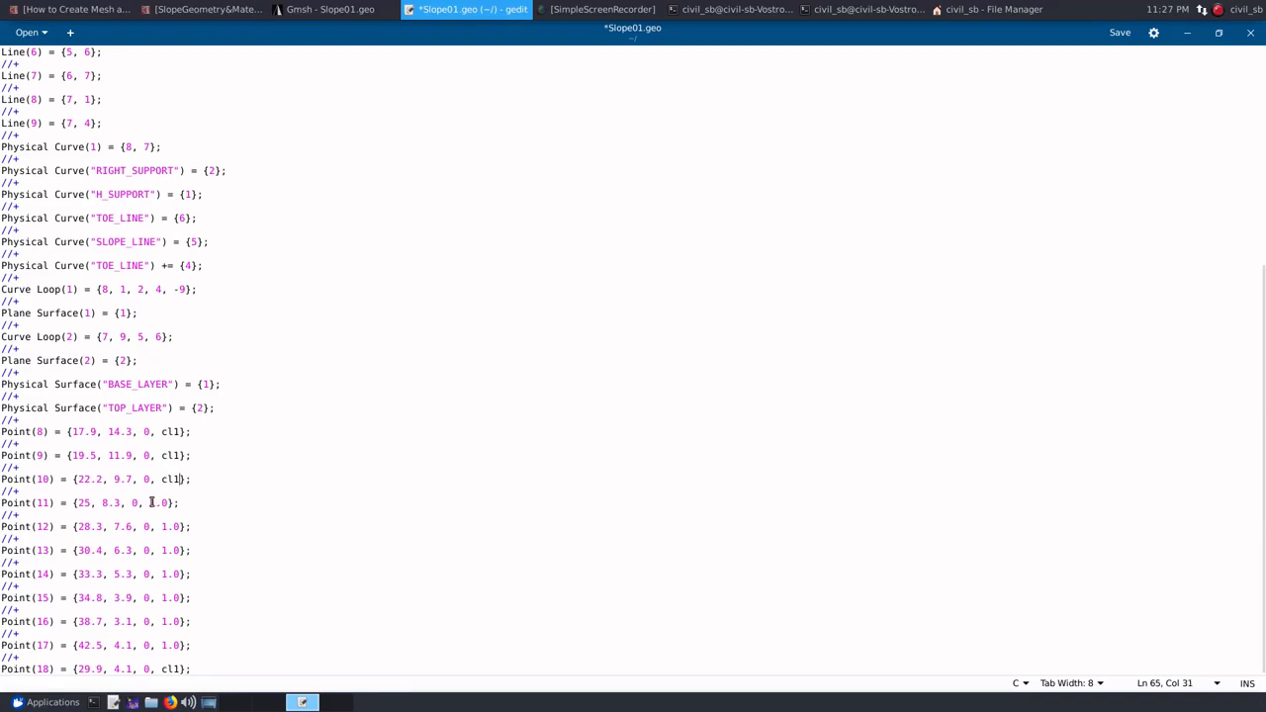
Set the mesh size of Points 11 and 12 to cl1
key("shift+Right")
key("shift+Right")
key("shift+Right")
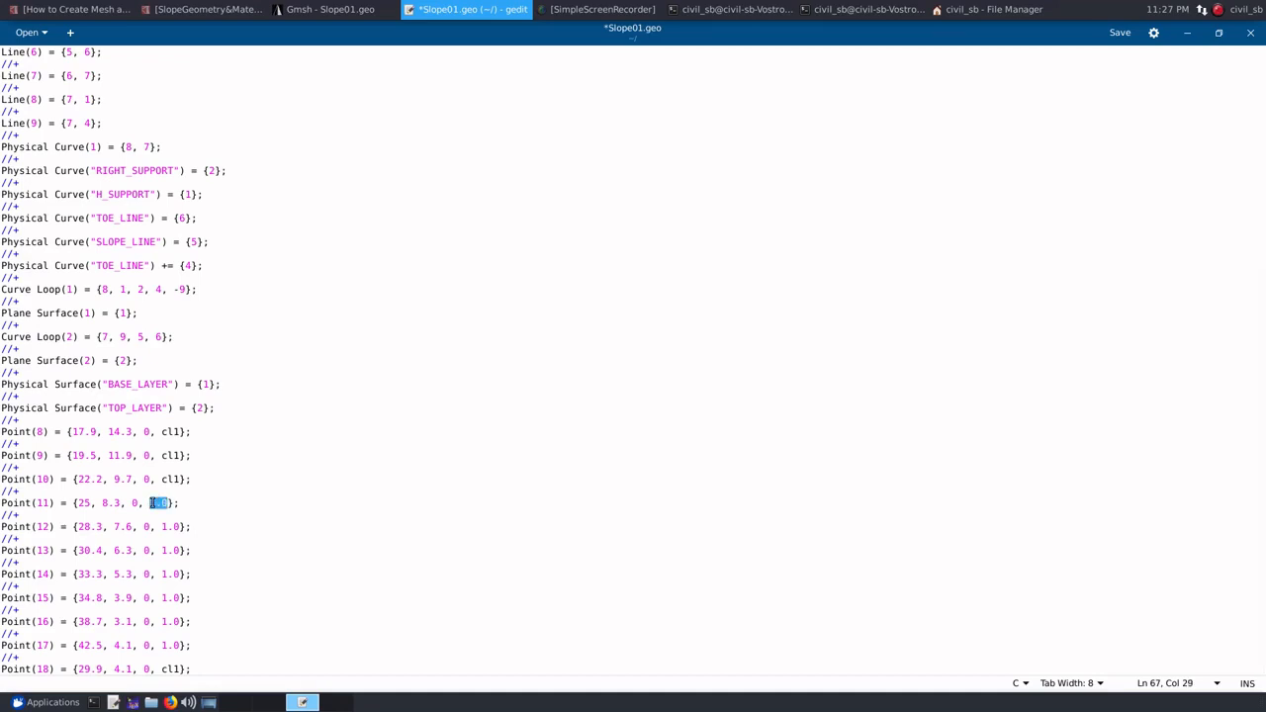
type("cl1")
key("Down")
key("Down")
key("Left")
key("shift+Right")
key("shift+Right")
key("shift+Right")
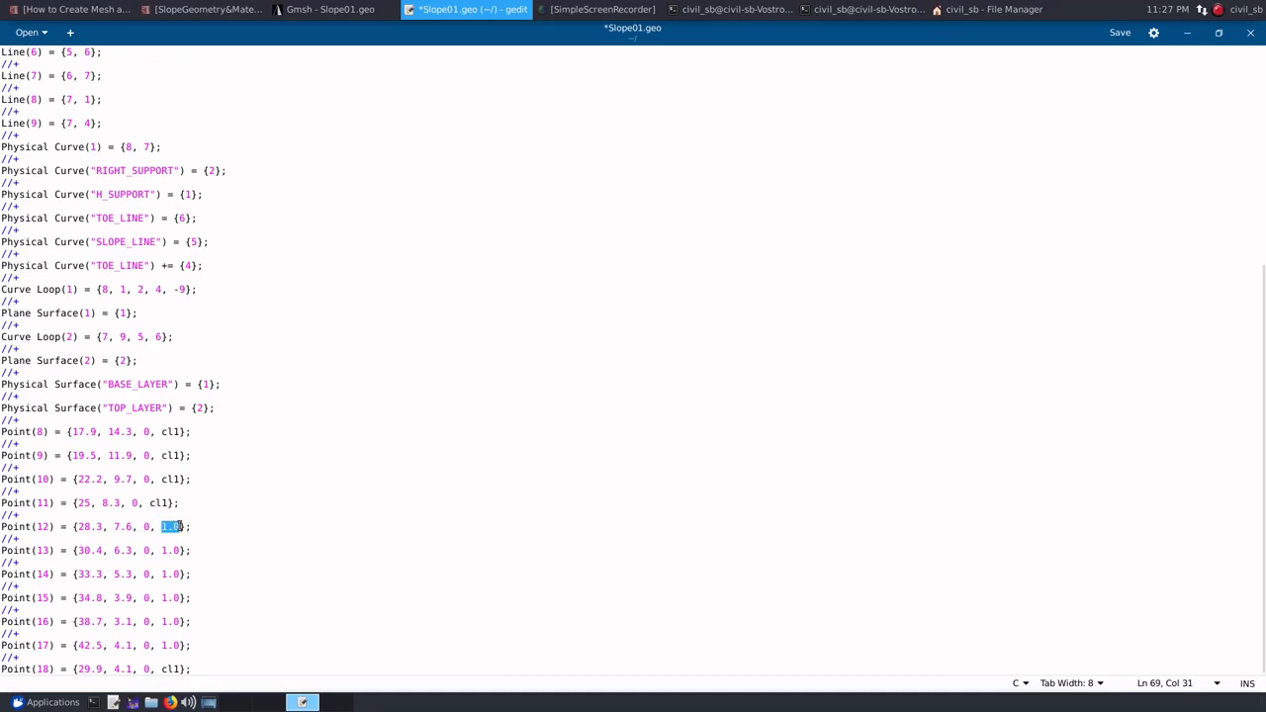
type("cl1")
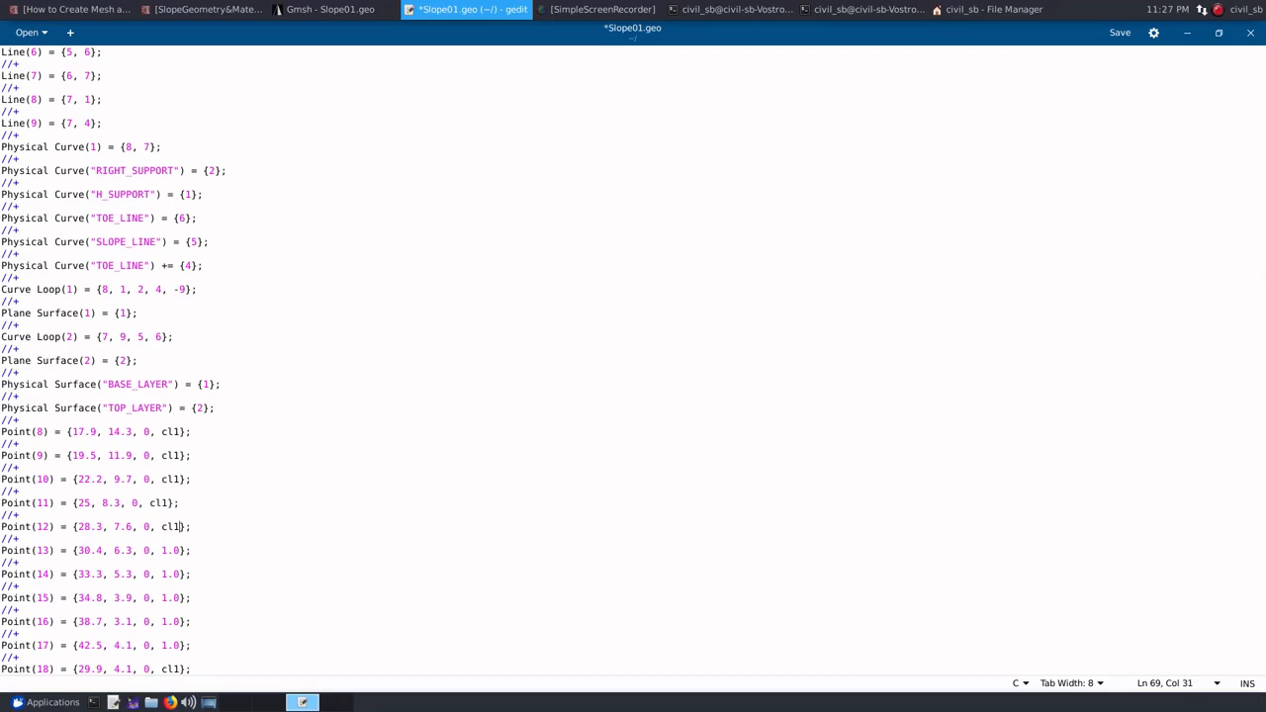
Set the mesh size of Points 13, 14 and 15 to cl1
left_click_drag(163, 550, 183, 550)
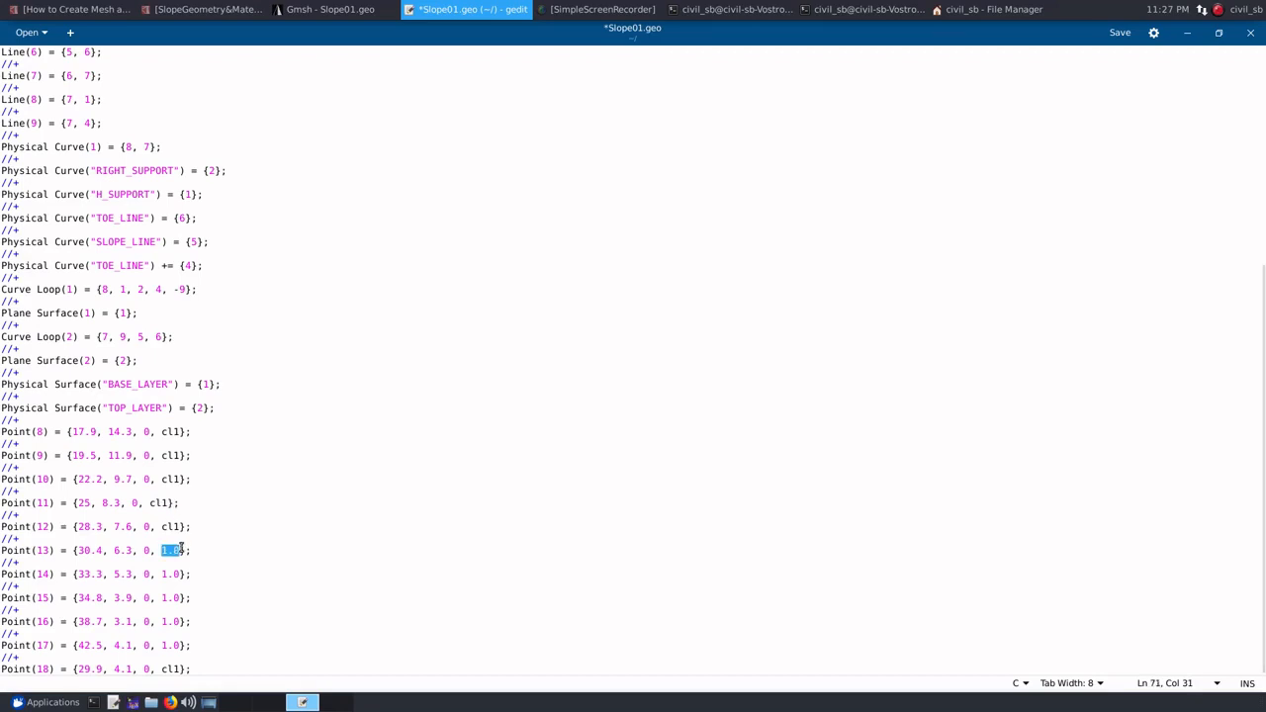
type("cl1")
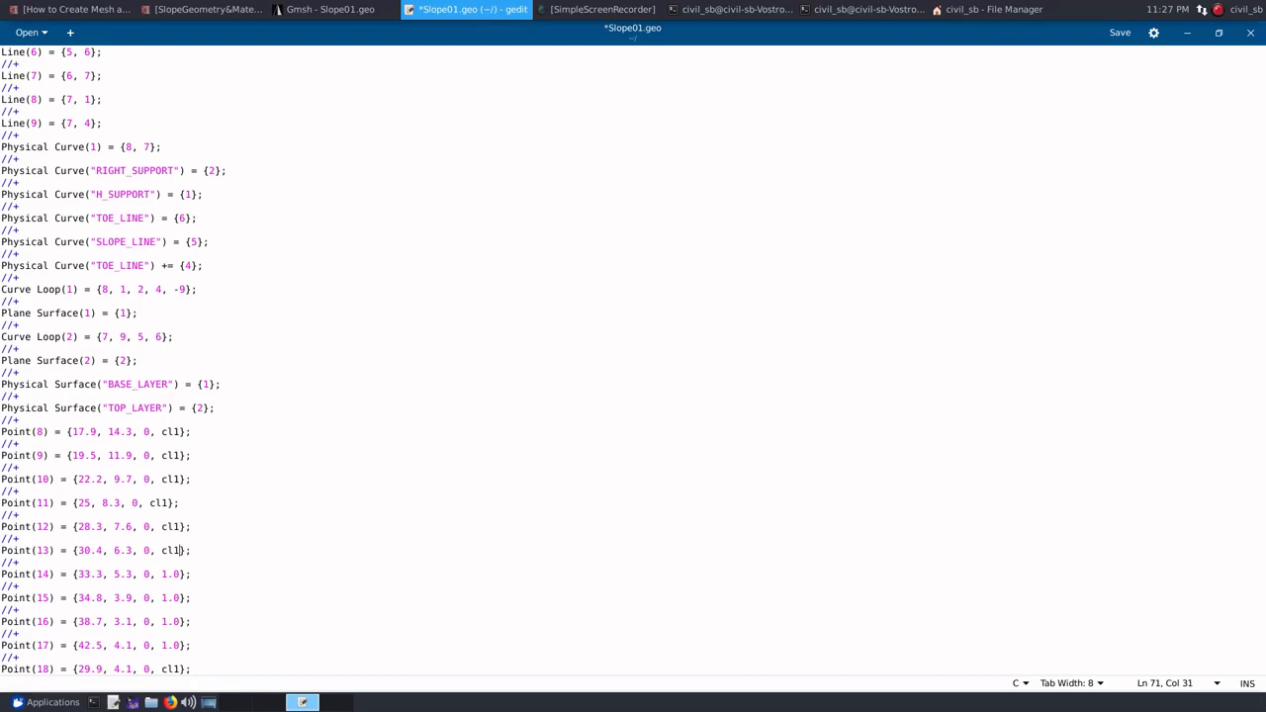
left_click_drag(162, 573, 178, 573)
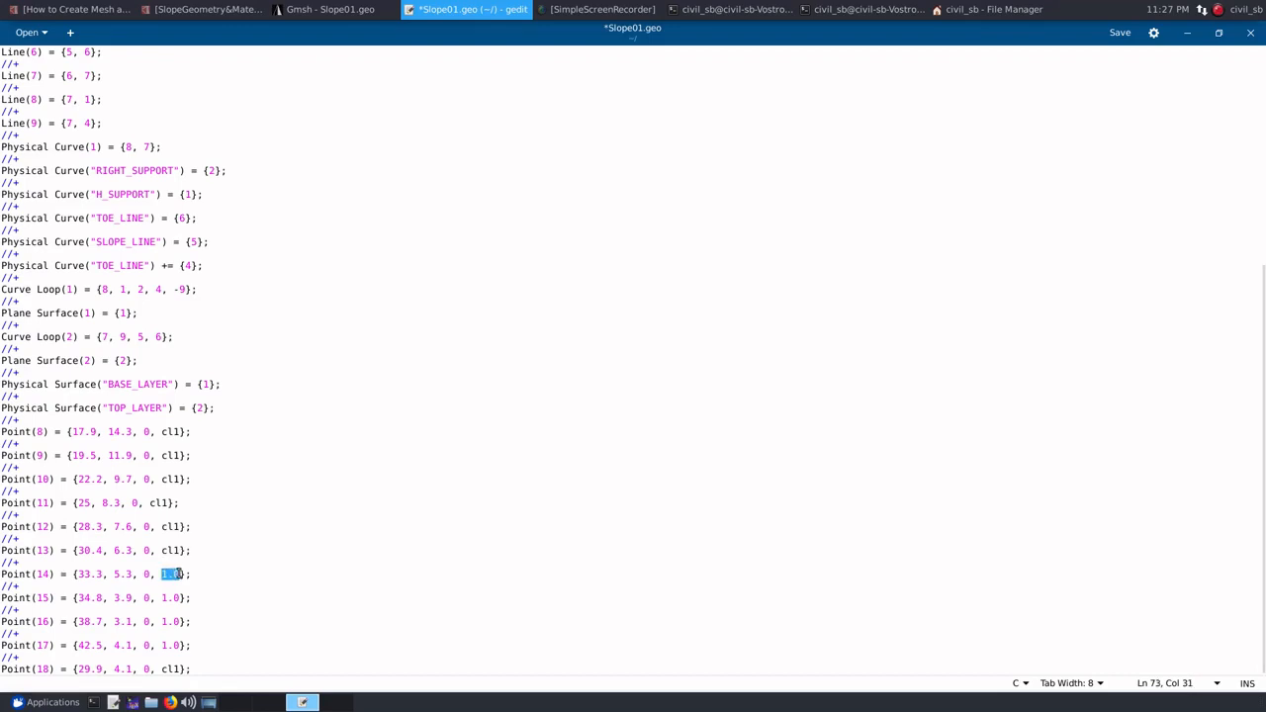
type("cl1")
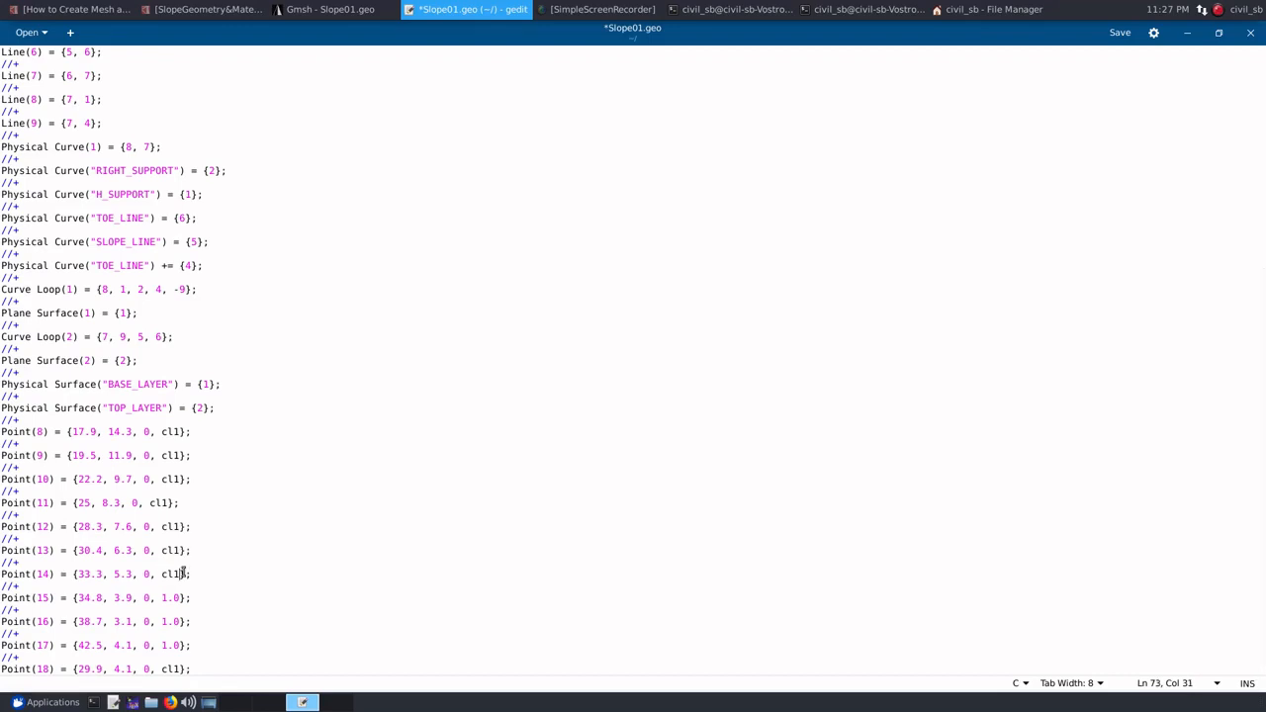
left_click_drag(162, 597, 178, 598)
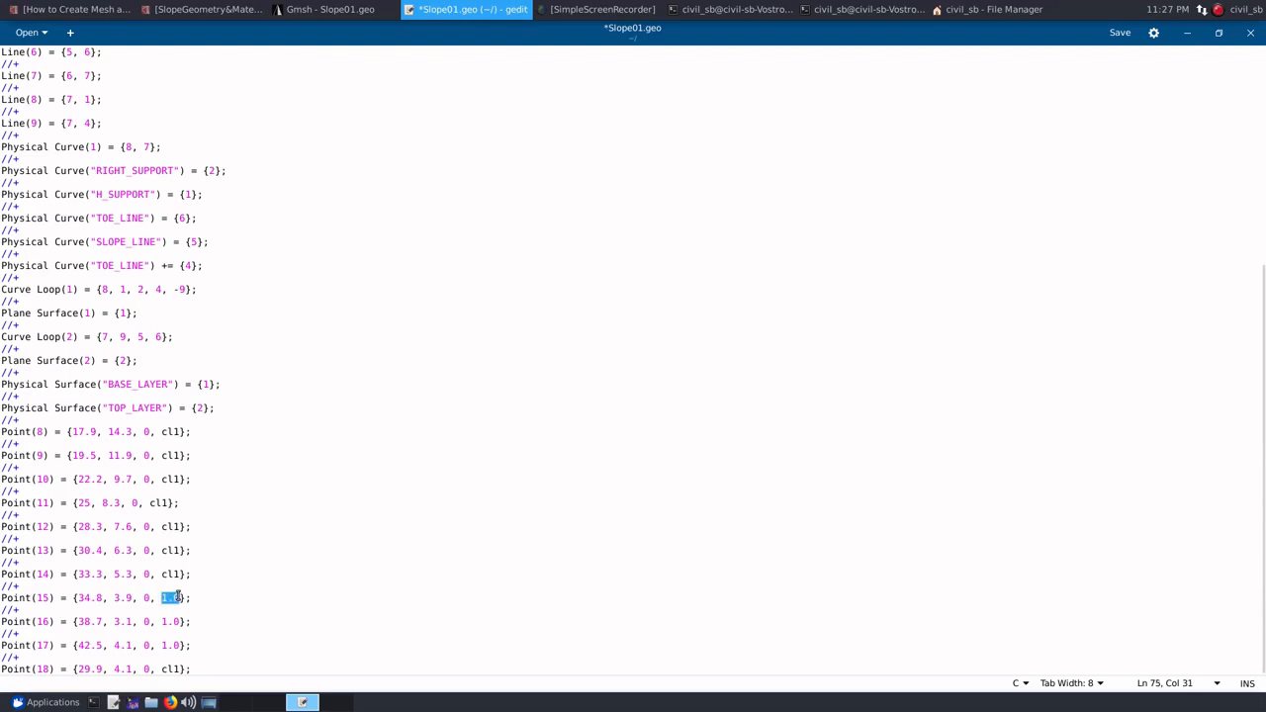
type("cl1")
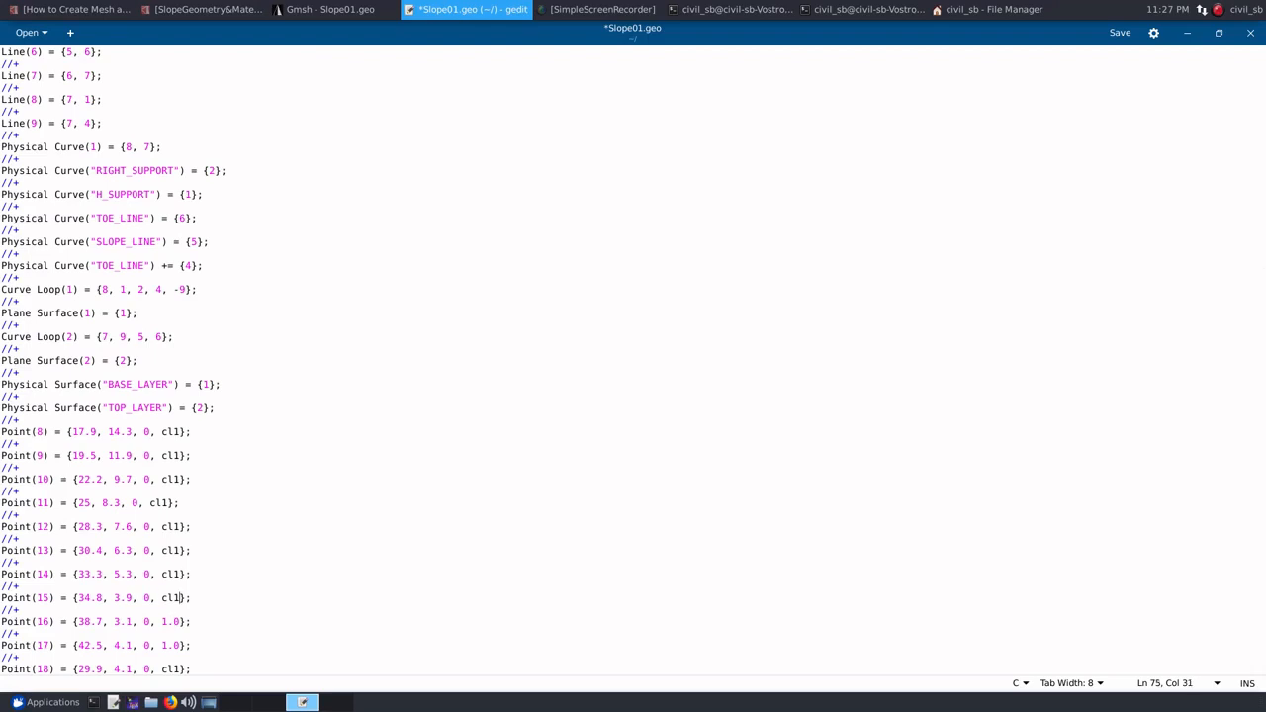
Set the mesh size of Points 16 and 17 to cl1 and save Slope01.geo
left_click_drag(161, 621, 172, 621)
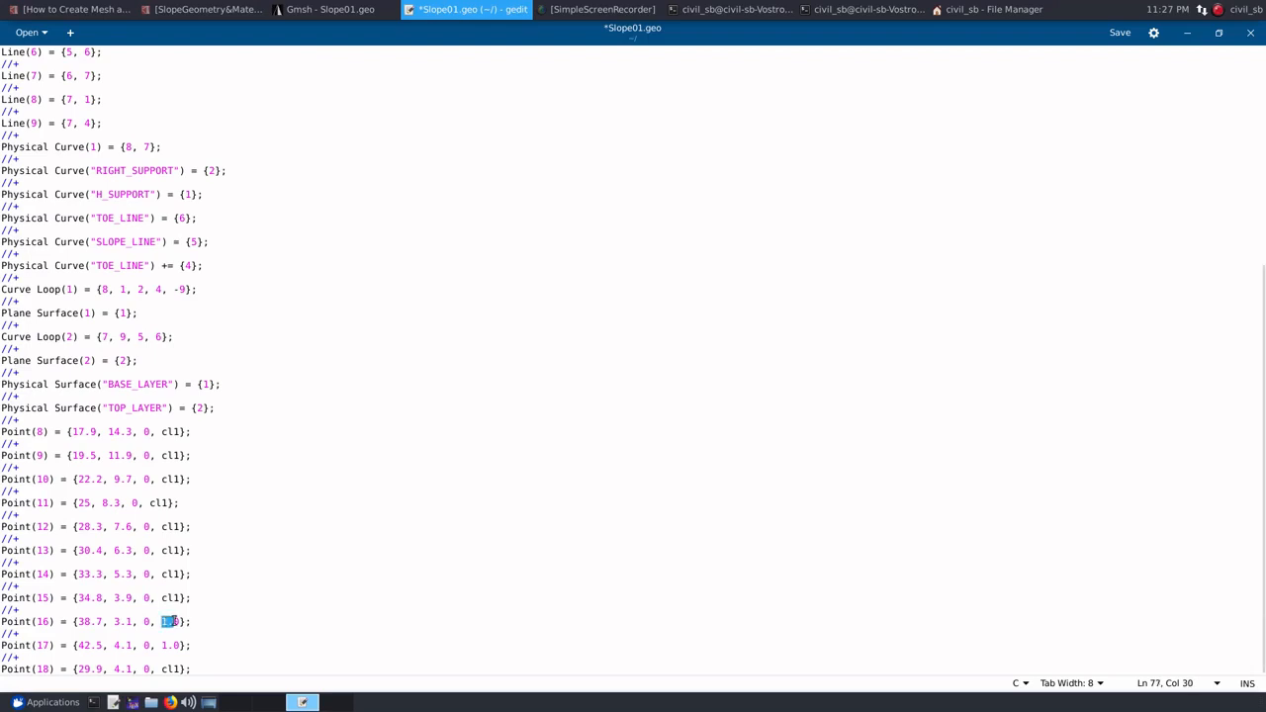
type("cl1")
left_click_drag(162, 645, 179, 642)
type("cl1")
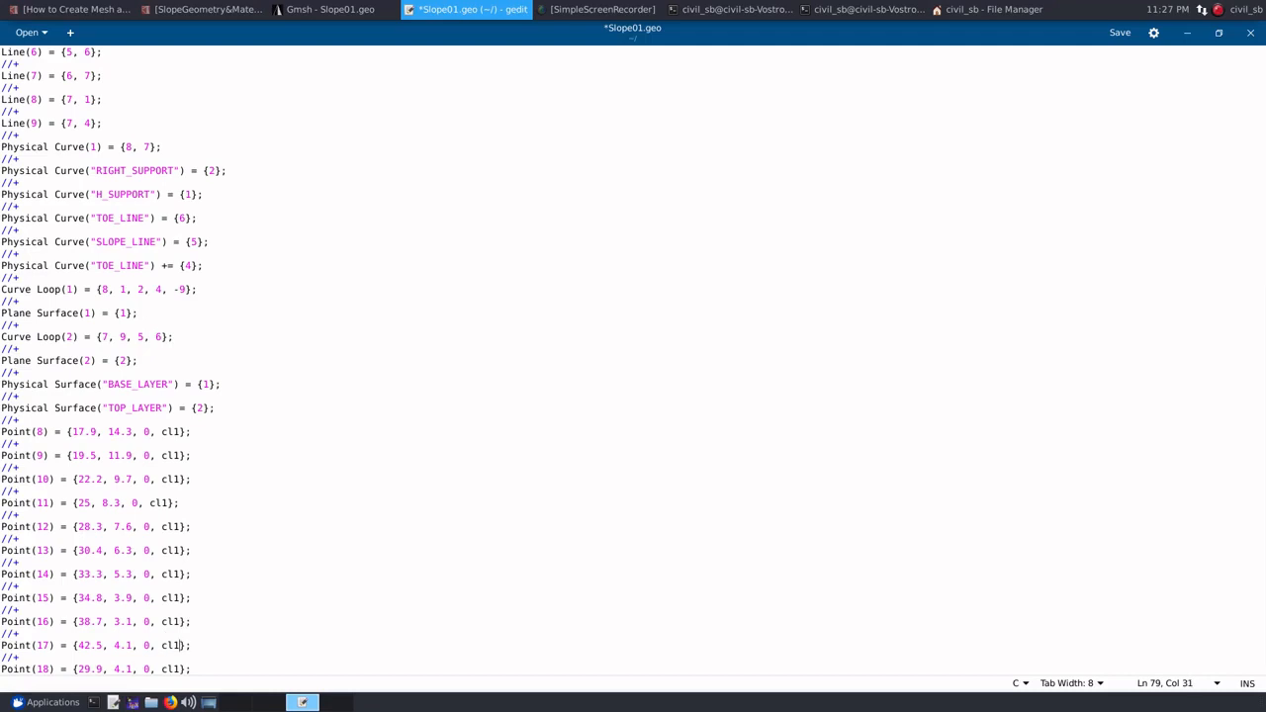
key("ctrl+s")
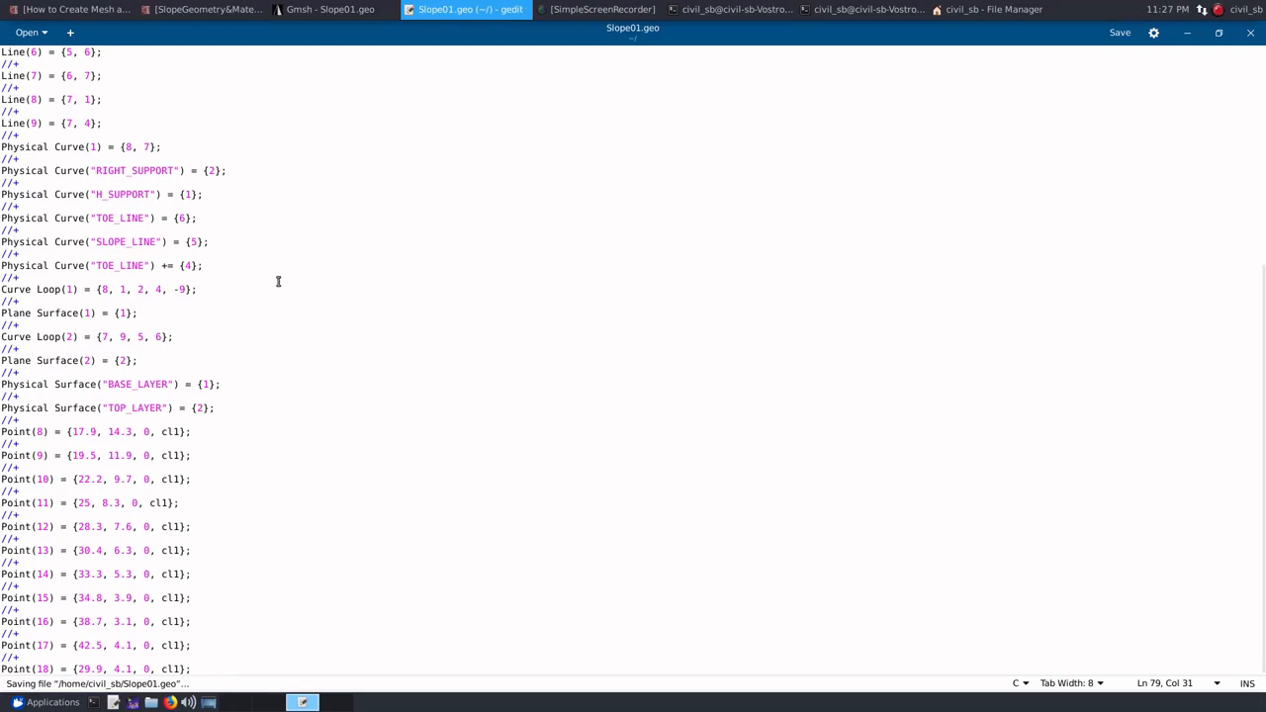
Switch to Gmsh, reload the Slope01.geo script, generate the 2D mesh and inspect the elements around Points 8 to 18
left_click(336, 9)
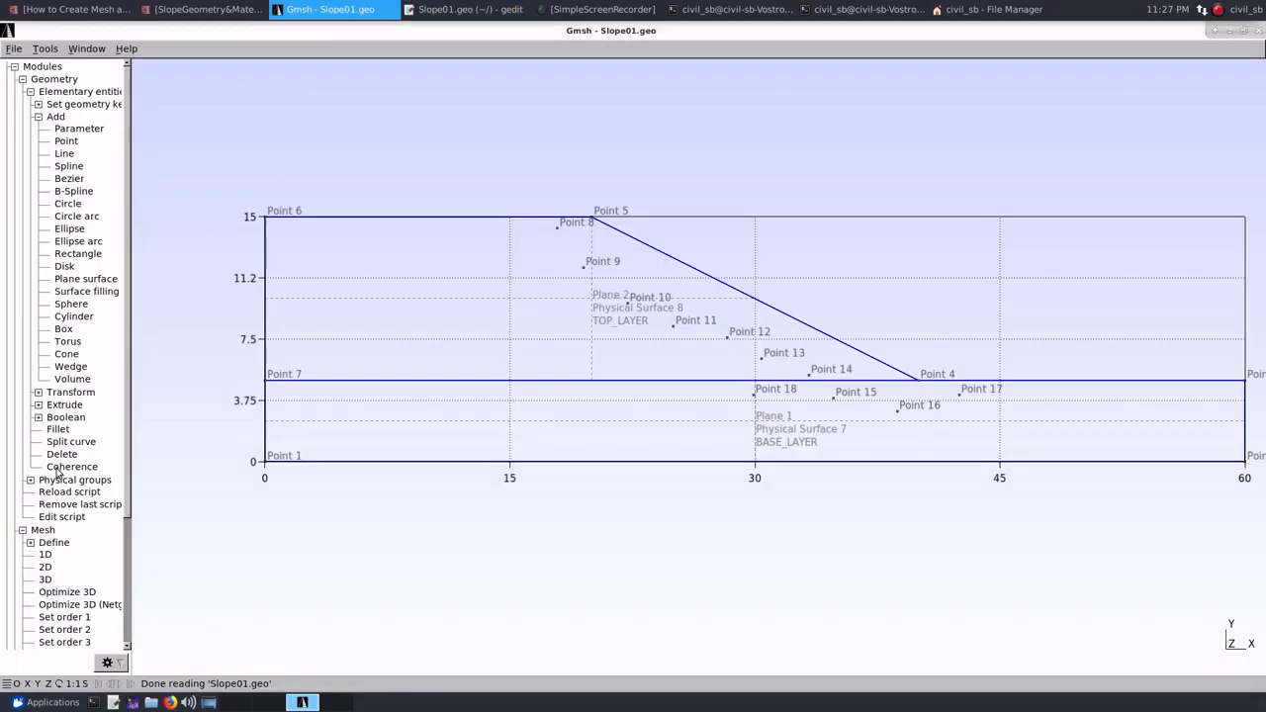
left_click(70, 494)
left_click(46, 568)
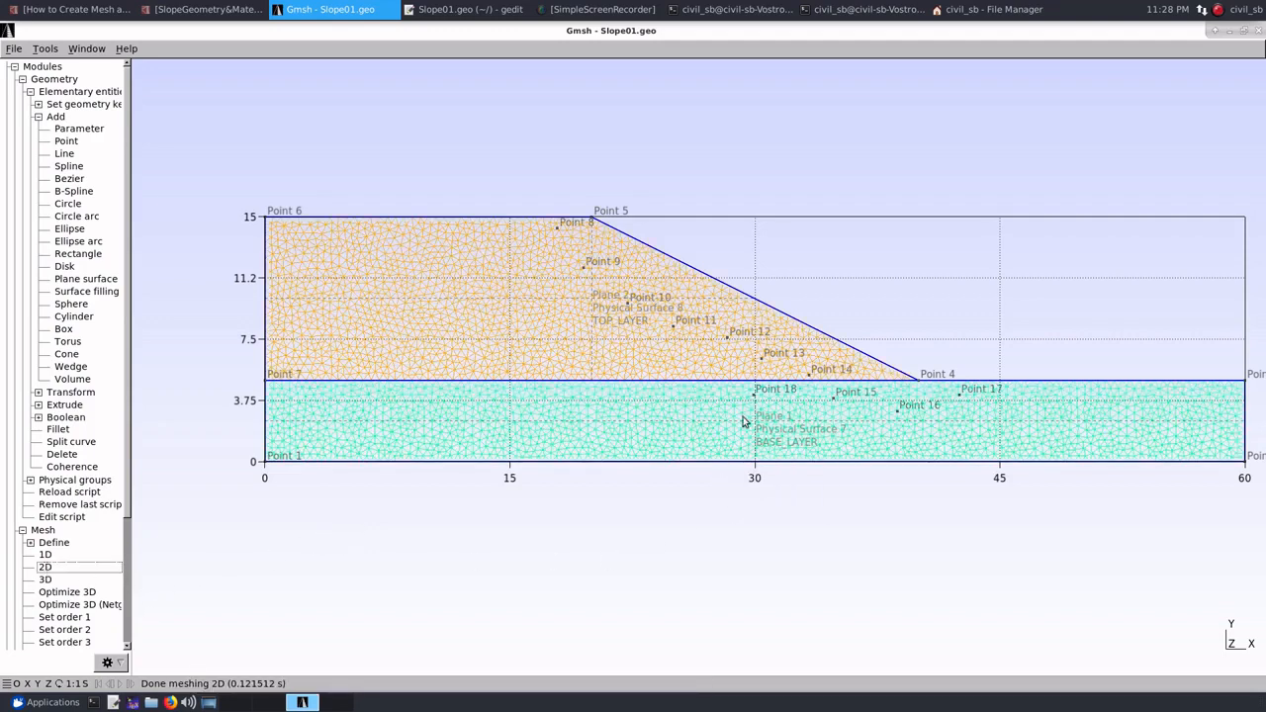
scroll(709, 408, "down", 1)
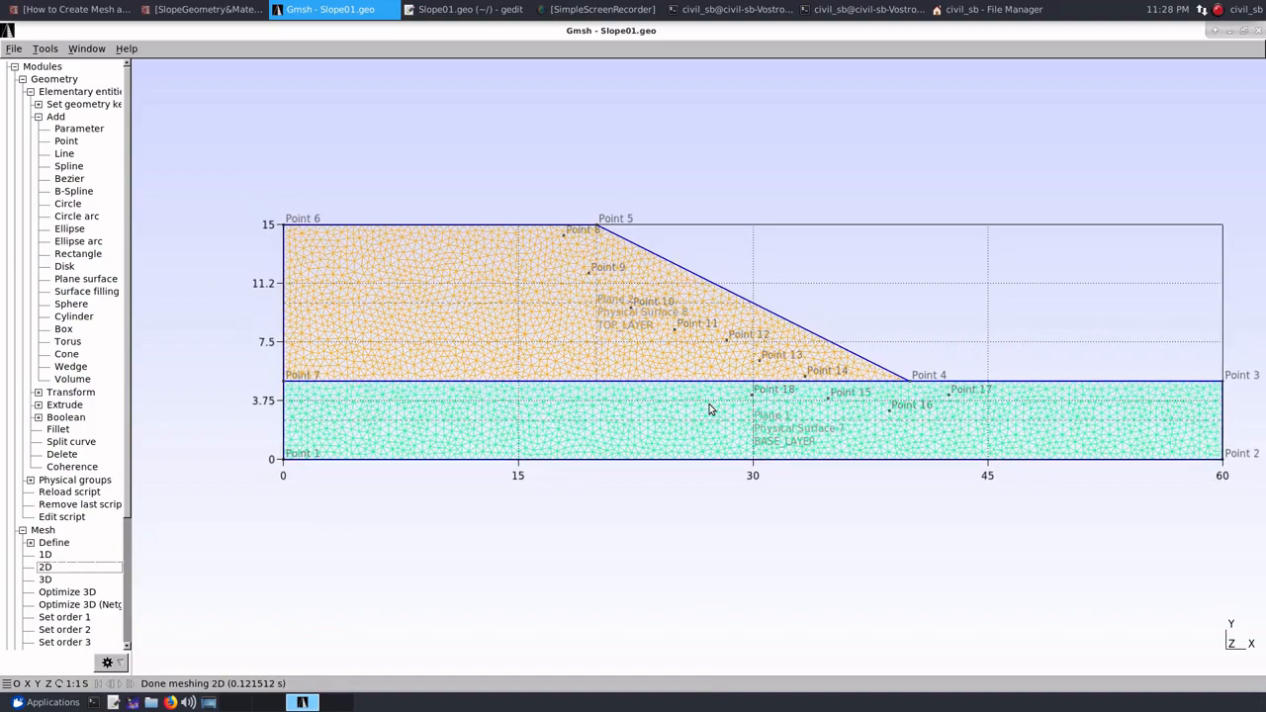
scroll(708, 411, "up", 5)
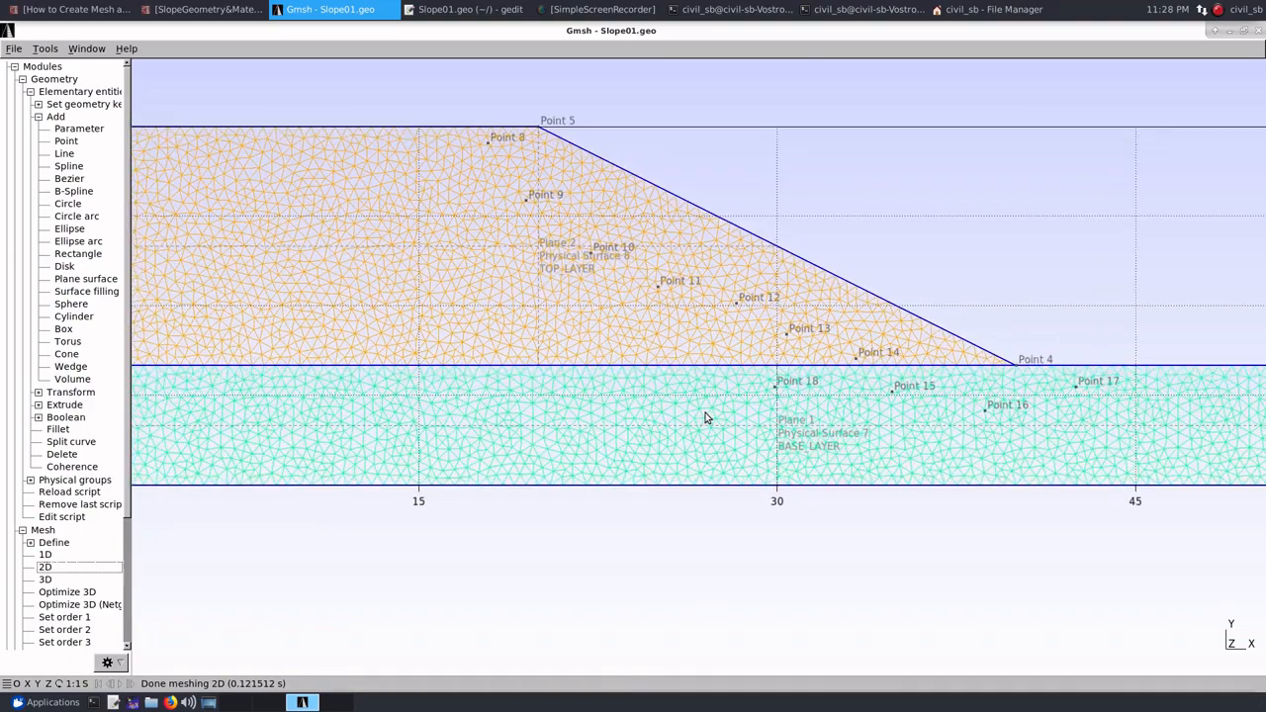
scroll(705, 417, "up", 1)
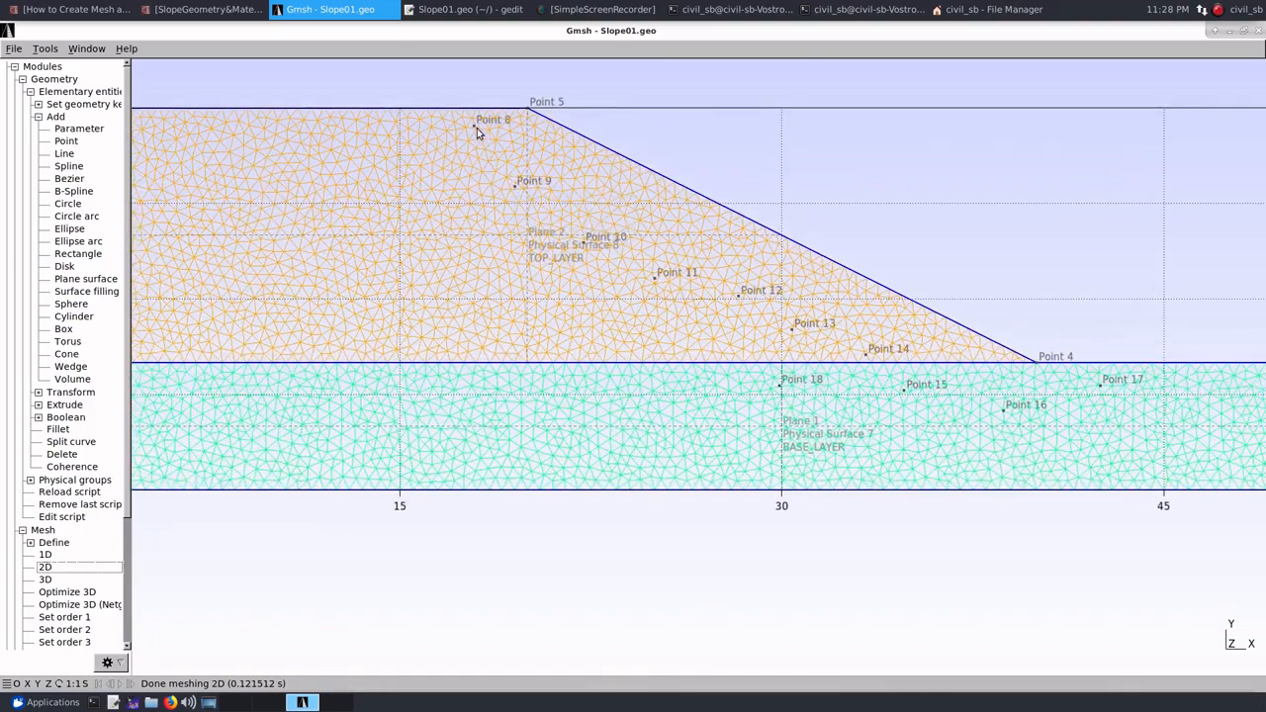
mouse_move(514, 188)
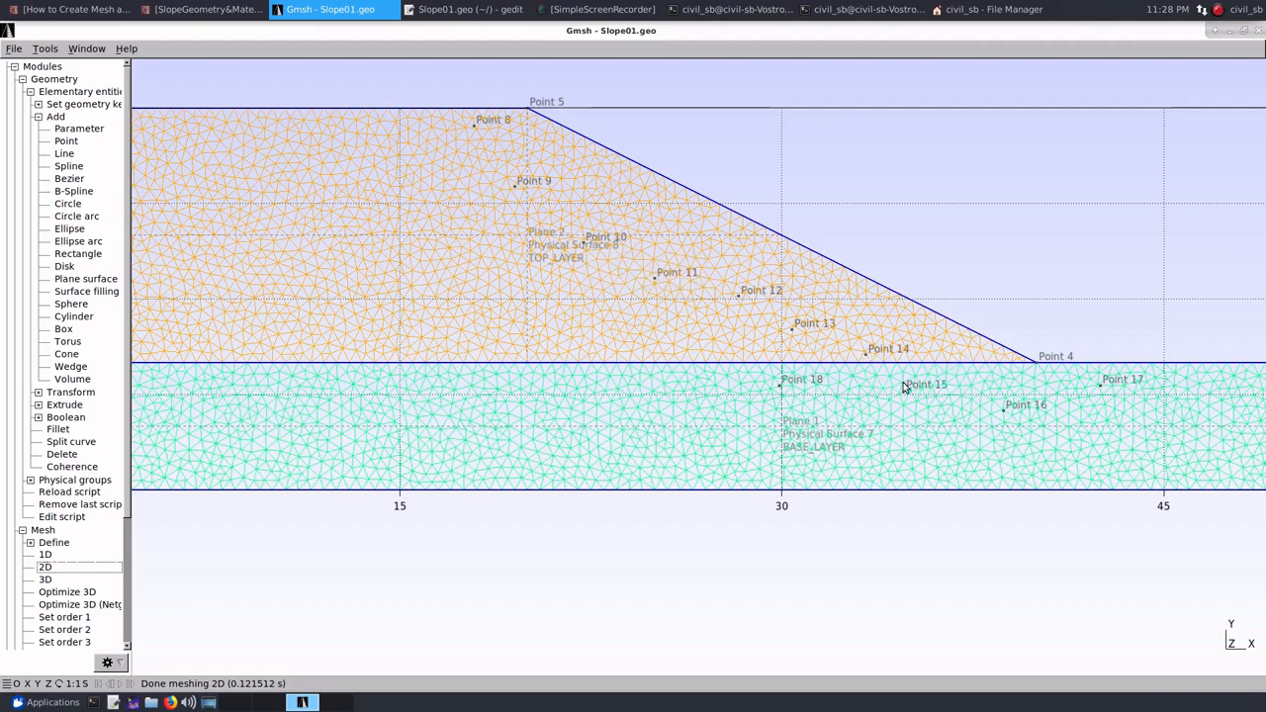
mouse_move(782, 394)
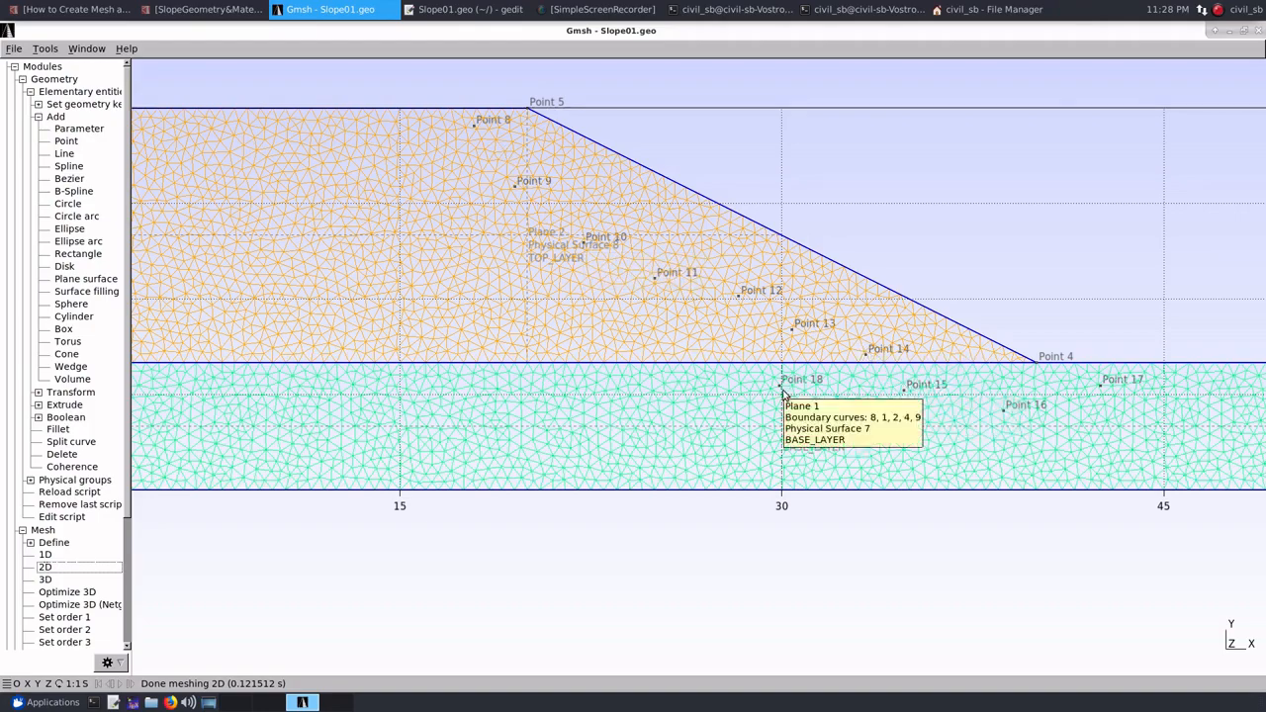
In gedit, start a Point statement below Point(18) listing points 8, 9, 10, 11, 12, 13 and 14, checking Gmsh for those in Plane 2
left_click(458, 12)
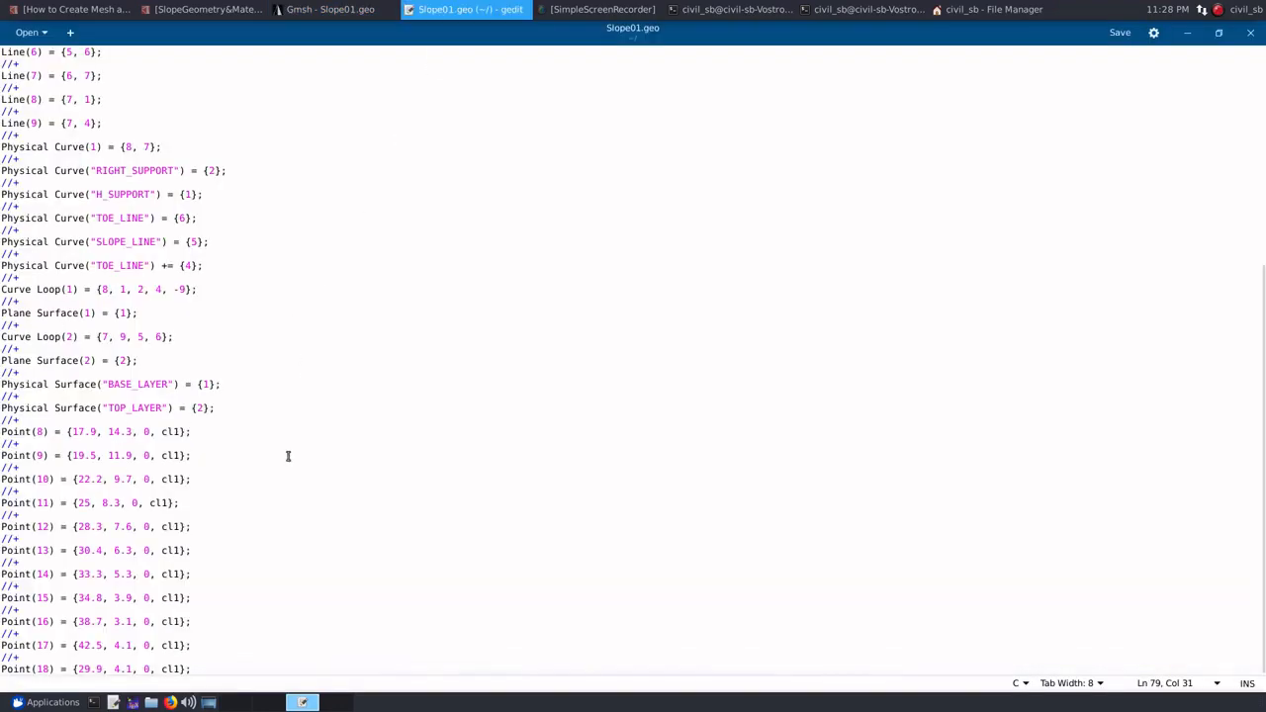
left_click(208, 672)
key("Return")
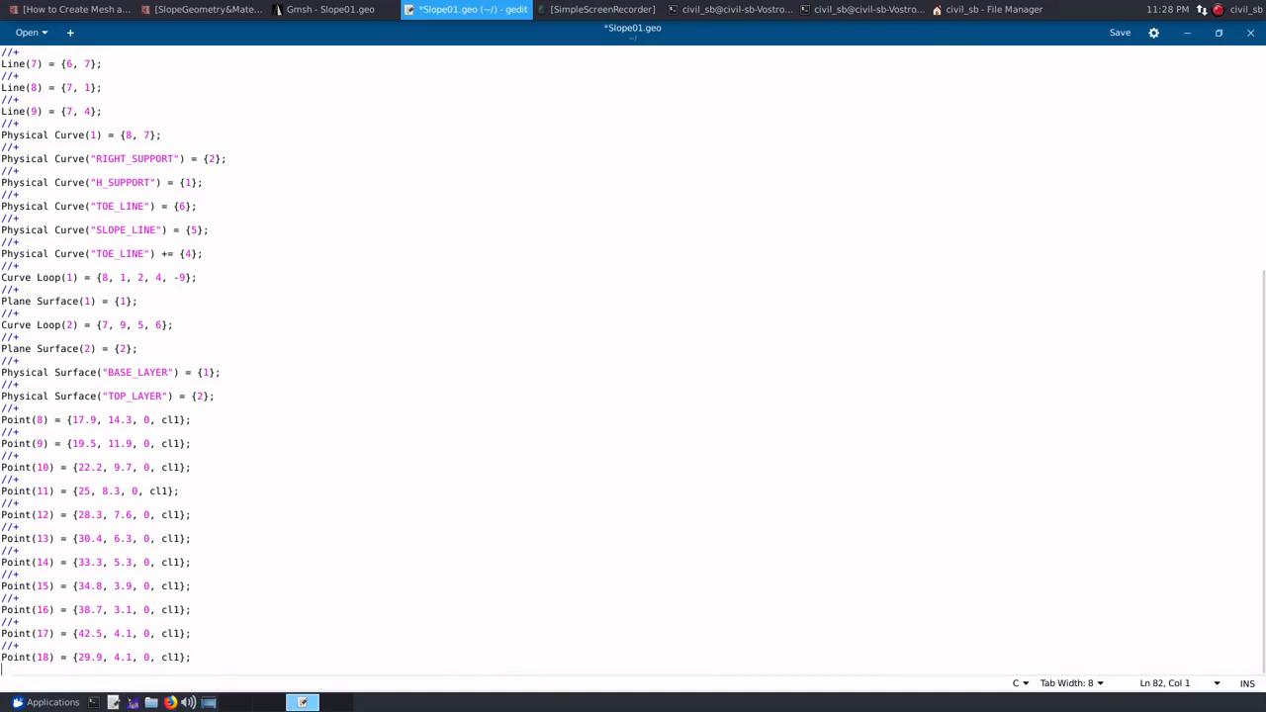
type("Point {")
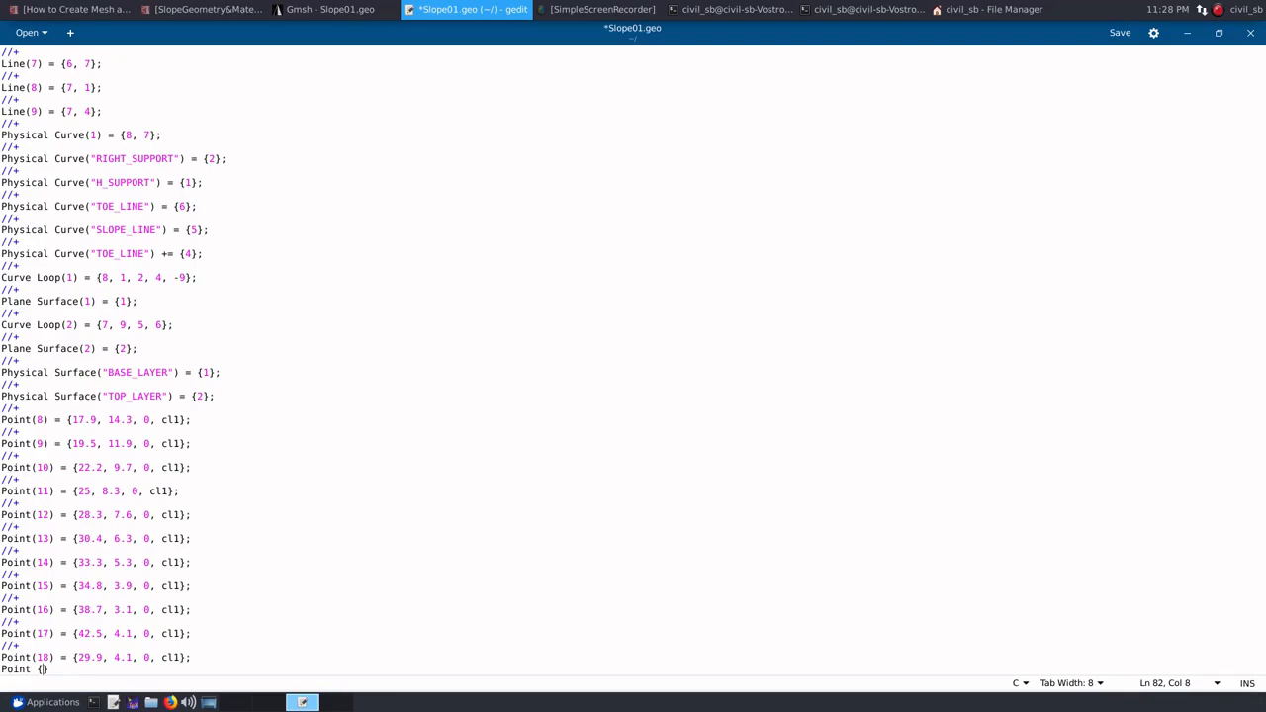
left_click(329, 9)
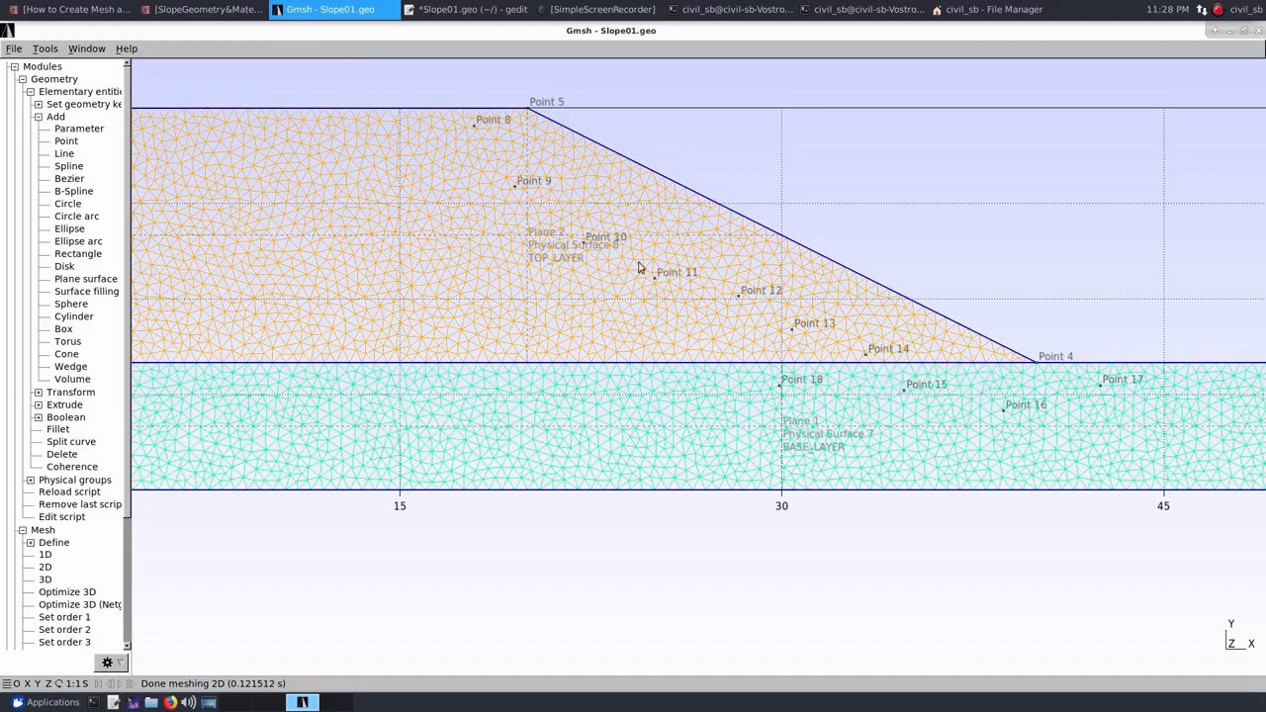
mouse_move(554, 240)
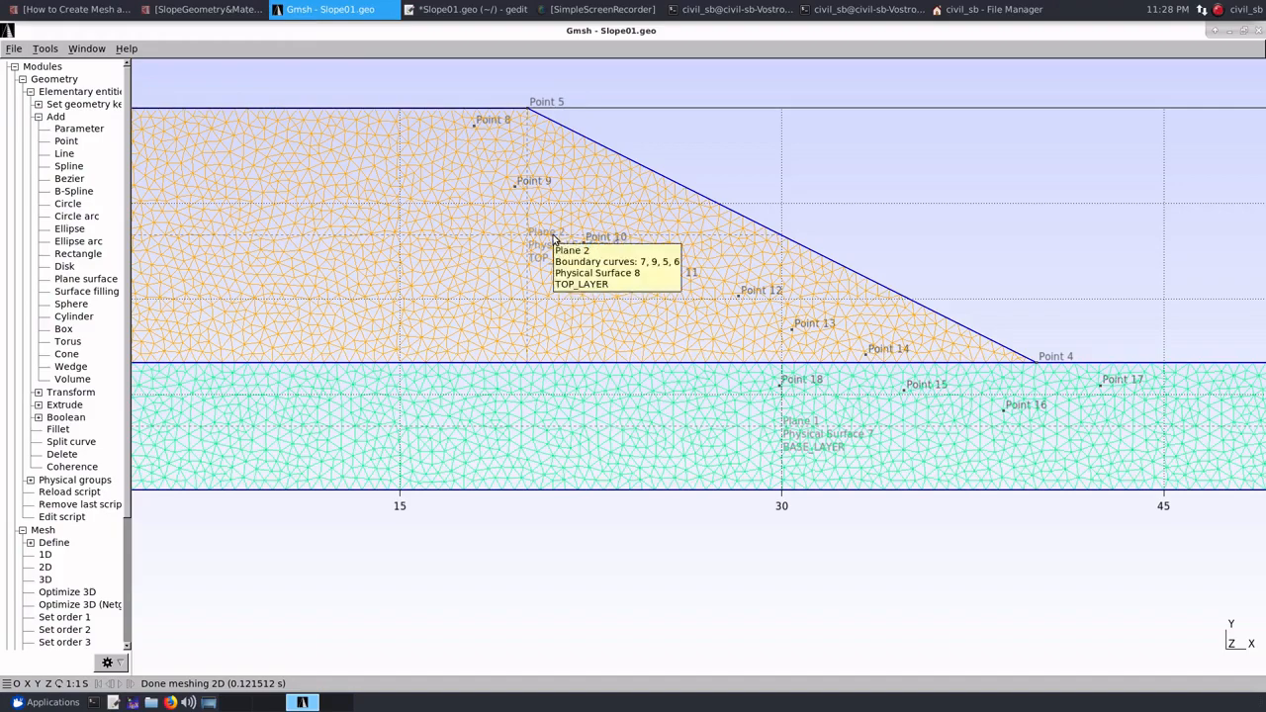
mouse_move(782, 389)
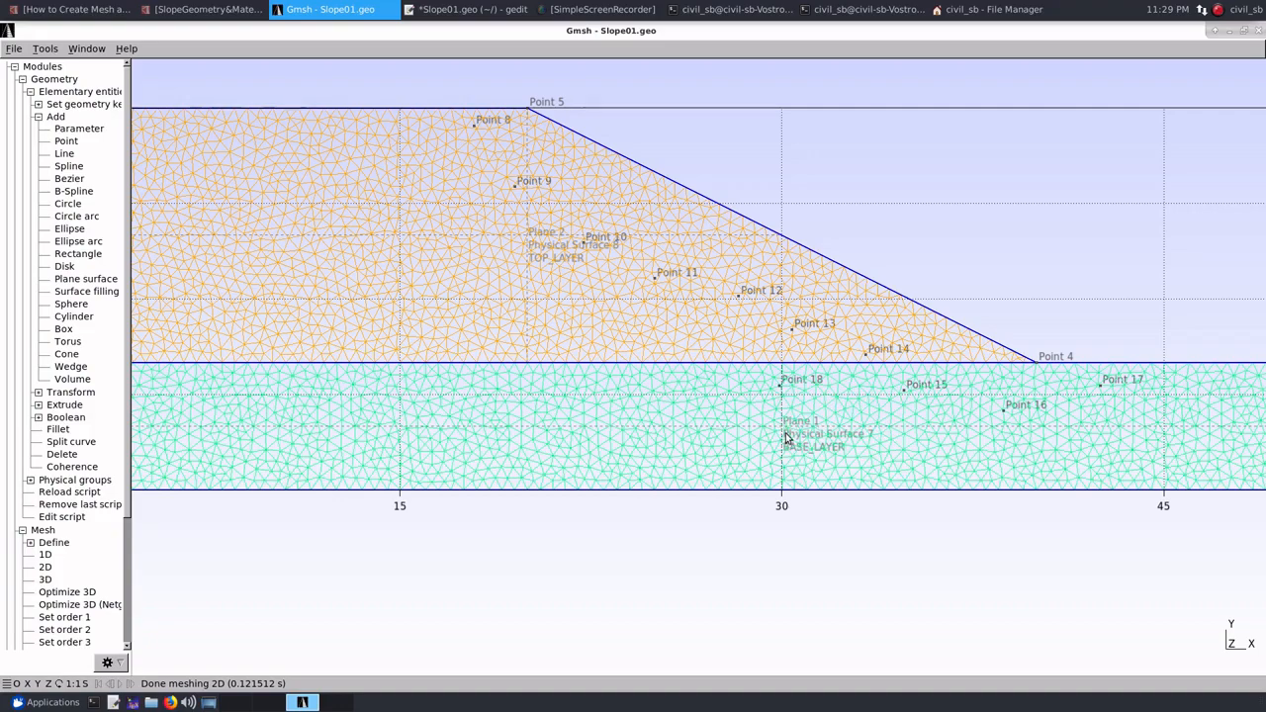
left_click(429, 9)
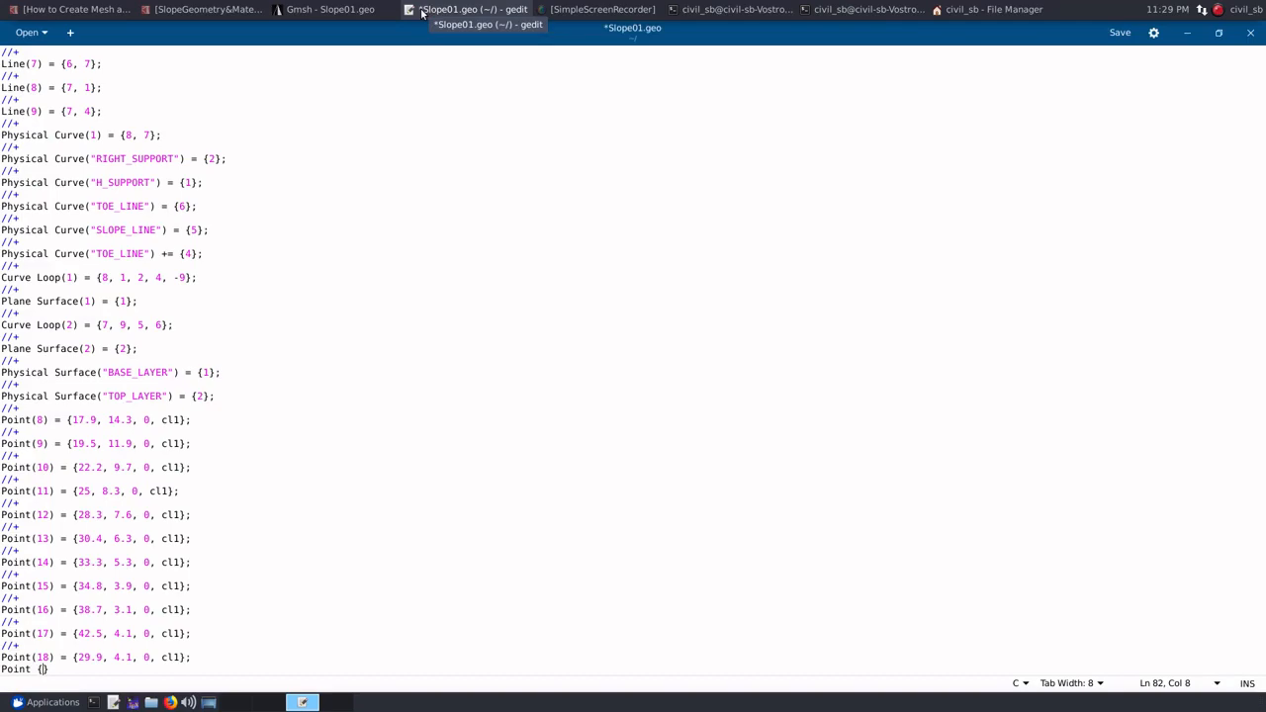
left_click(341, 10)
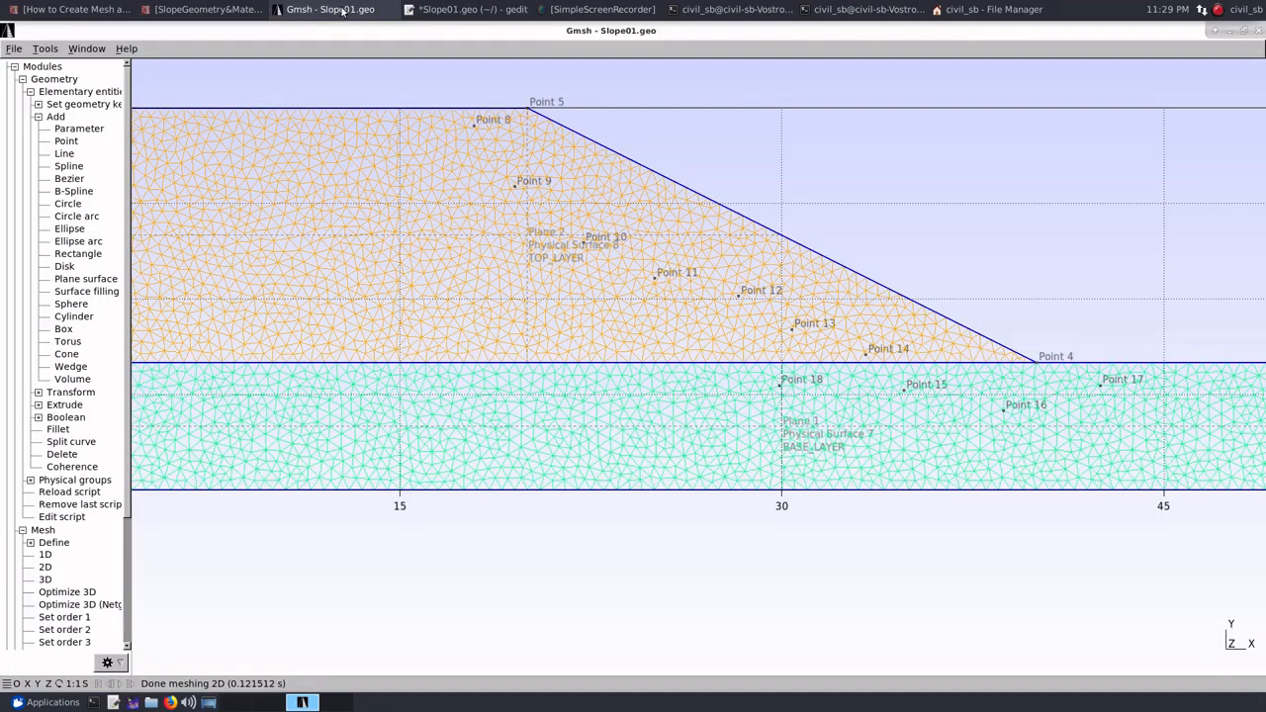
left_click(420, 9)
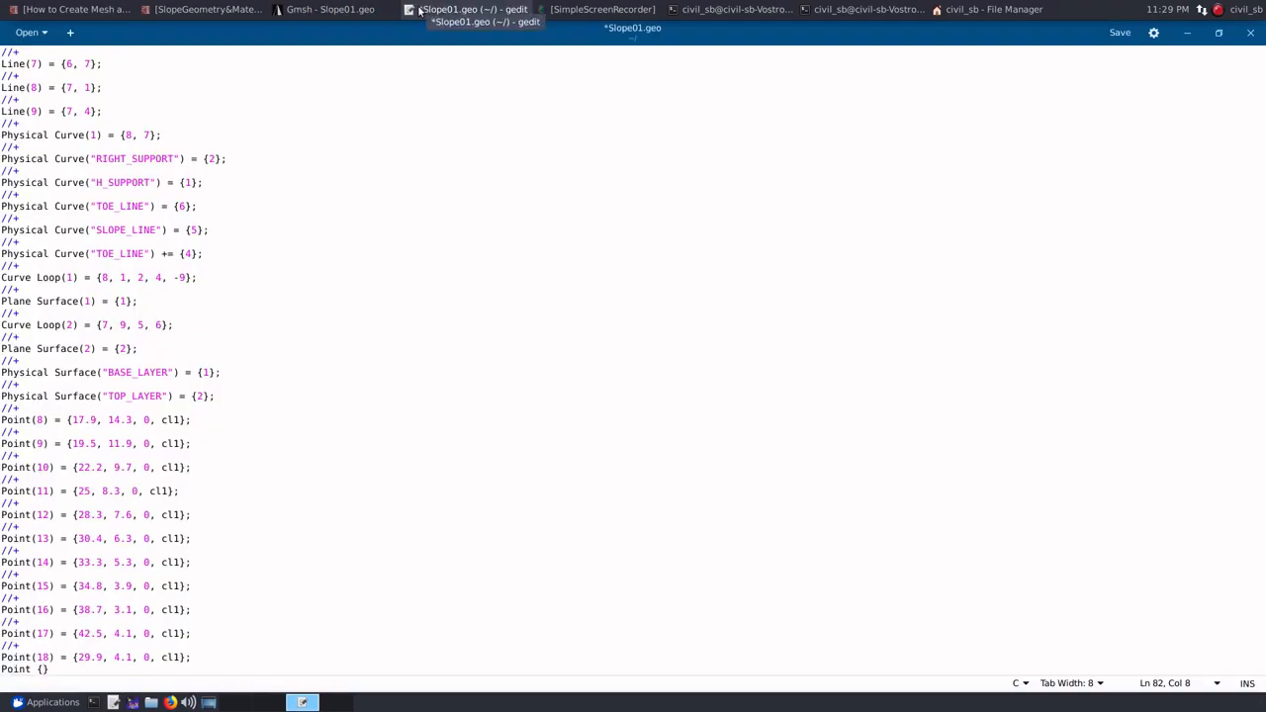
type("8, 9, 10, 11, 12, 13, ")
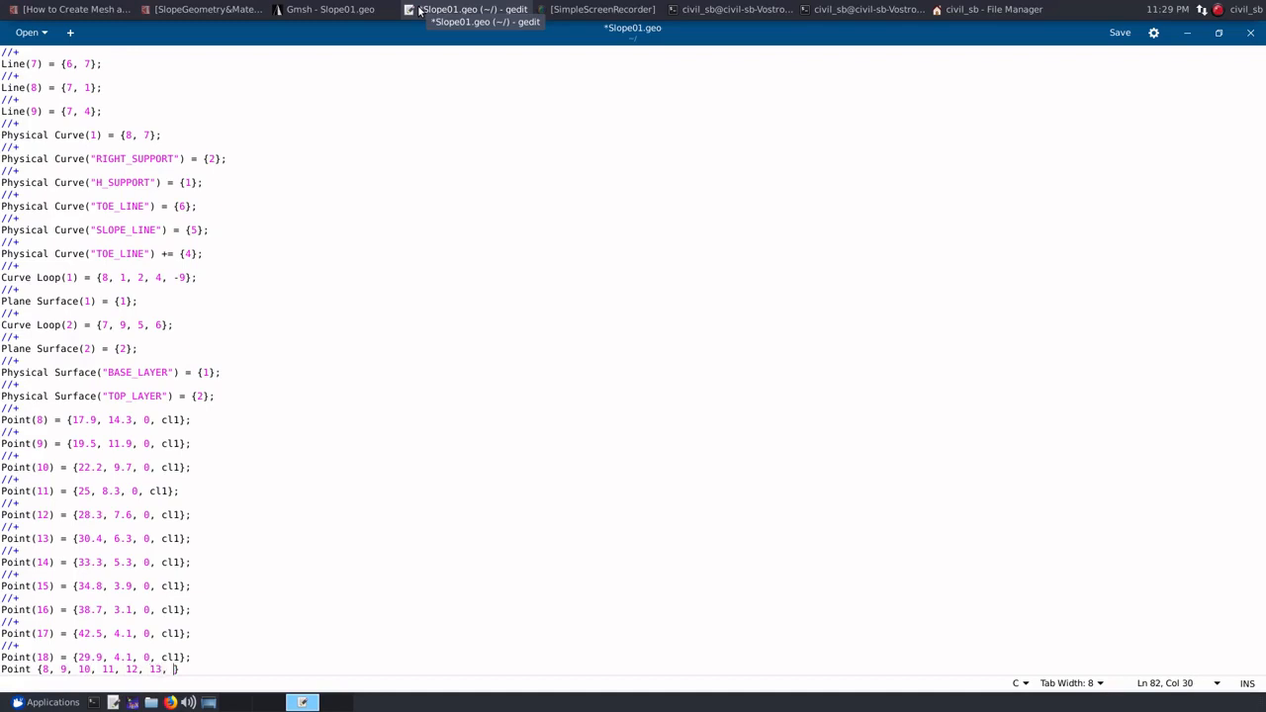
type("14")
Complete the statement for points 8 to 14 with "In Surface {2};", checking the point positions and plane number in Gmsh
left_click(303, 10)
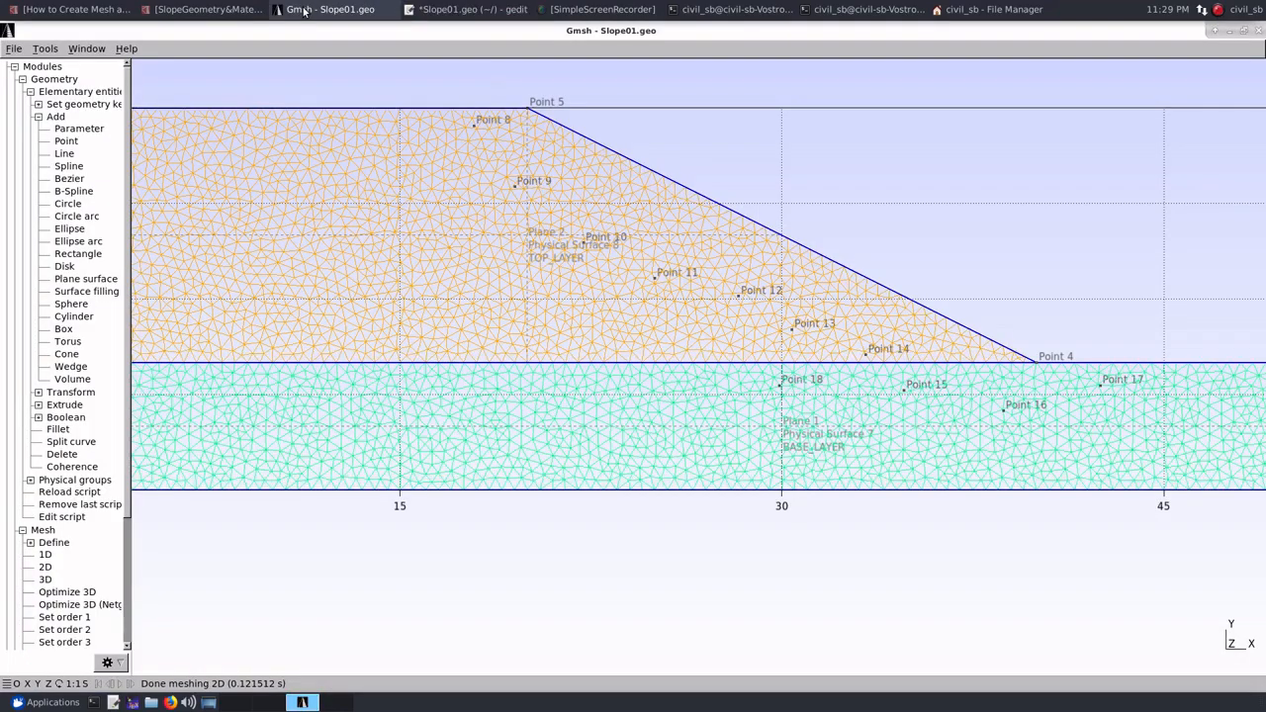
left_click(460, 12)
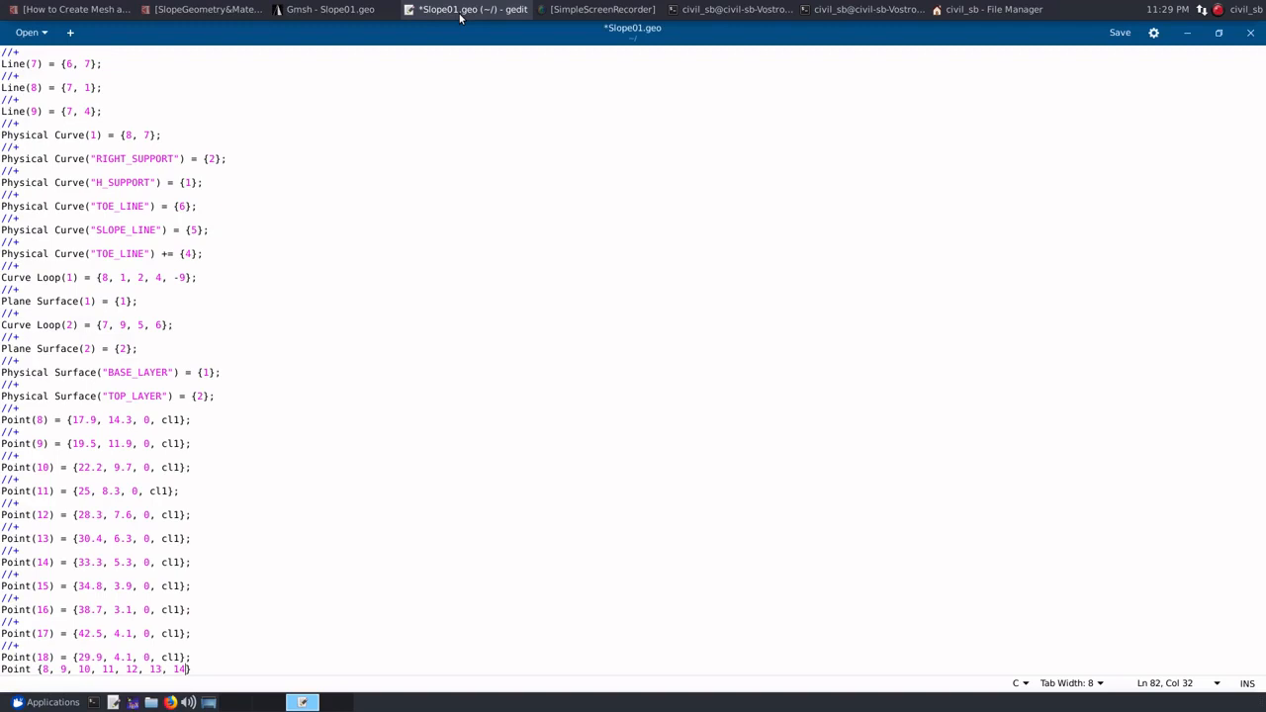
type("In")
type(" Surface")
type(" {}")
type("2")
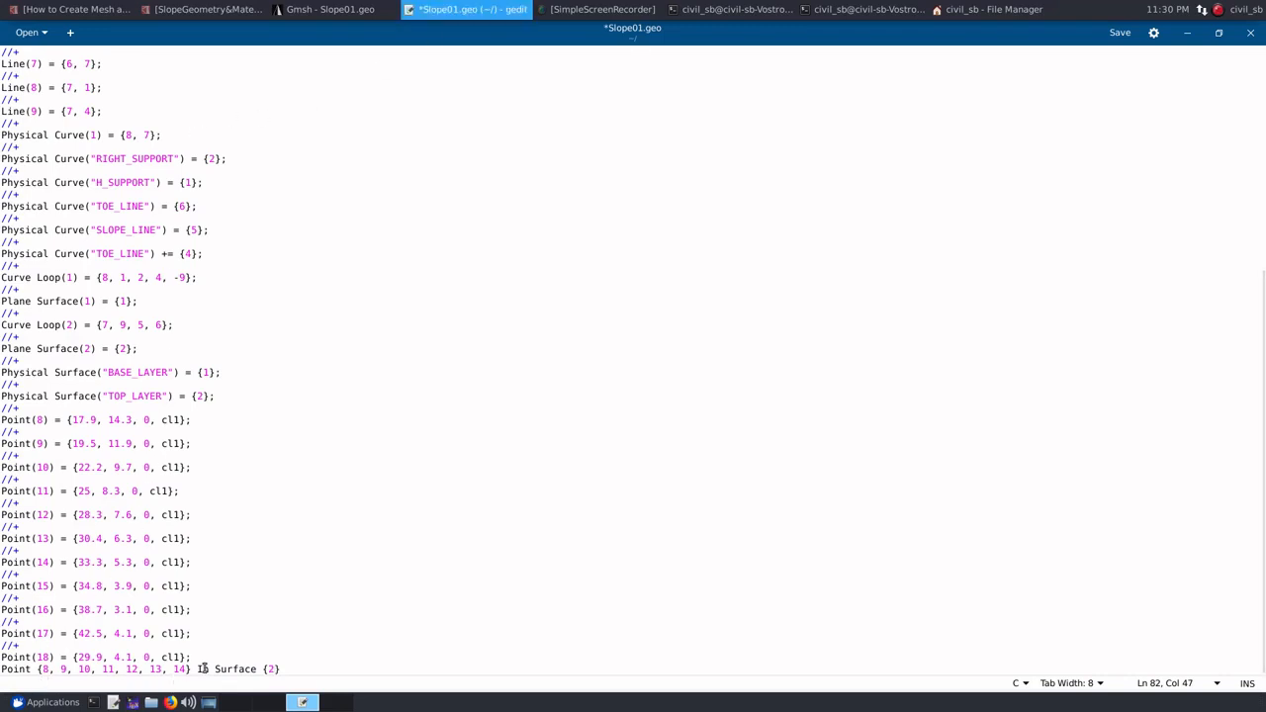
left_click(289, 669)
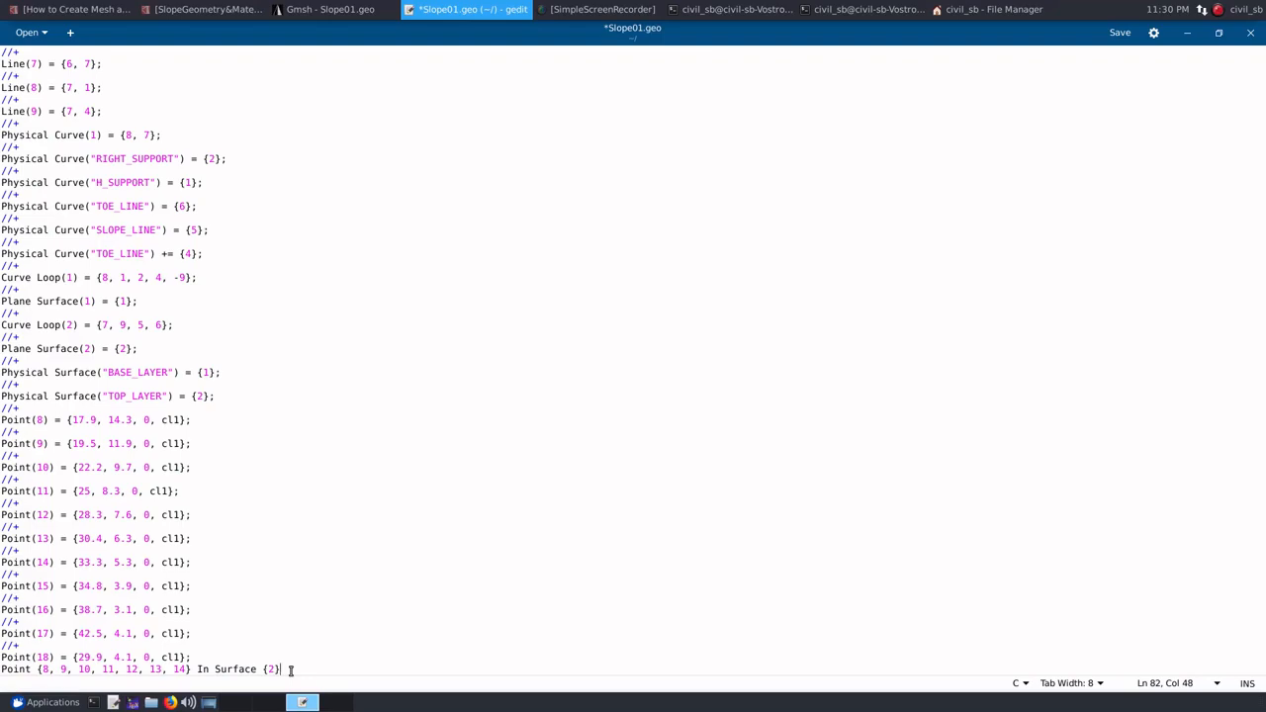
left_click(321, 9)
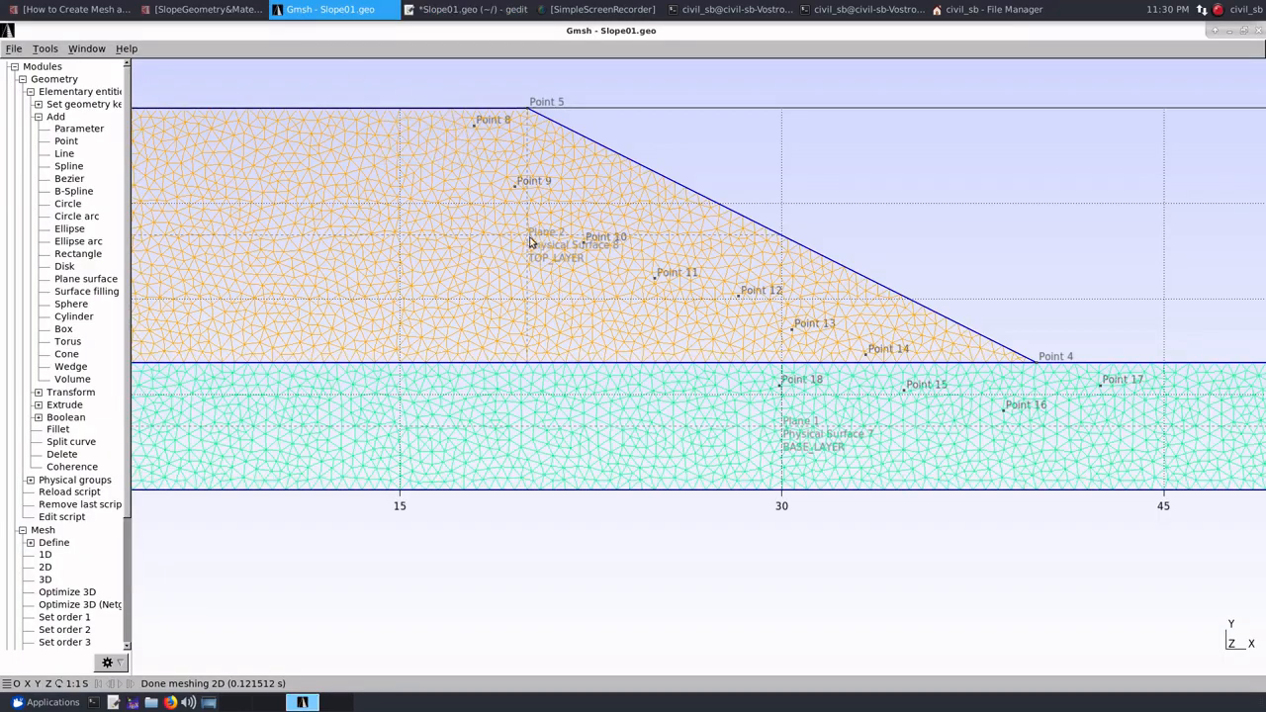
left_click(465, 9)
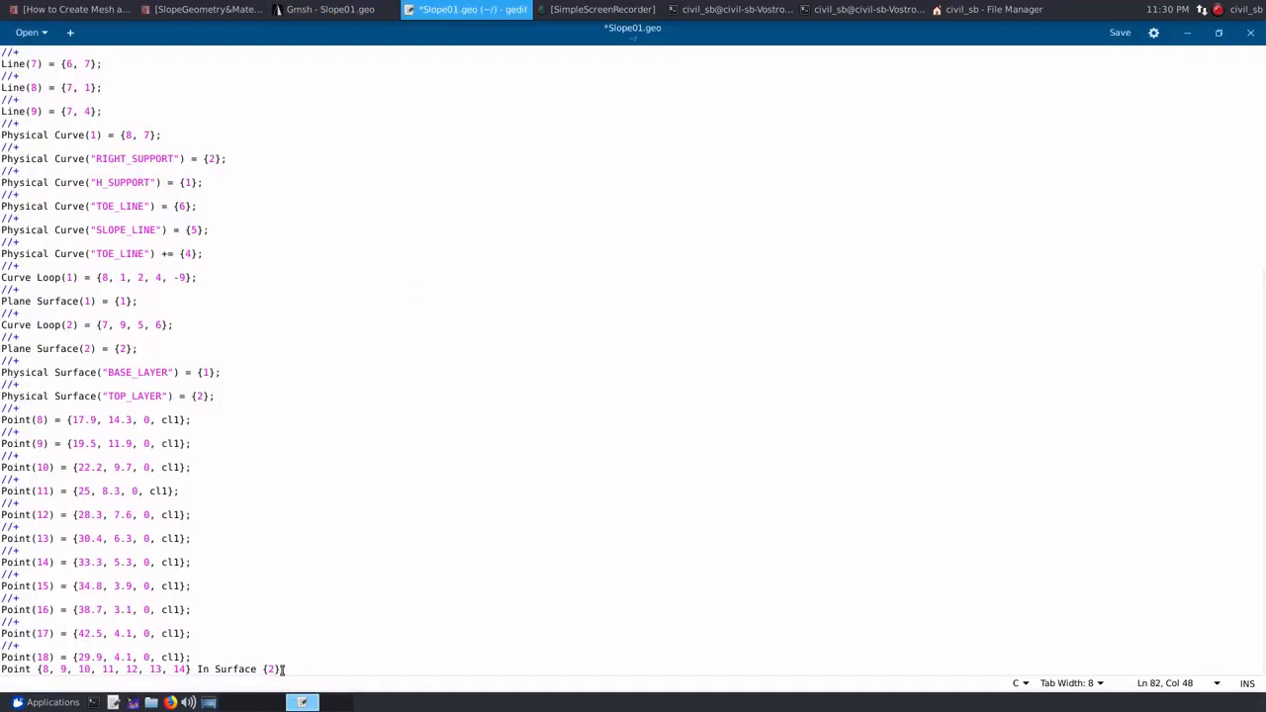
type(";")
Add the line "Point {15, 16, 17, 18} In Surface {1};" at the end of Slope01.geo and save the file
key("Return")
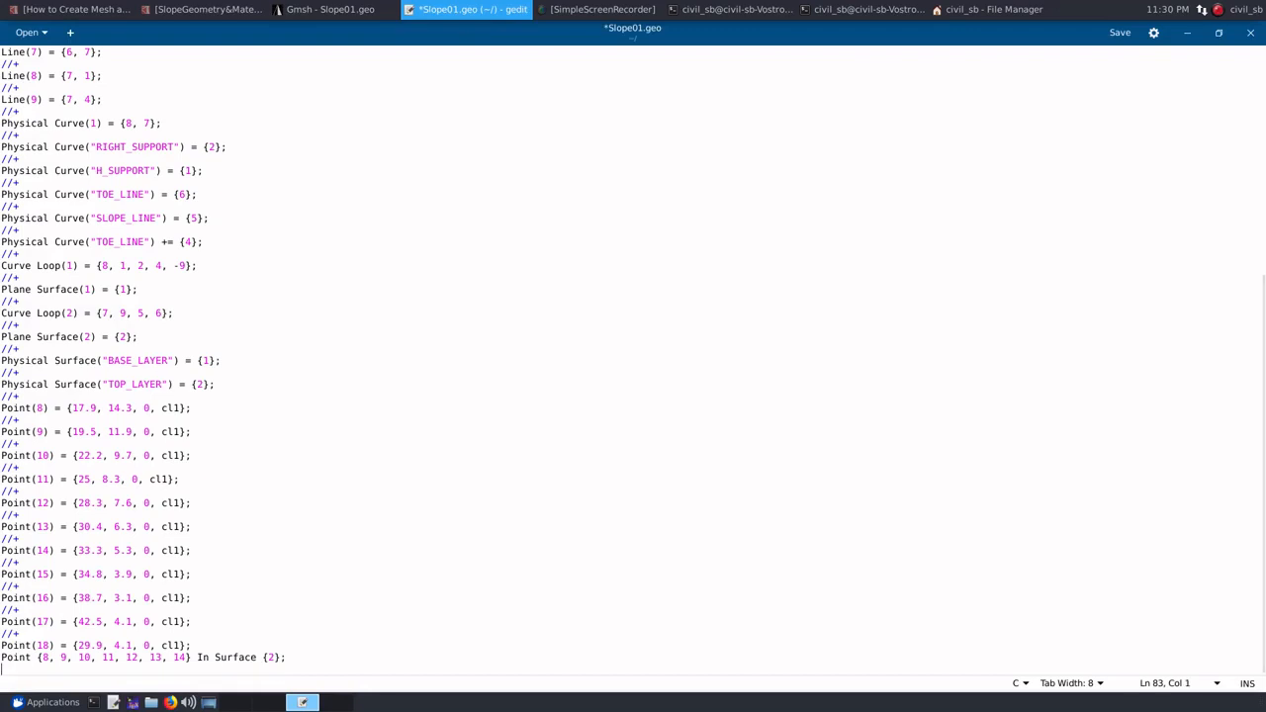
type("Point {}")
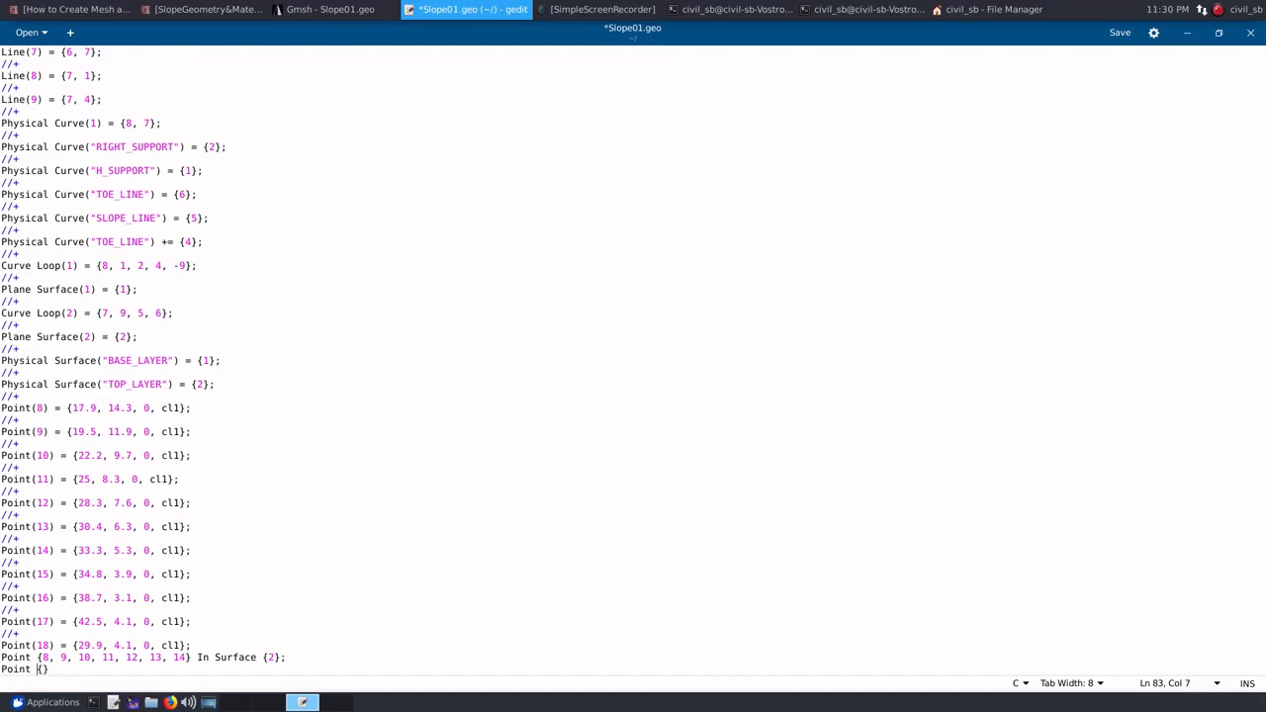
type("15, 16, 17, 18")
type(" In Surface")
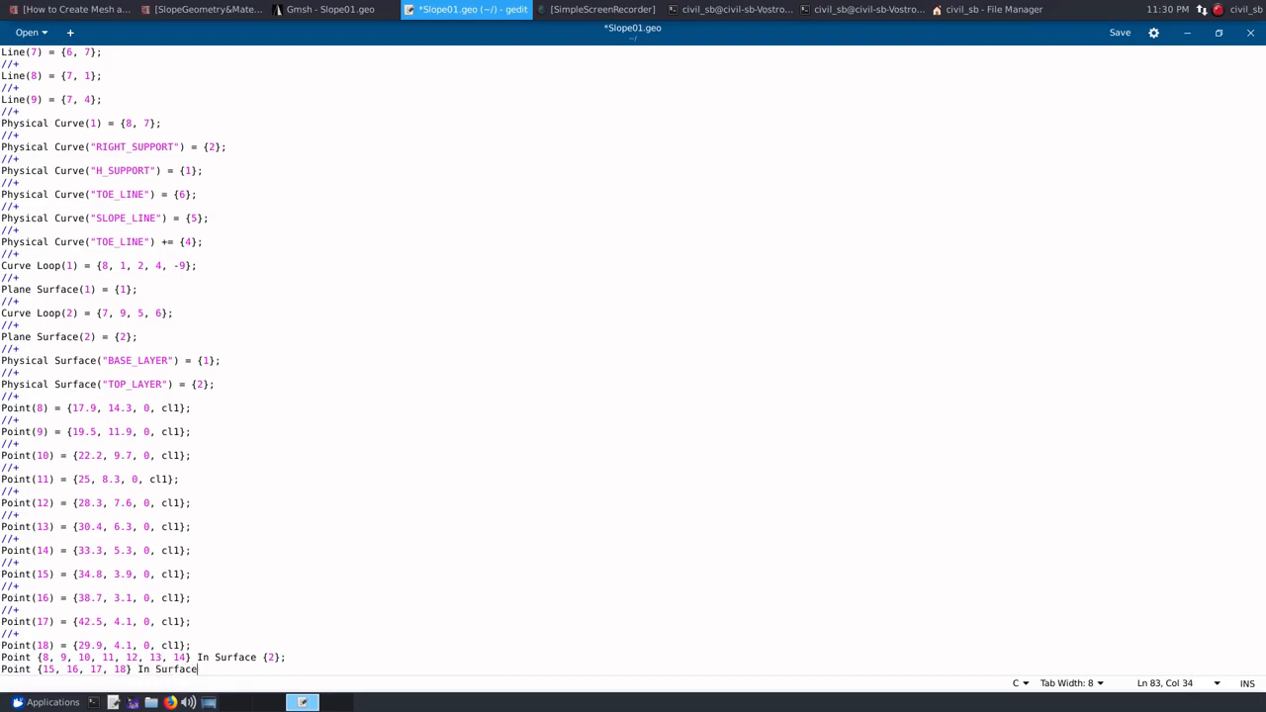
type(" {}")
key("Left")
type("1};")
key("ctrl+s")
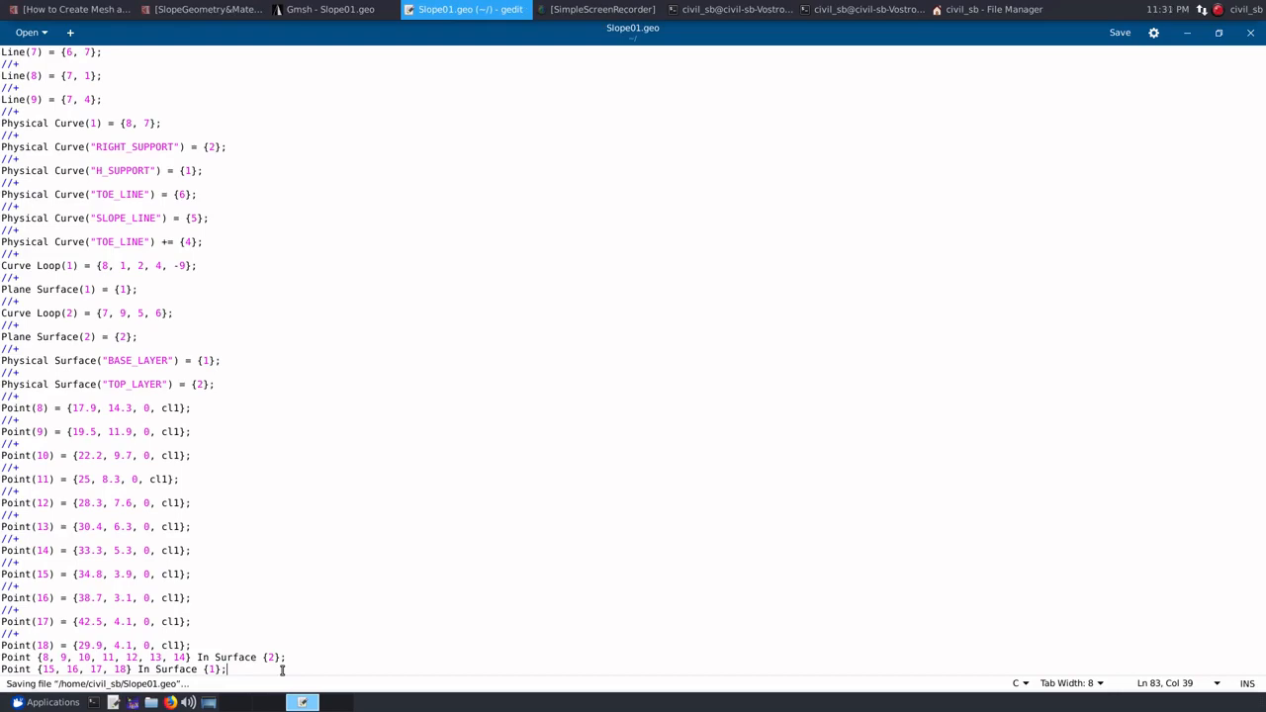
Switch to Gmsh, reload the script, regenerate the 2D mesh and inspect the refinement around the embedded points
left_click(364, 12)
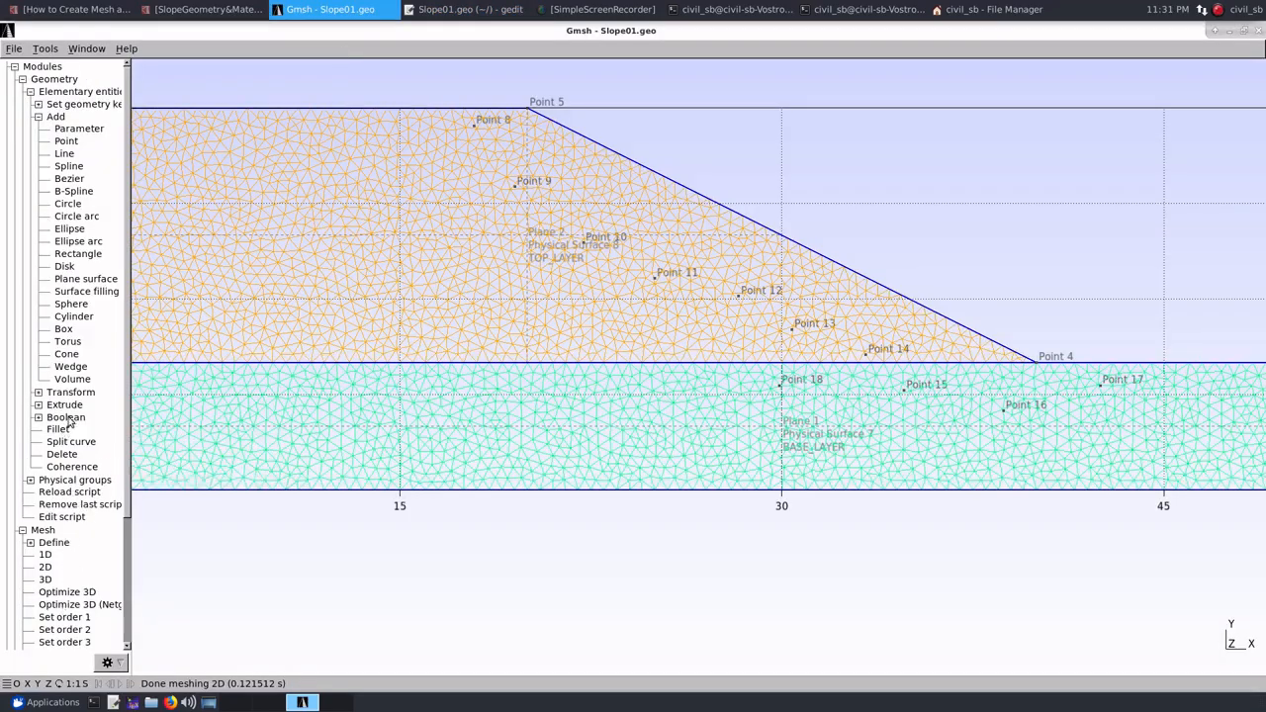
left_click(75, 493)
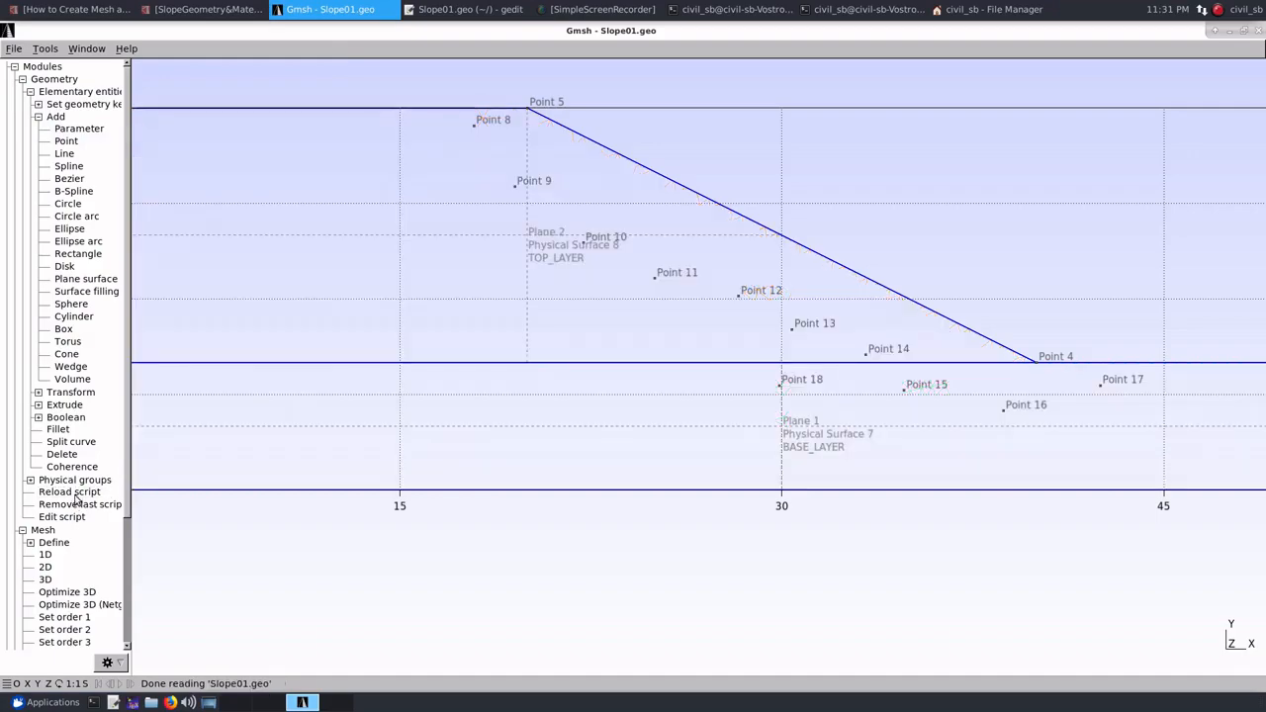
left_click(45, 568)
scroll(600, 309, "down", 1)
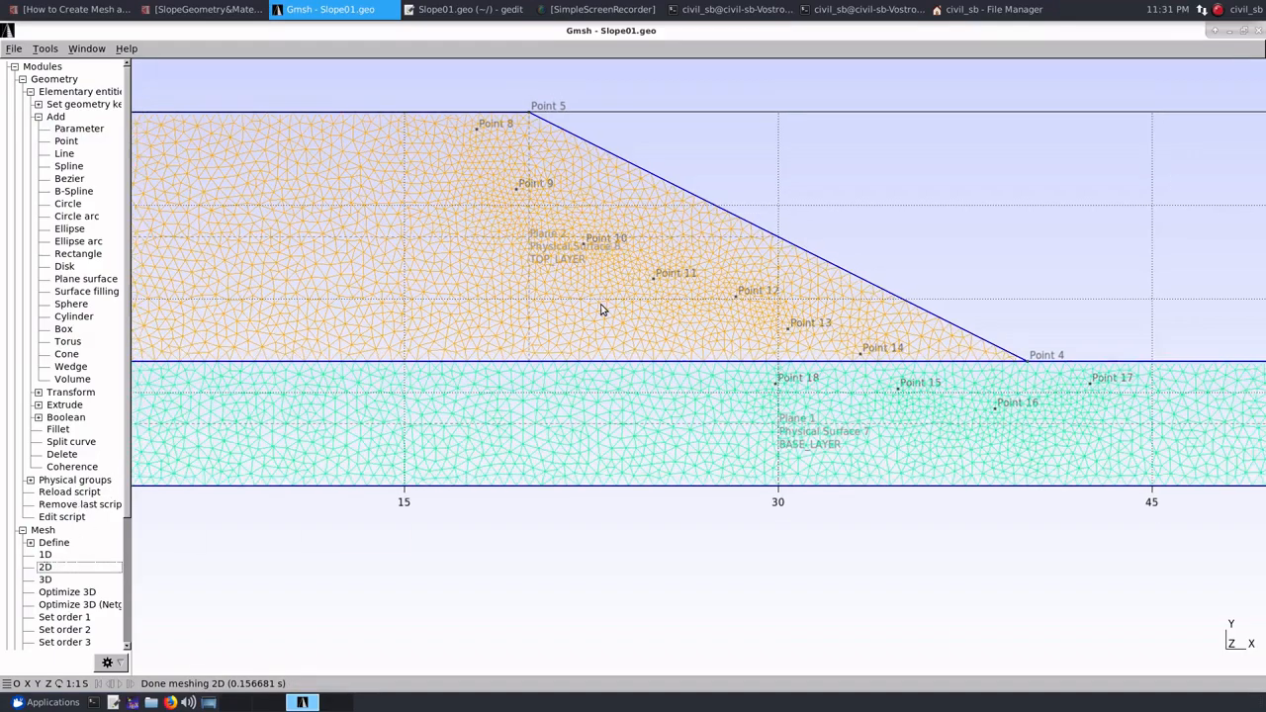
scroll(598, 312, "up", 5)
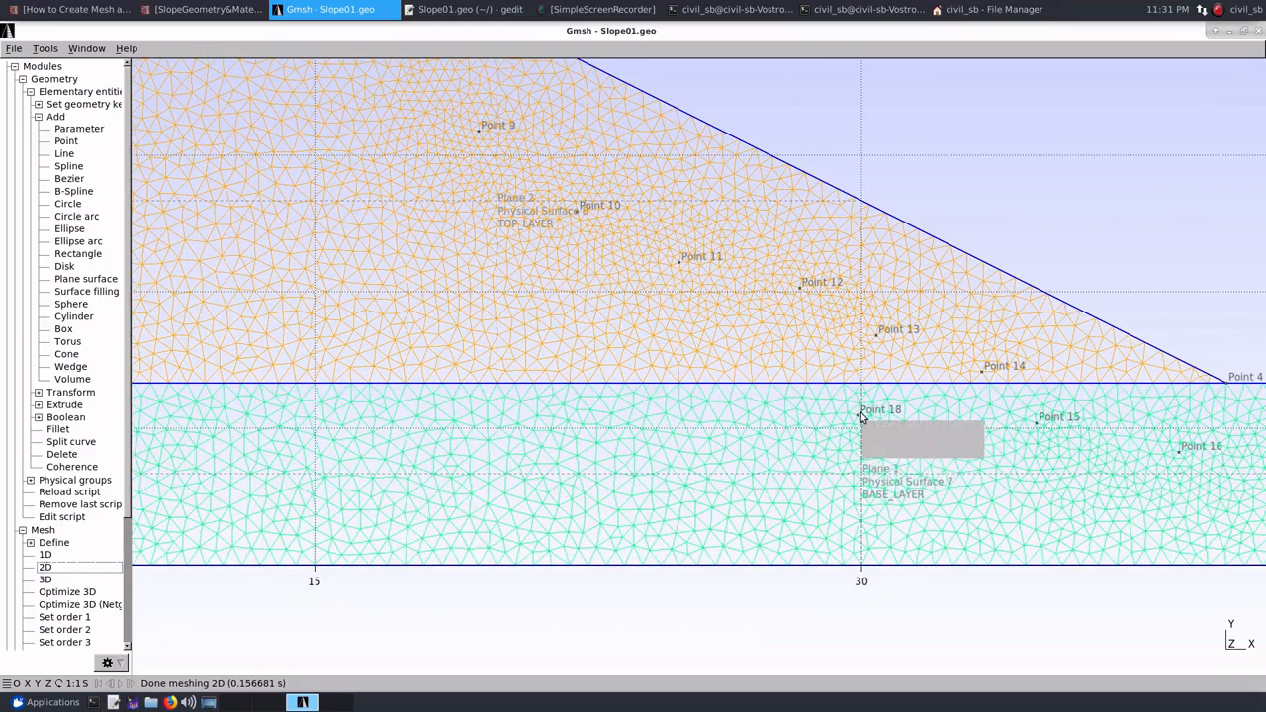
mouse_move(860, 420)
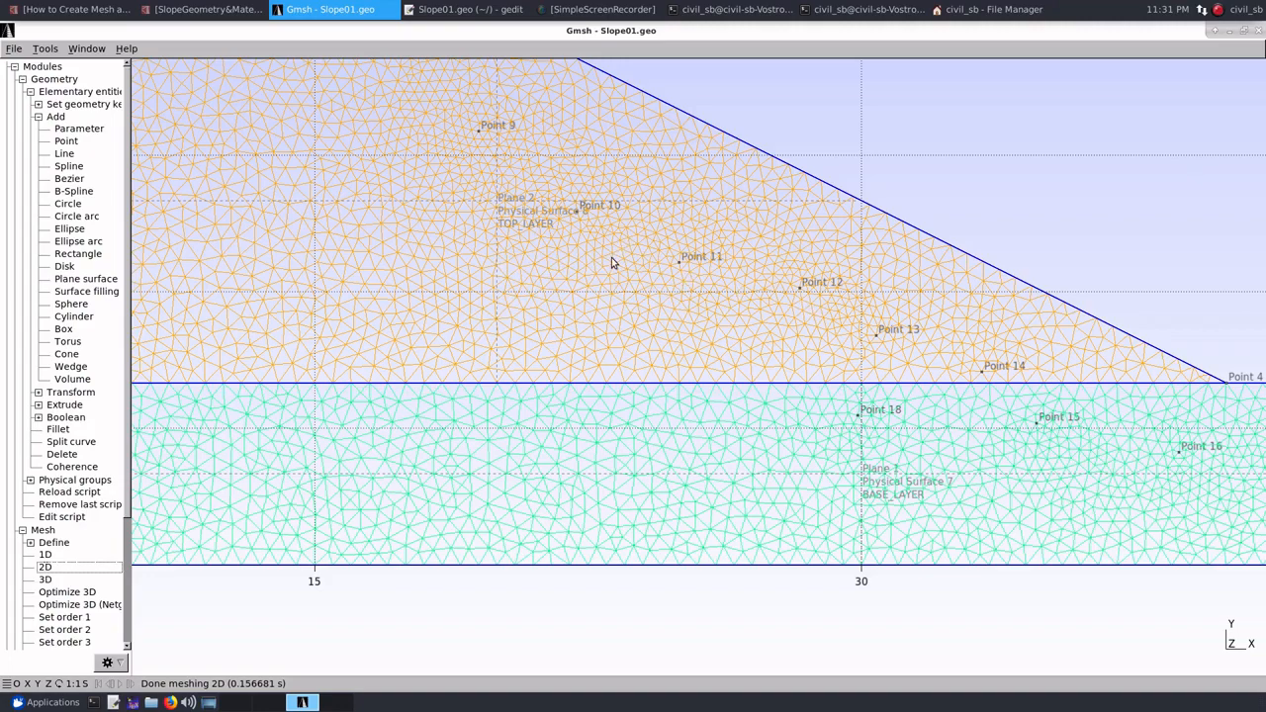
scroll(611, 258, "down", 2)
scroll(613, 255, "down", 5)
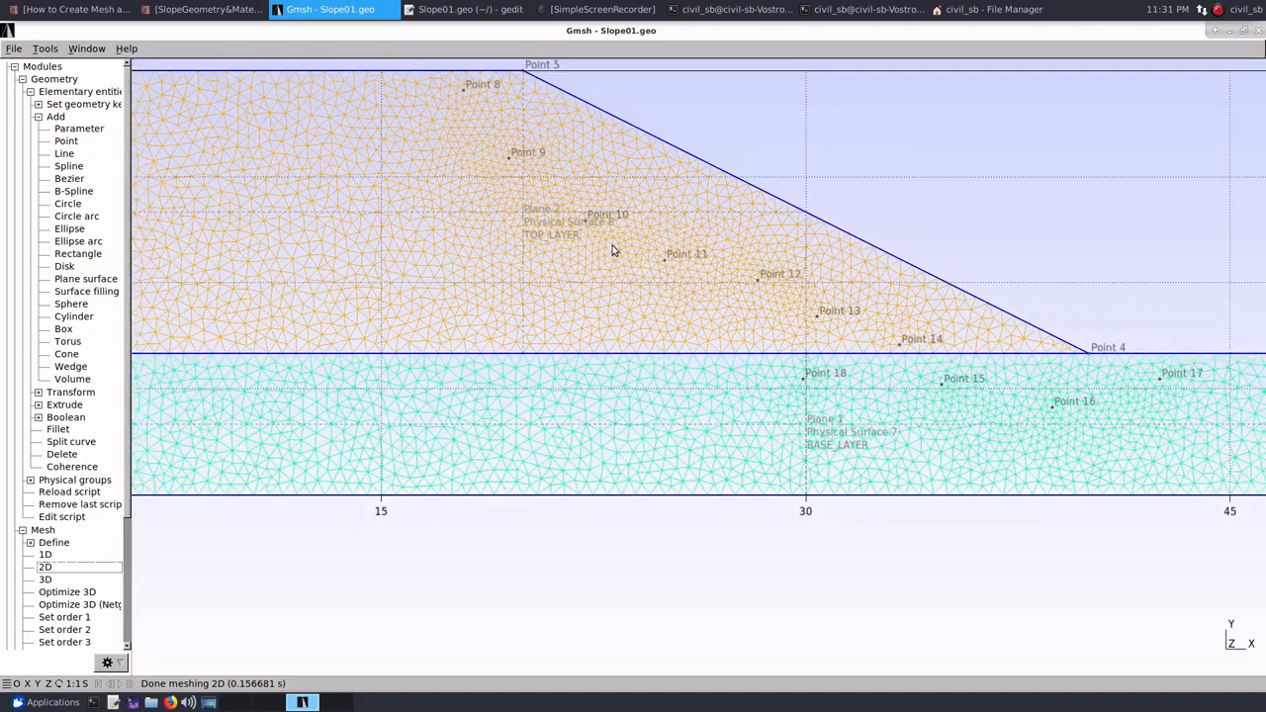
scroll(612, 249, "down", 1)
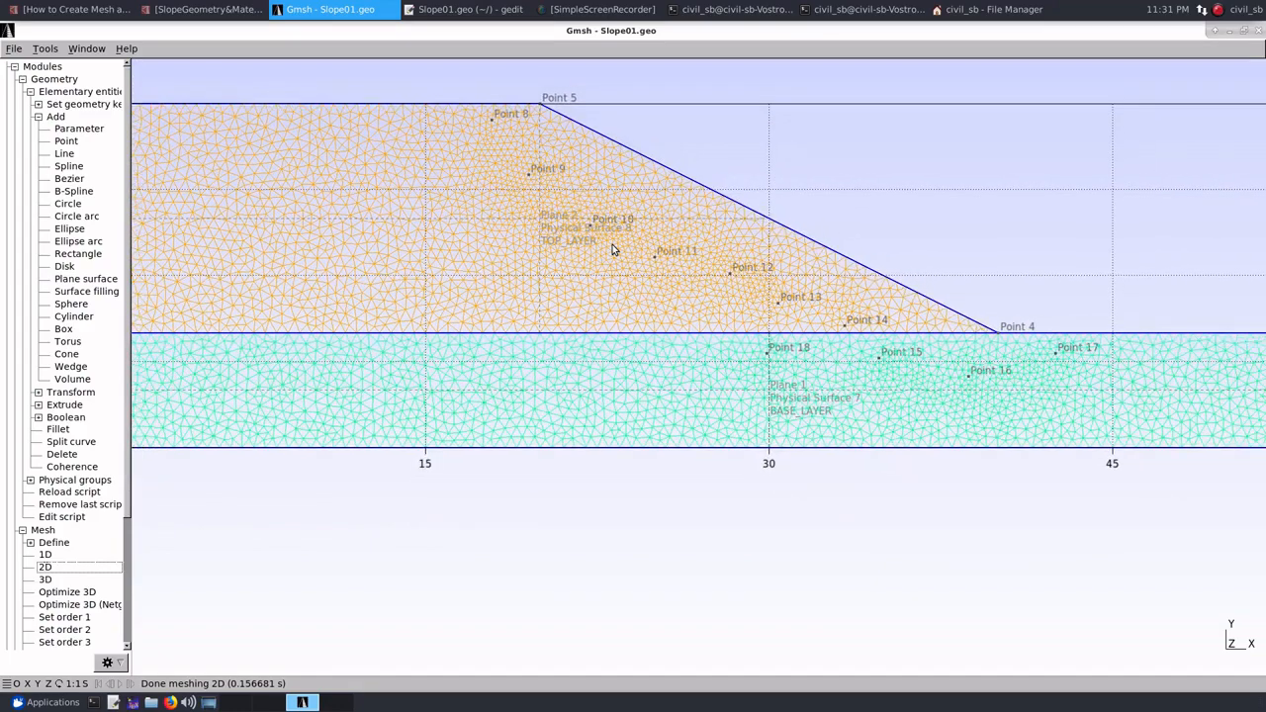
scroll(613, 249, "down", 2)
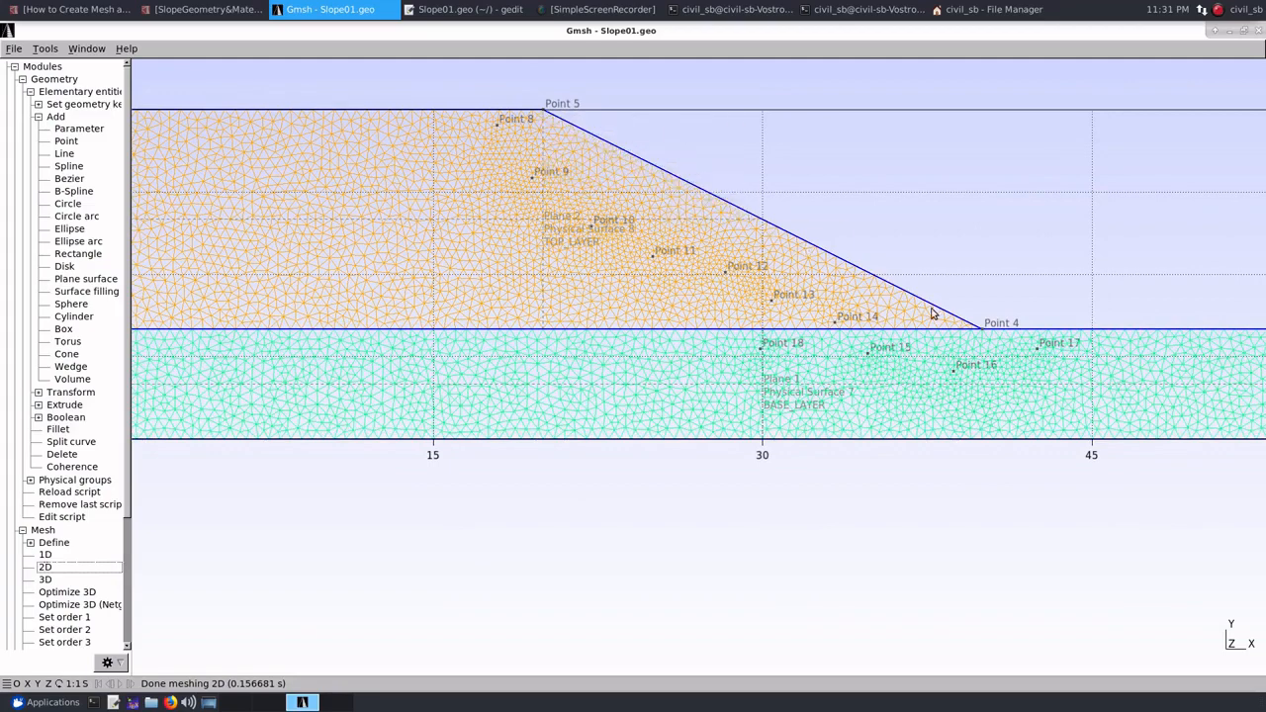
Examine the mesh density around the slope crest, the toe and the embedded points, including the mesh size assigned to Point 5
mouse_move(544, 113)
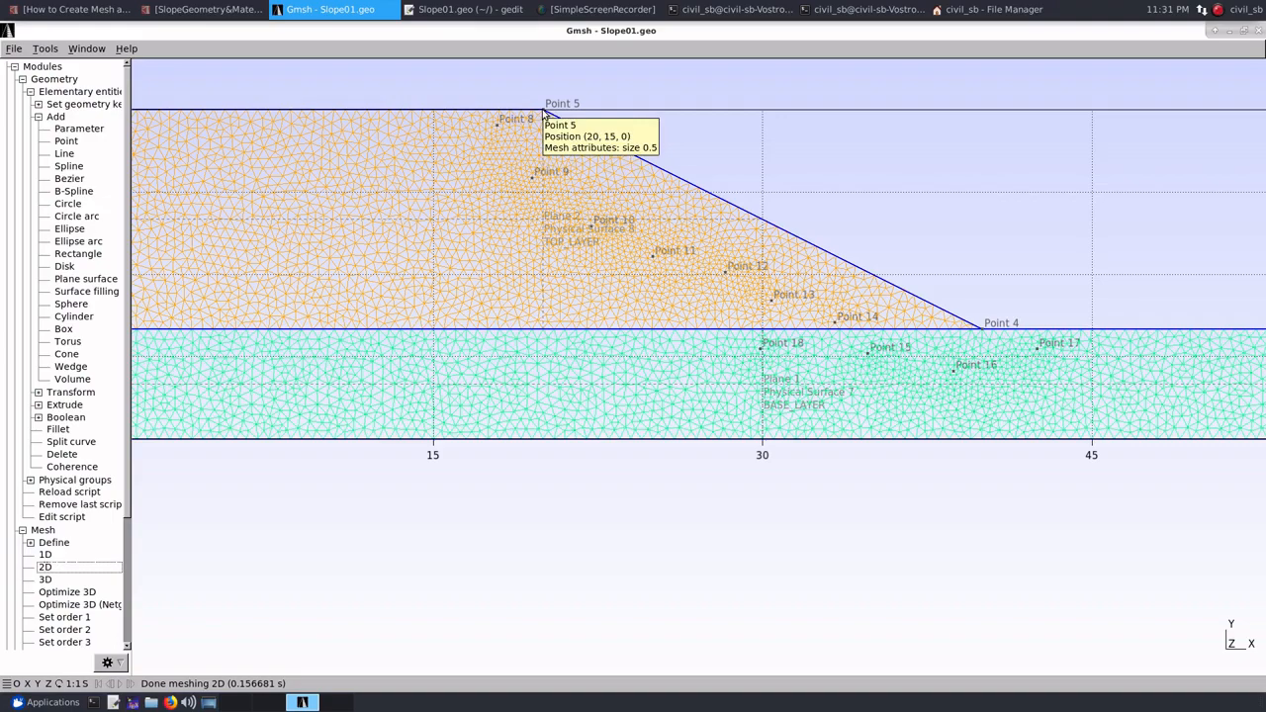
mouse_move(934, 347)
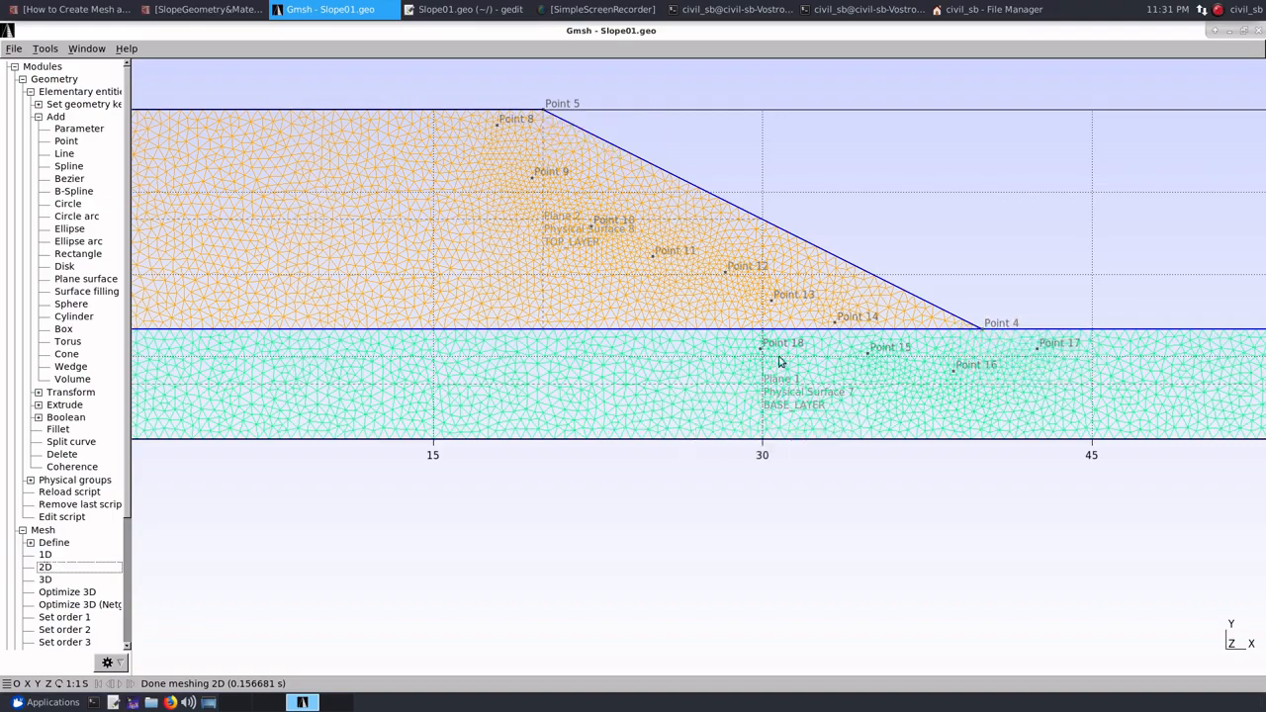
scroll(705, 371, "up", 2)
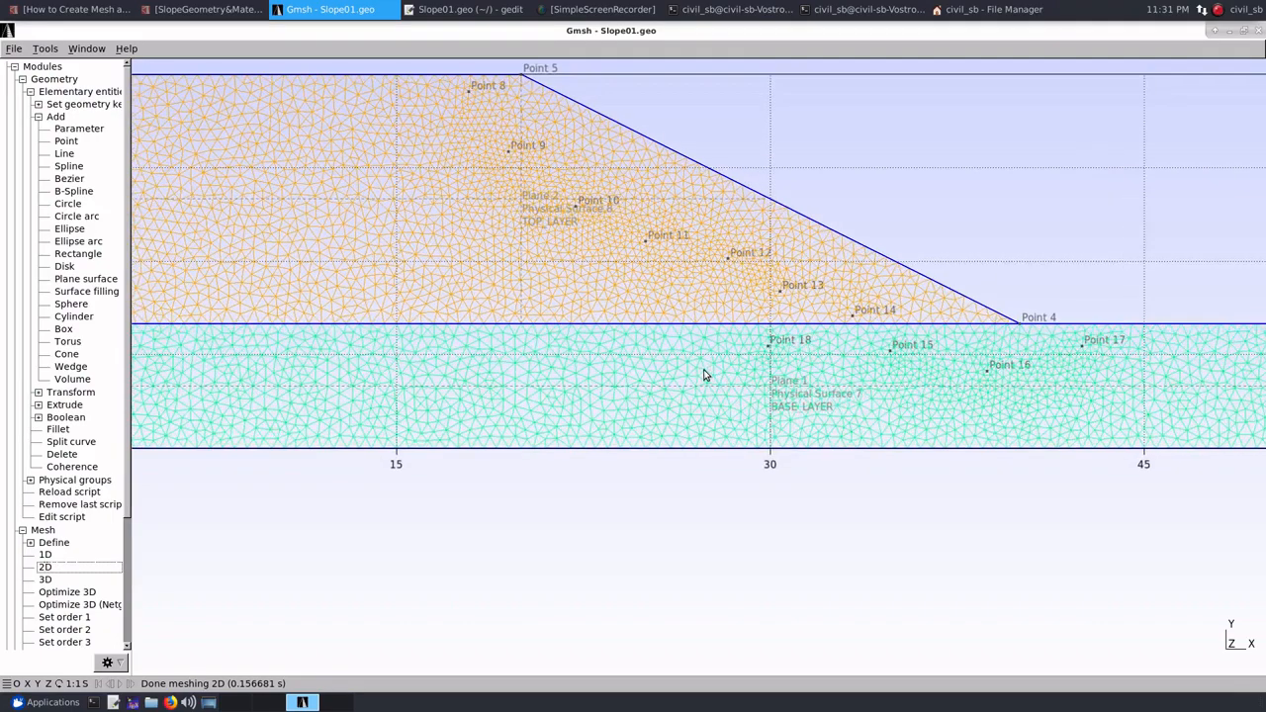
scroll(702, 366, "down", 2)
scroll(704, 356, "down", 4)
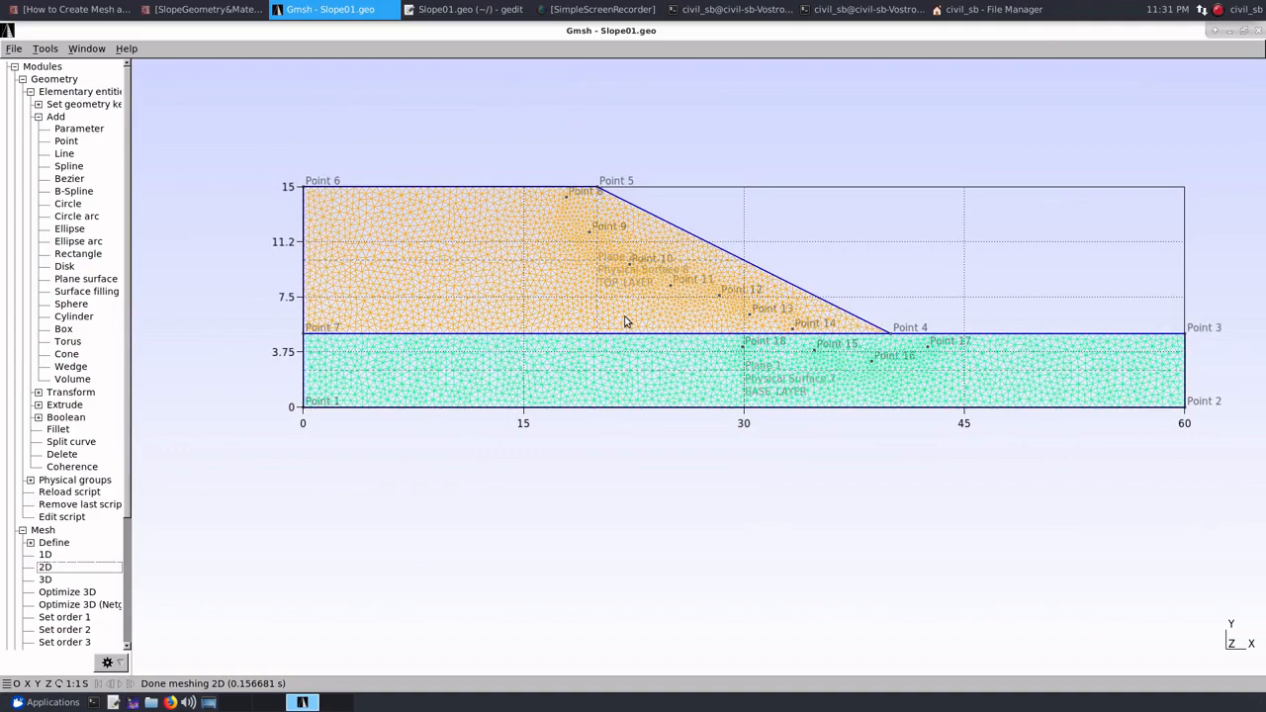
scroll(624, 321, "up", 1)
scroll(624, 322, "up", 2)
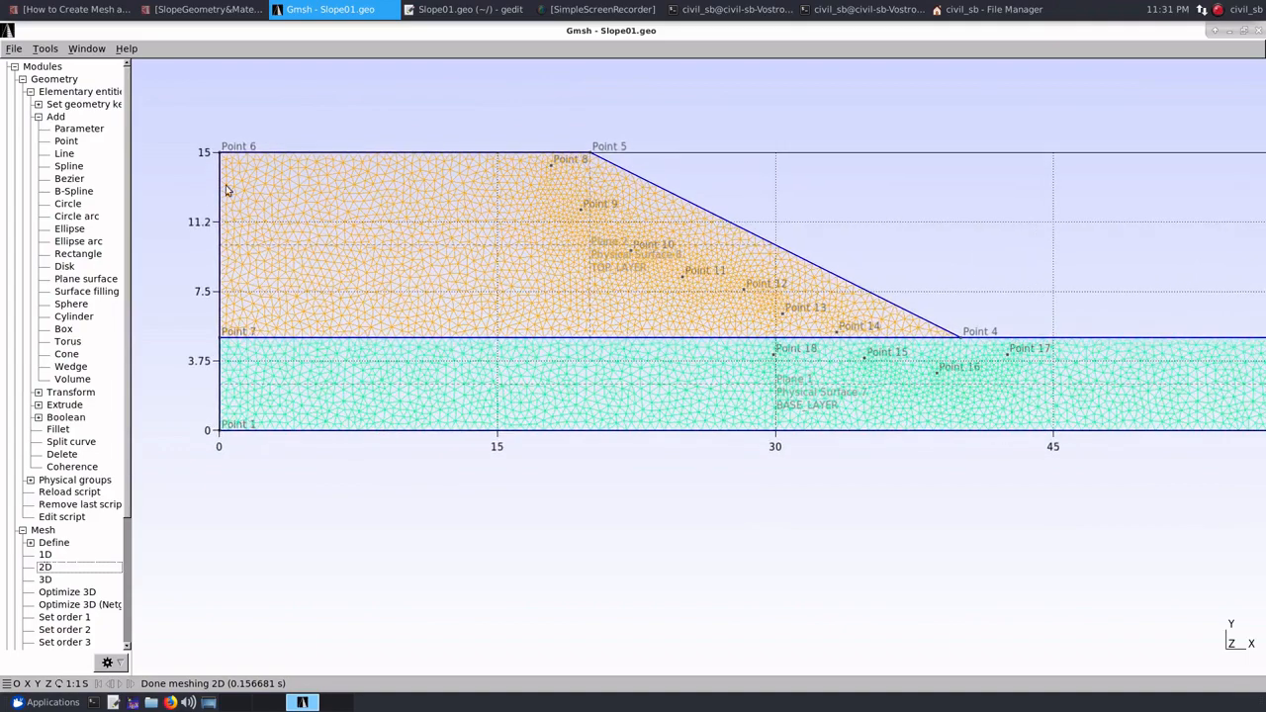
In gedit, change the mesh size of Point(3), Point(4) and Point(5) to cl1 and save Slope01.geo
left_click(457, 12)
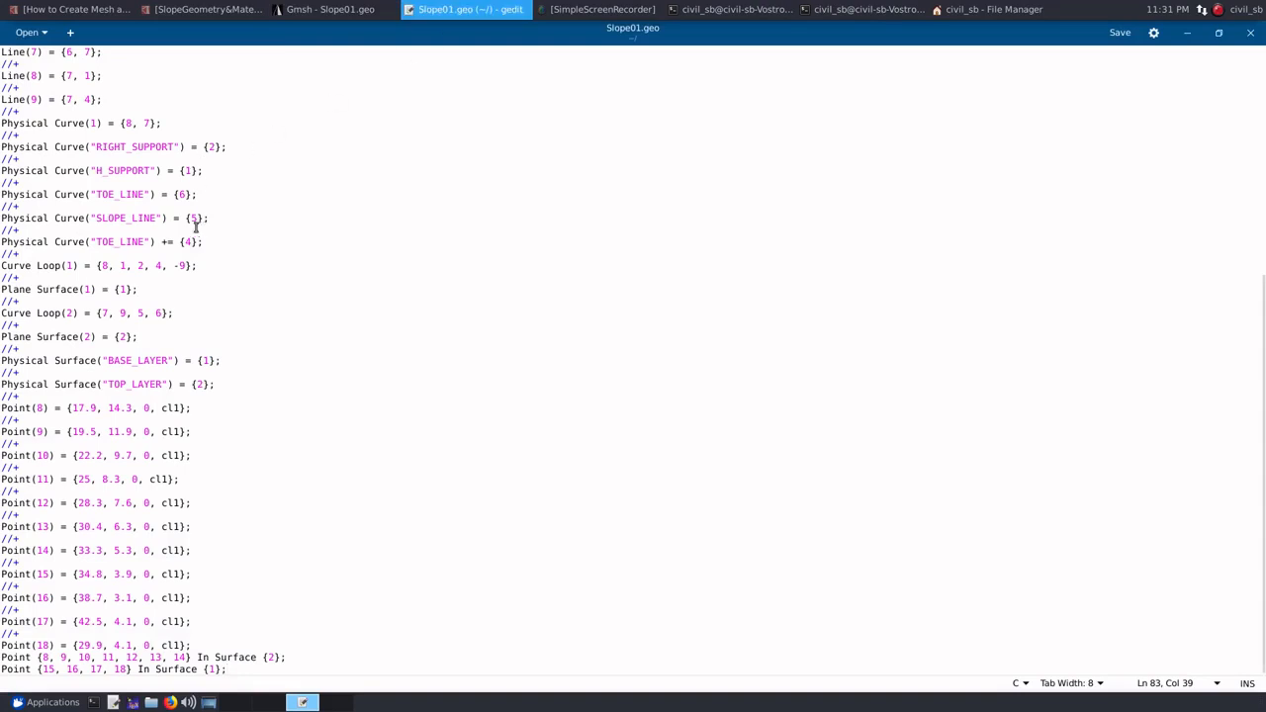
scroll(191, 398, "up", 3)
scroll(191, 397, "up", 2)
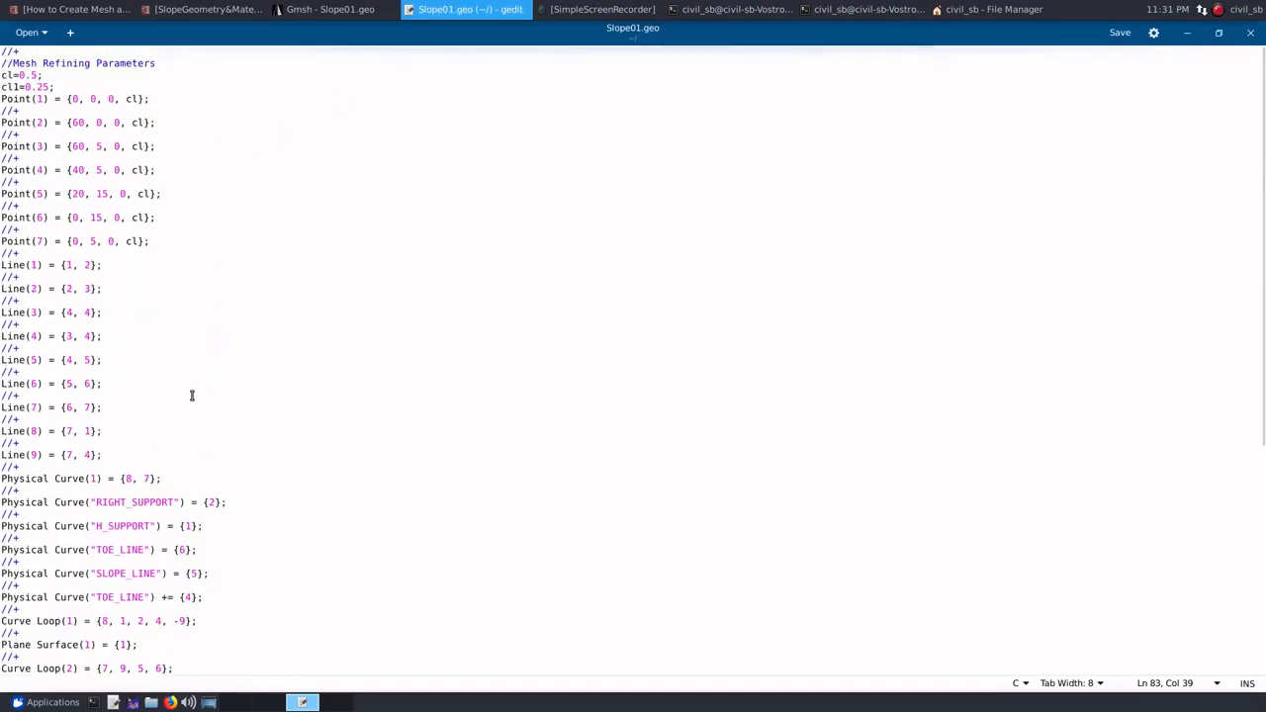
left_click(144, 146)
type("1")
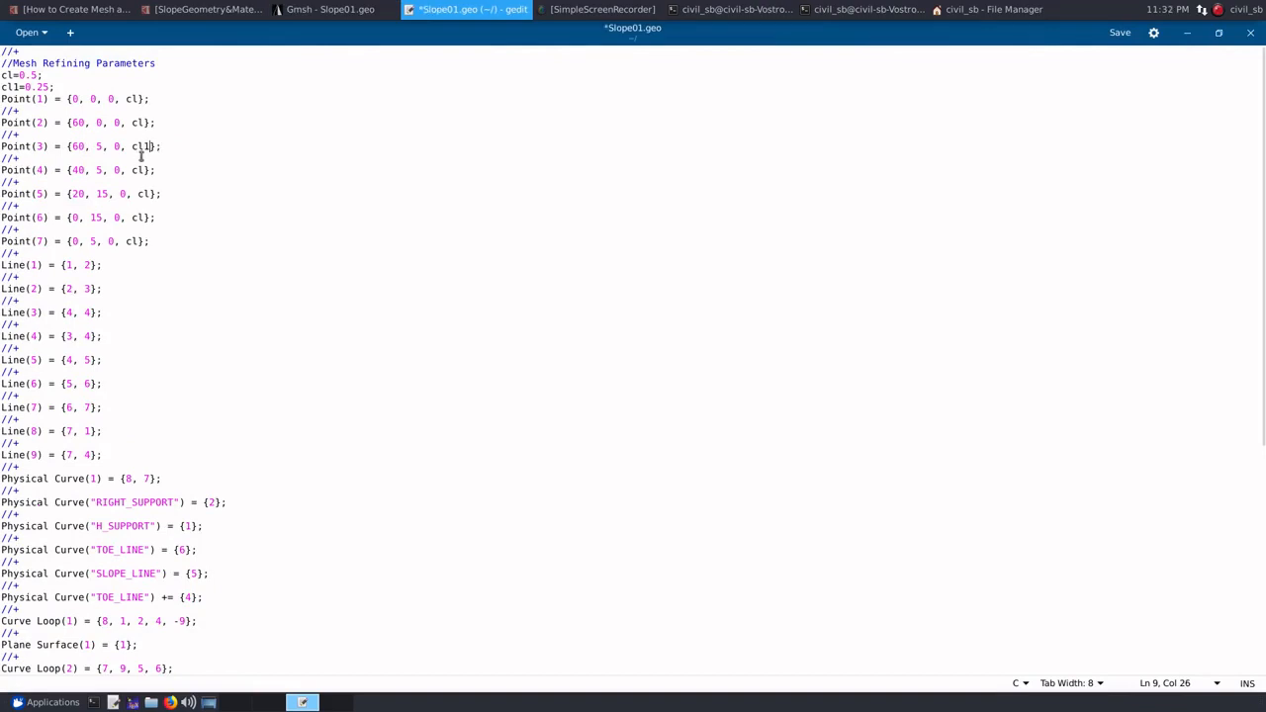
left_click(145, 170)
type("1")
type("1")
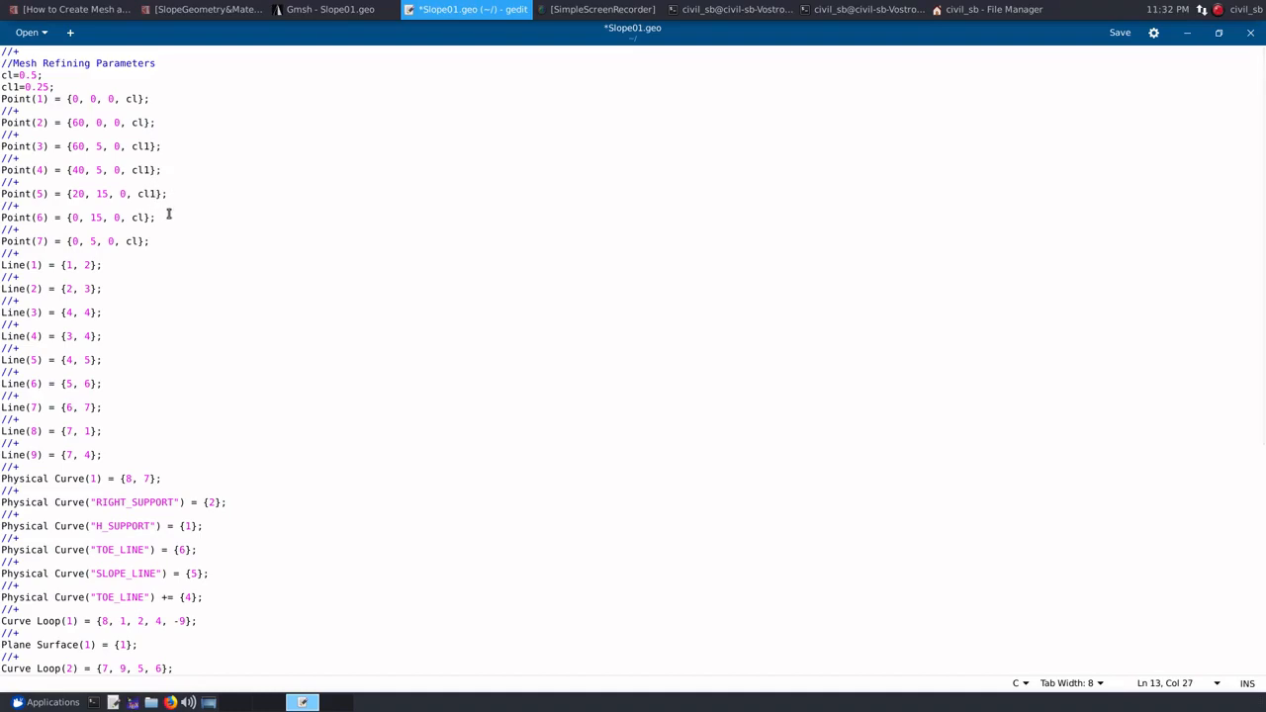
key("ctrl+s")
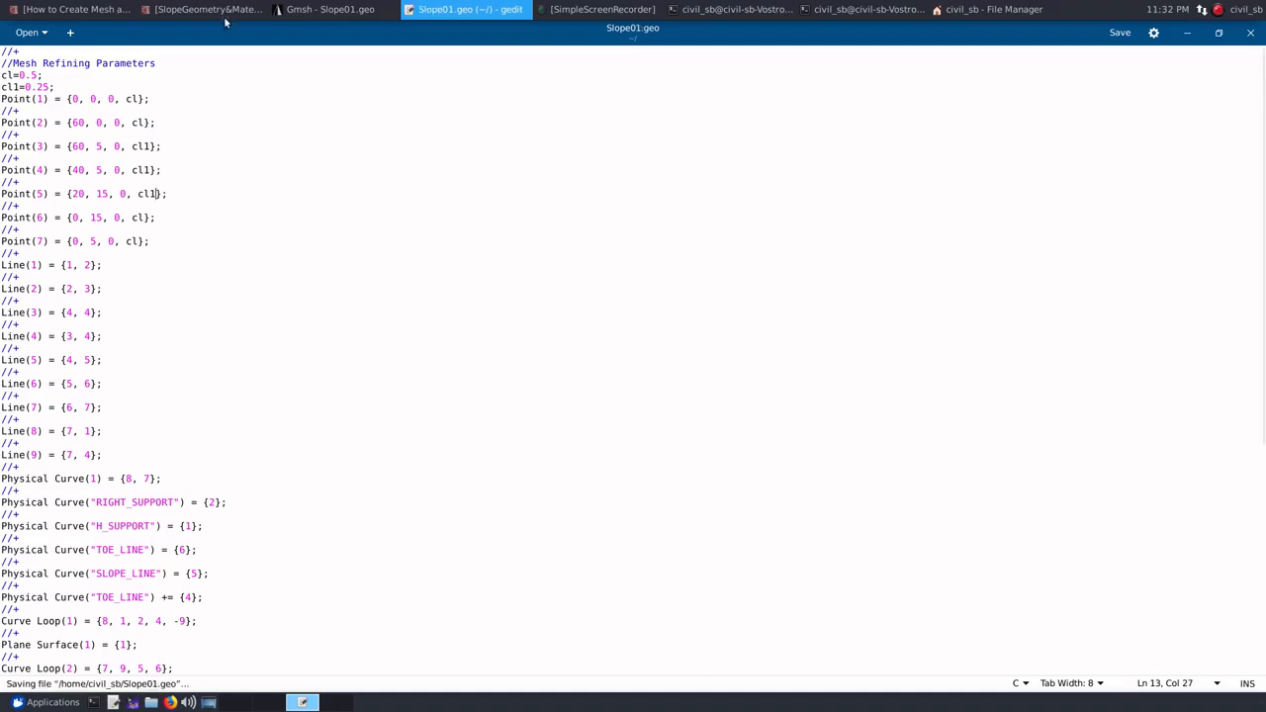
Switch to Gmsh, reload the script, regenerate the 2D mesh and inspect it from the slope toe back to Point 7
left_click(329, 10)
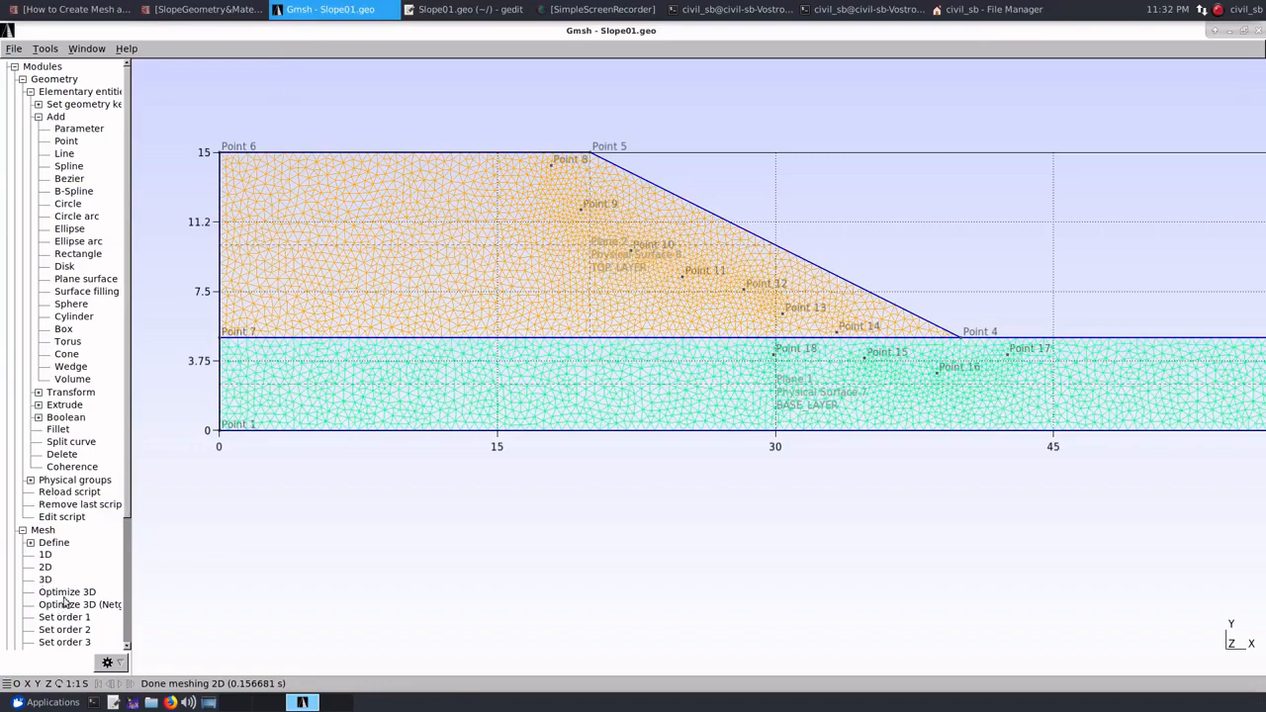
left_click(63, 492)
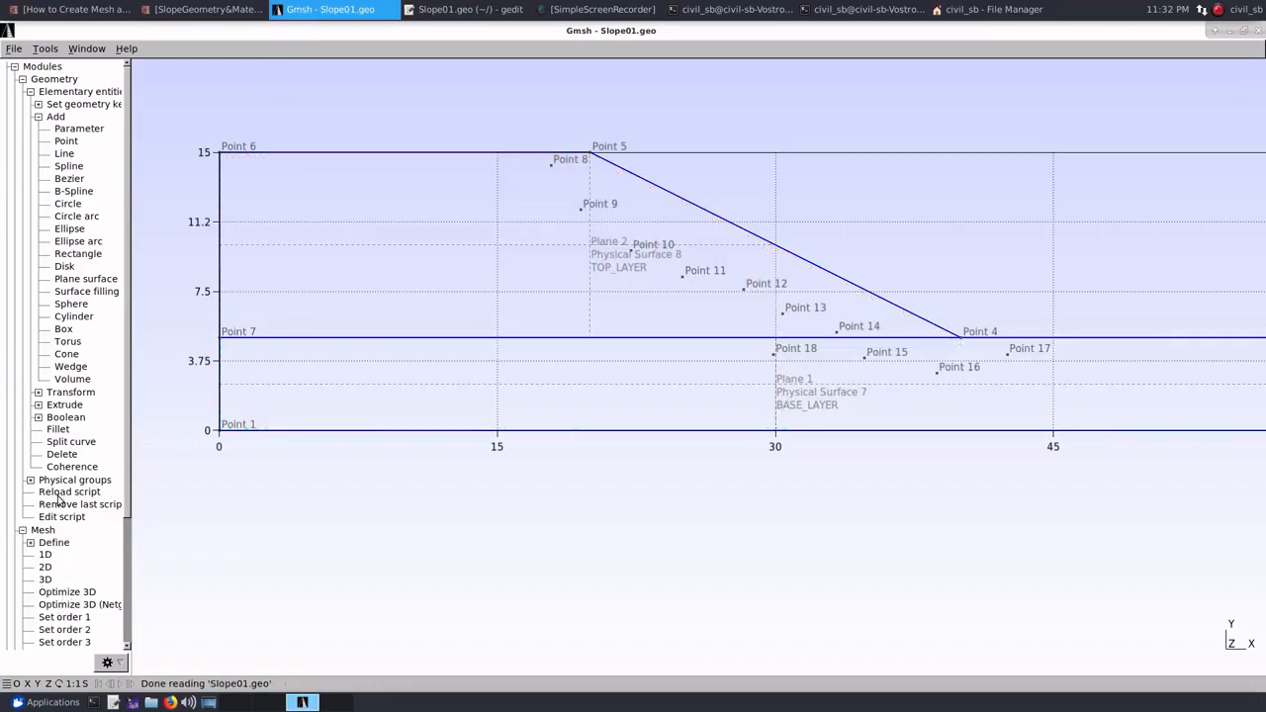
left_click(45, 568)
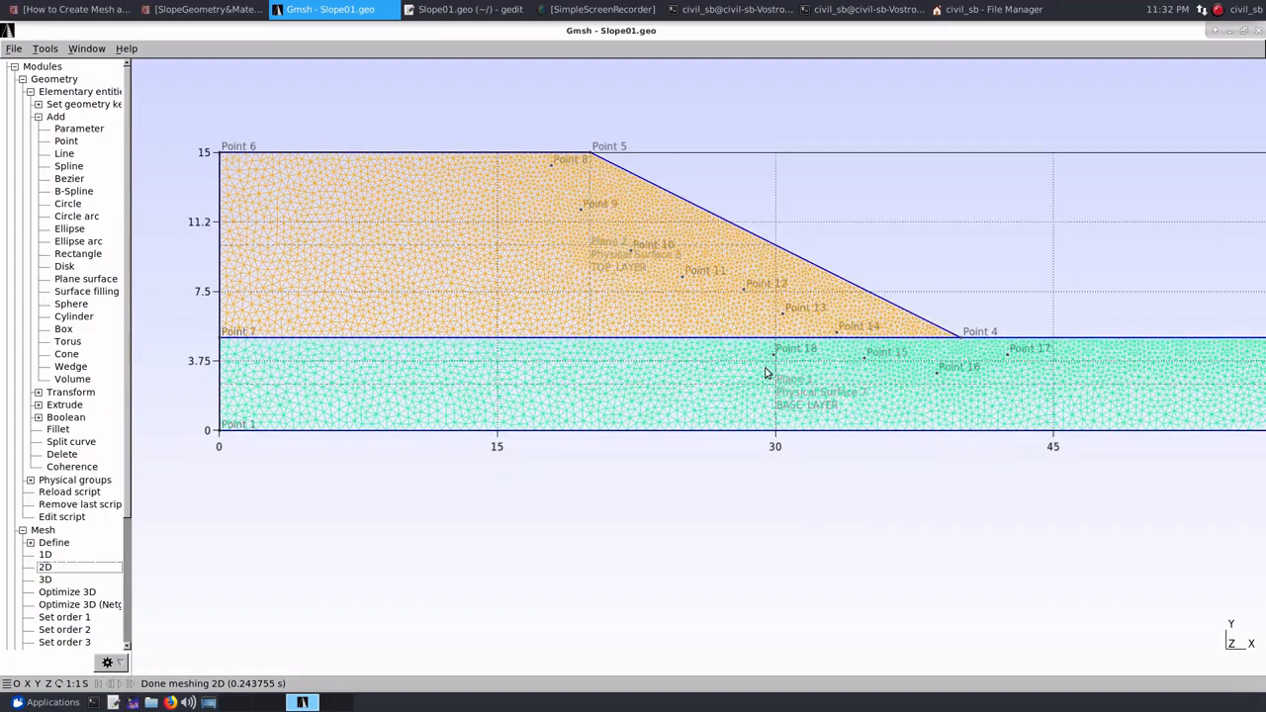
right_click_drag(766, 368, 537, 368)
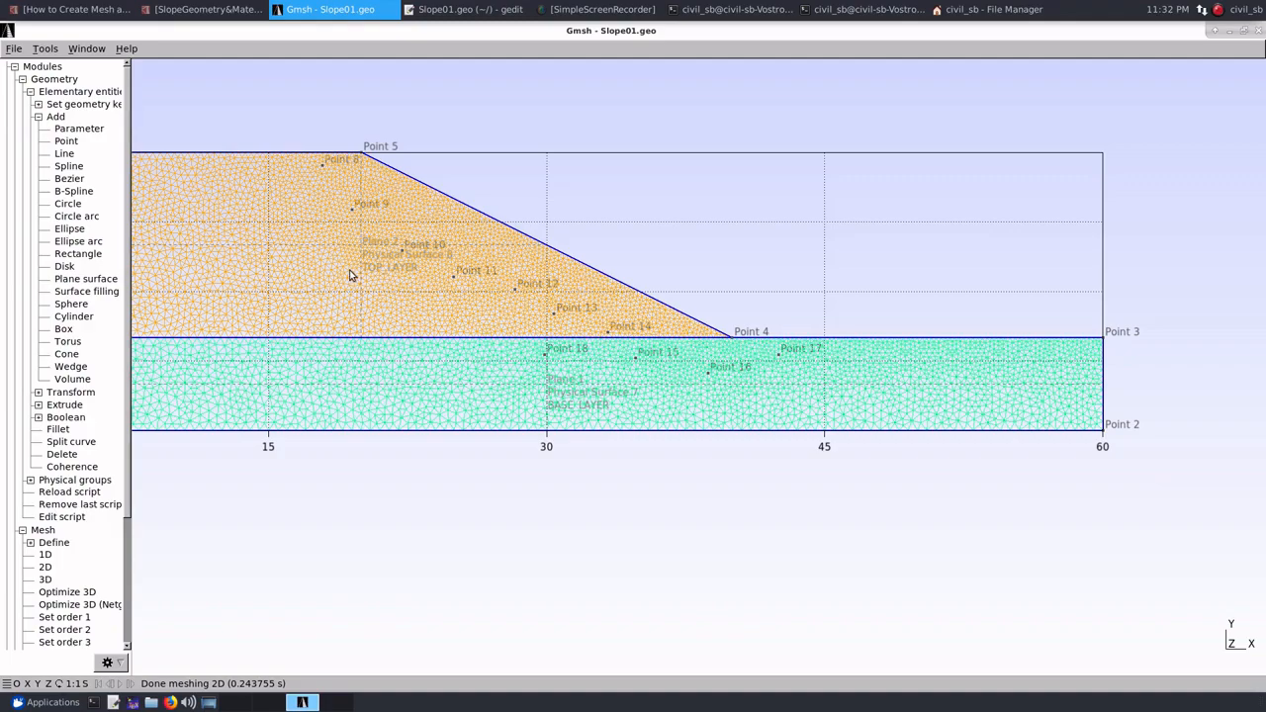
right_click_drag(355, 272, 572, 263)
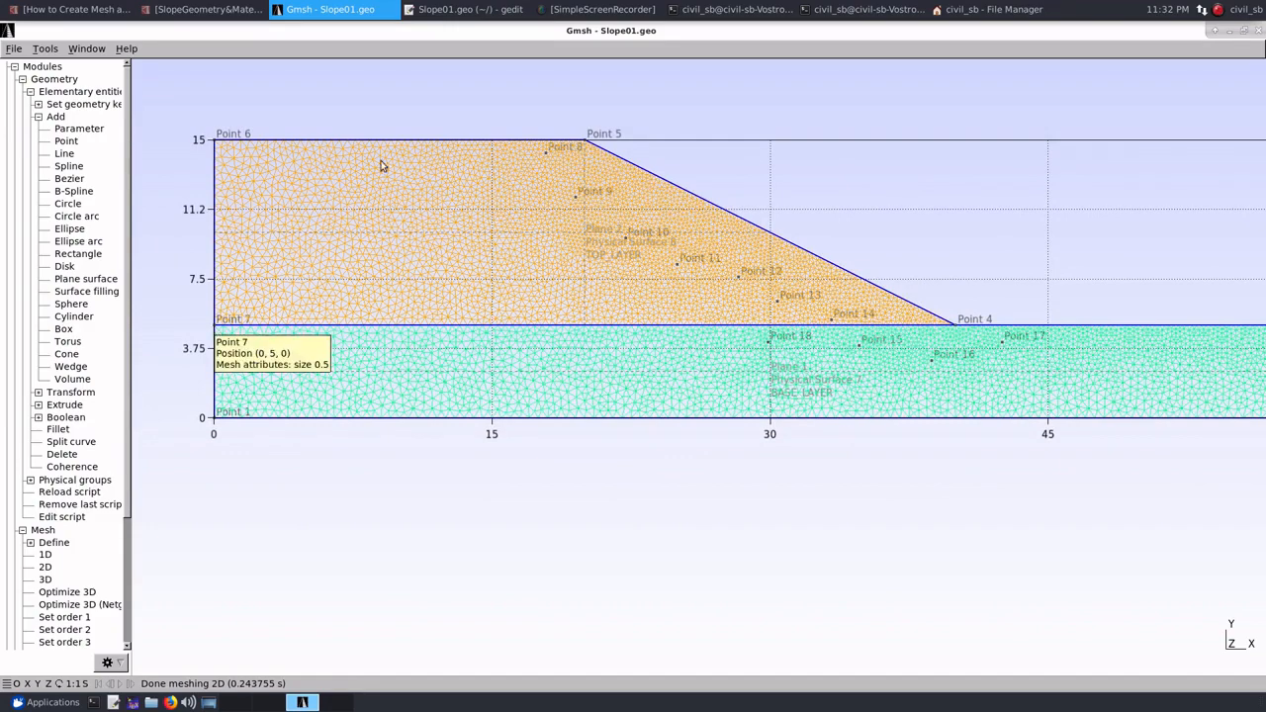
In gedit, change the mesh size of Point(7) to cl1 and save the file
left_click(426, 14)
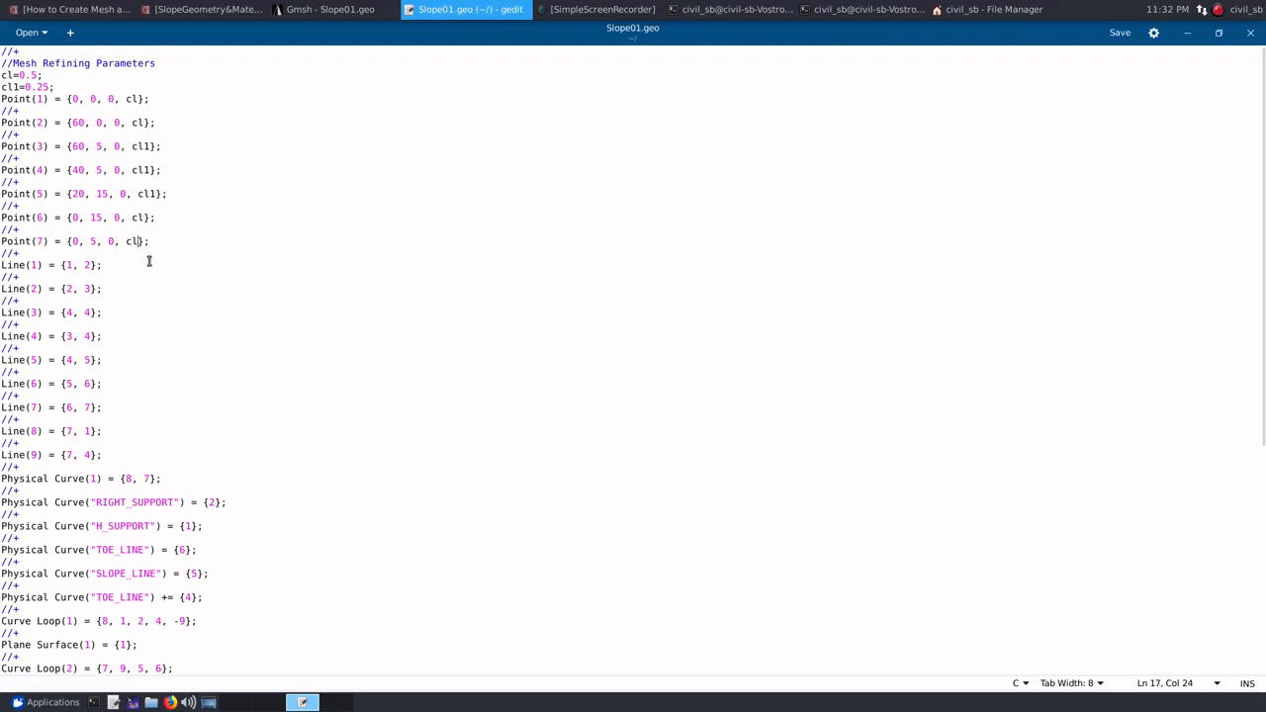
type("1")
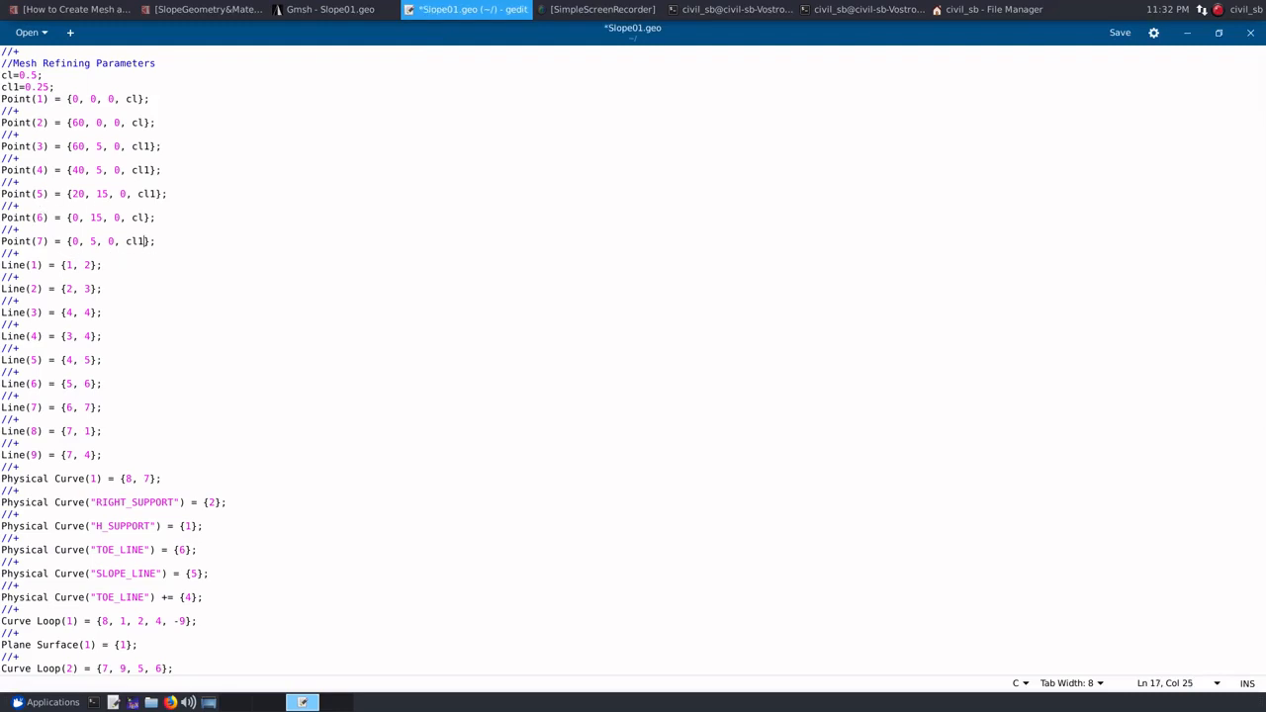
key("ctrl+s")
Switch back to Gmsh, reload the script with the new Point 7 size and regenerate the 2D mesh
left_click(330, 9)
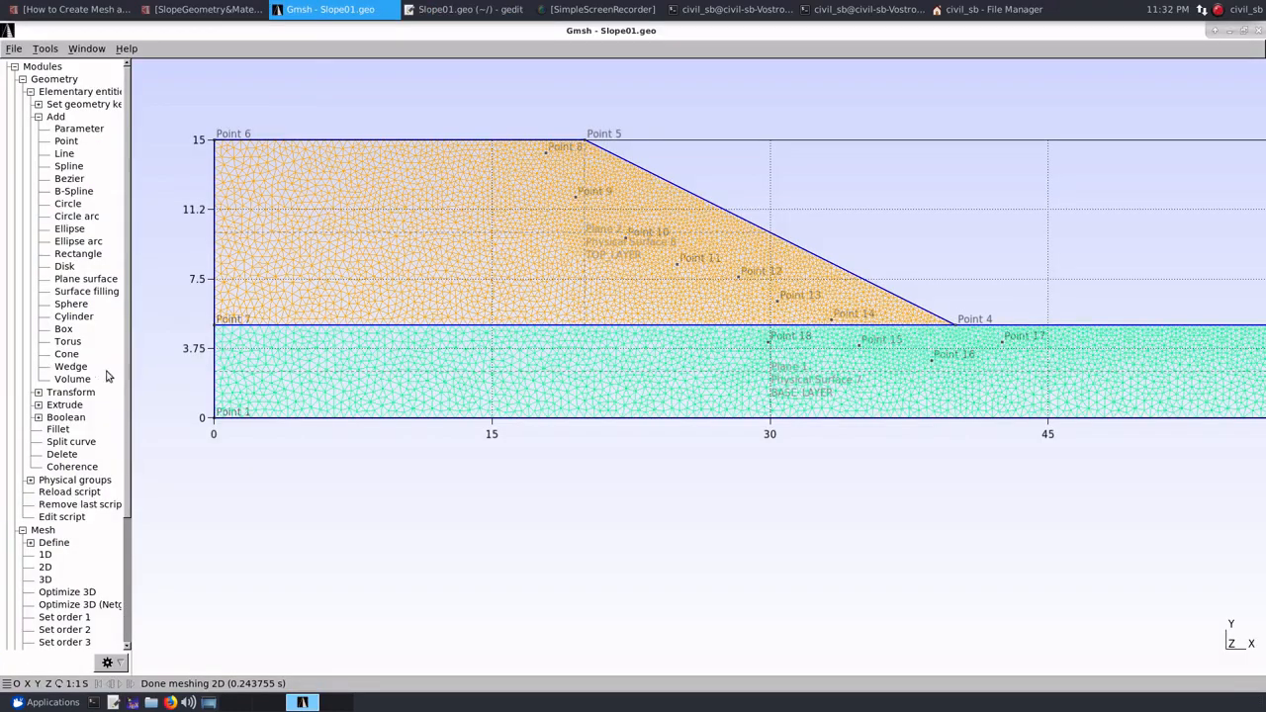
left_click(78, 494)
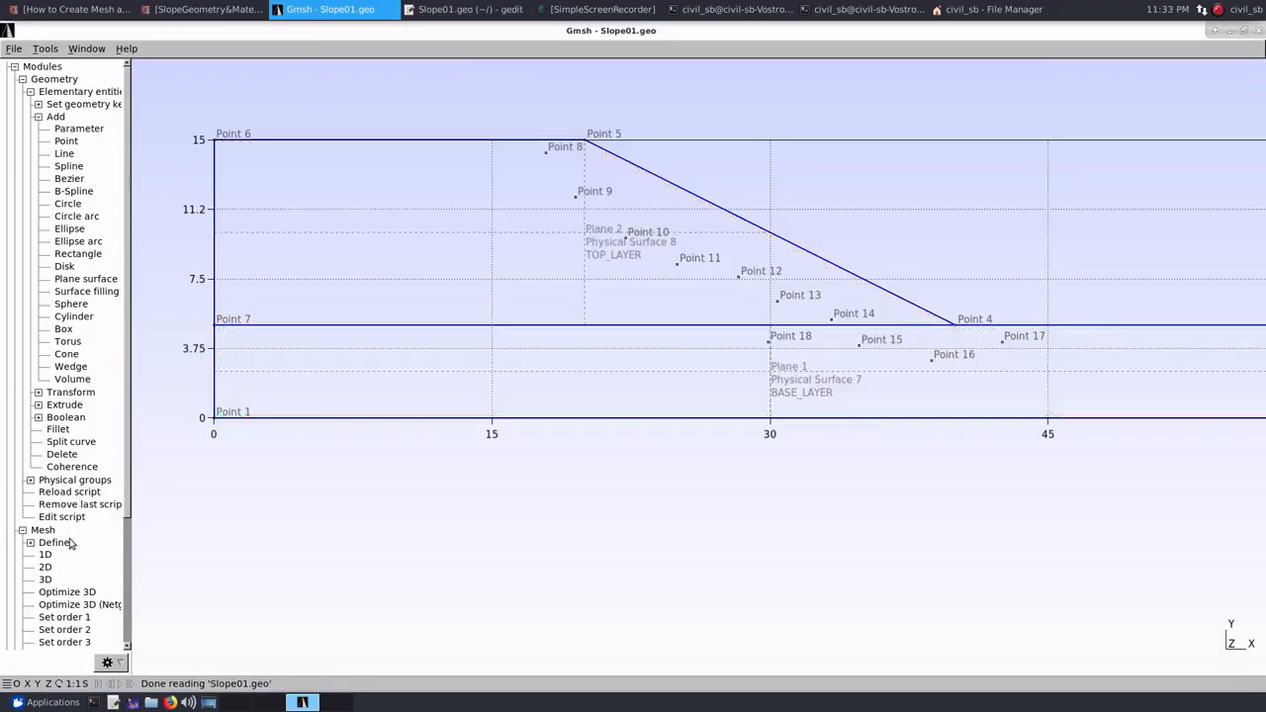
left_click(47, 568)
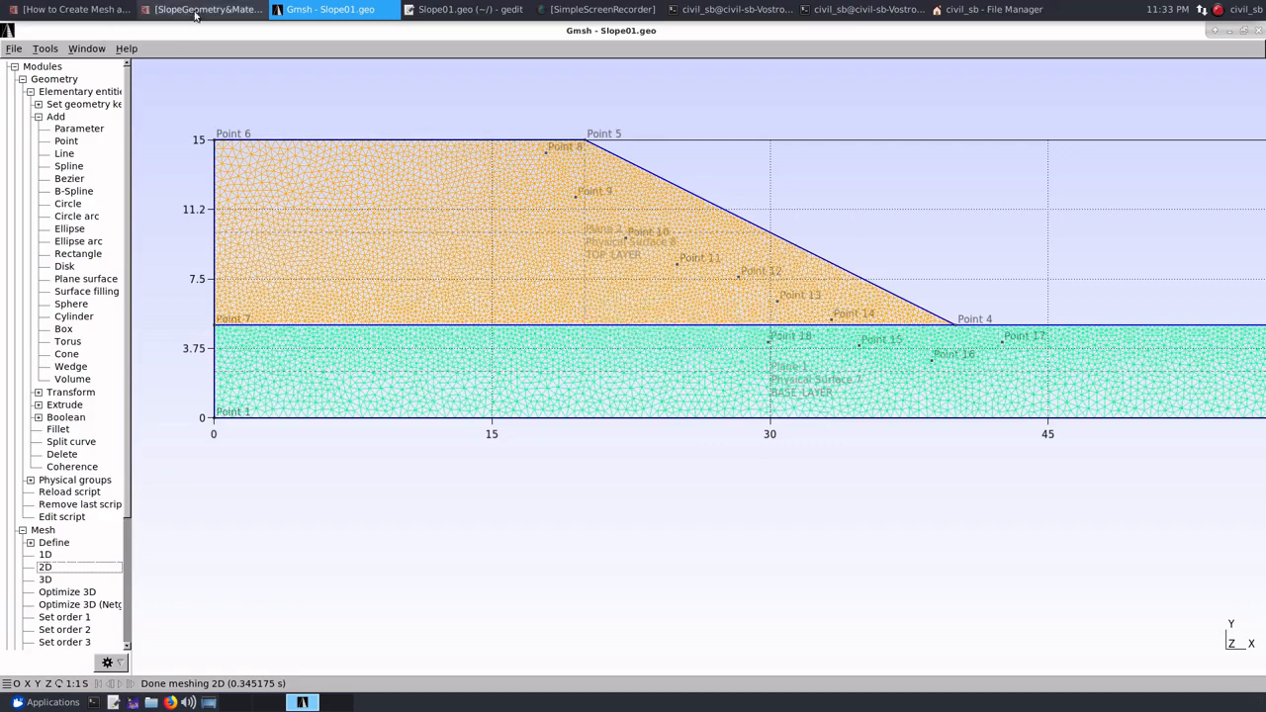
In gedit, set the cl1 mesh refining parameter to 0.3 and save Slope01.geo
left_click(437, 13)
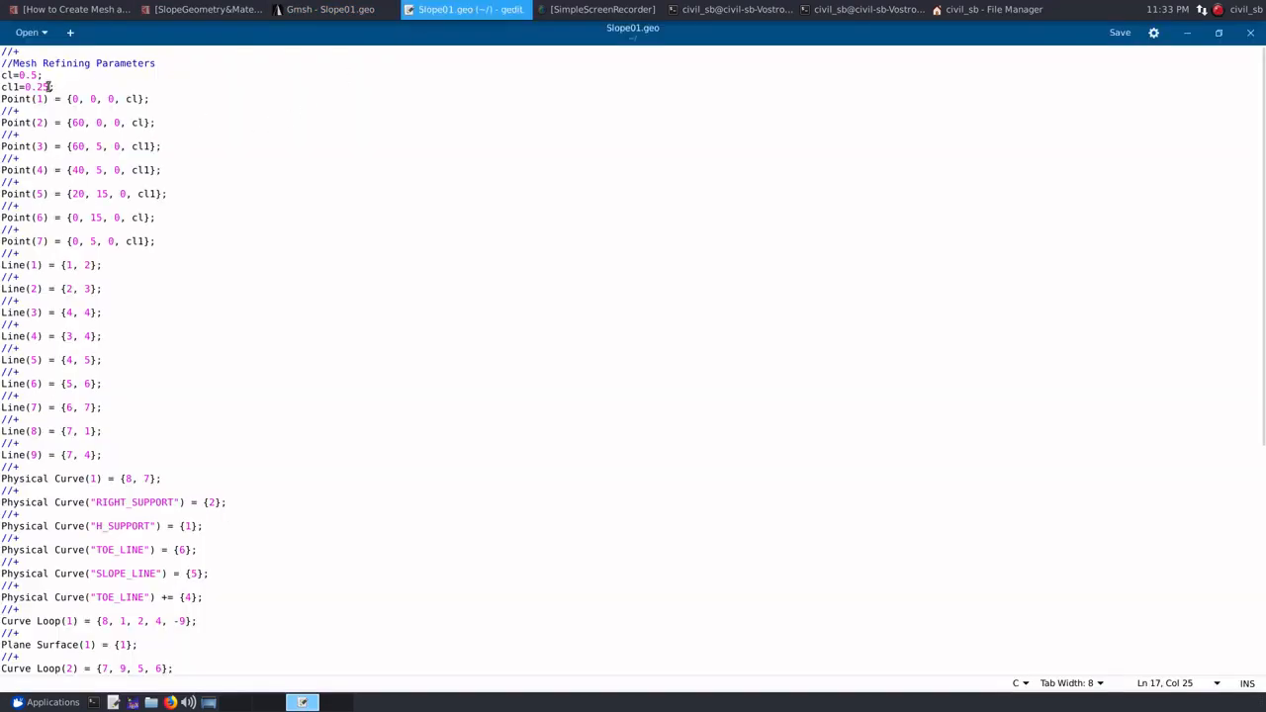
left_click(48, 87)
key("BackSpace")
key("BackSpace")
type("0.")
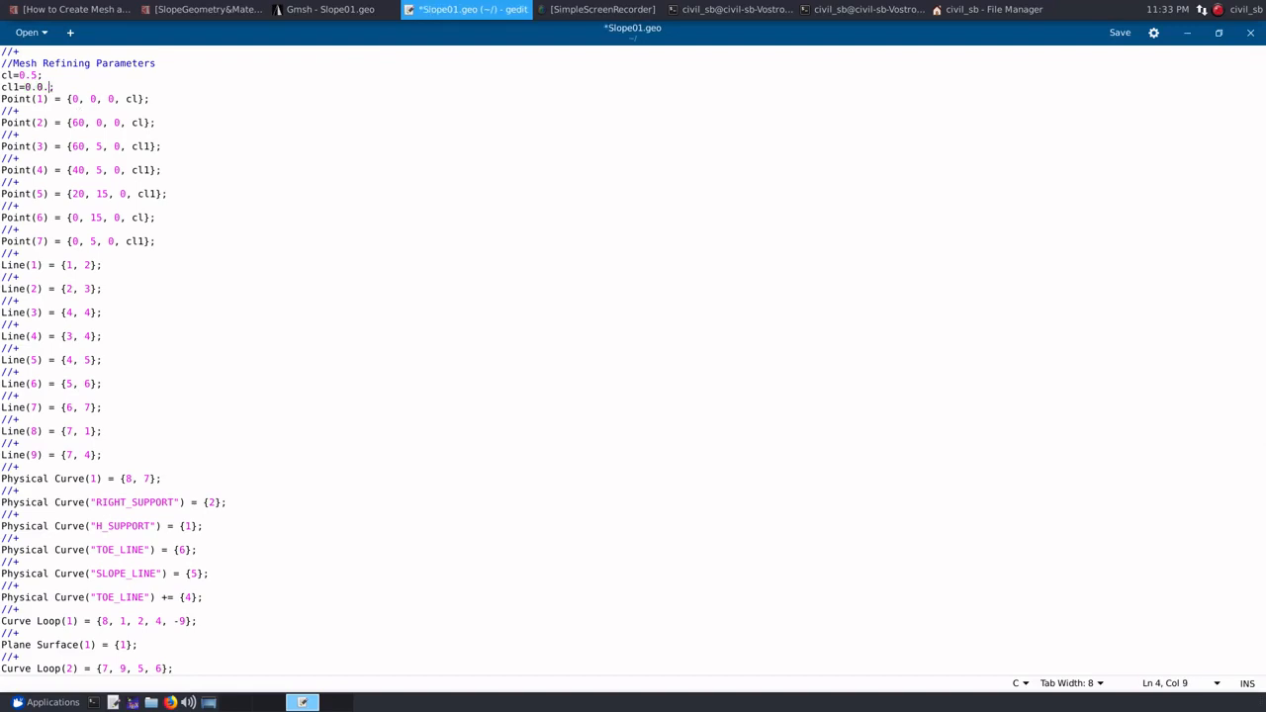
type("3")
key("Left")
key("Left")
key("BackSpace")
key("ctrl+s")
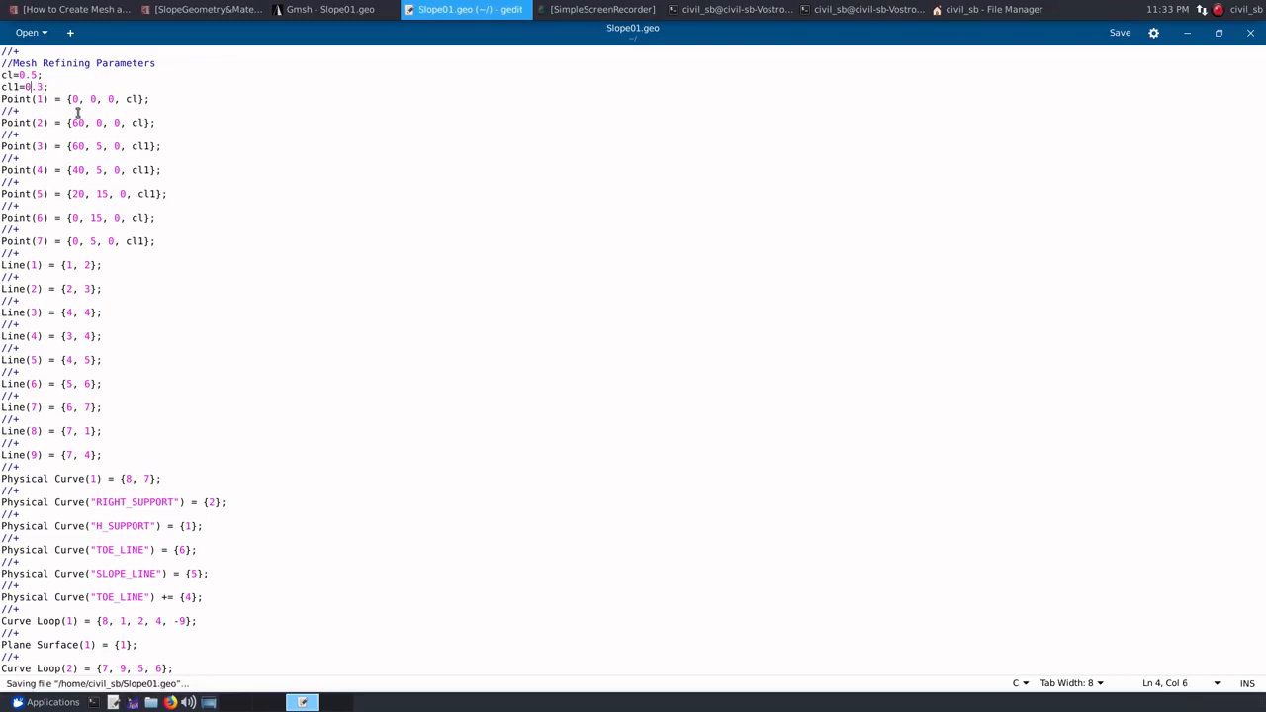
In Gmsh, reload the script, remesh the slope in 2D with the 0.3 refinement size and look over both layers
left_click(330, 9)
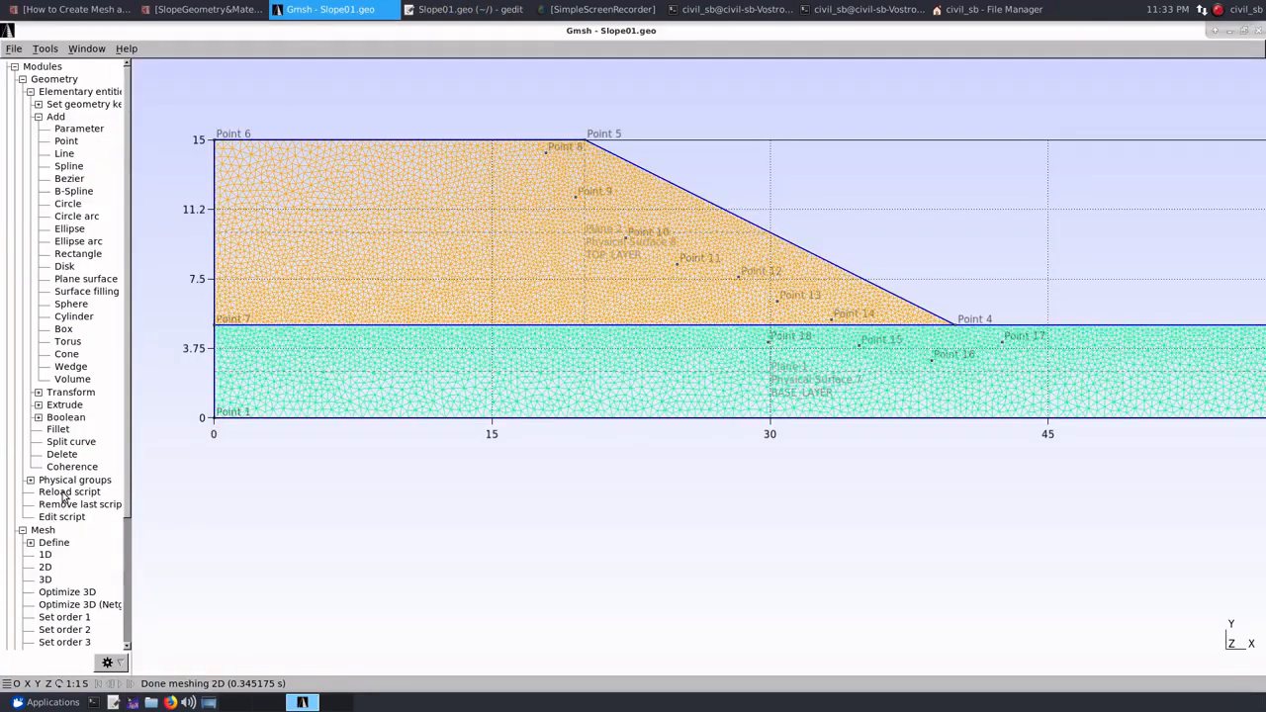
left_click(63, 493)
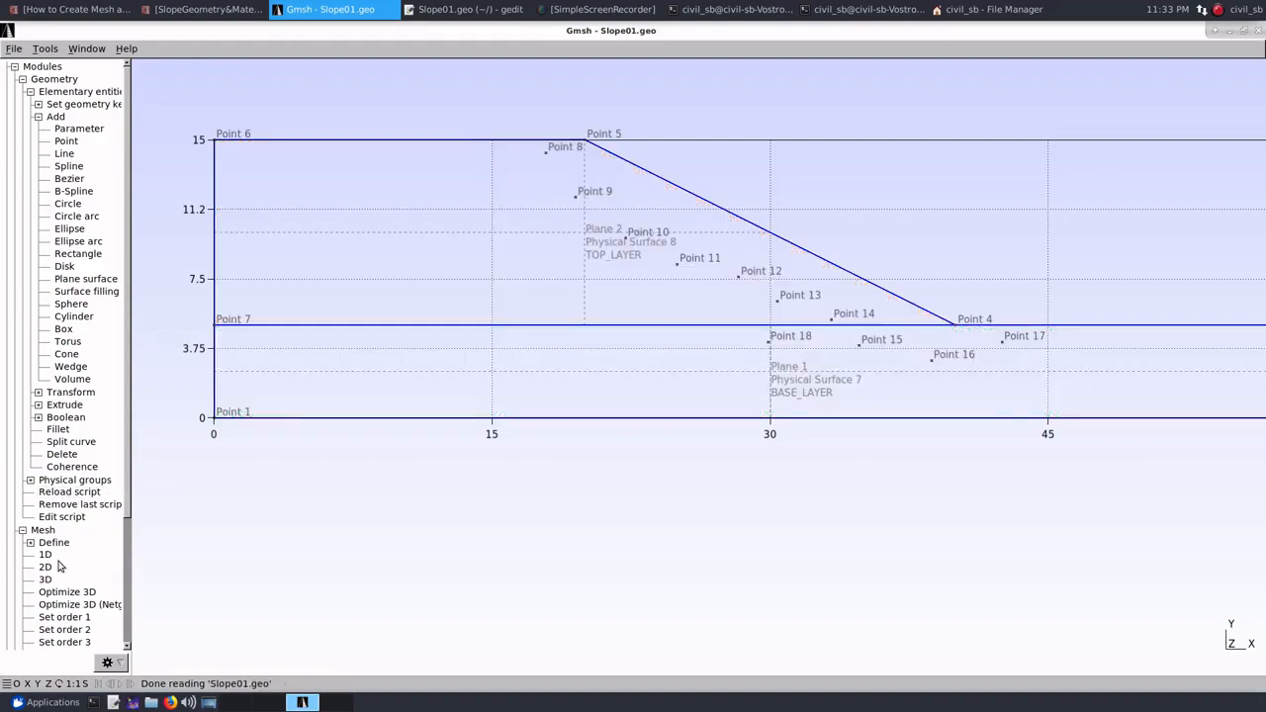
left_click(45, 567)
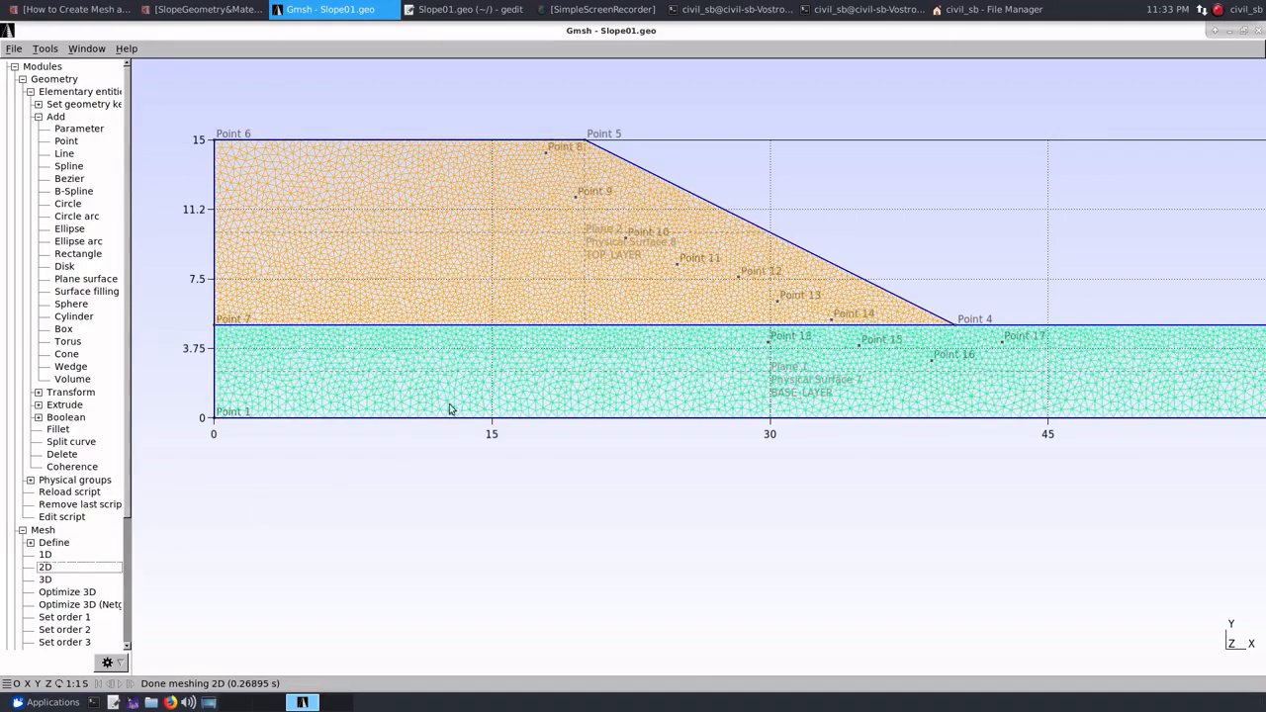
right_click(894, 347)
left_click(907, 300)
right_click_drag(817, 466, 833, 427)
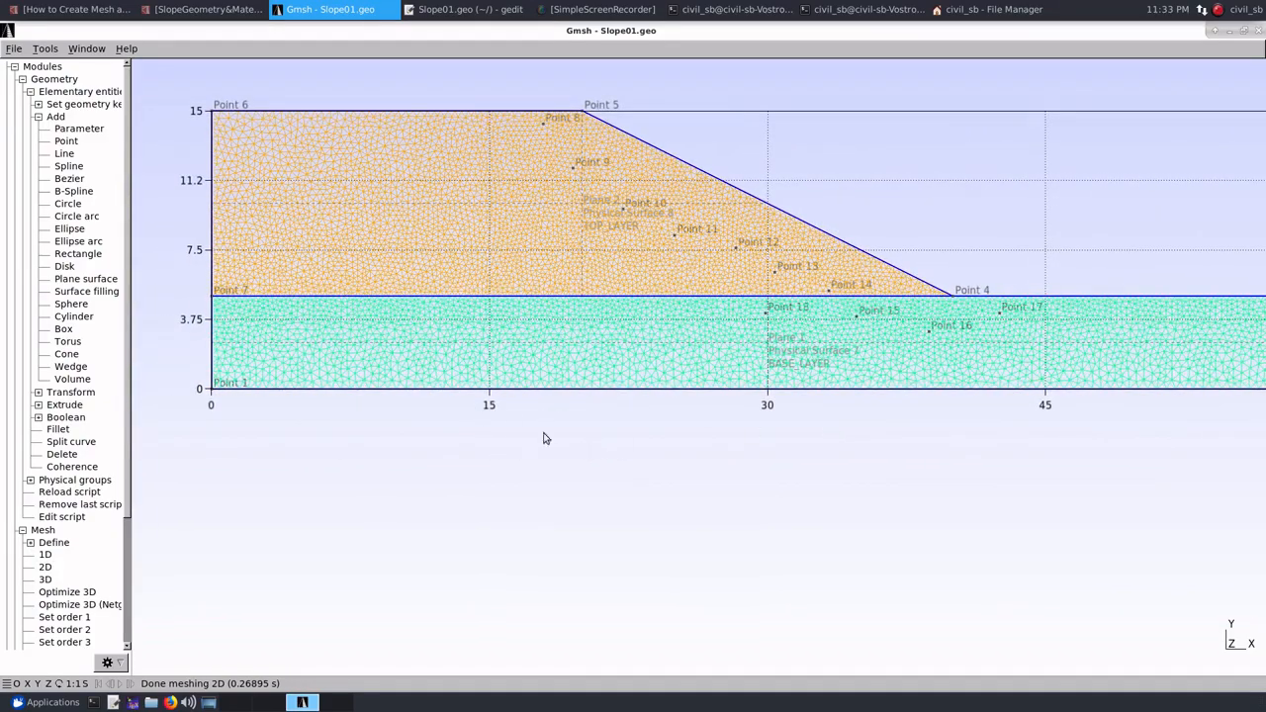
right_click_drag(734, 483, 713, 463)
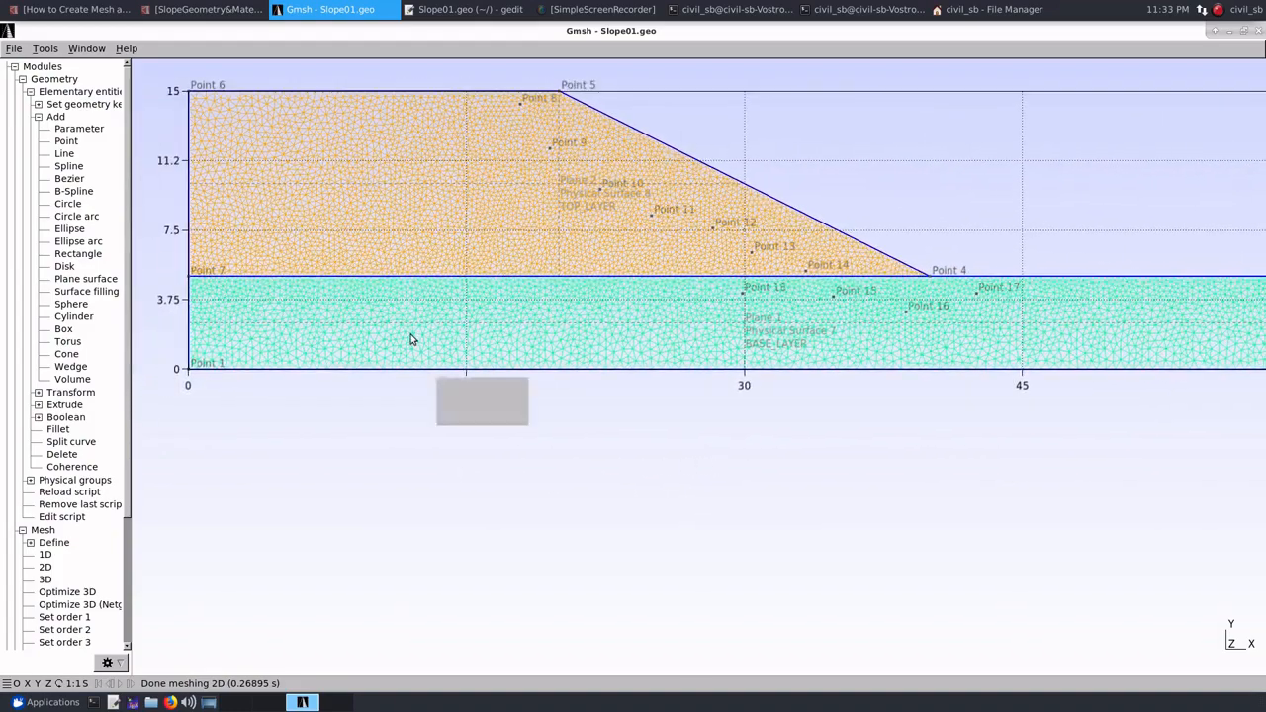
Save the 2D mesh of Slope01 to file and minimize the Gmsh window
left_click(13, 49)
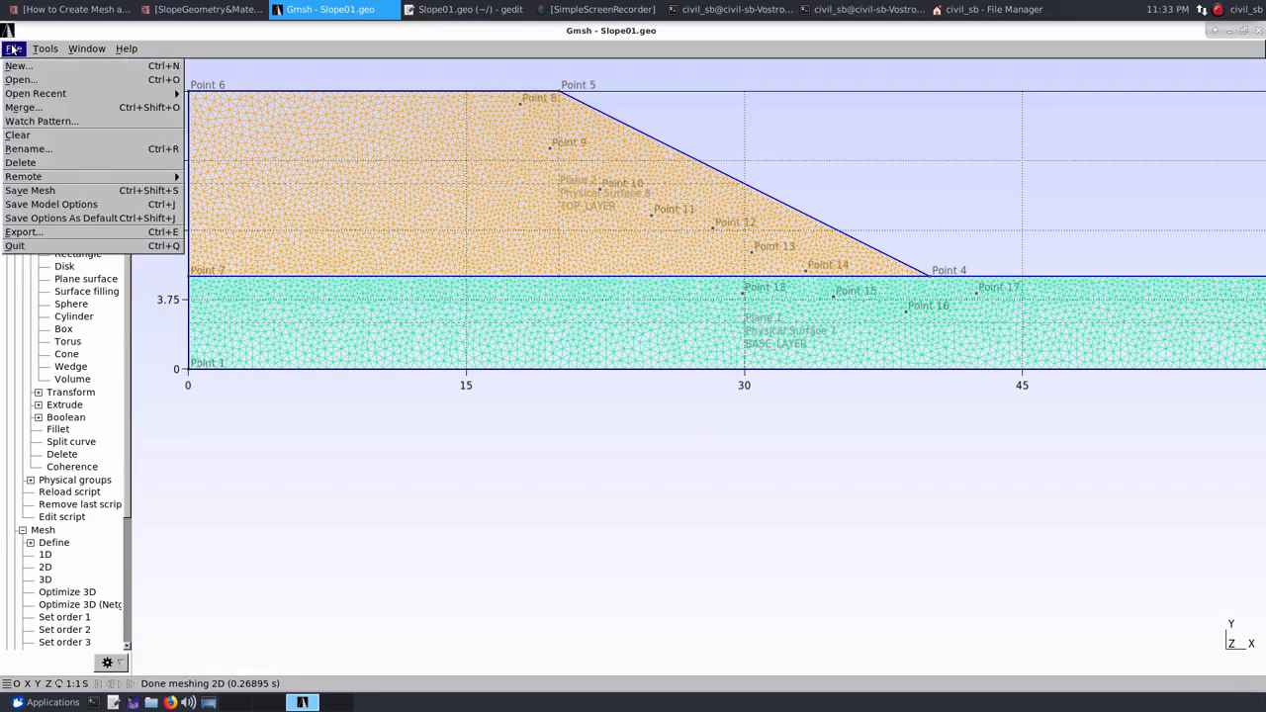
left_click(44, 192)
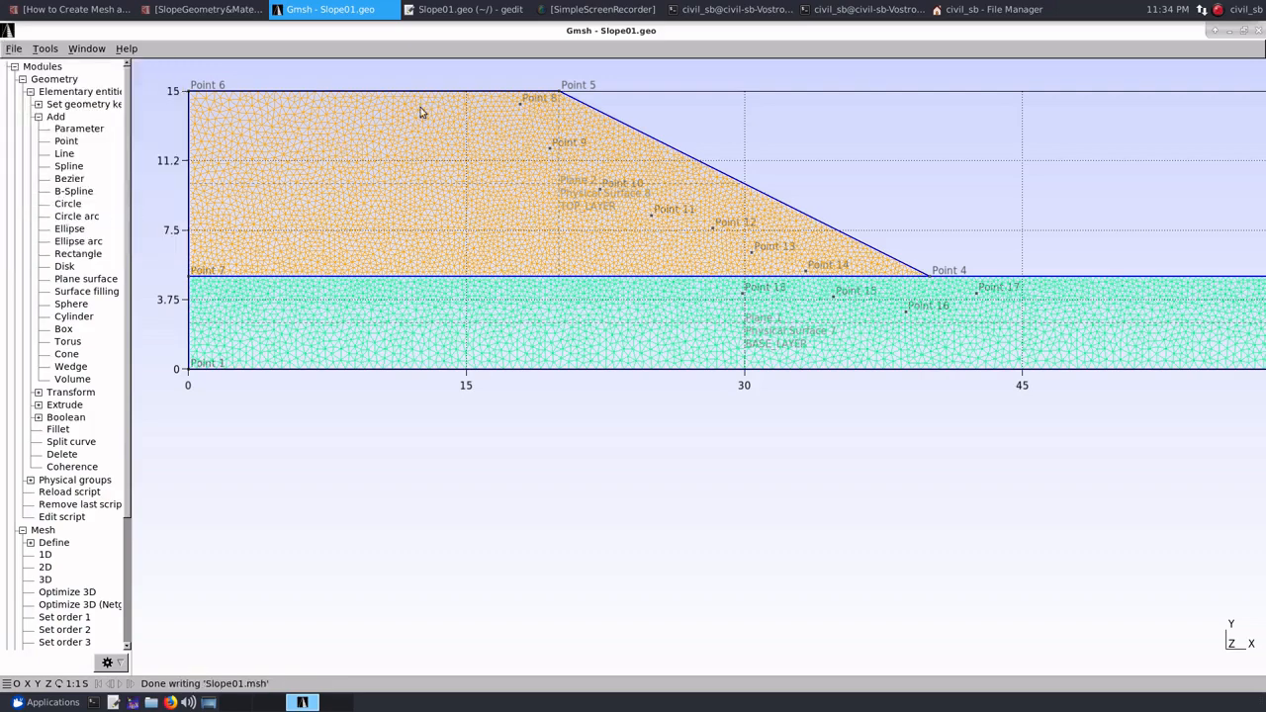
left_click(1228, 36)
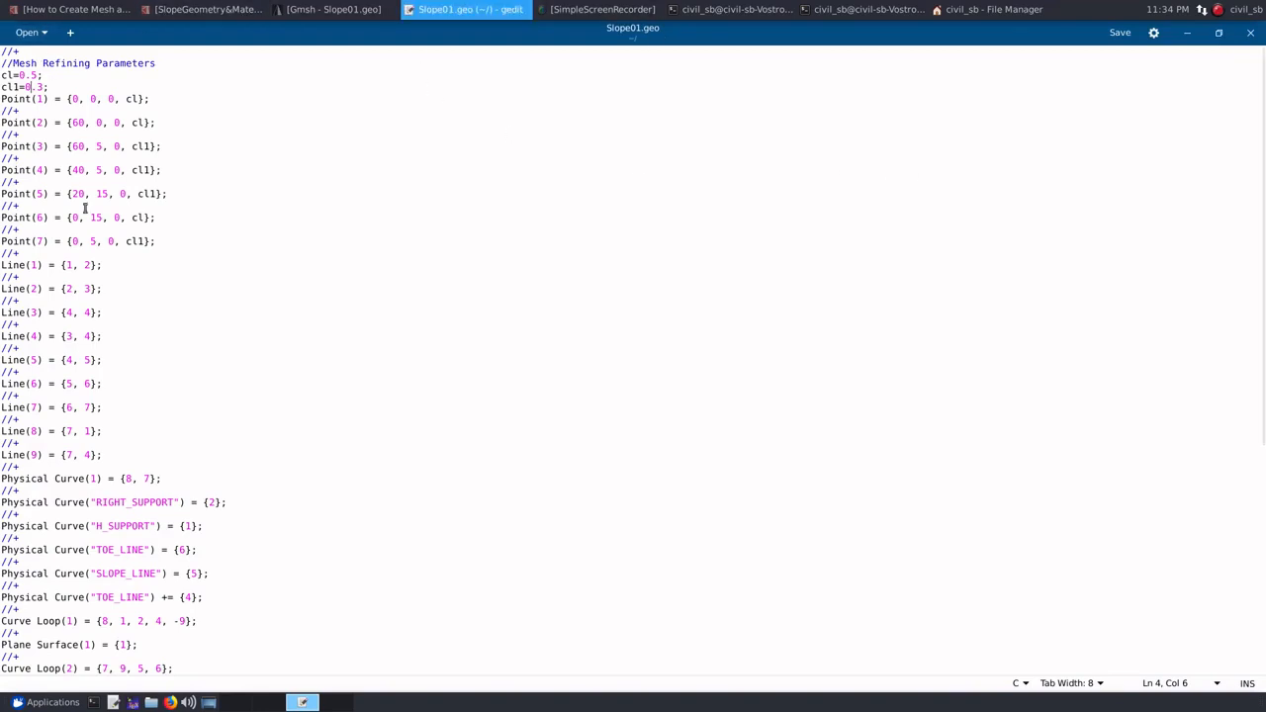
Open the home folder in the file manager, open Slope01.msh in gedit and look through its physical names, entities and nodes
left_click(150, 702)
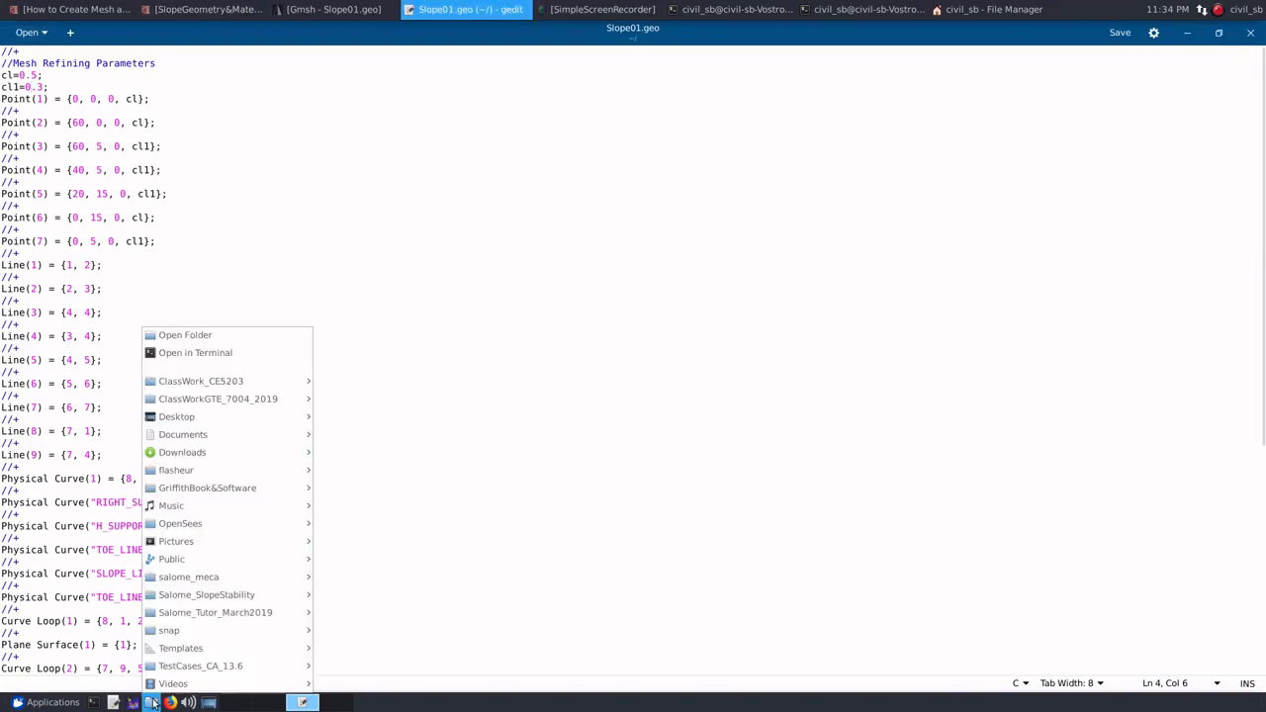
left_click(233, 337)
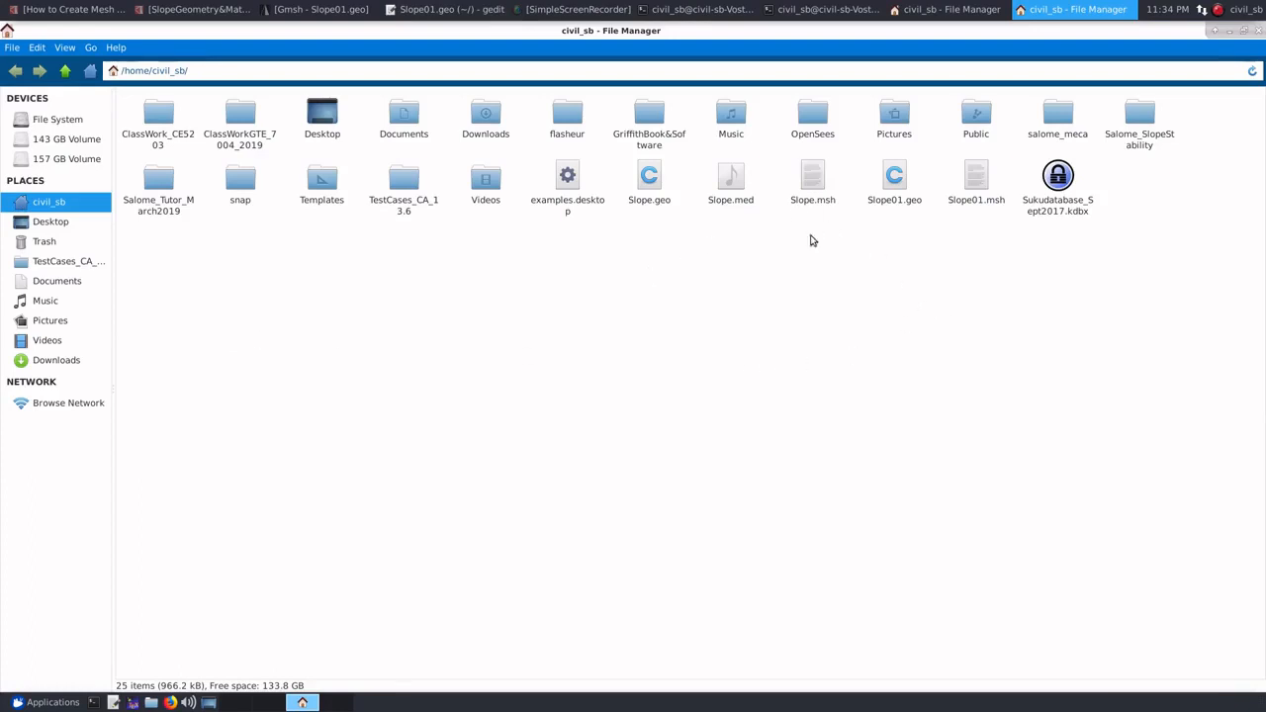
double_click(976, 177)
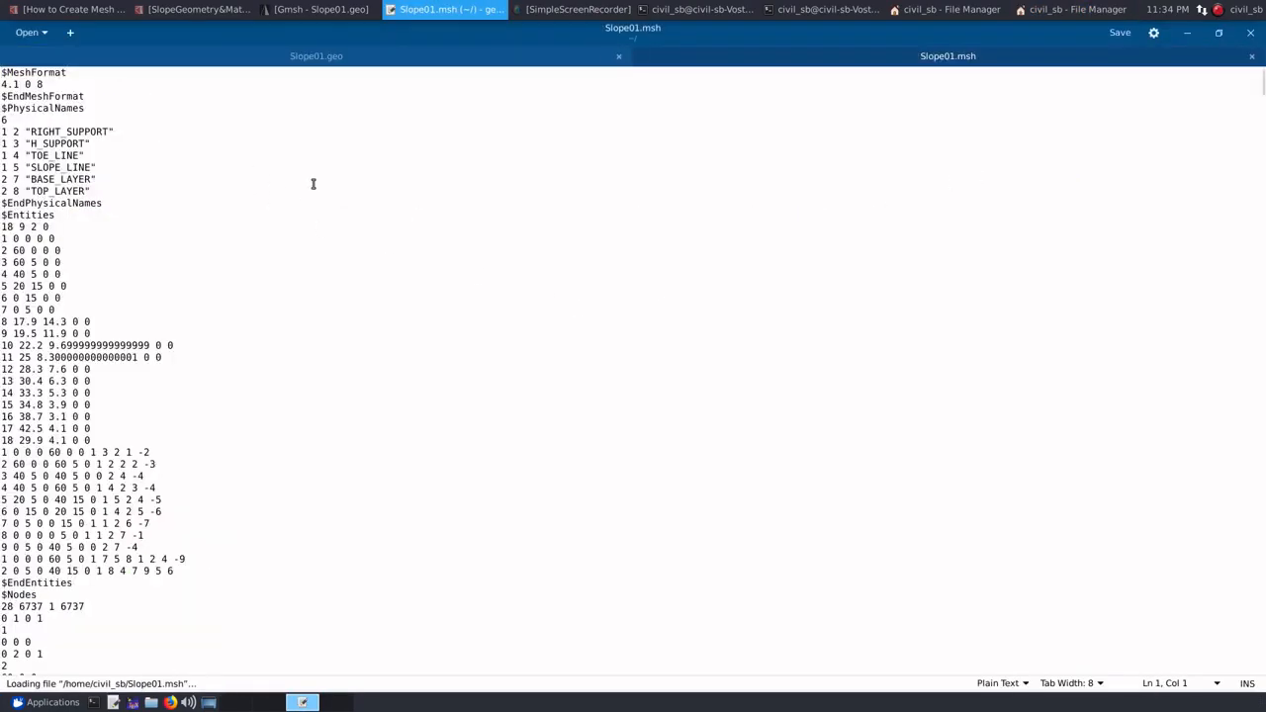
scroll(310, 184, "down", 3)
scroll(310, 186, "down", 20)
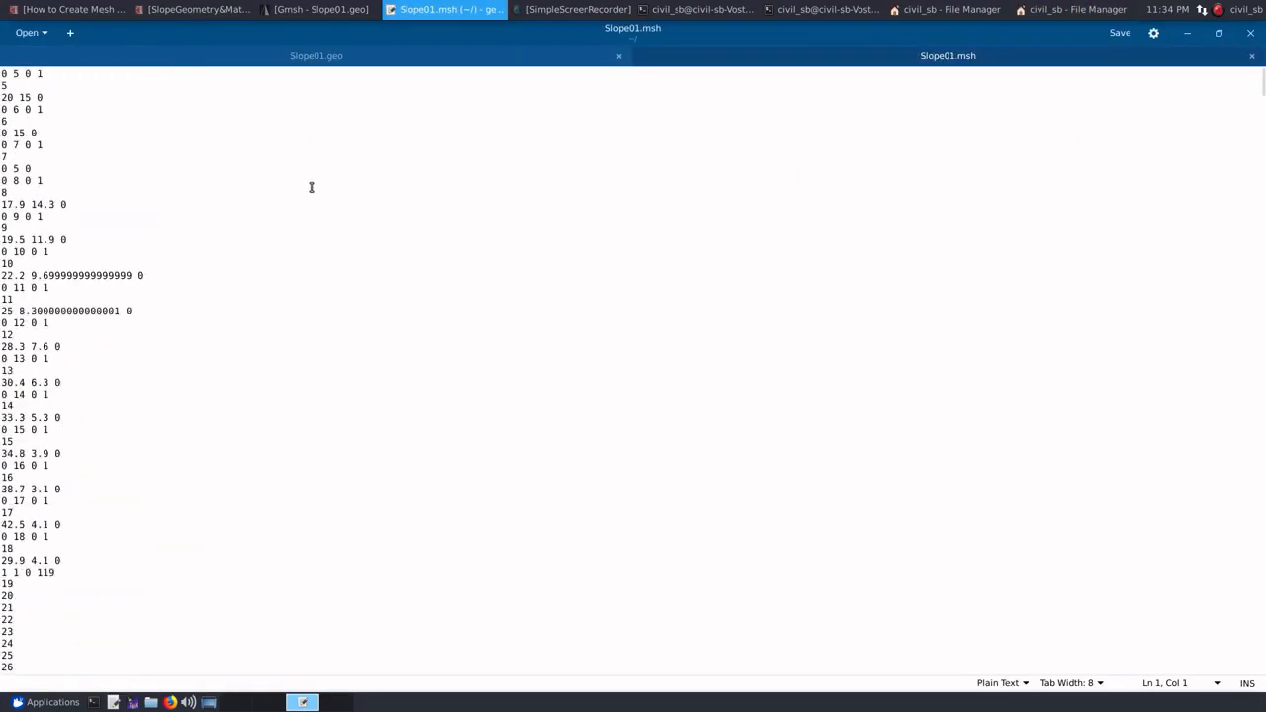
Look through the physical names, entities and node coordinates in Slope01.msh and close the file in gedit
scroll(313, 185, "up", 15)
scroll(312, 185, "up", 15)
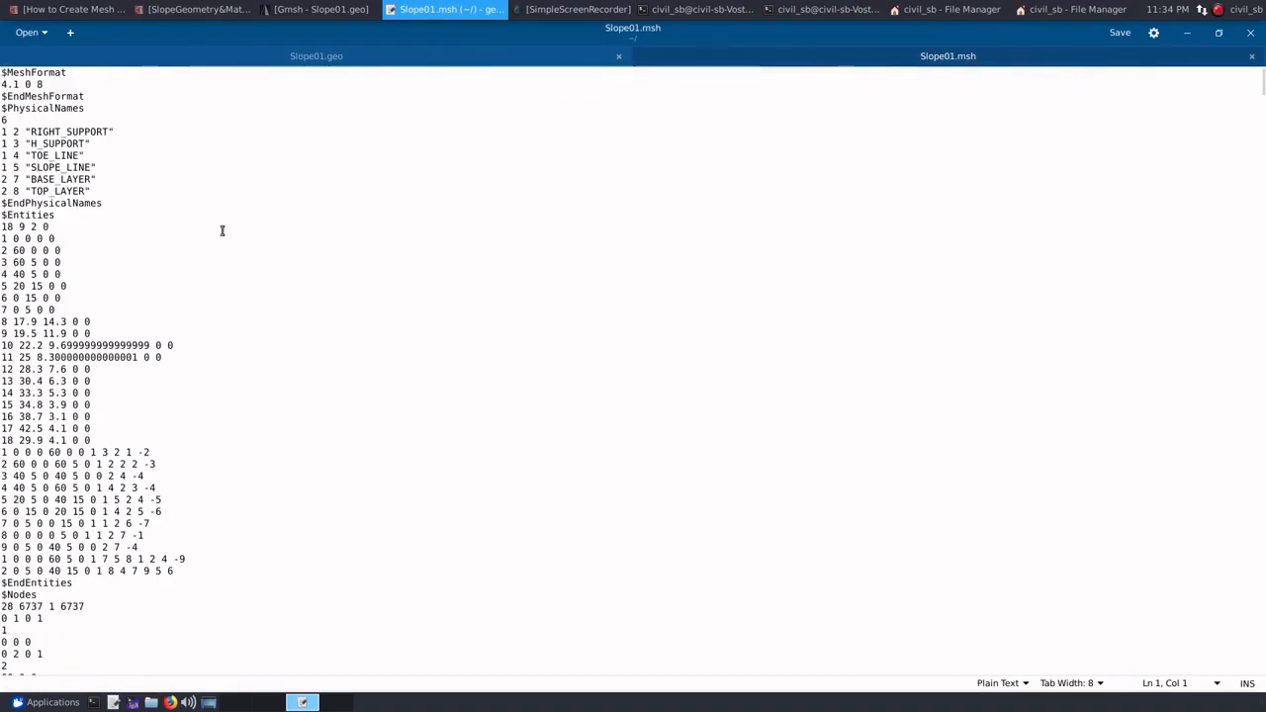
scroll(222, 234, "down", 20)
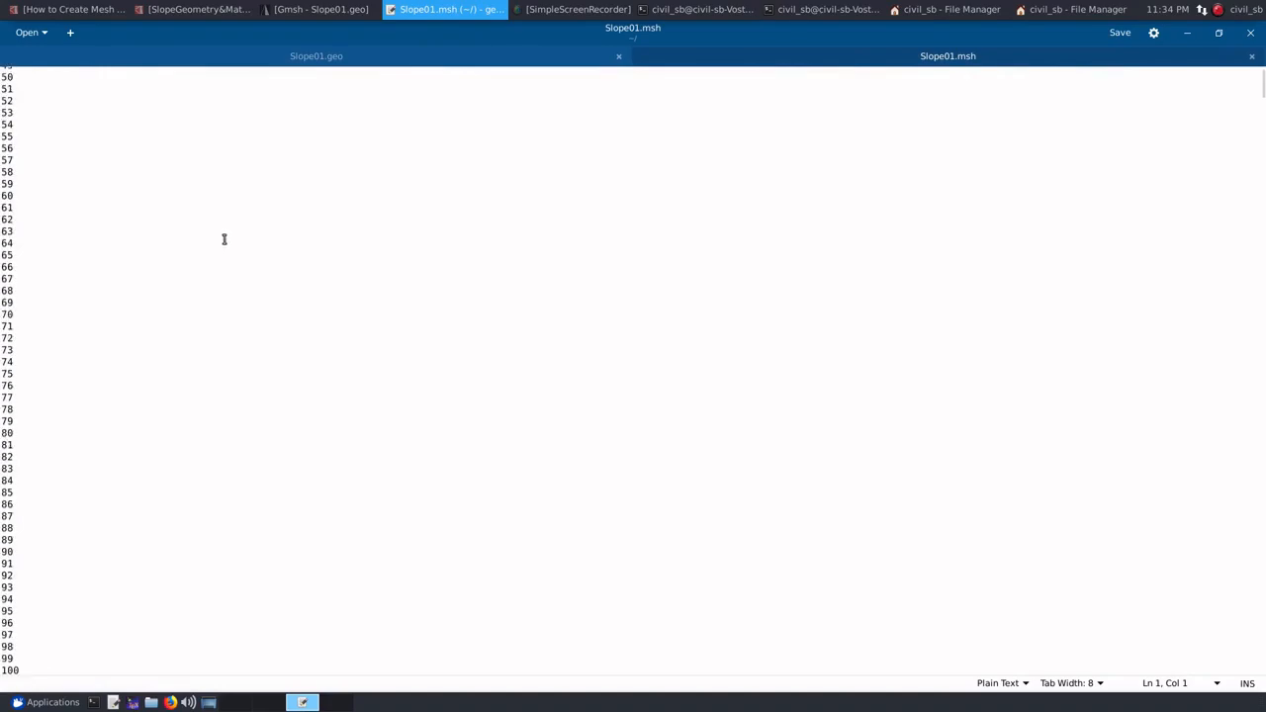
scroll(223, 239, "down", 20)
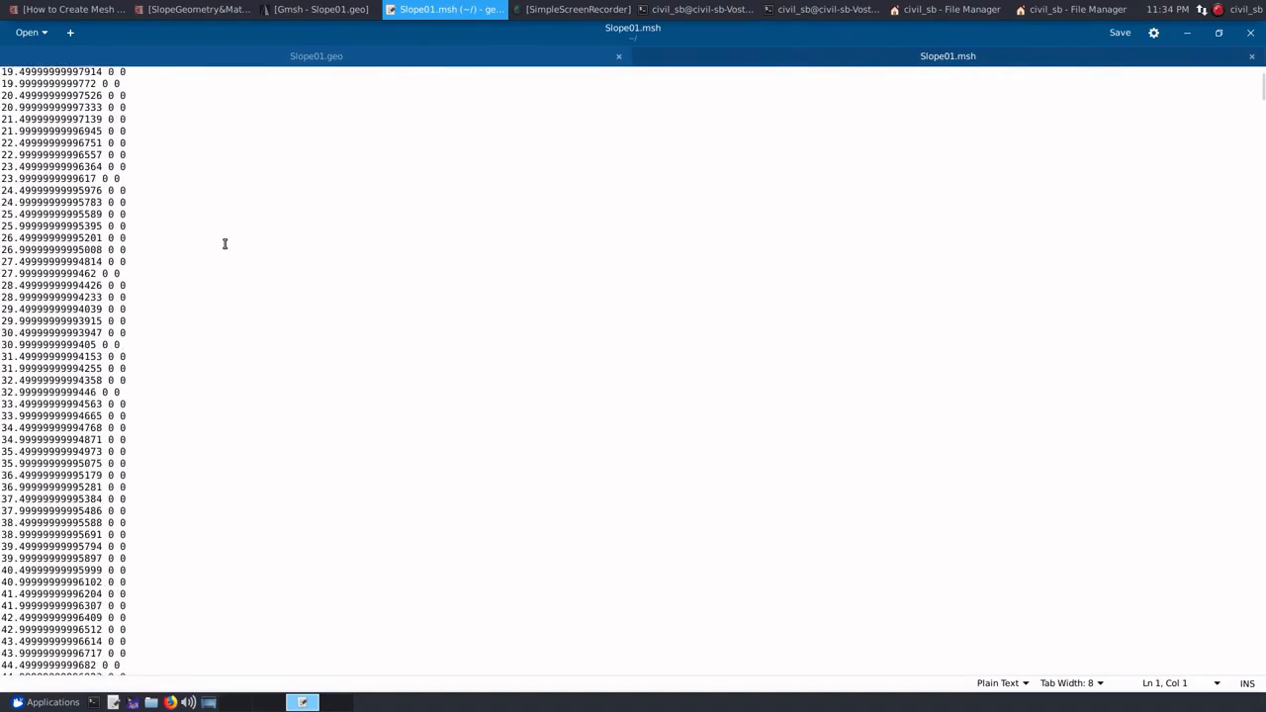
scroll(225, 245, "down", 20)
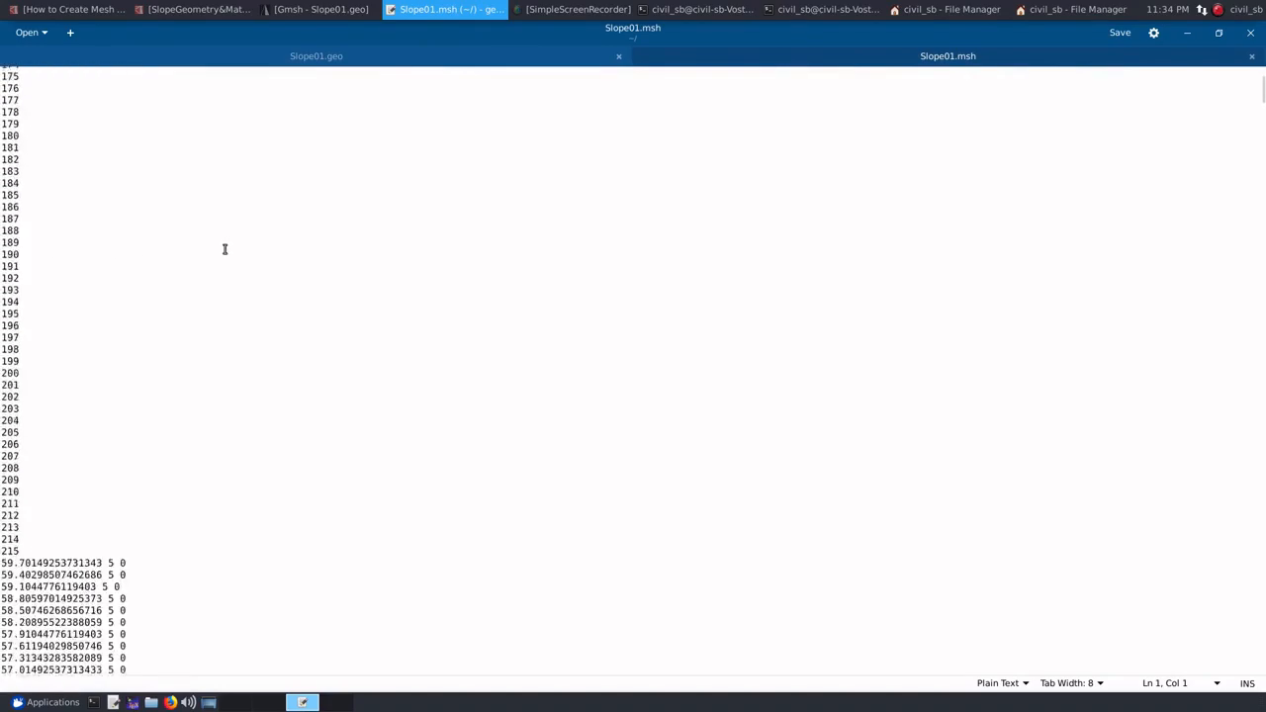
scroll(224, 248, "down", 20)
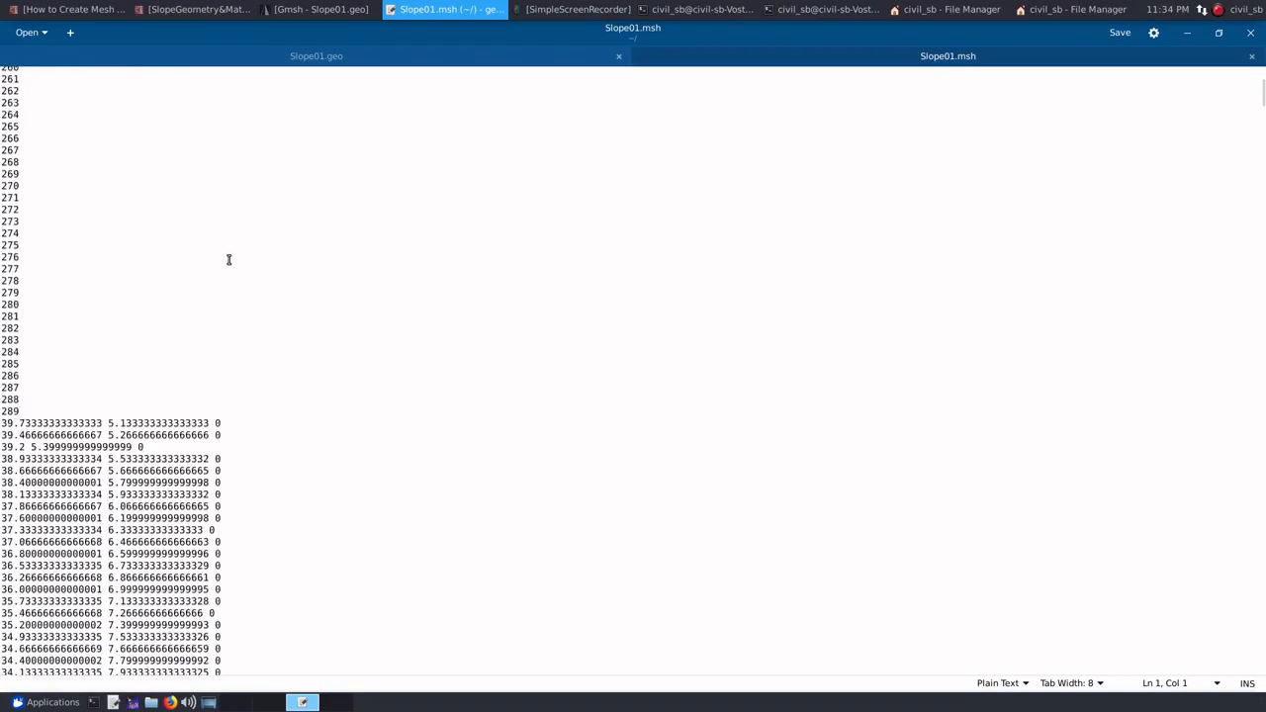
scroll(231, 257, "down", 20)
scroll(236, 253, "up", 20)
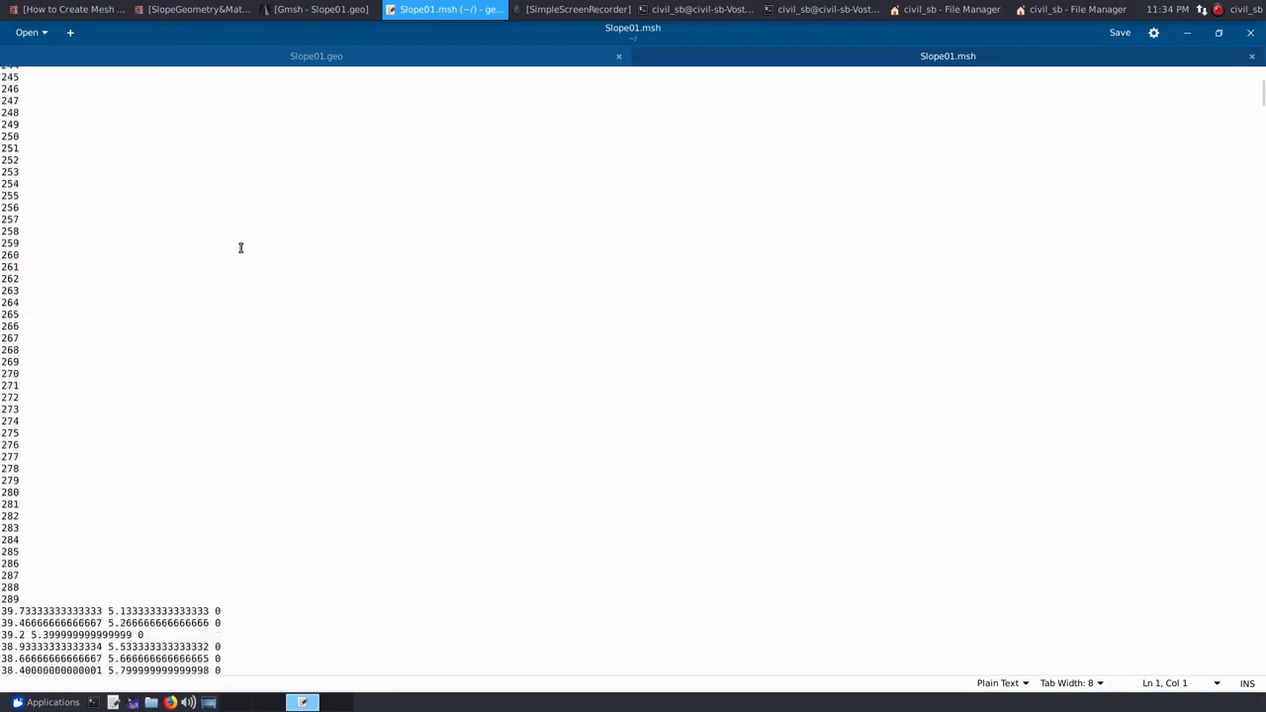
scroll(240, 247, "up", 20)
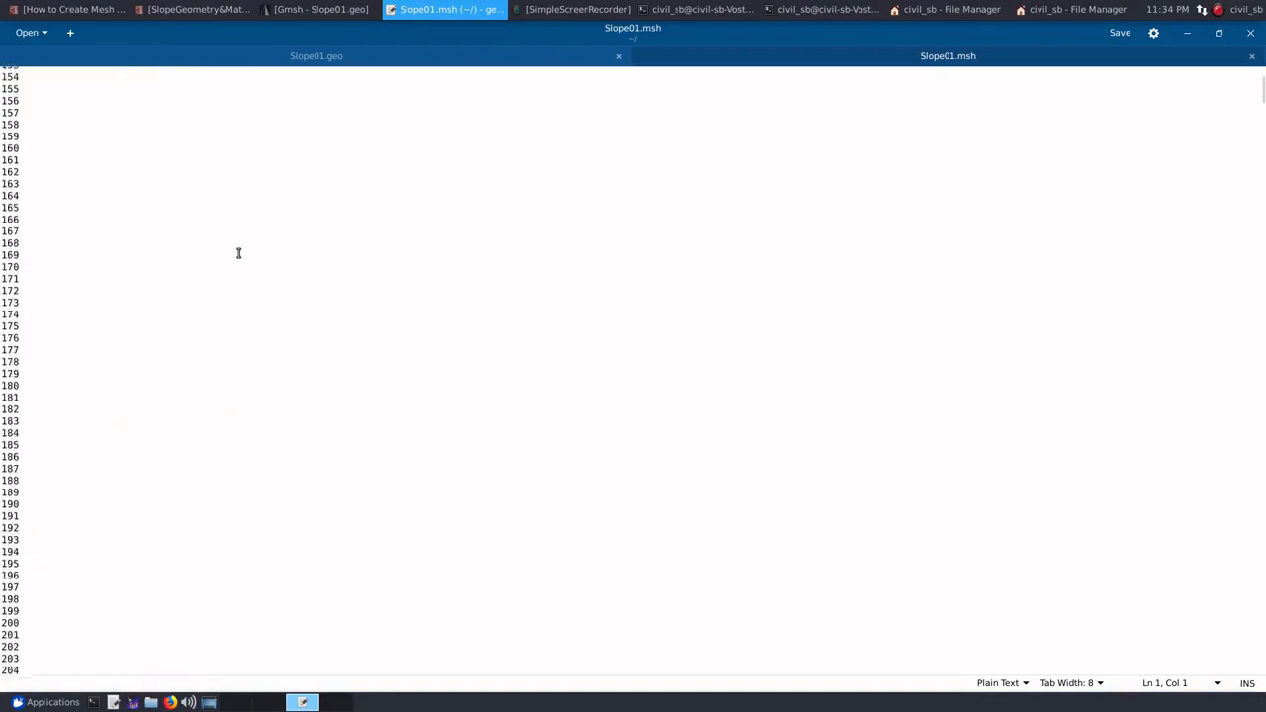
scroll(238, 253, "up", 5)
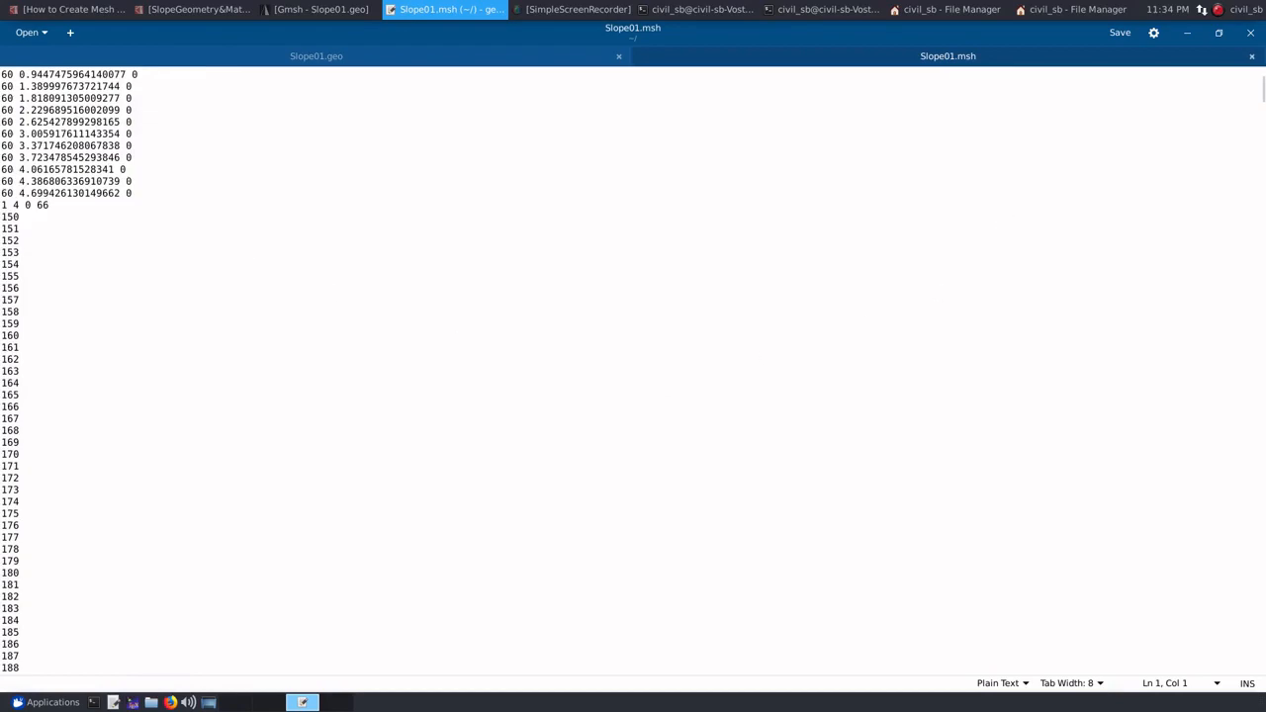
left_click(1251, 55)
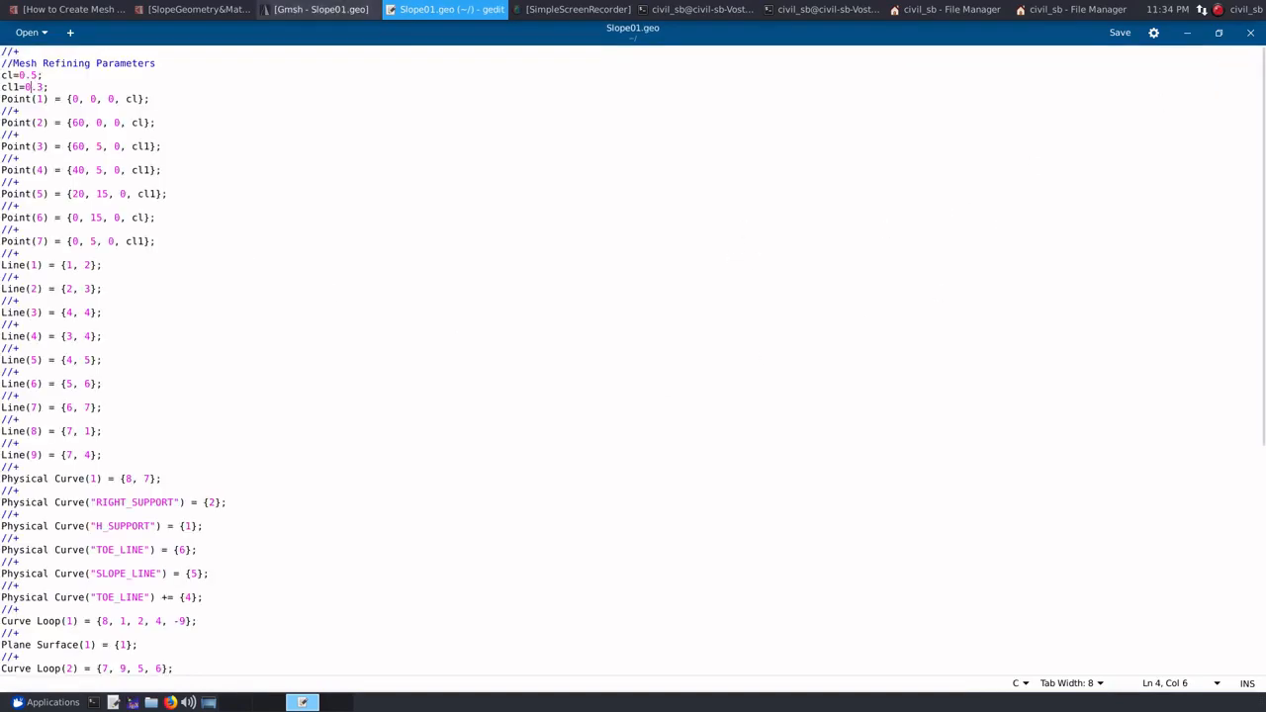
Switch to Gmsh, start exporting the mesh and choose Salome_Tutor_March2019/MyTutorial02 as the destination folder
left_click(318, 9)
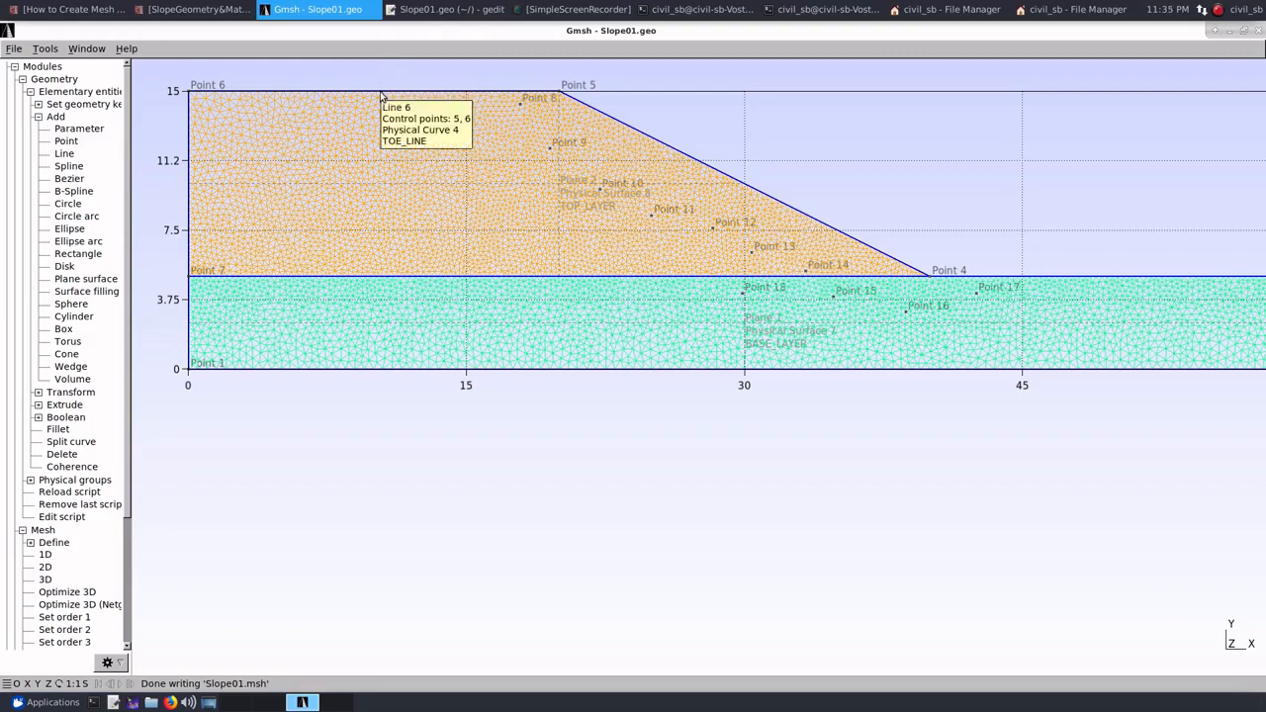
left_click(13, 49)
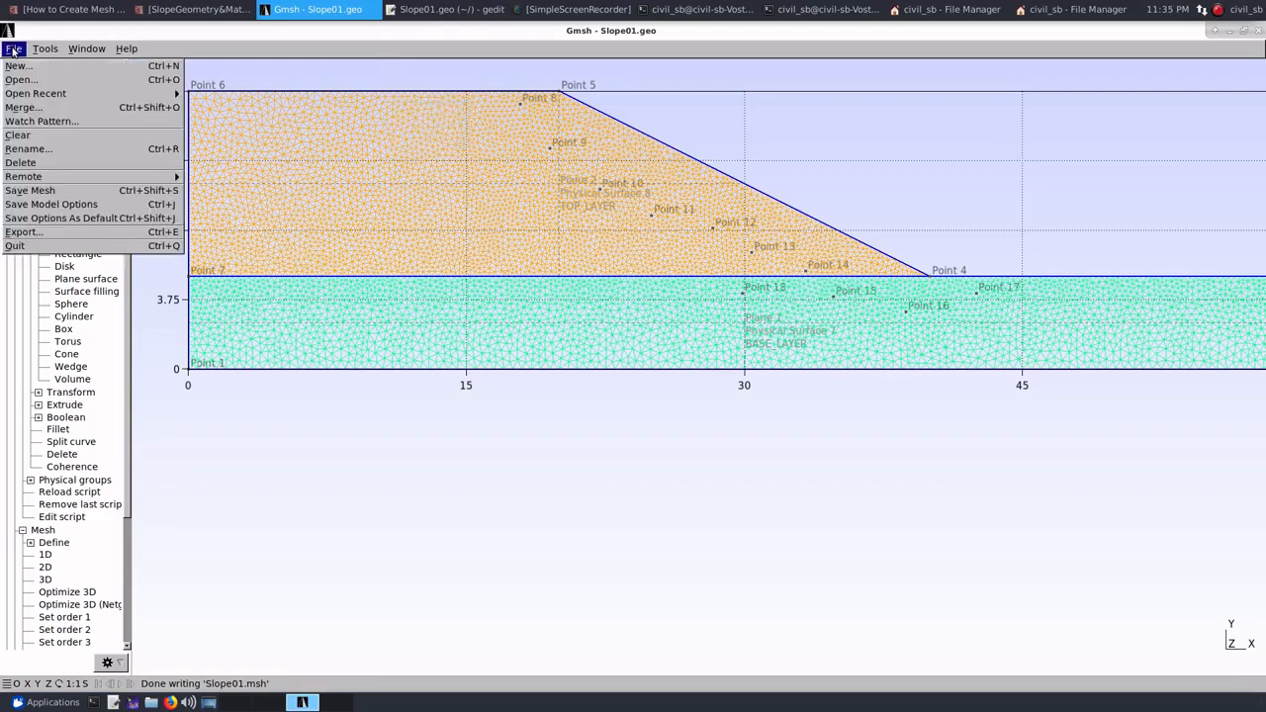
left_click(25, 233)
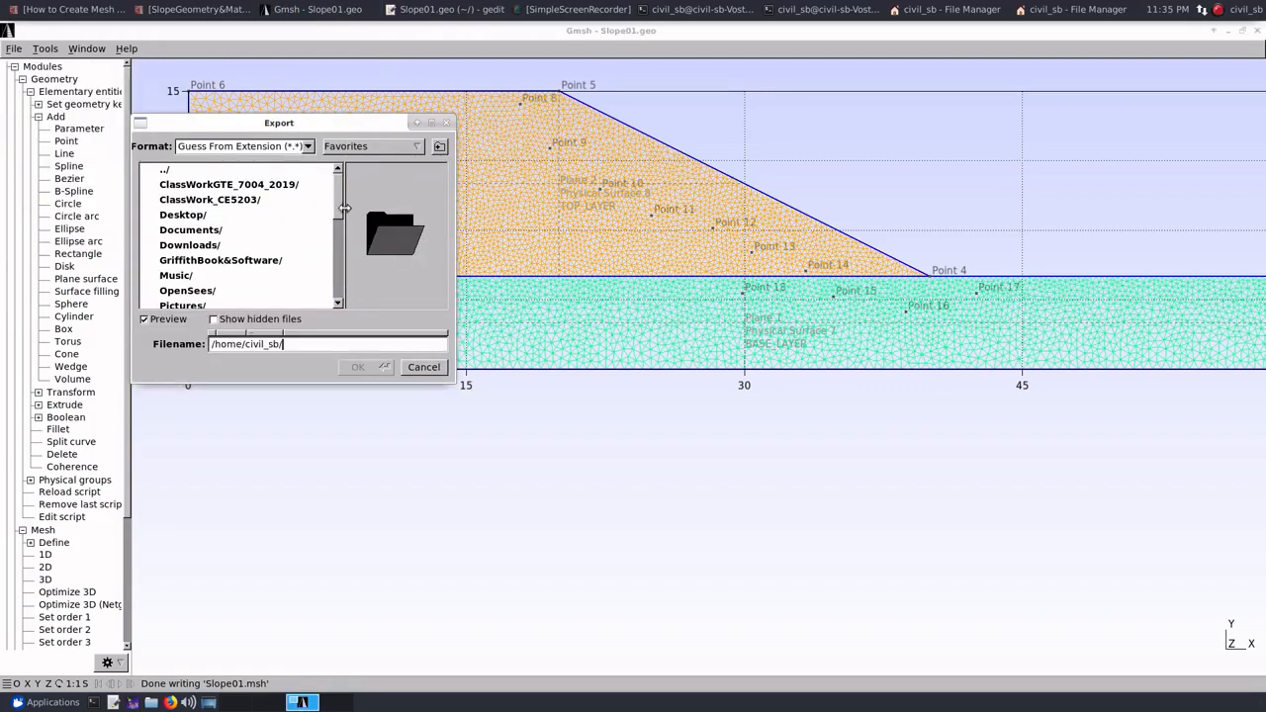
left_click_drag(335, 214, 332, 248)
double_click(252, 249)
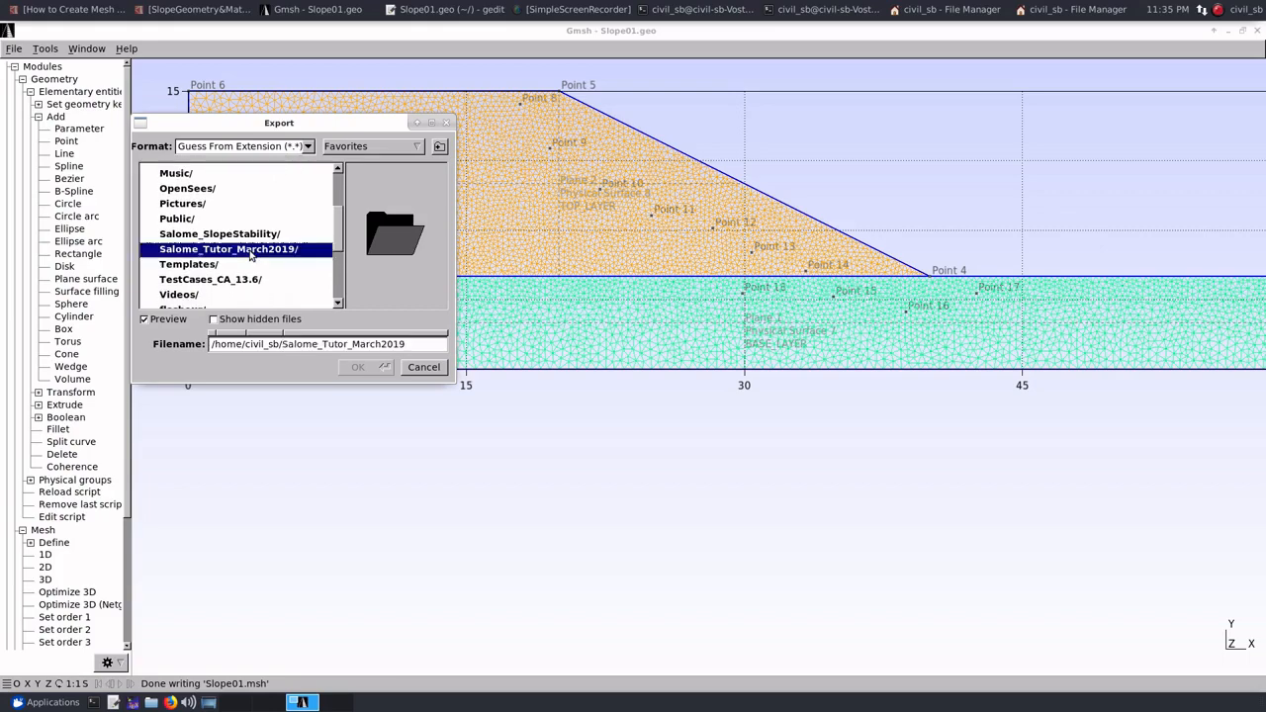
double_click(212, 186)
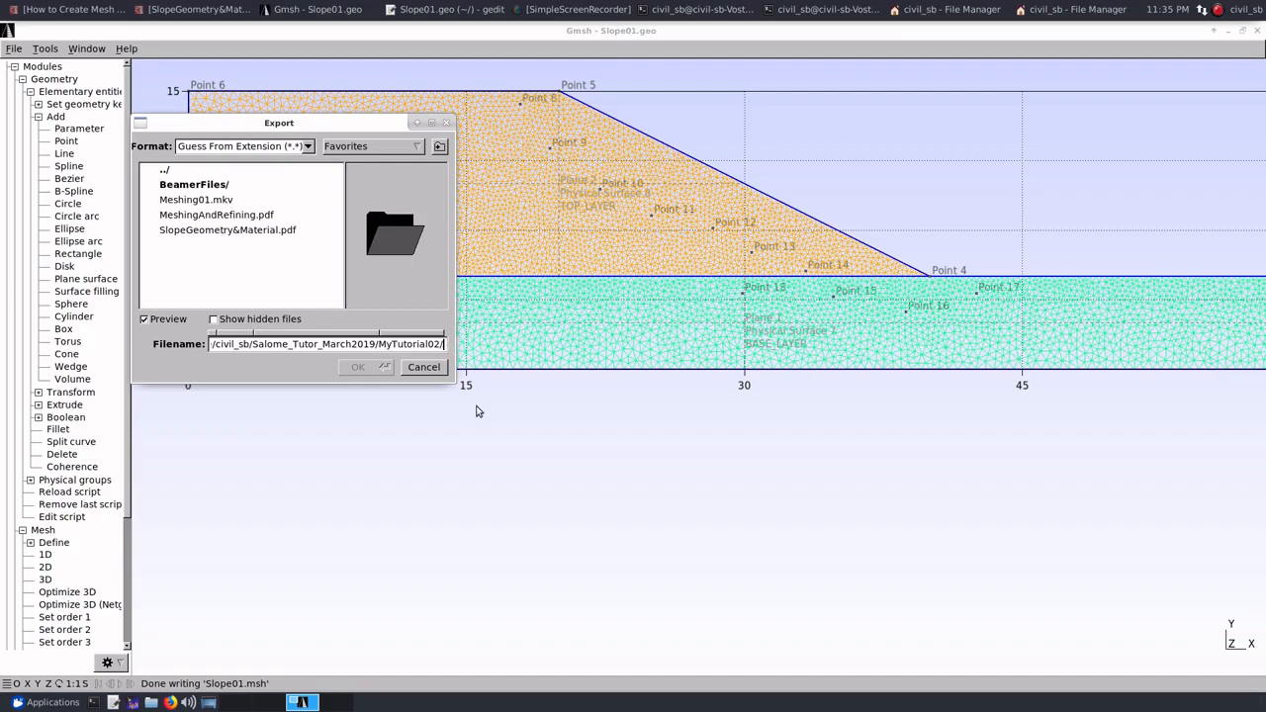
Name the export Slope01.med, set its format to Mesh - MED and export it with the default MED options
type("Slop")
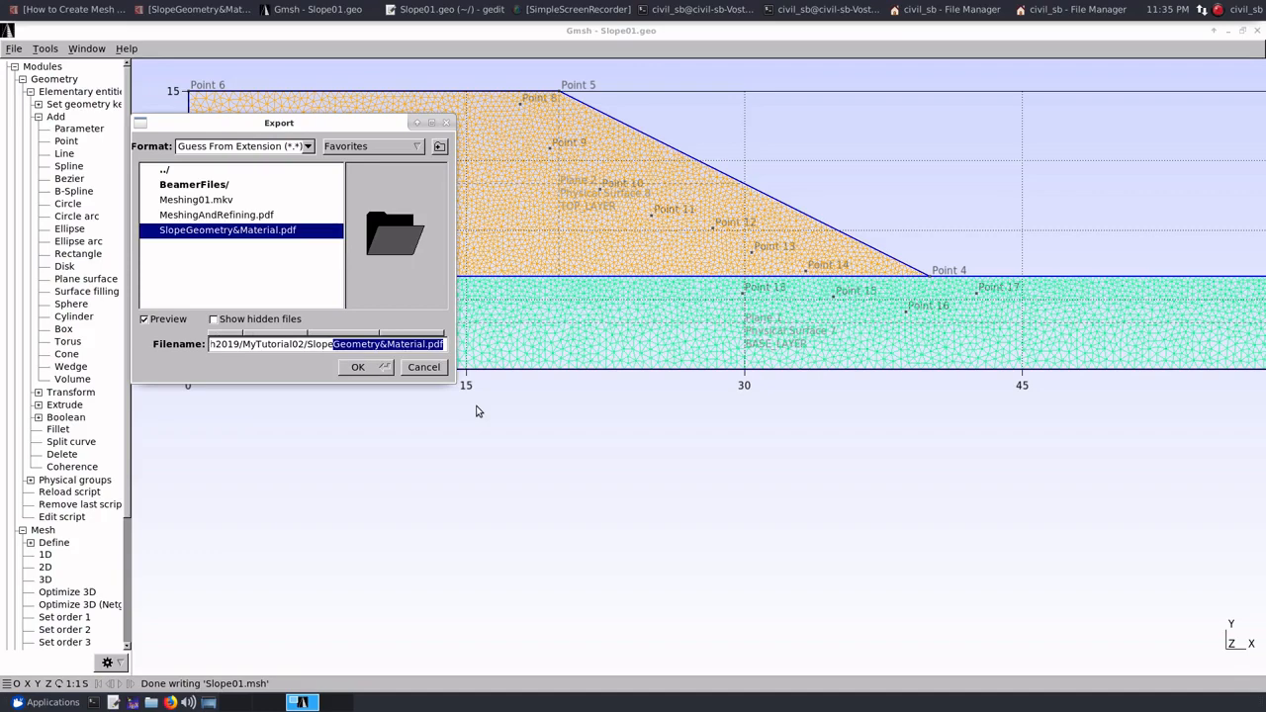
type("e01")
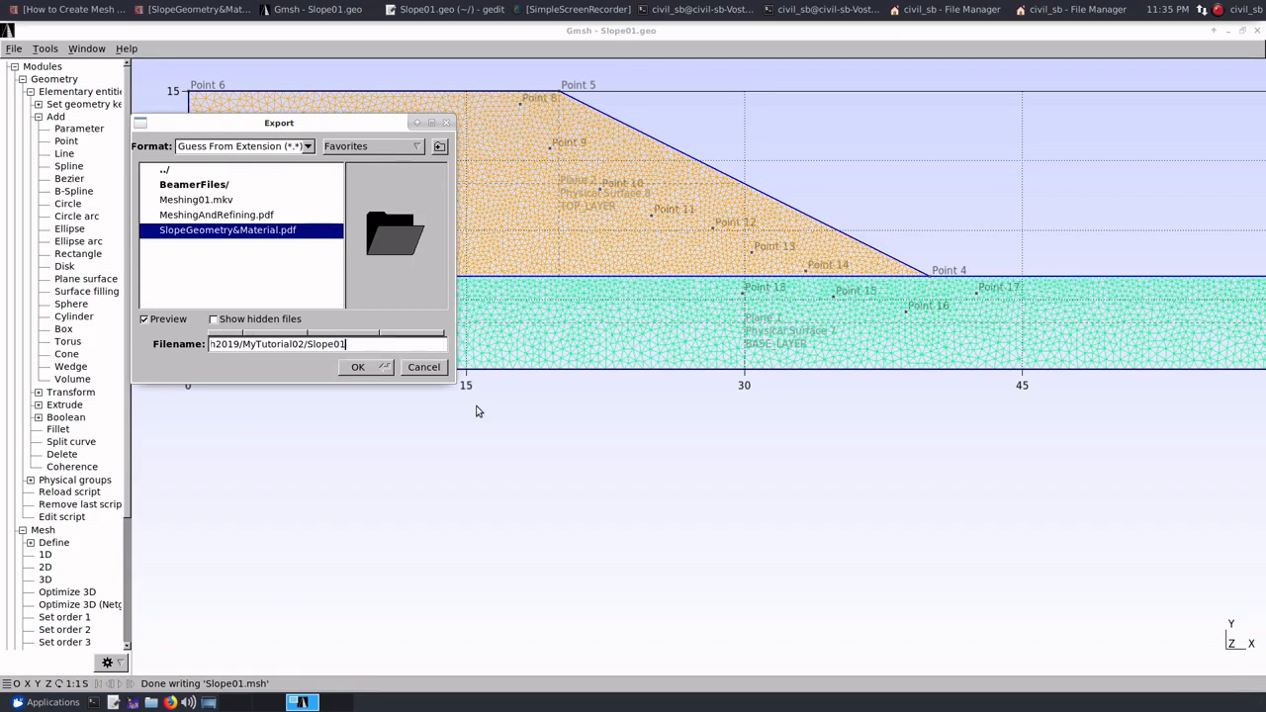
type("med")
left_click(308, 149)
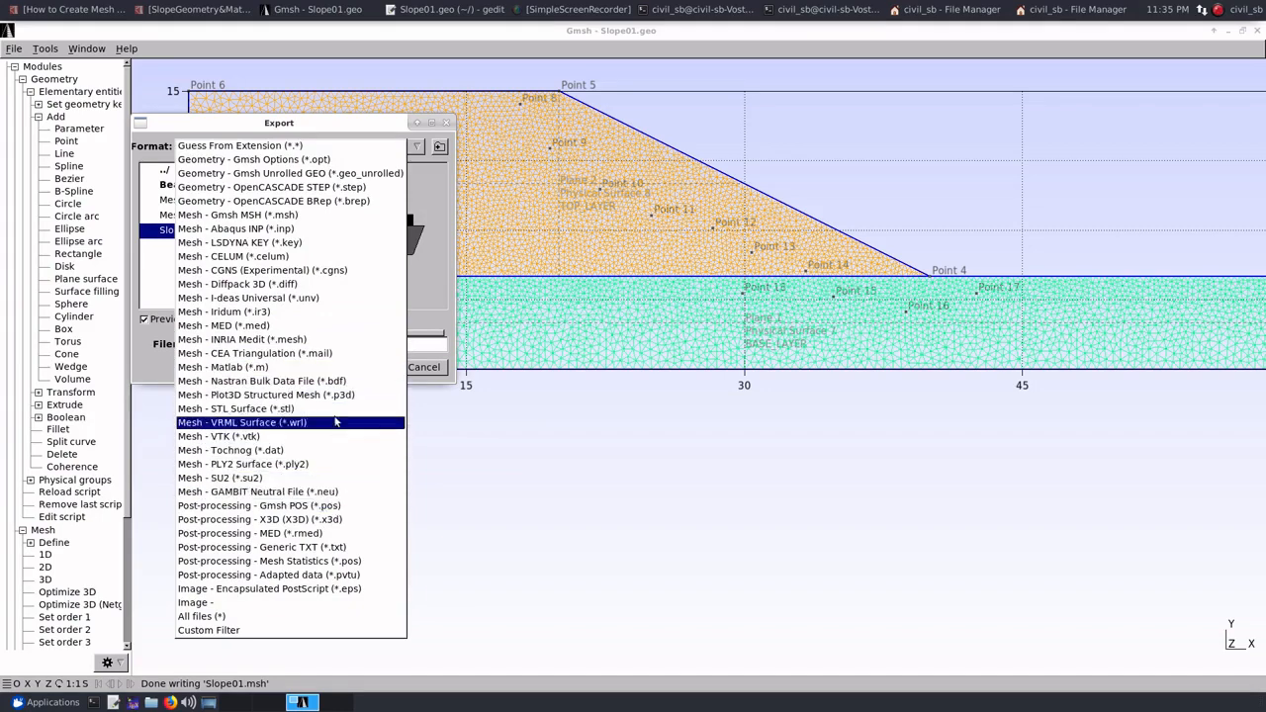
left_click(329, 326)
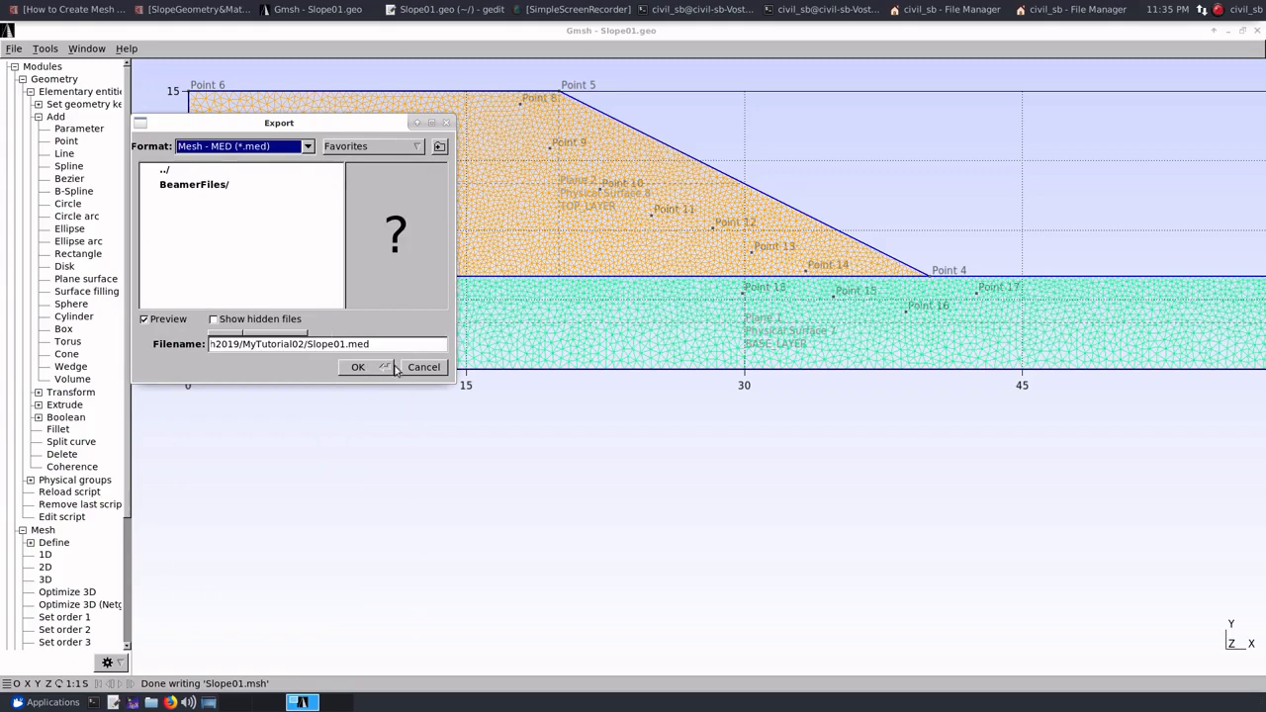
left_click(358, 371)
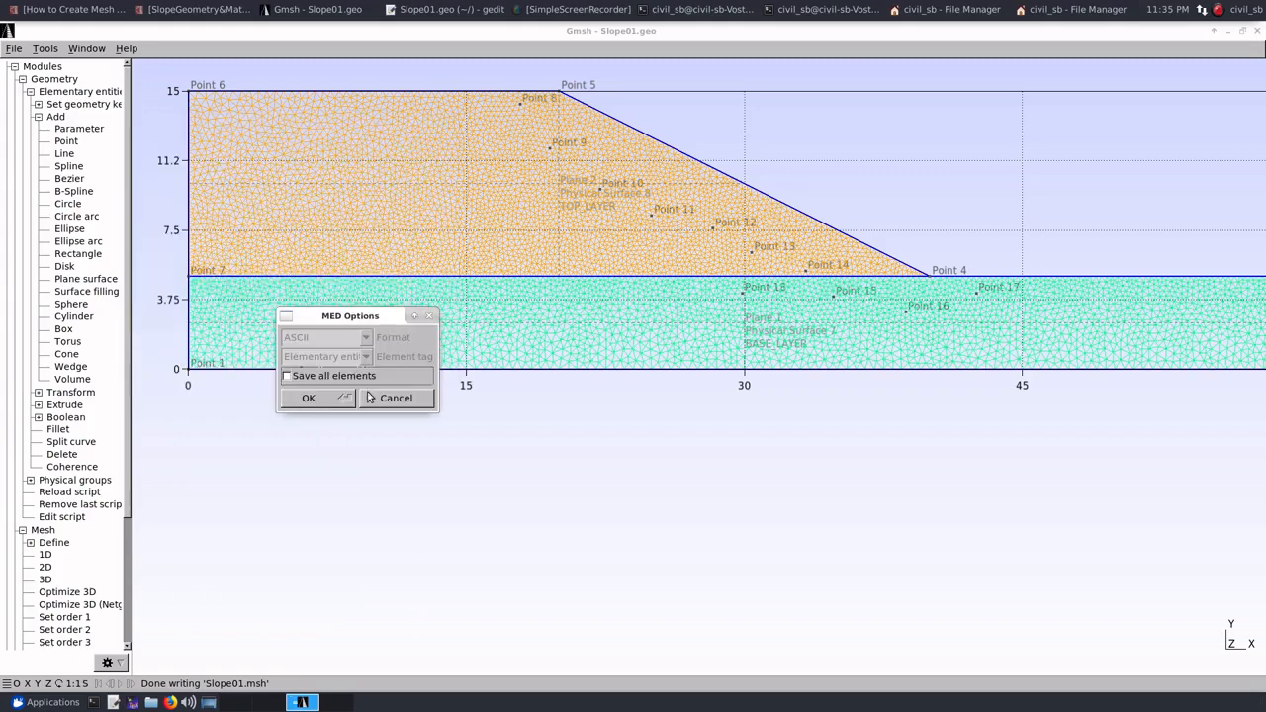
left_click(307, 399)
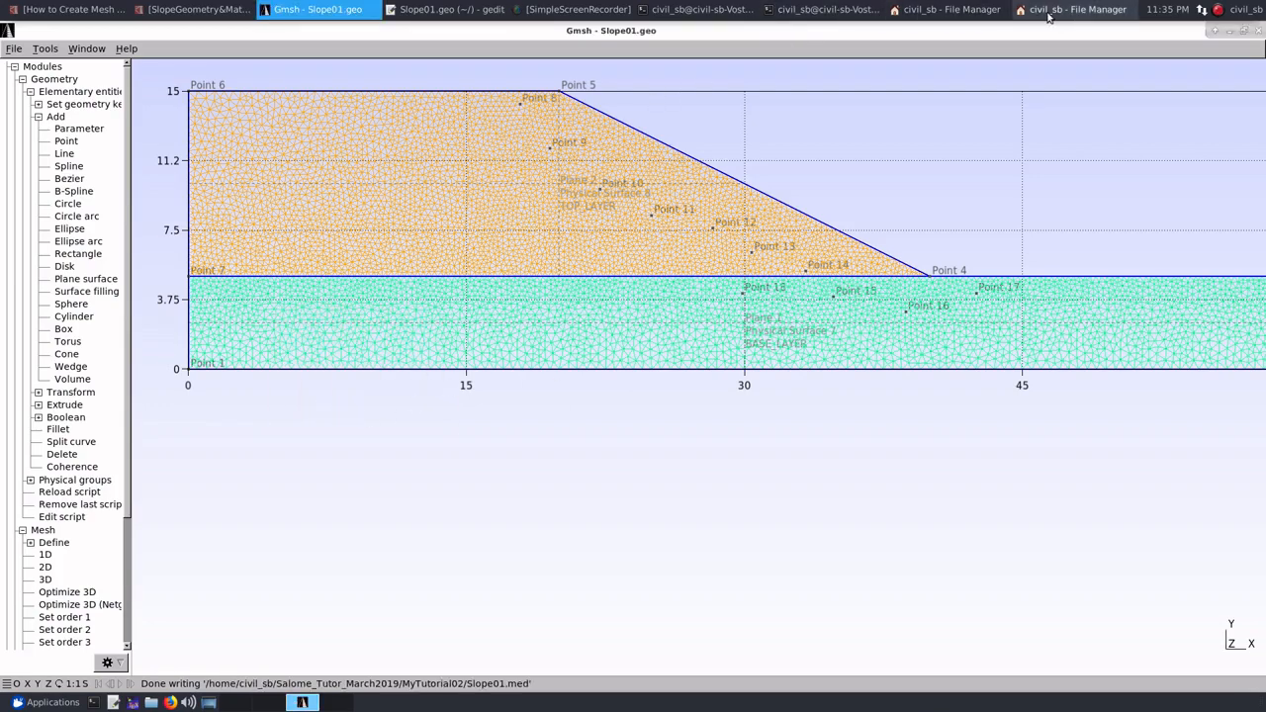
In the file manager, open Salome_Tutor_March2019/MyTutorial02, check for the exported Slope01.med and return to Gmsh
left_click(947, 9)
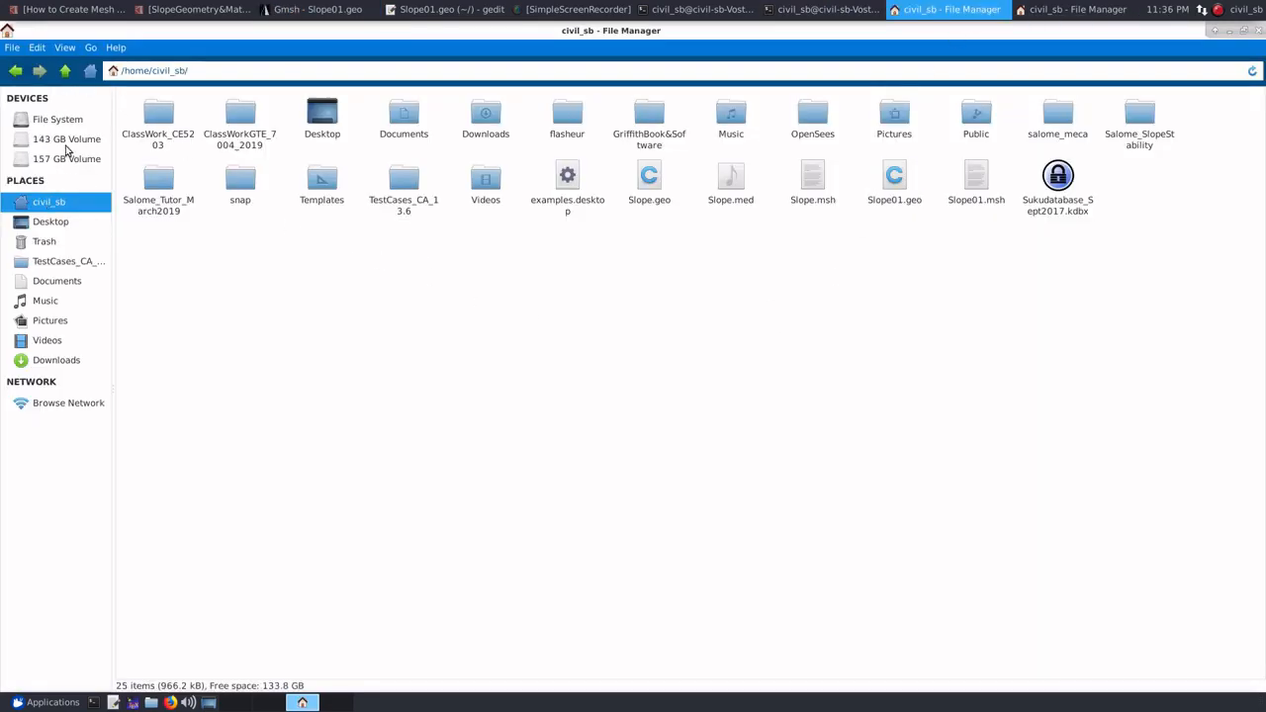
left_click(64, 70)
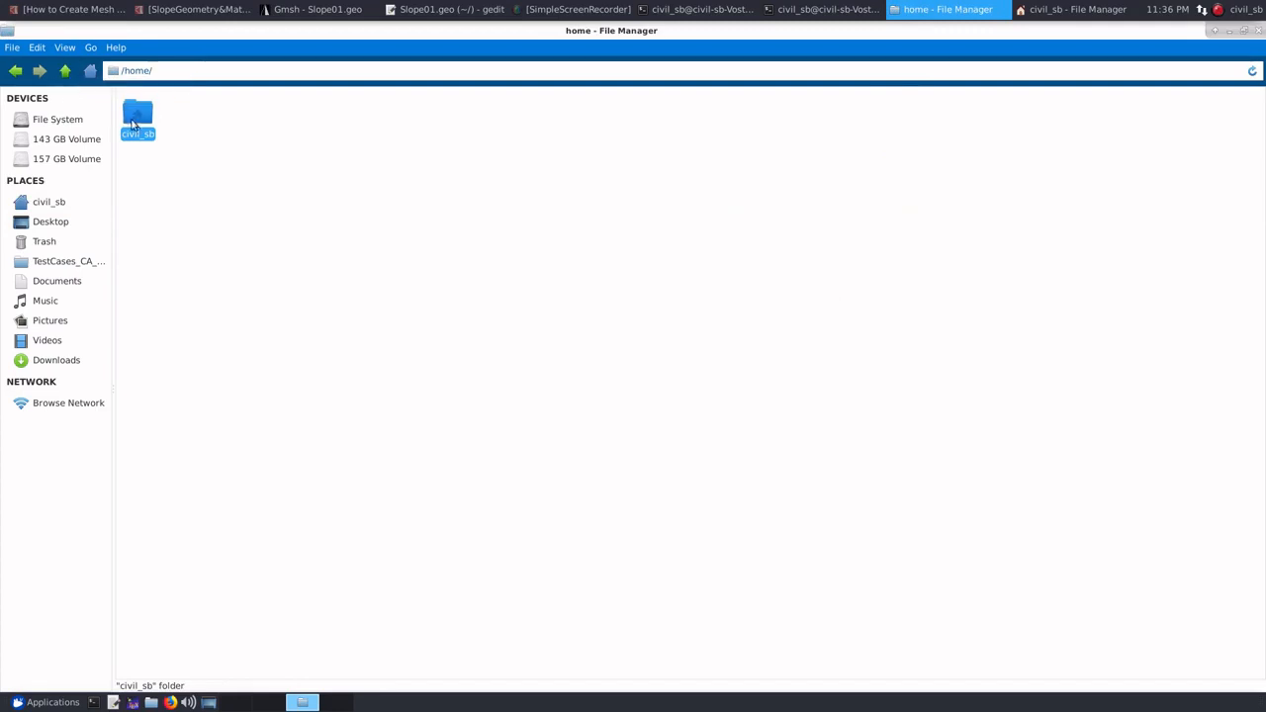
double_click(136, 118)
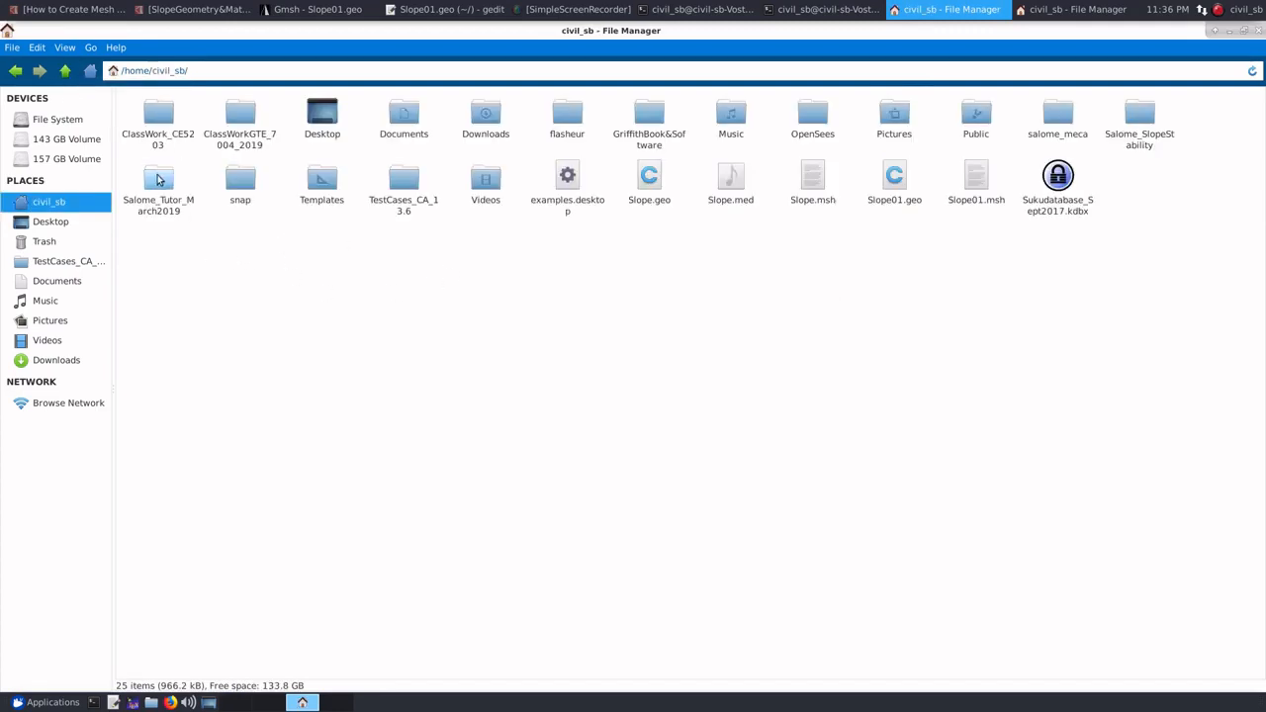
double_click(159, 179)
double_click(166, 116)
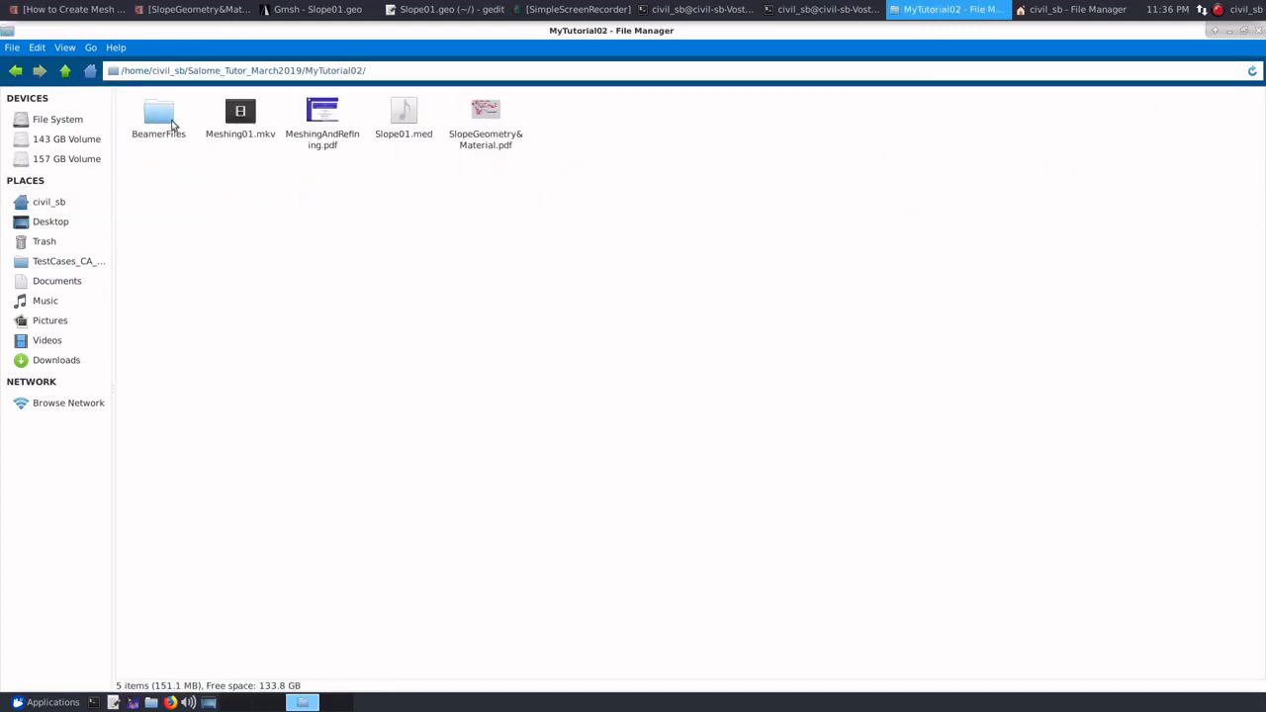
left_click(403, 116)
left_click(418, 196)
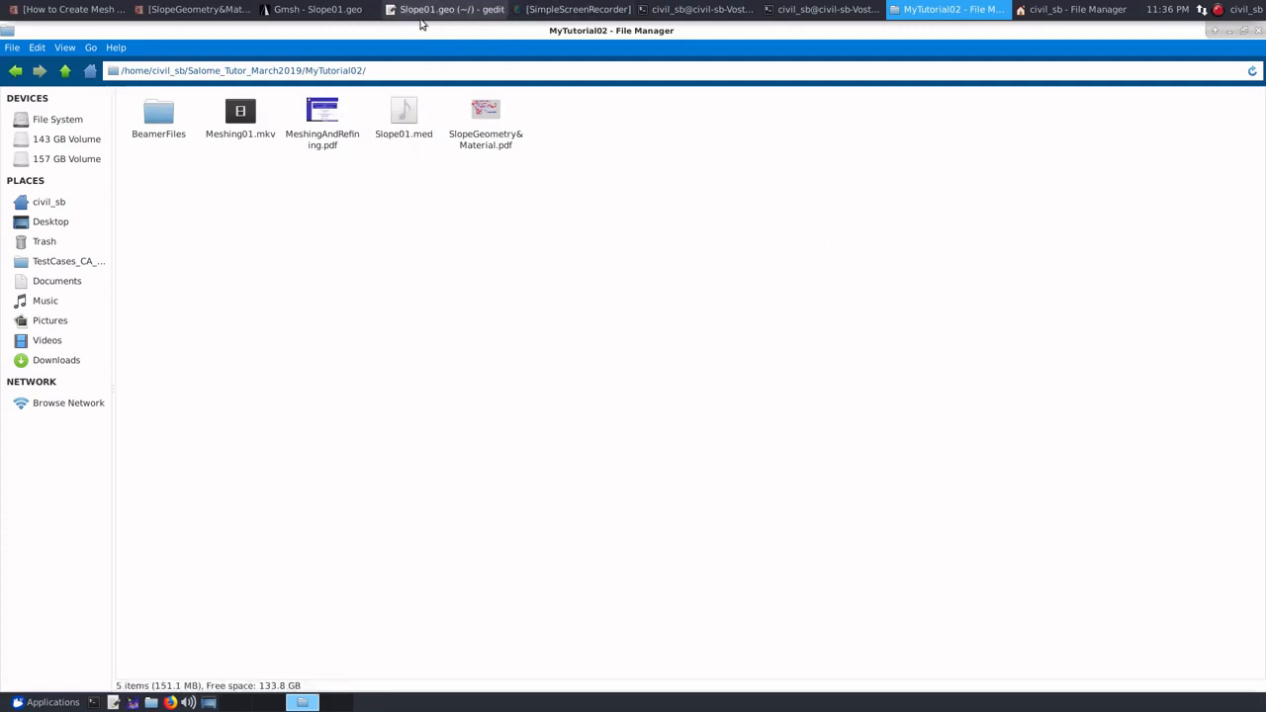
left_click(317, 10)
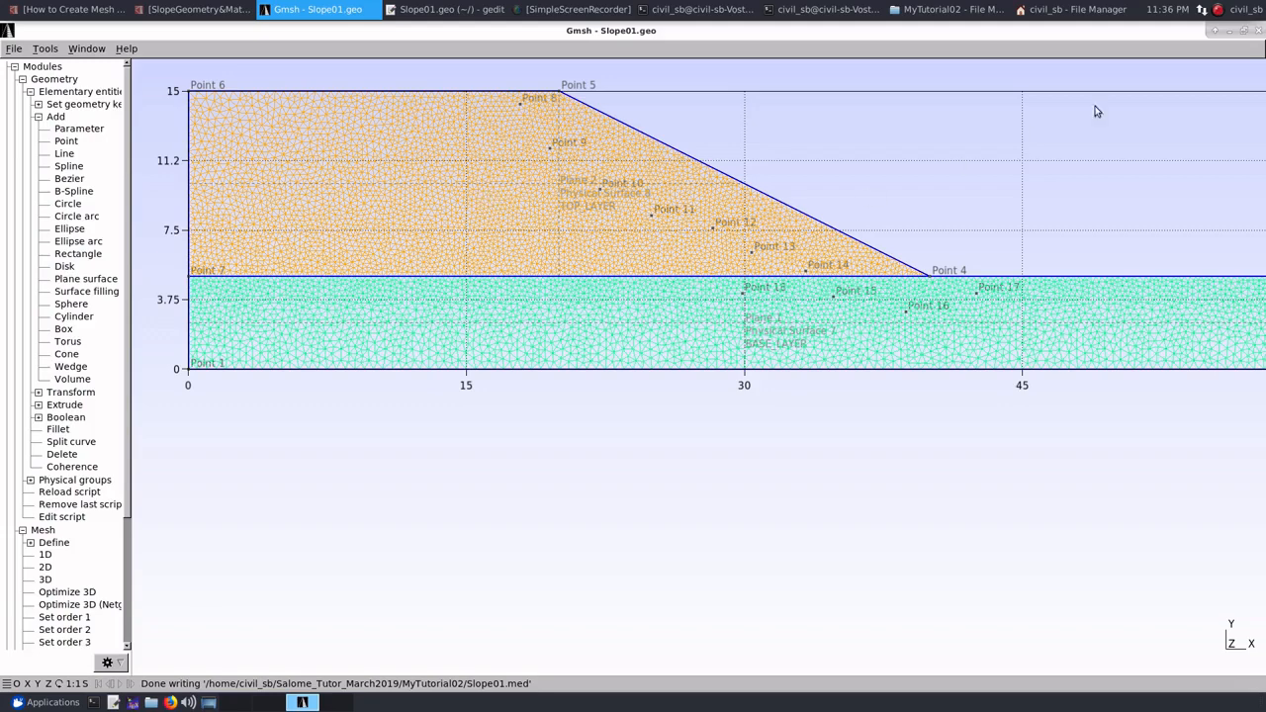
left_click(1217, 11)
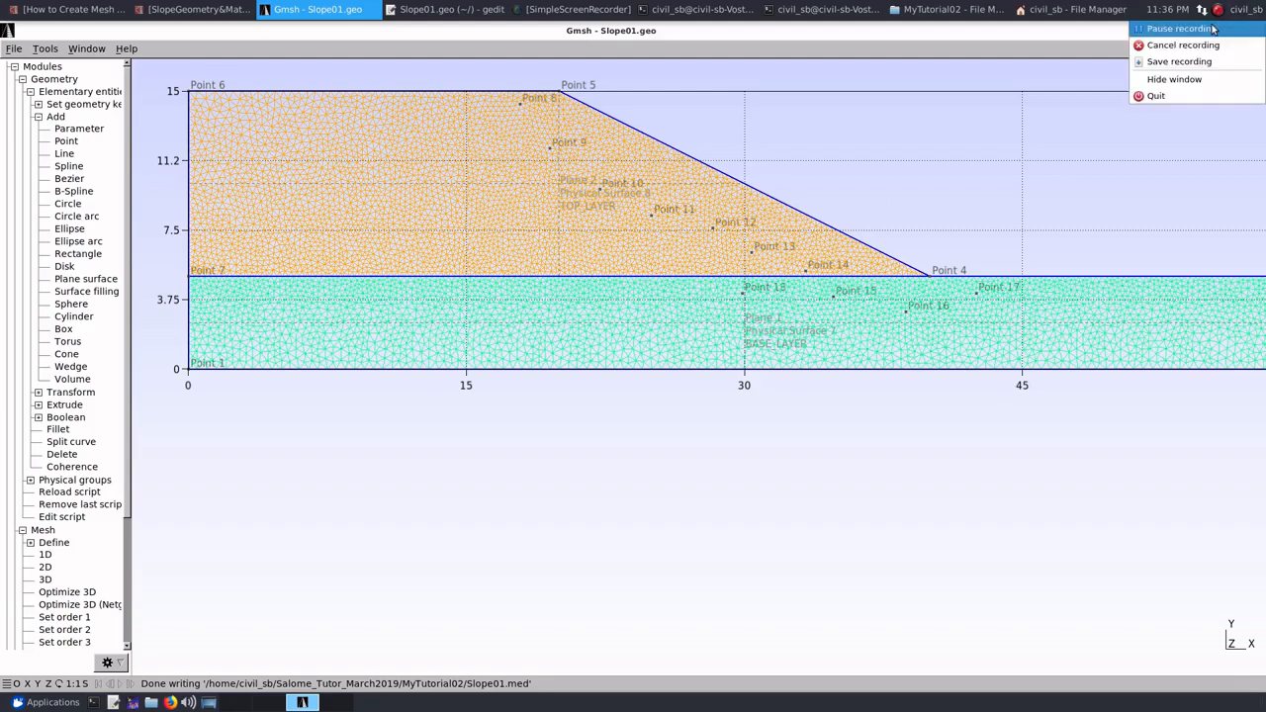
left_click(1212, 29)
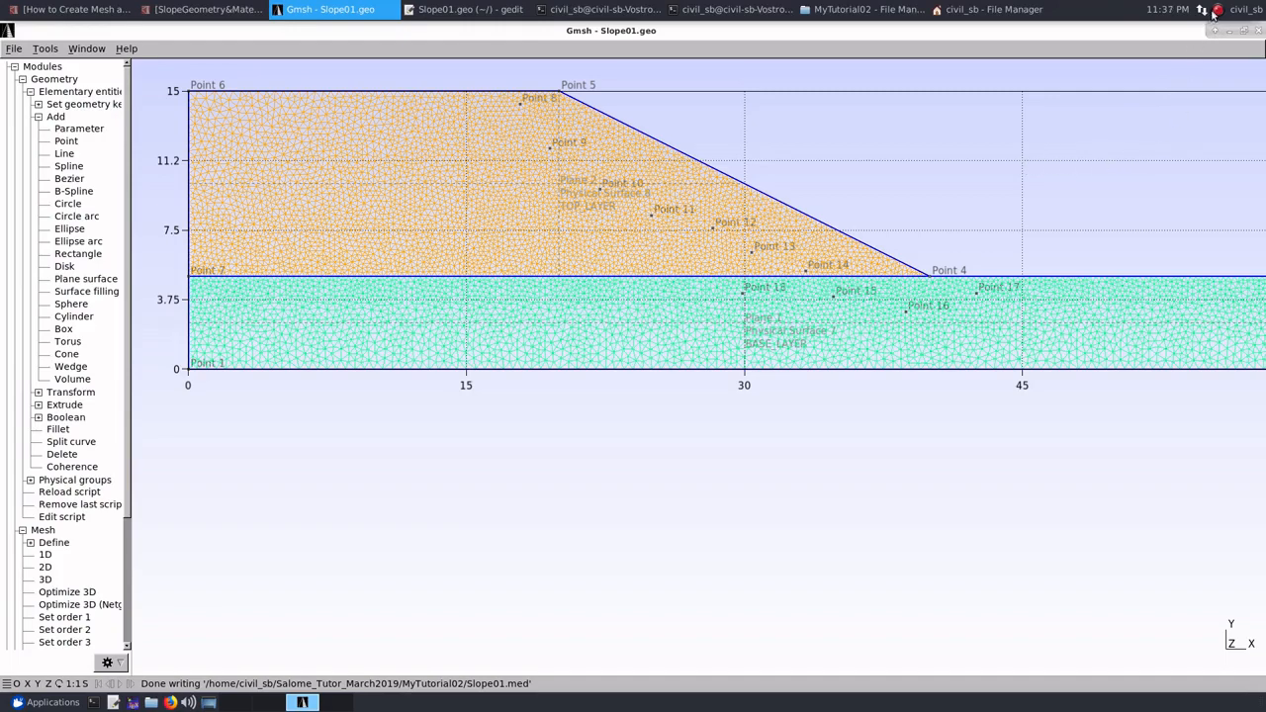
left_click(1216, 9)
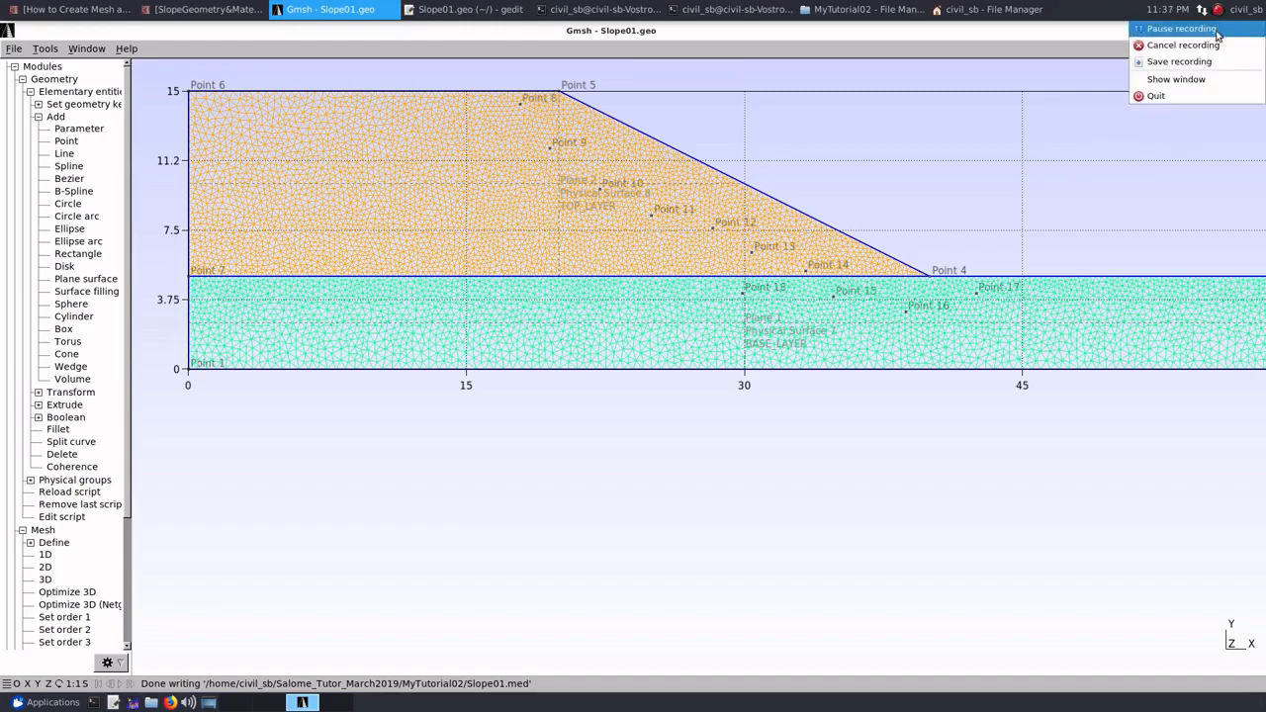